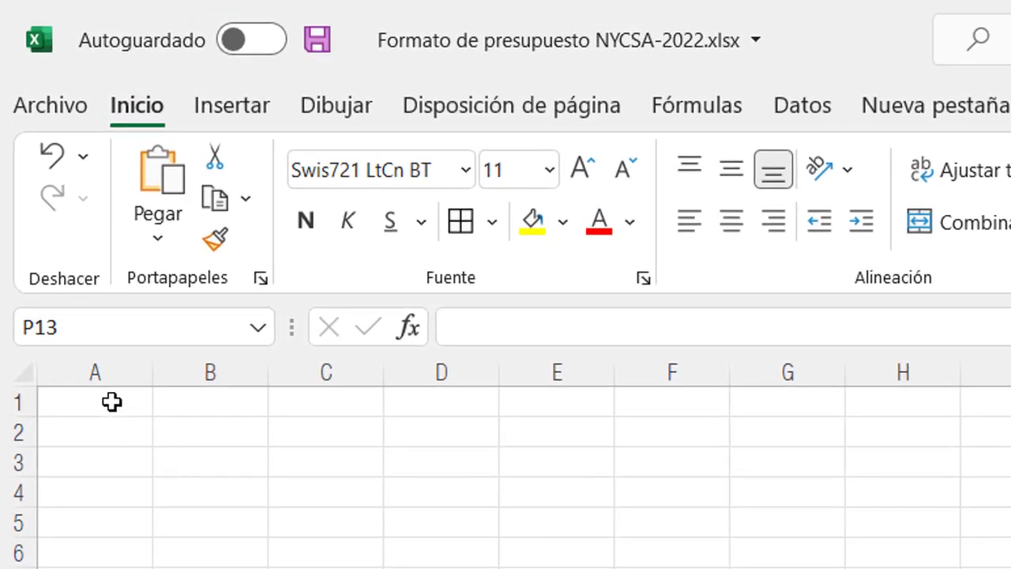
- Enter =2+2 in A1, which shows 4, and begin typing +3+3 in B1
click(44, 161)
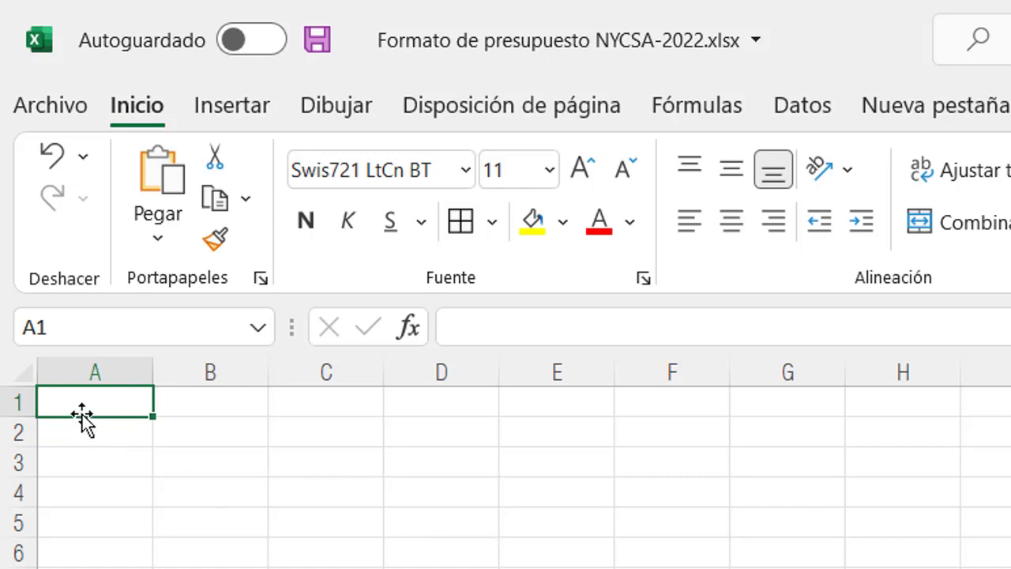
scroll(84, 456, up, 2)
scroll(83, 456, up, 2)
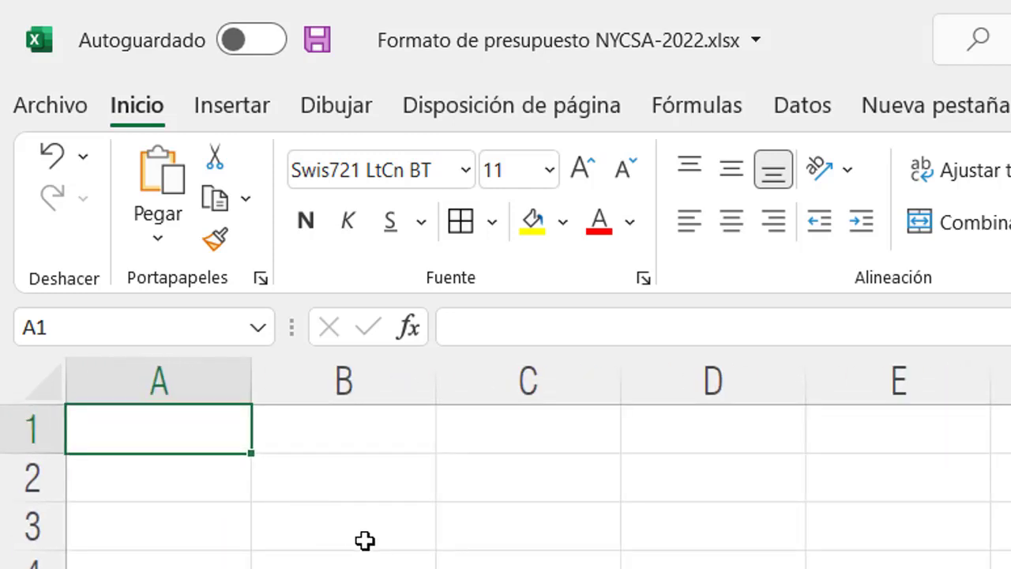
text(=)
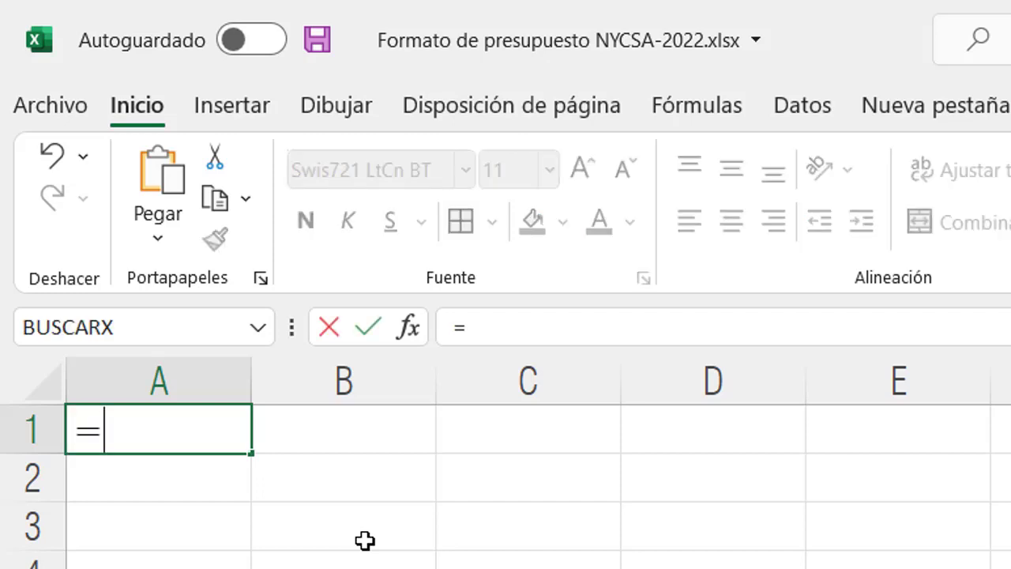
text(2+)
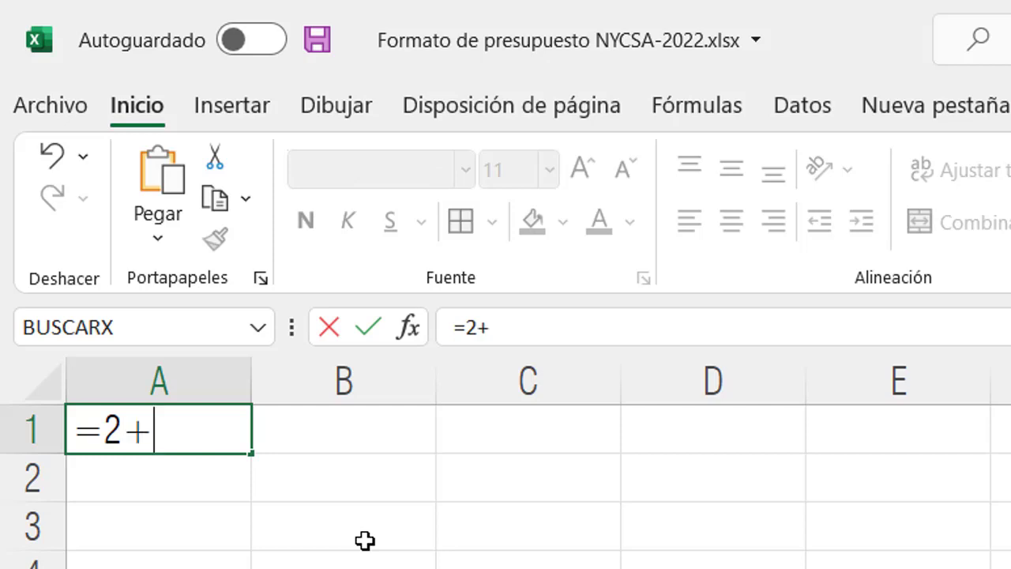
text(2)
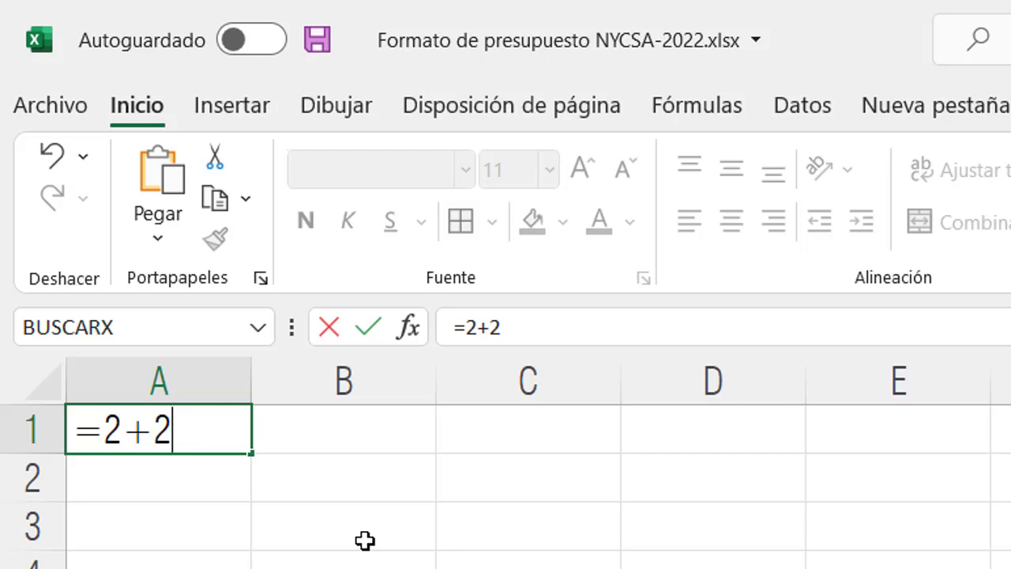
key(Return)
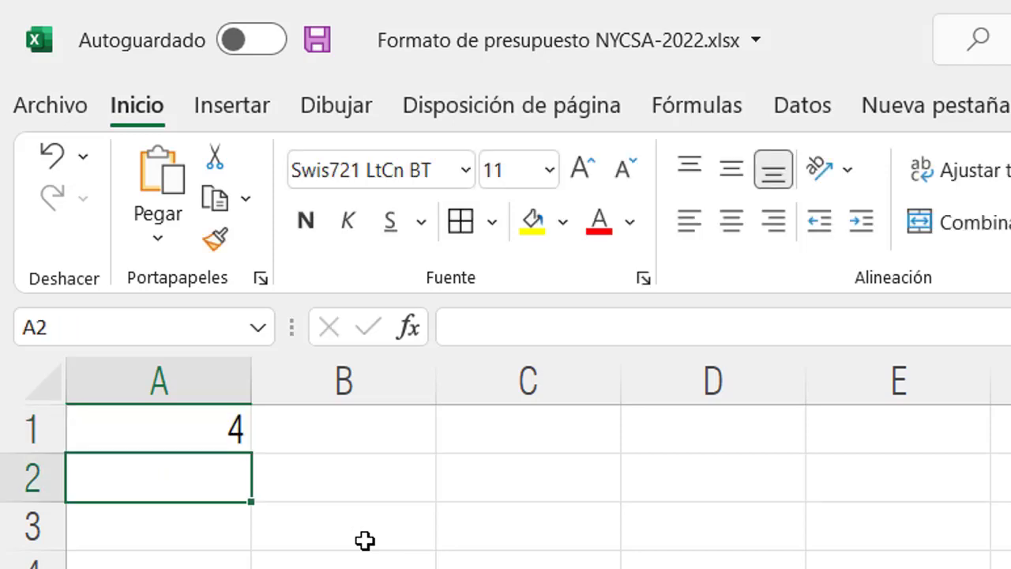
click(336, 438)
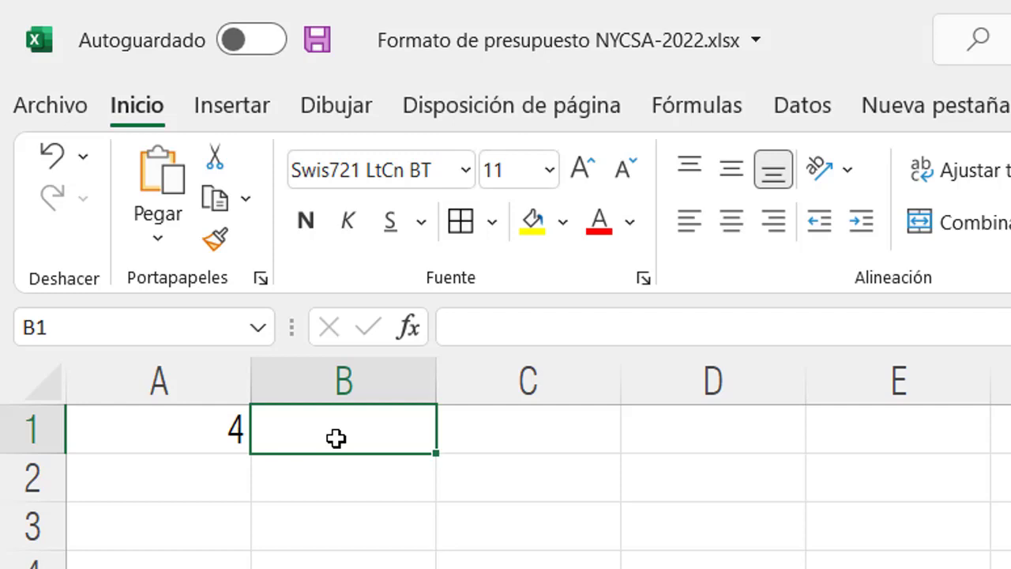
text(+)
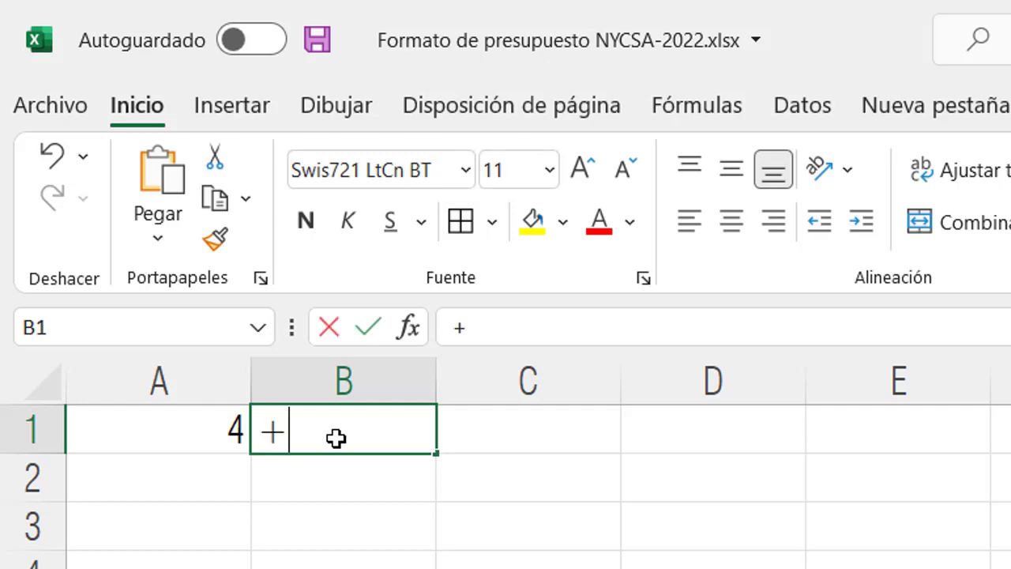
text(3+)
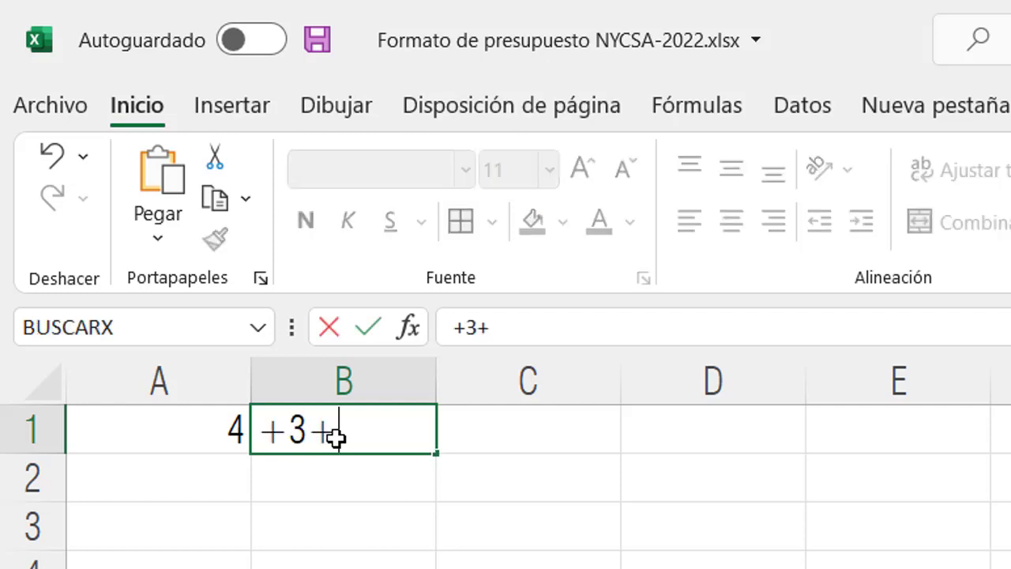
text(3)
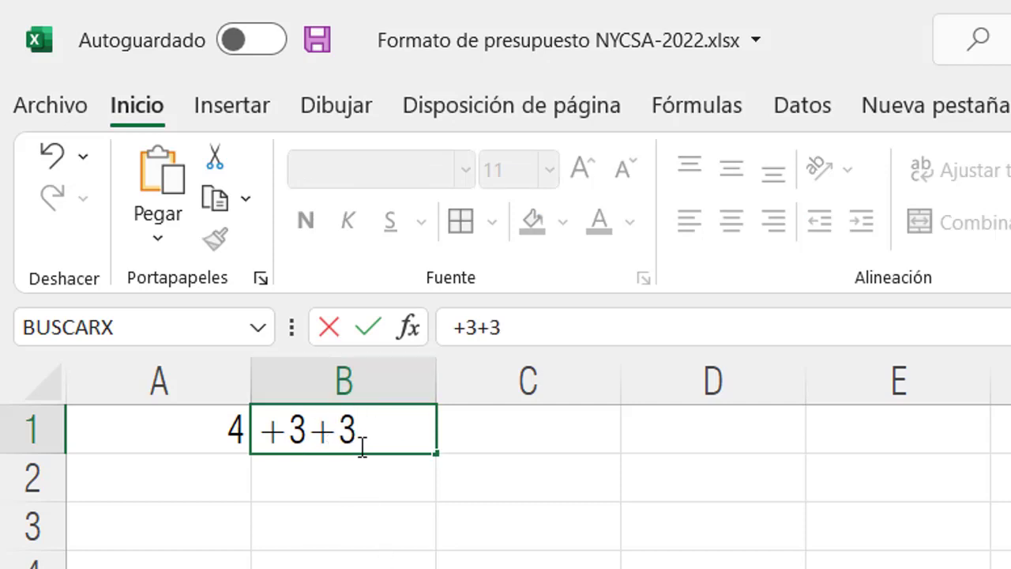
- Confirm +3+3 in B1 and compare the A1 and B1 formulas in the formula bar
click(371, 327)
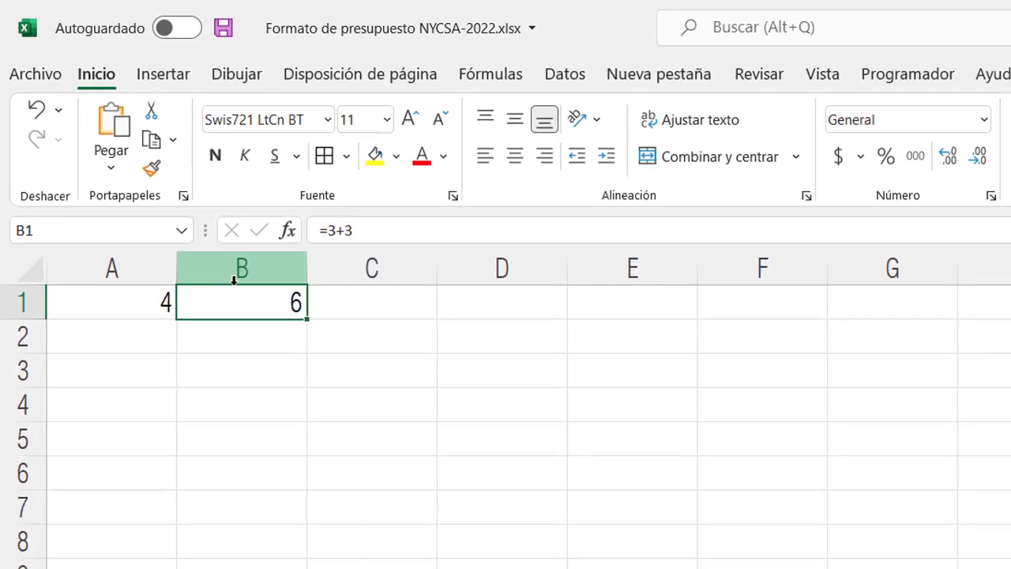
click(135, 303)
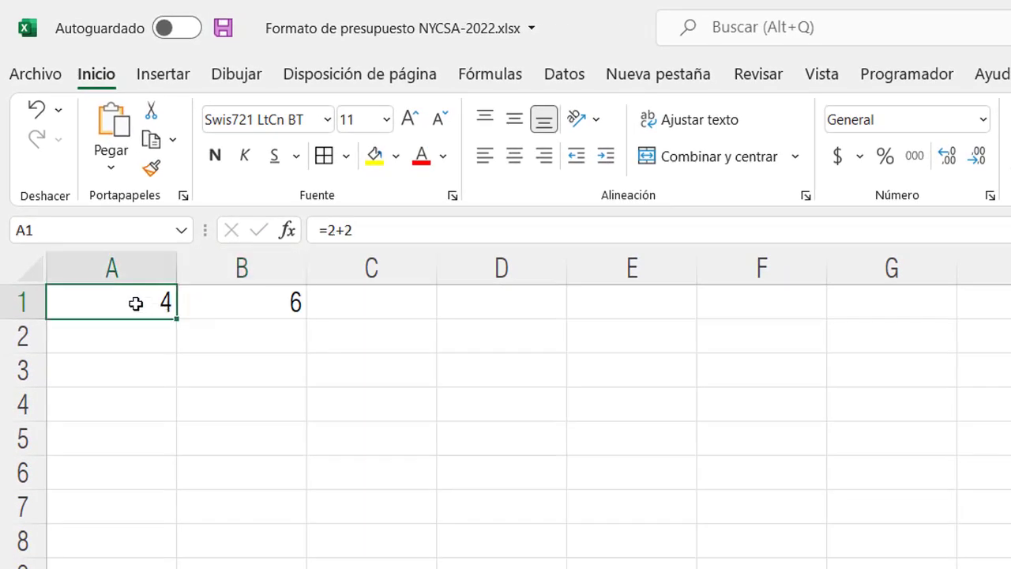
click(213, 292)
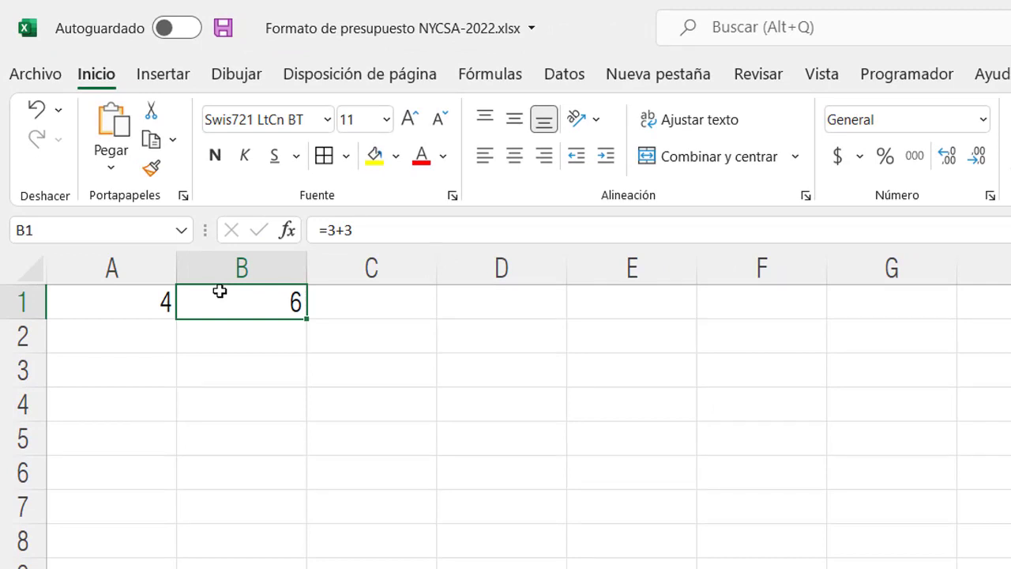
click(148, 294)
click(229, 291)
- Enter +2+5 in C1 and inspect its formula in the formula bar
click(378, 294)
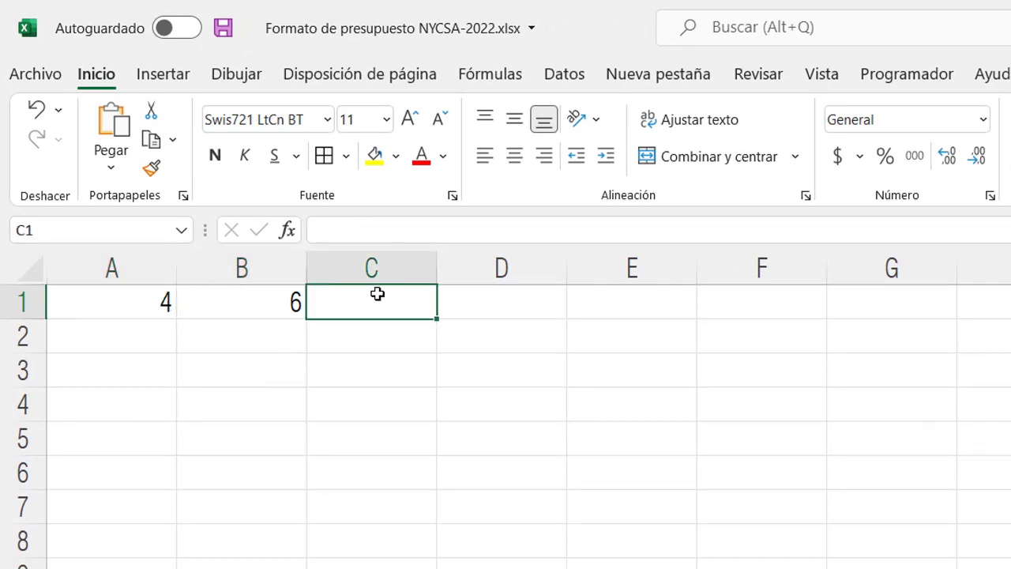
text(+2+)
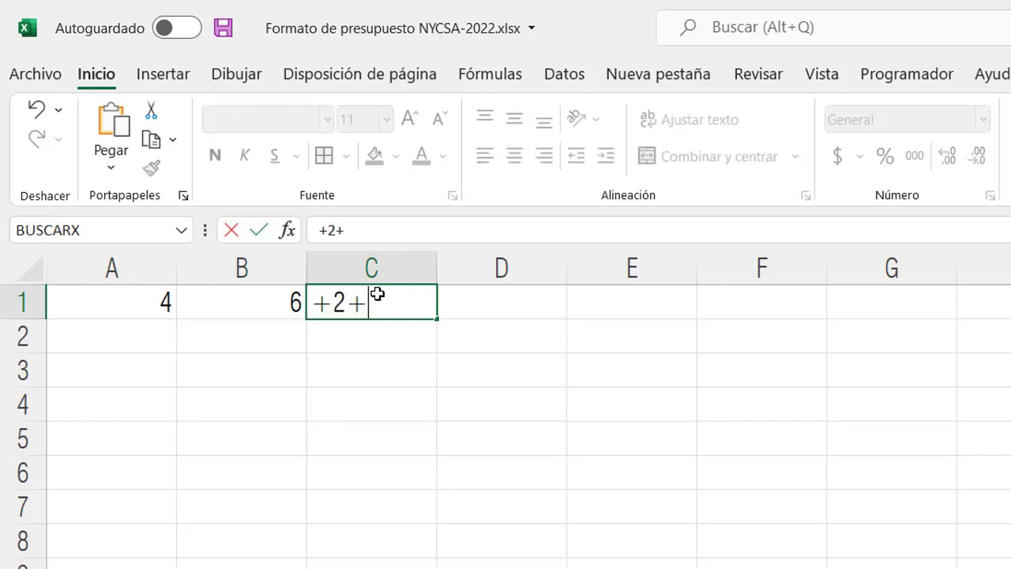
text(5)
key(Return)
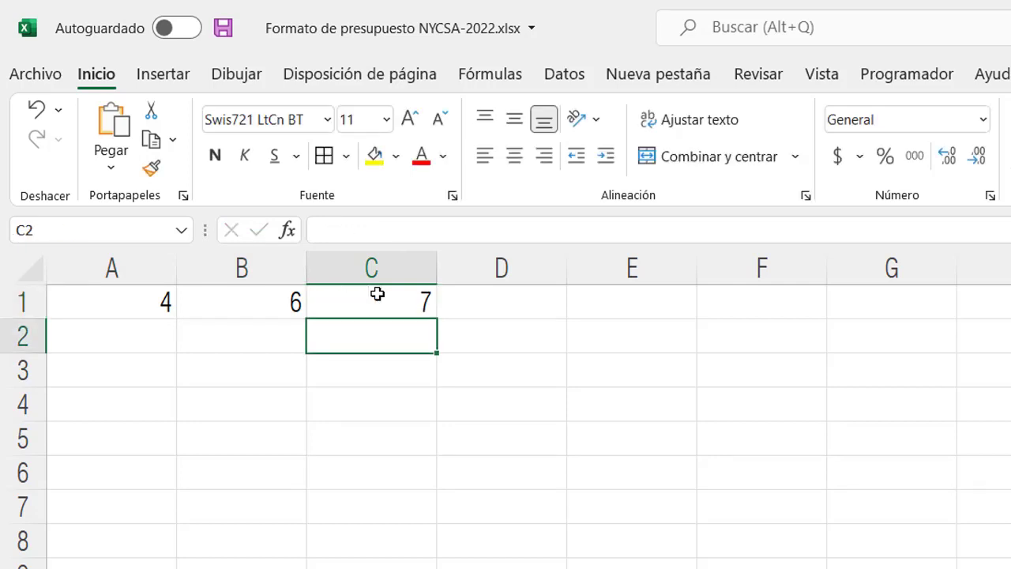
click(378, 294)
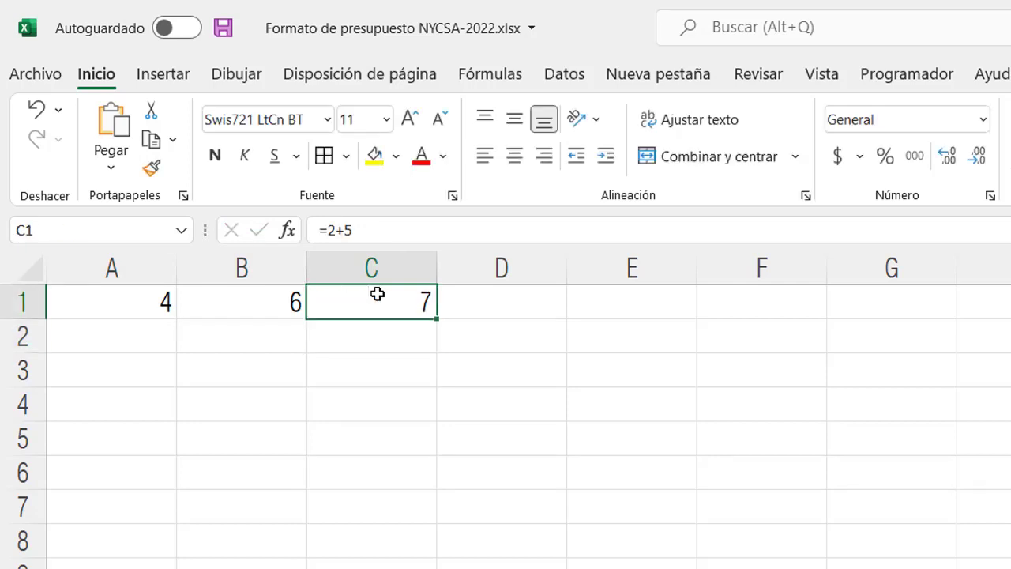
click(323, 229)
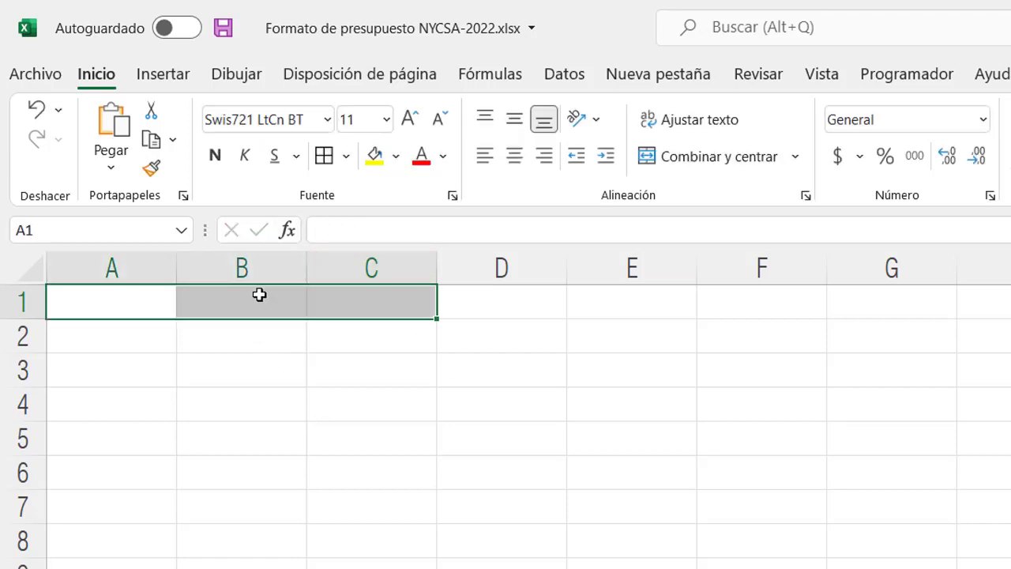
click(260, 296)
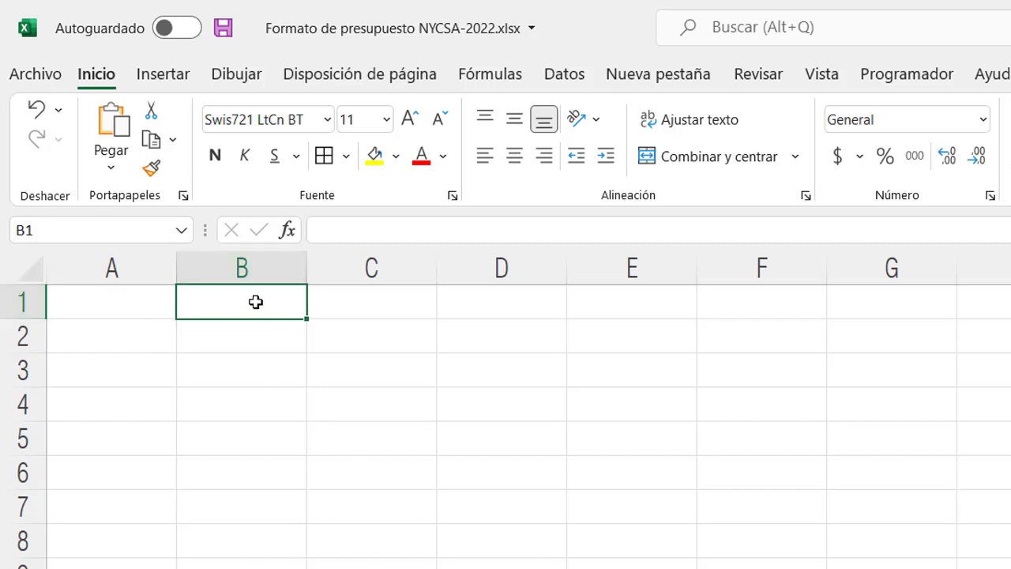
- Enter 2 in B1 and 3 in B2
text(2)
key(Return)
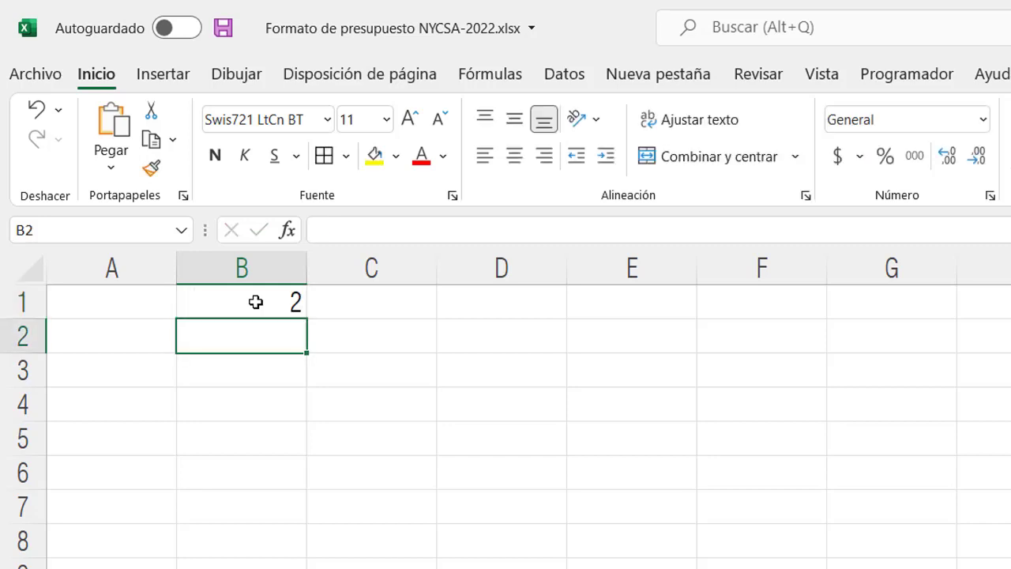
text(3)
key(Return)
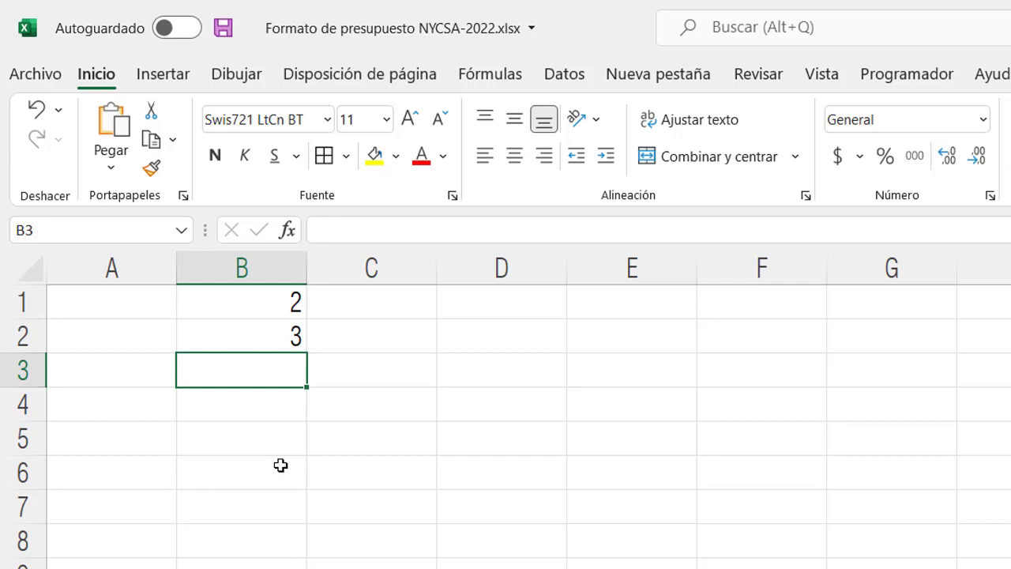
- Build =B1+B2 in B3 by pointing to the cells, showing 5
text(=)
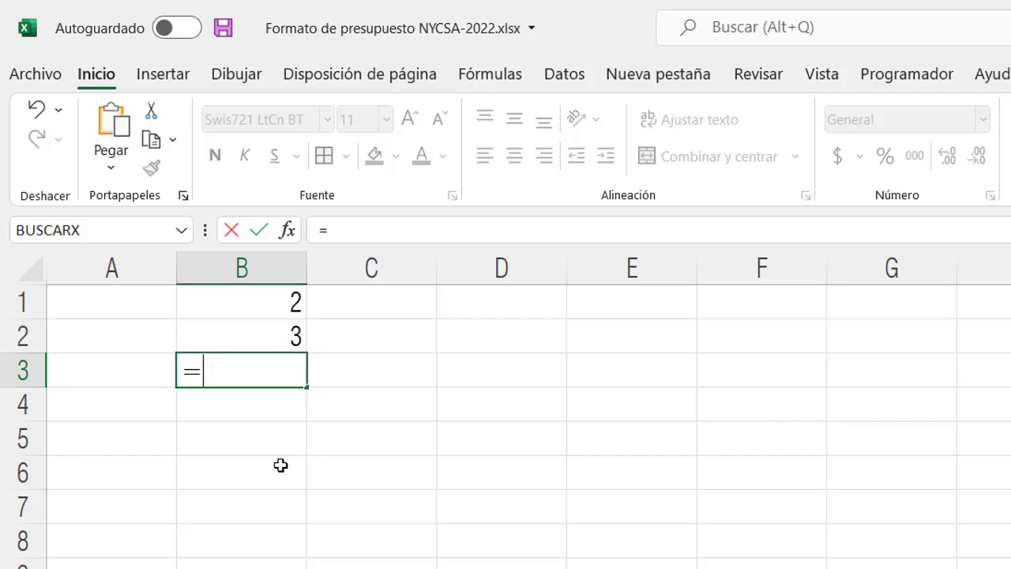
key(Up)
key(Up)
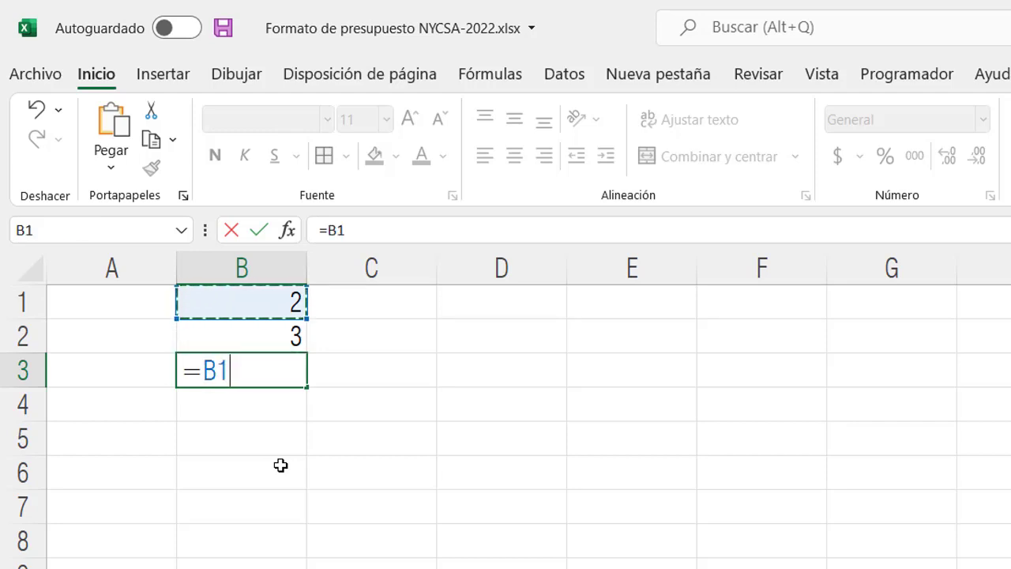
text(+)
key(Up)
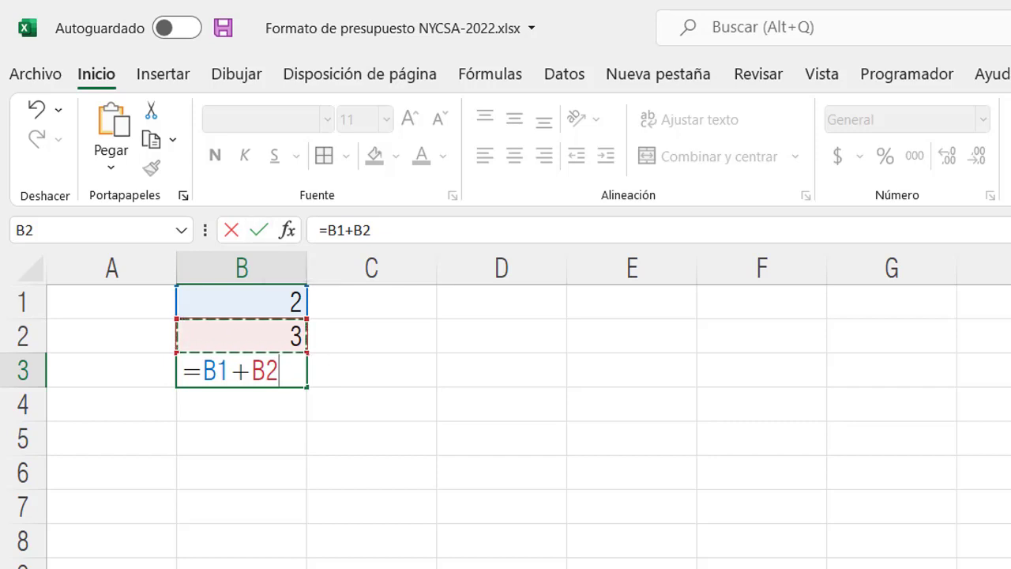
key(Return)
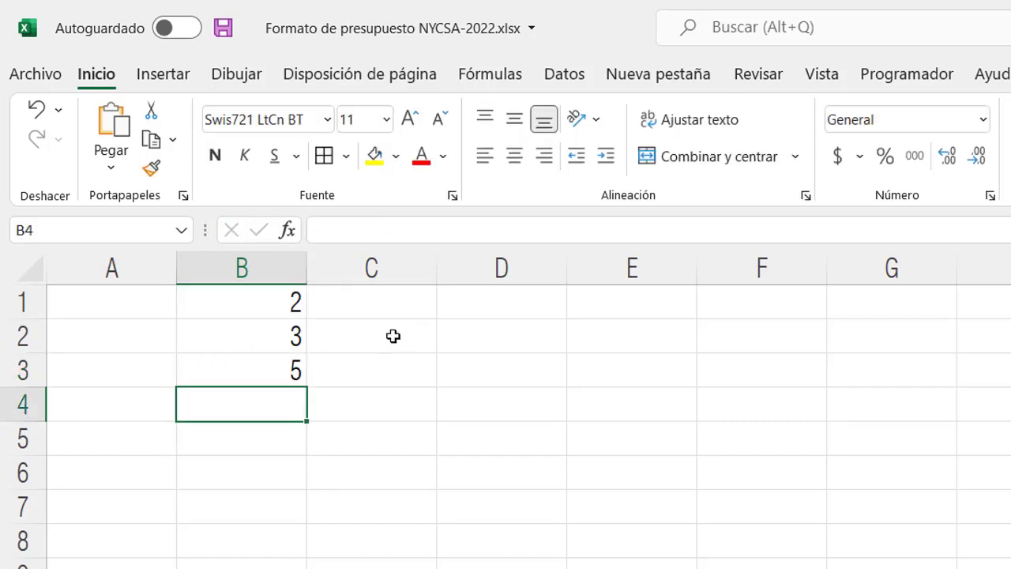
- Enter 10 in C1 and C2 and total them in C3 with =C1+C2, giving 20
click(379, 303)
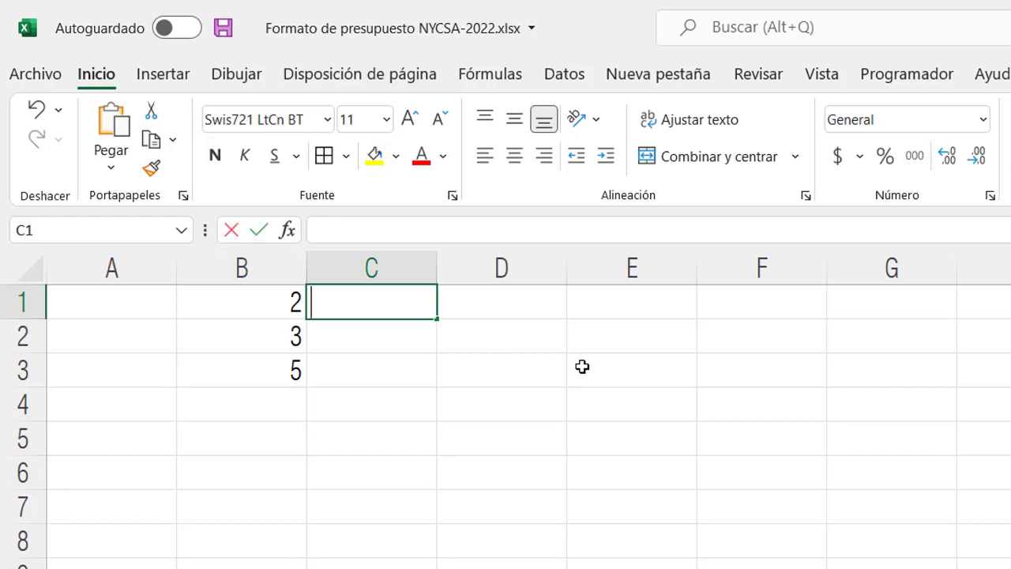
text(10)
key(Return)
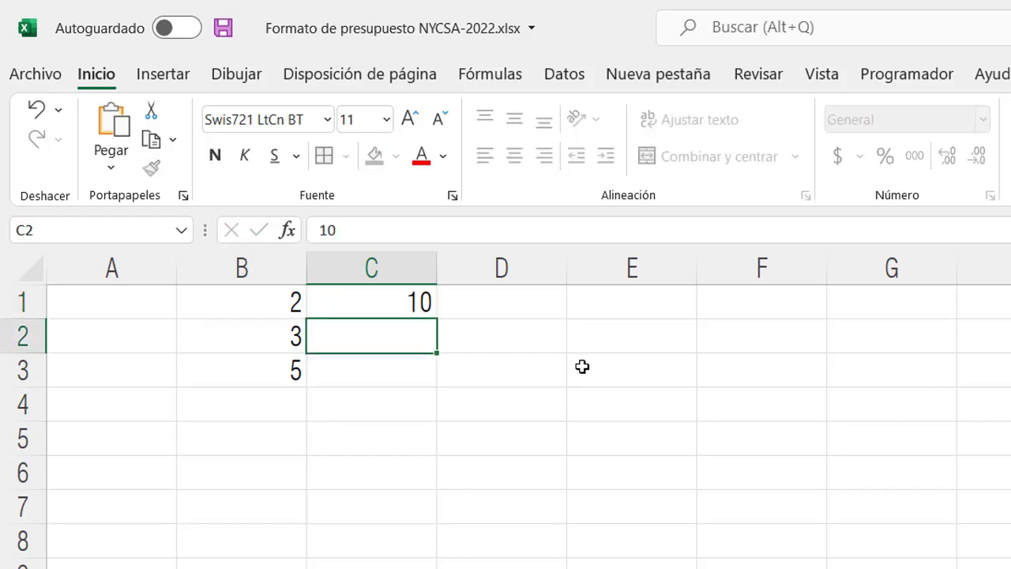
text(10)
key(Return)
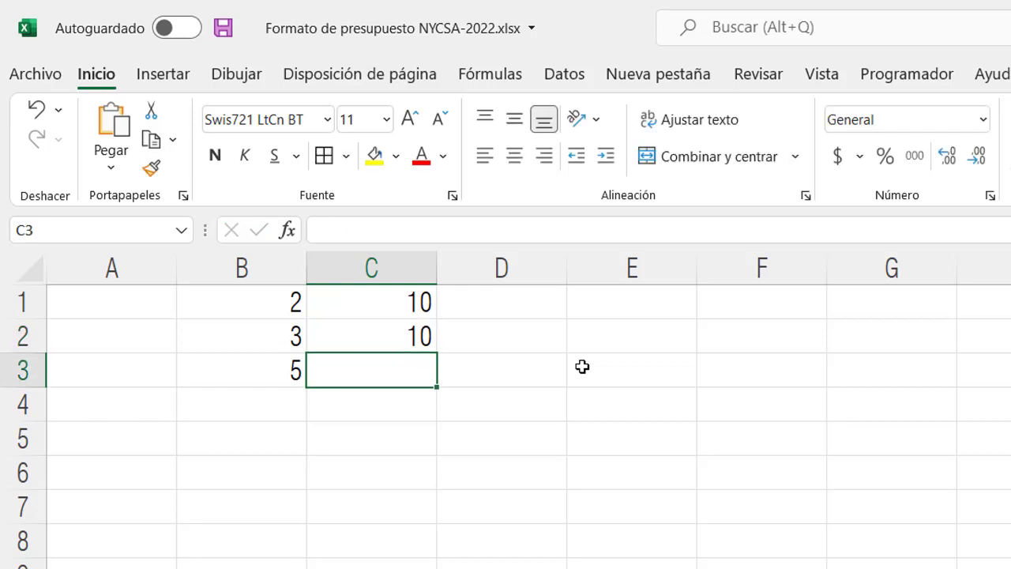
text(=)
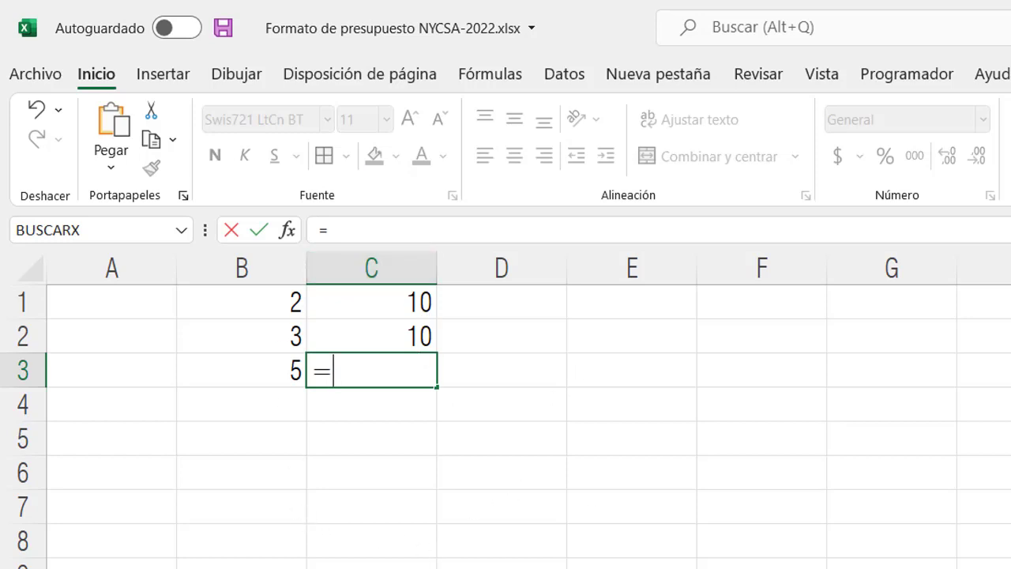
click(369, 294)
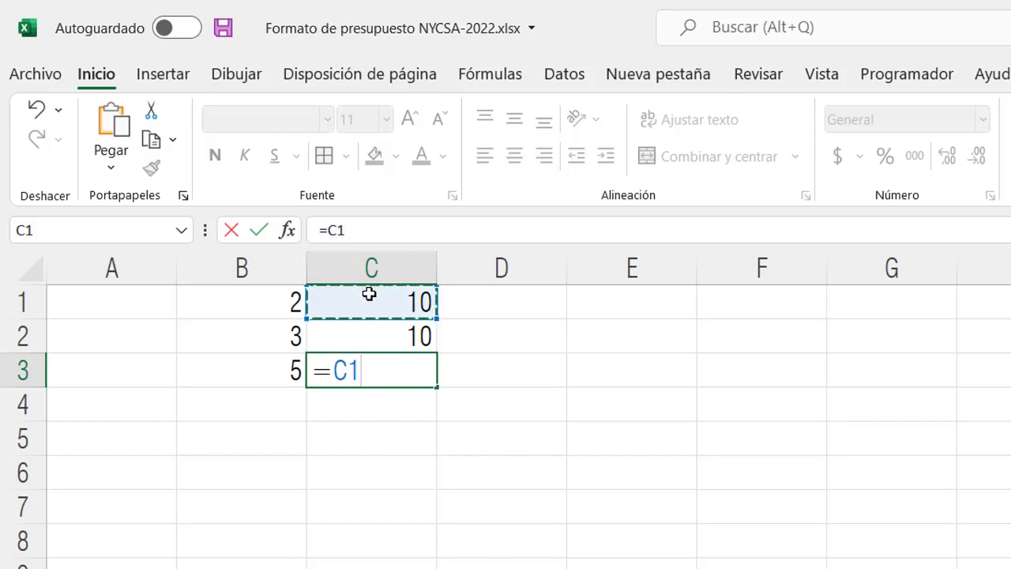
text(+)
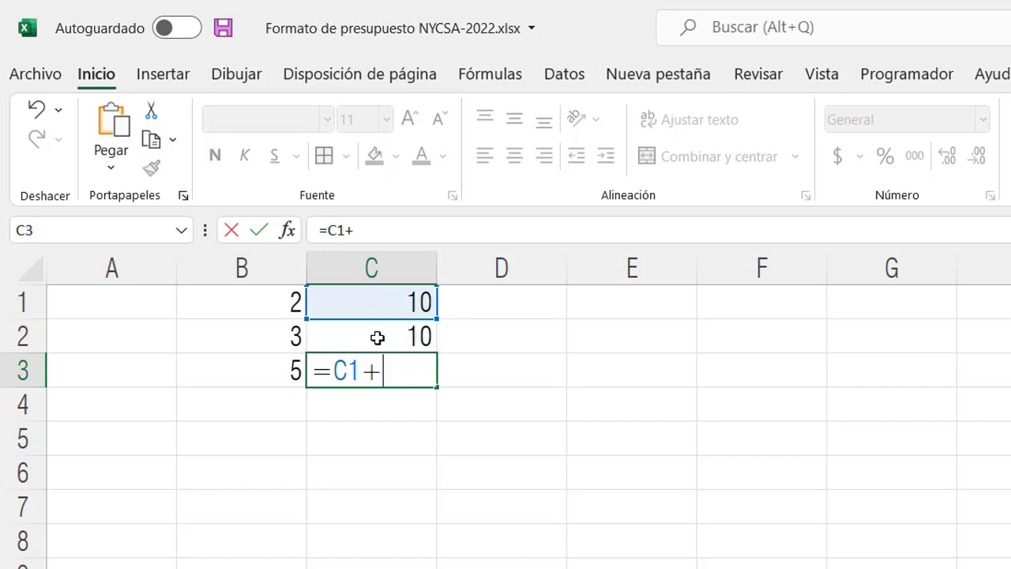
click(377, 338)
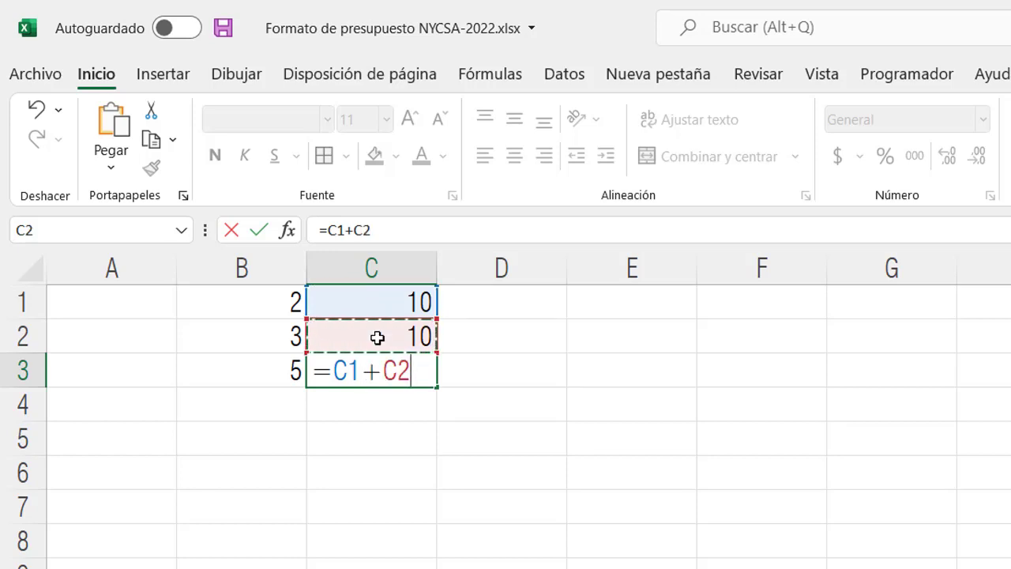
key(Return)
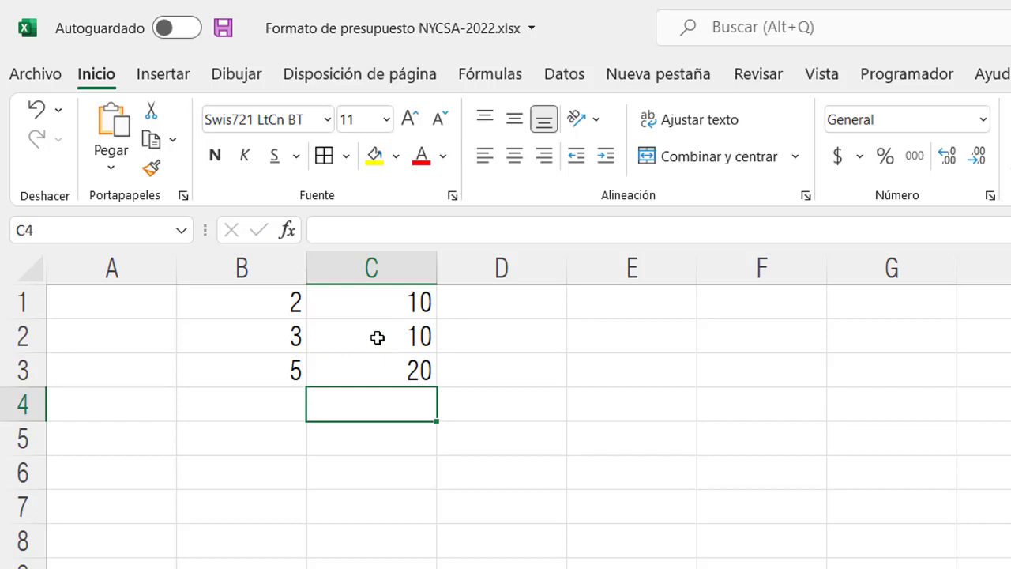
- Open the B3 and C3 formulas to display their cell references
double_click(266, 374)
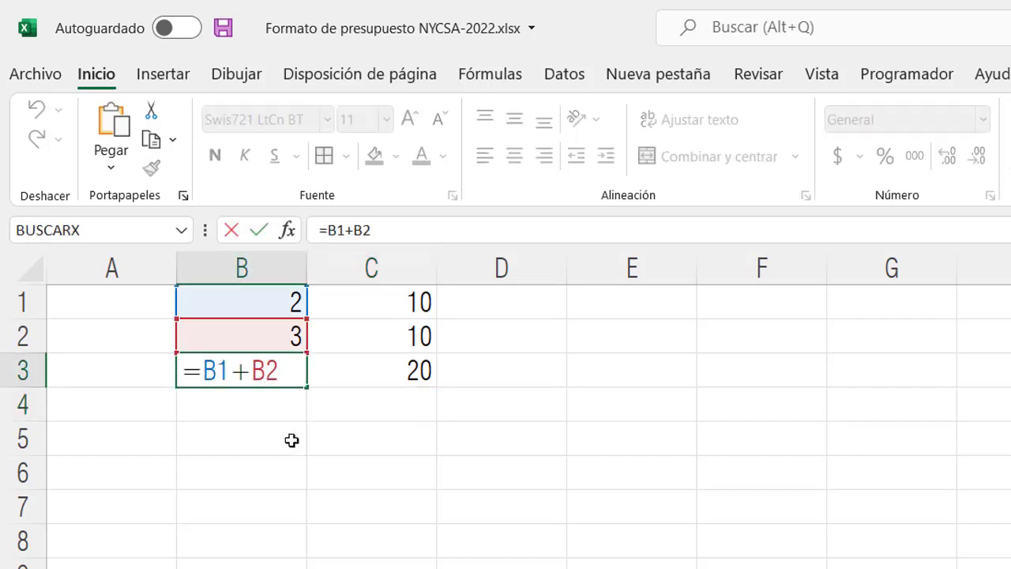
key(Escape)
double_click(374, 365)
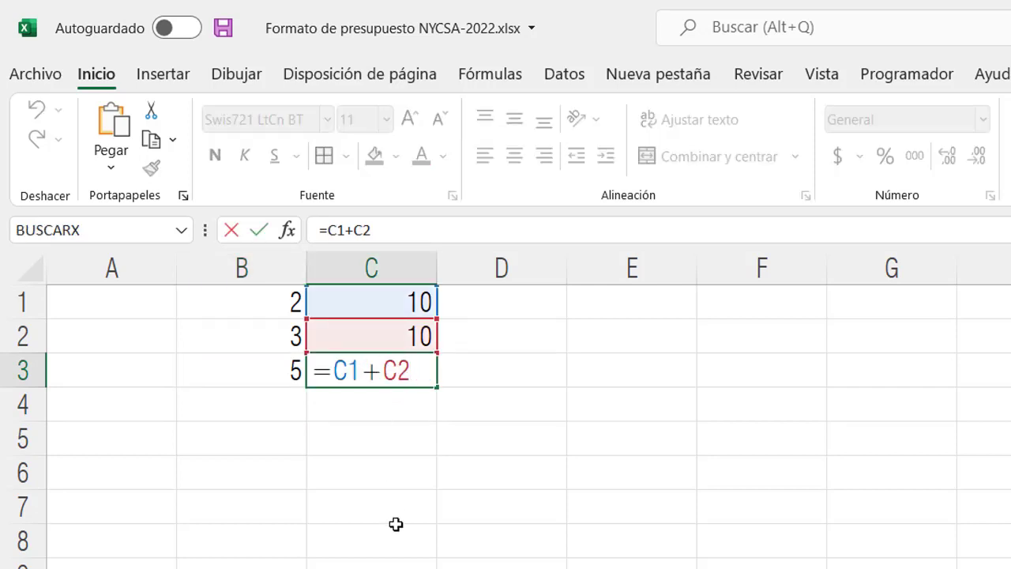
key(Escape)
double_click(232, 368)
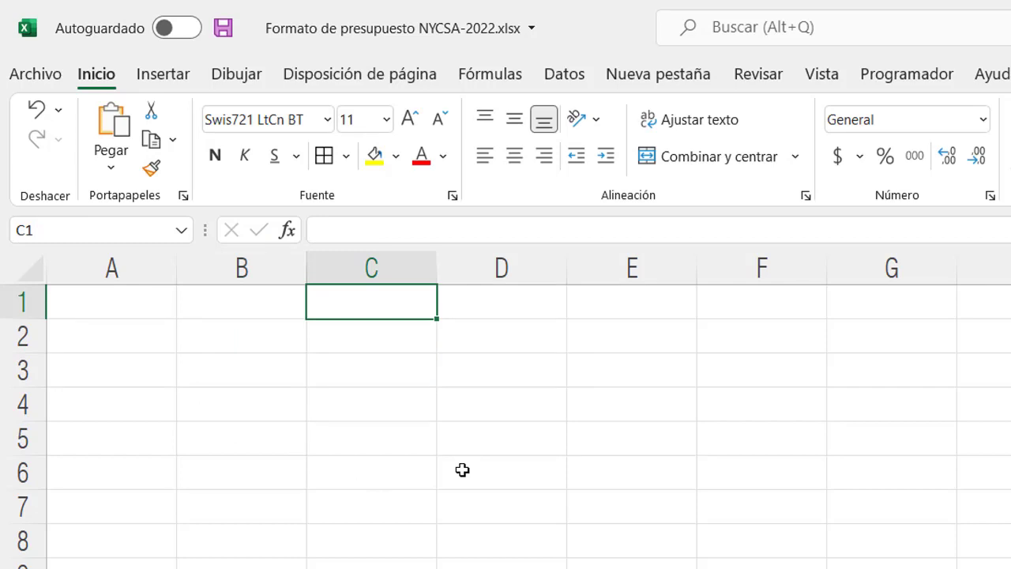
- Enter 10 in C1 and =+C1+2 in C2, giving 12
text(10)
key(Return)
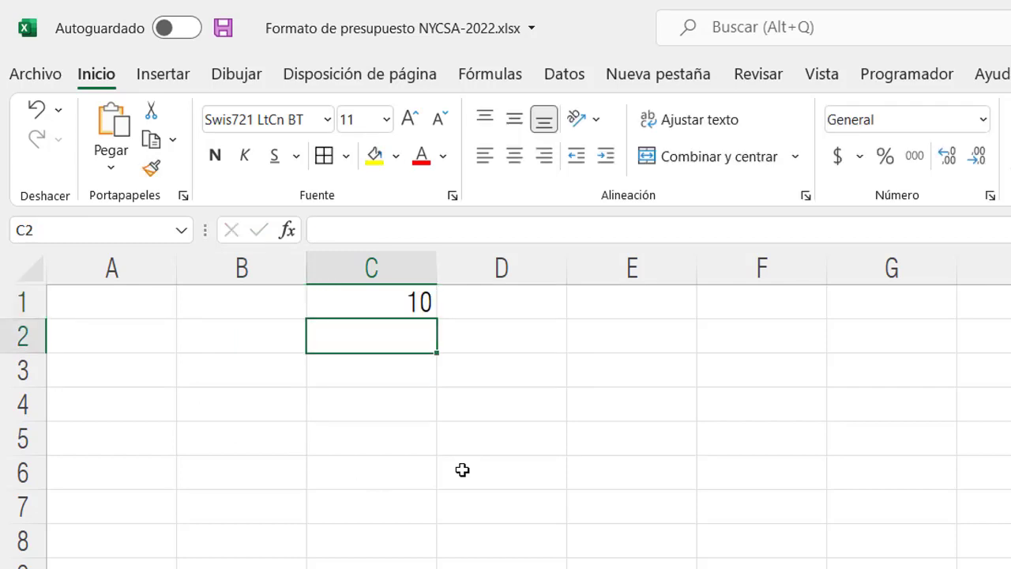
text(+)
key(Up)
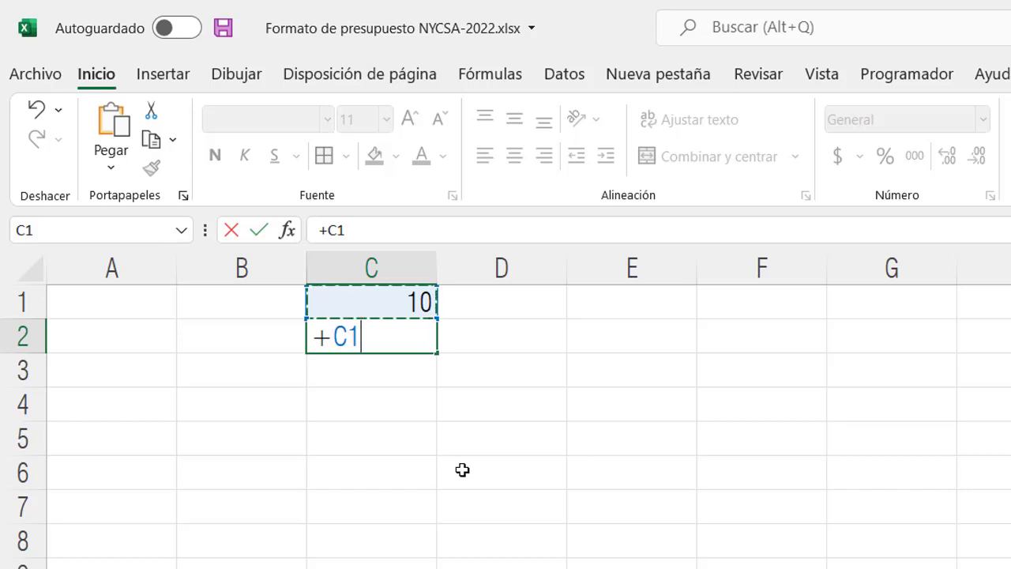
text(+2)
key(Return)
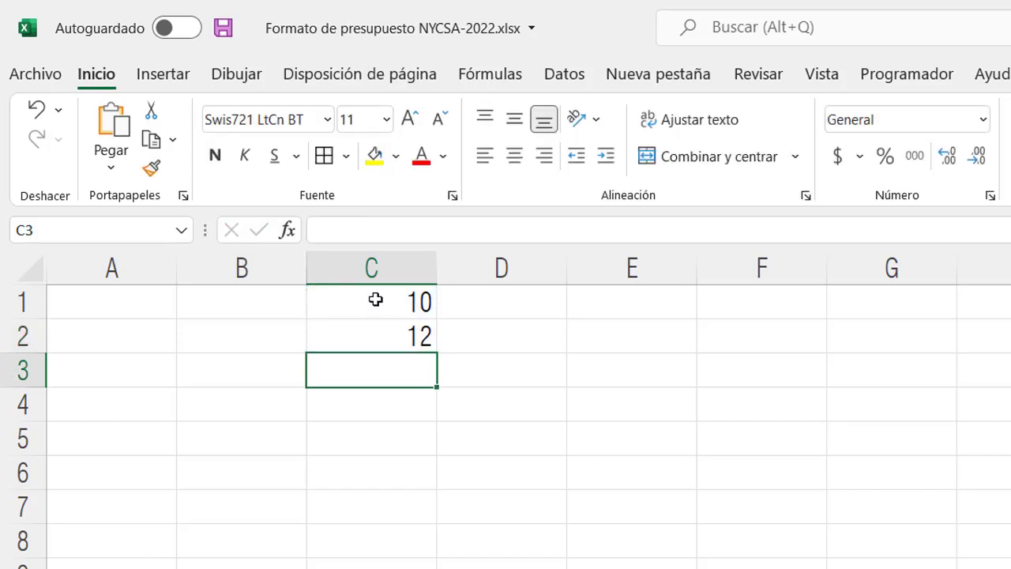
- Fill the C2 formula down to C9 and check the copied references in C2–C4
click(418, 335)
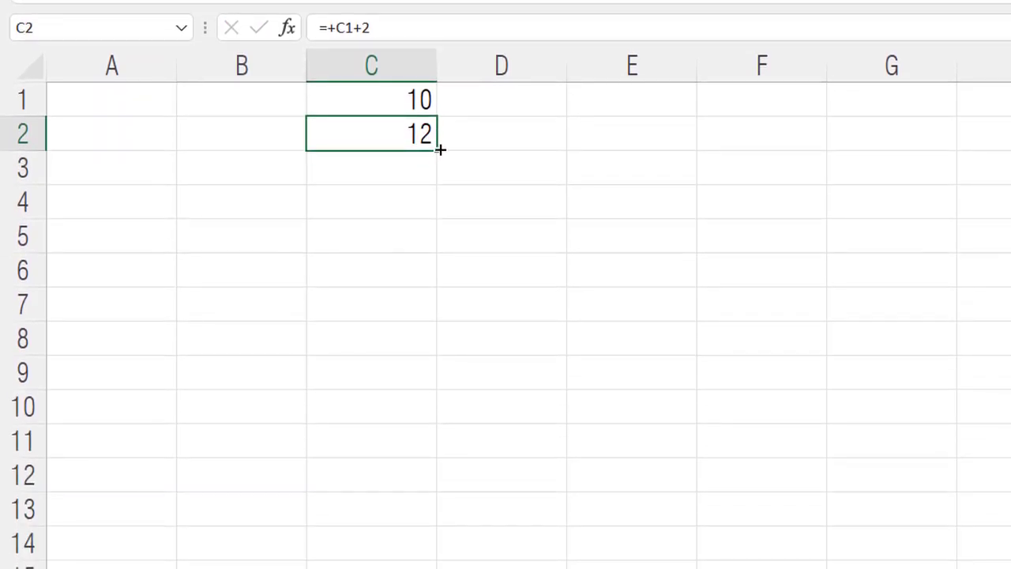
drag(438, 161, 431, 387)
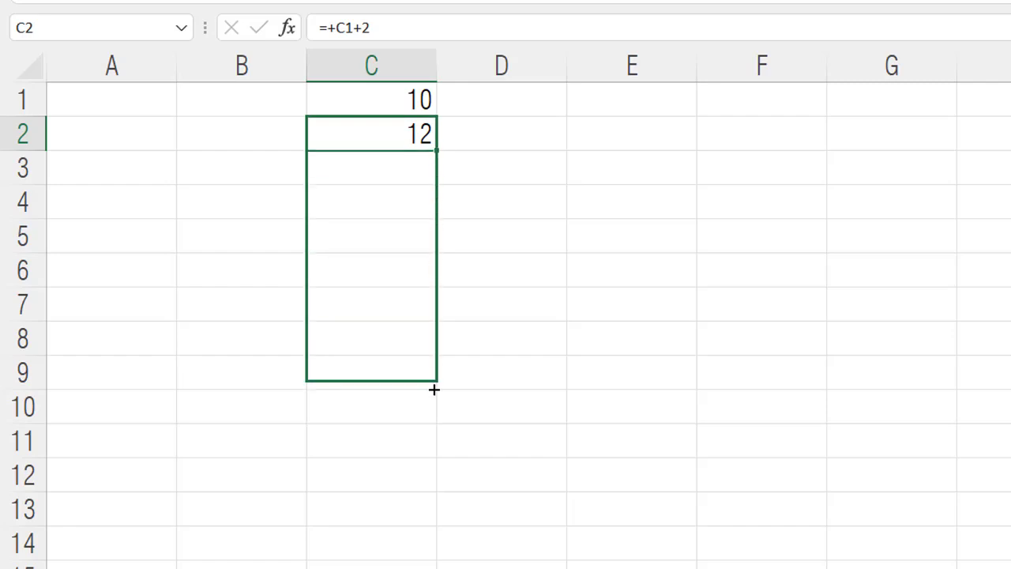
click(411, 139)
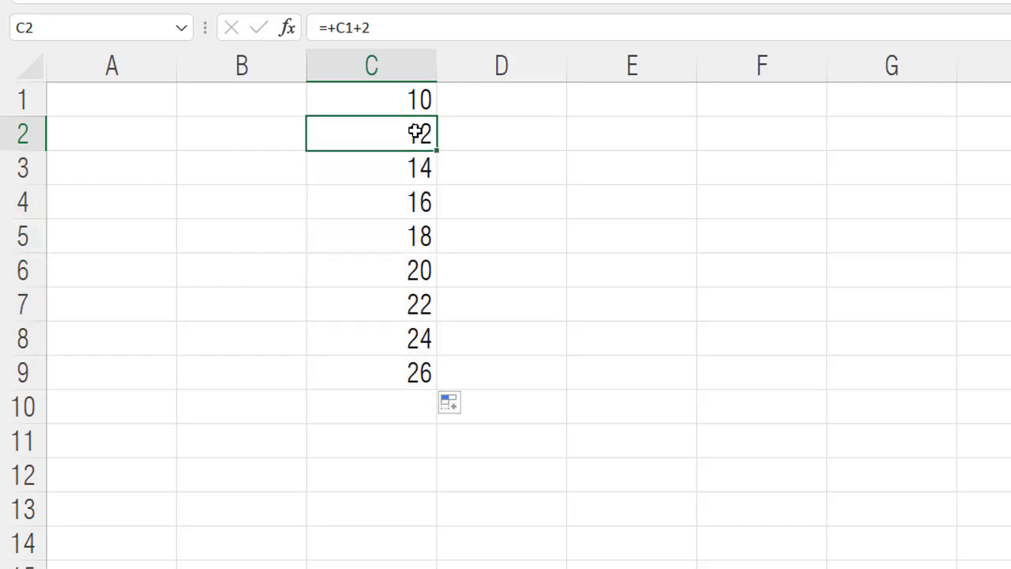
click(418, 96)
click(417, 132)
click(414, 169)
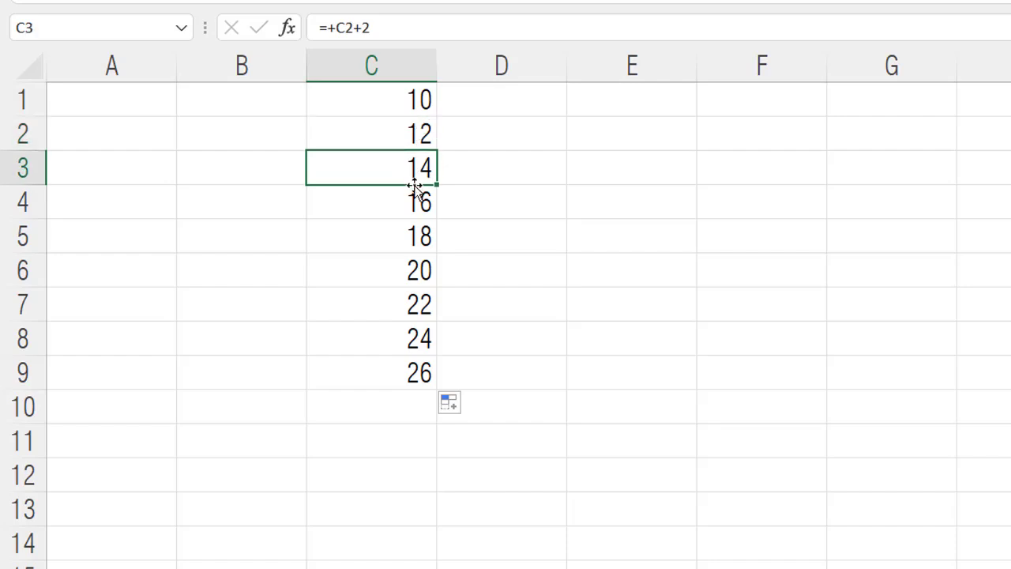
click(418, 200)
double_click(419, 202)
key(Escape)
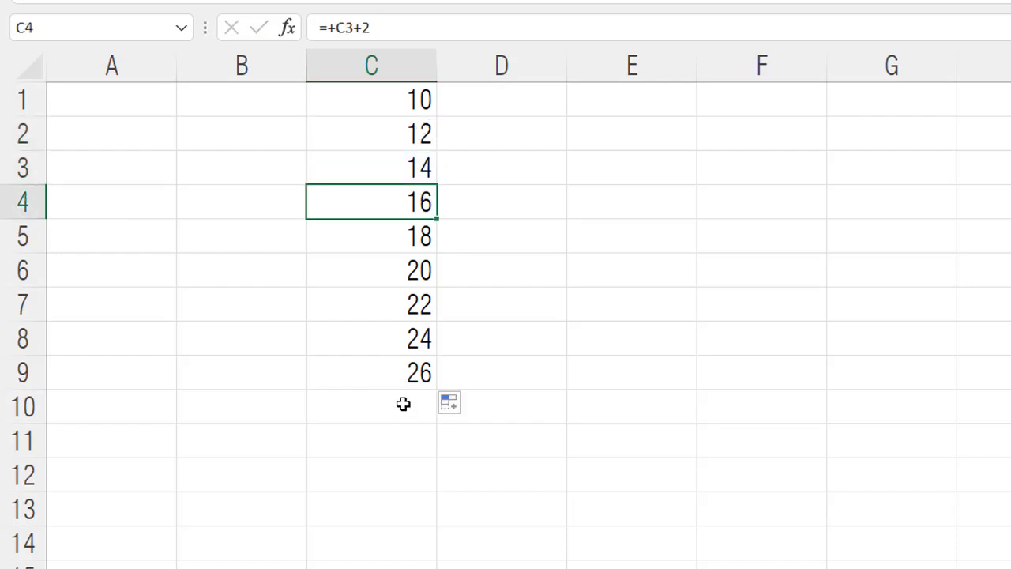
- Put a bottom border under C9
click(402, 403)
click(376, 382)
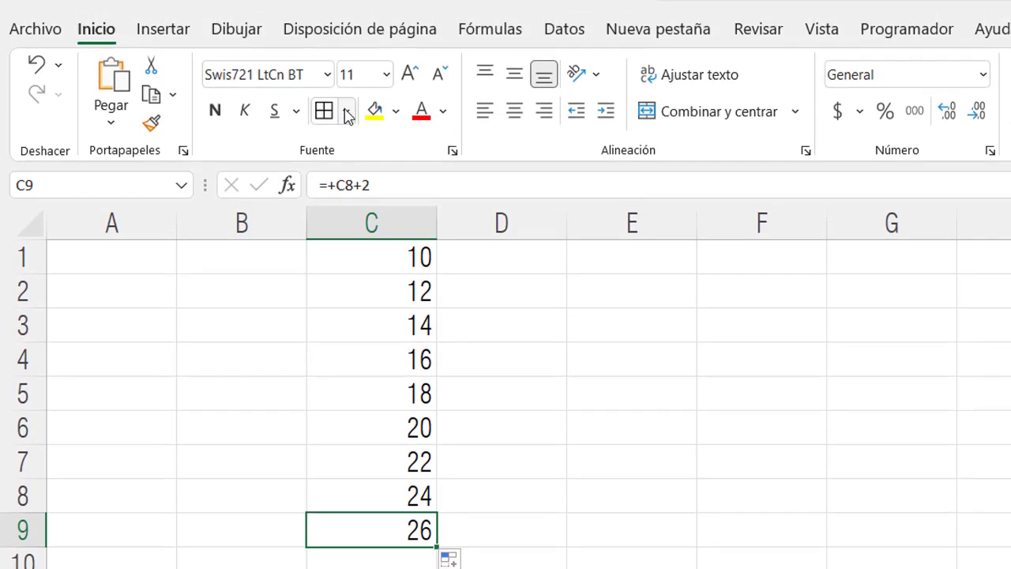
click(345, 110)
click(357, 183)
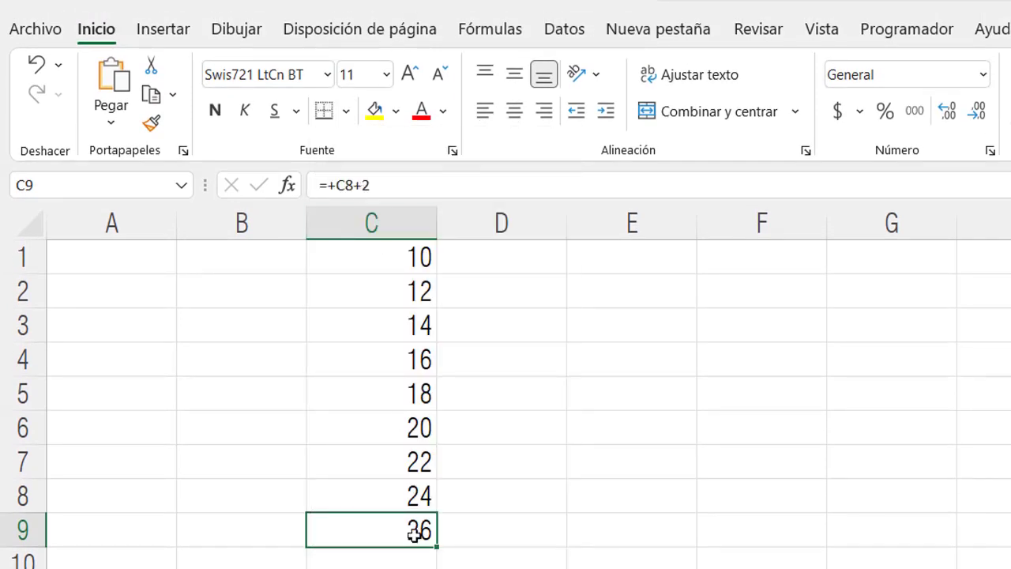
click(404, 562)
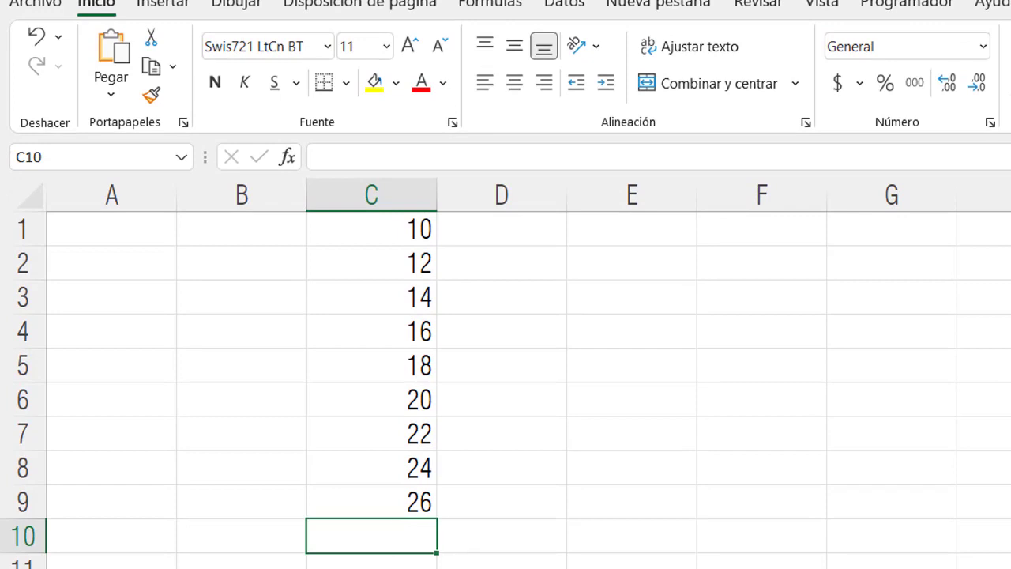
- In C10, build a formula adding C1 through C9 cell by cell
text(=)
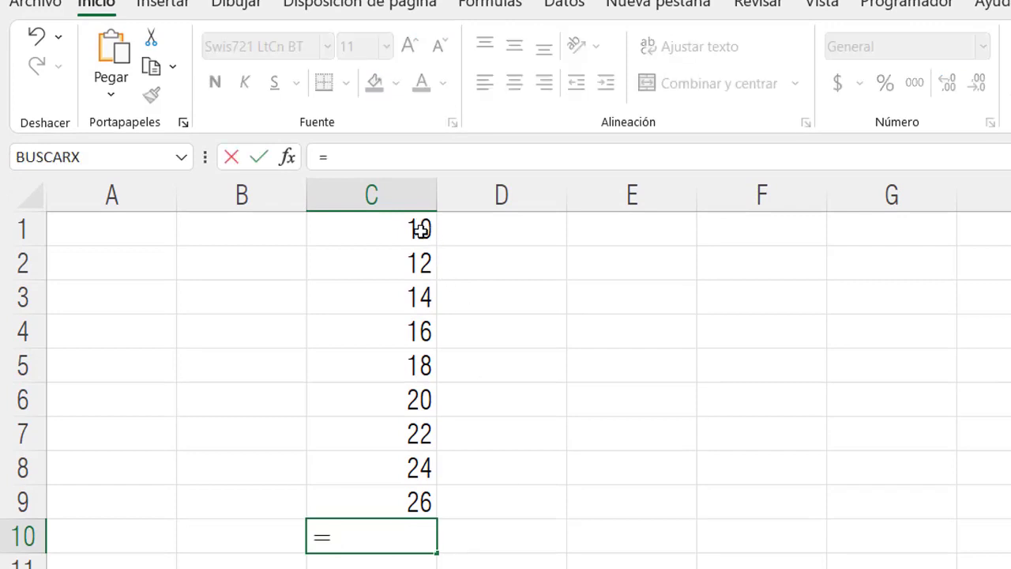
click(420, 229)
text(+)
click(419, 267)
text(+)
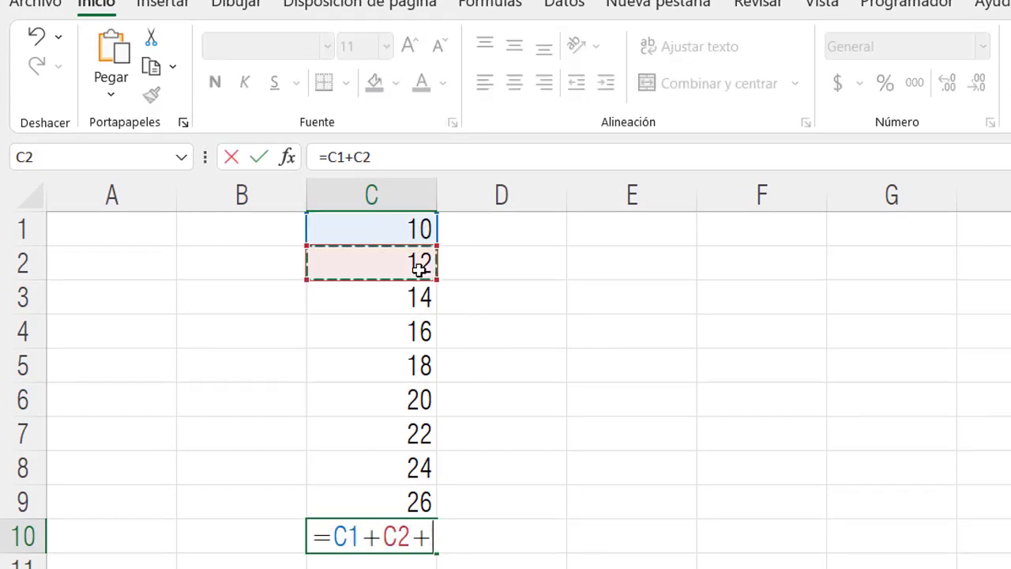
click(394, 298)
text(+)
click(397, 338)
text(+)
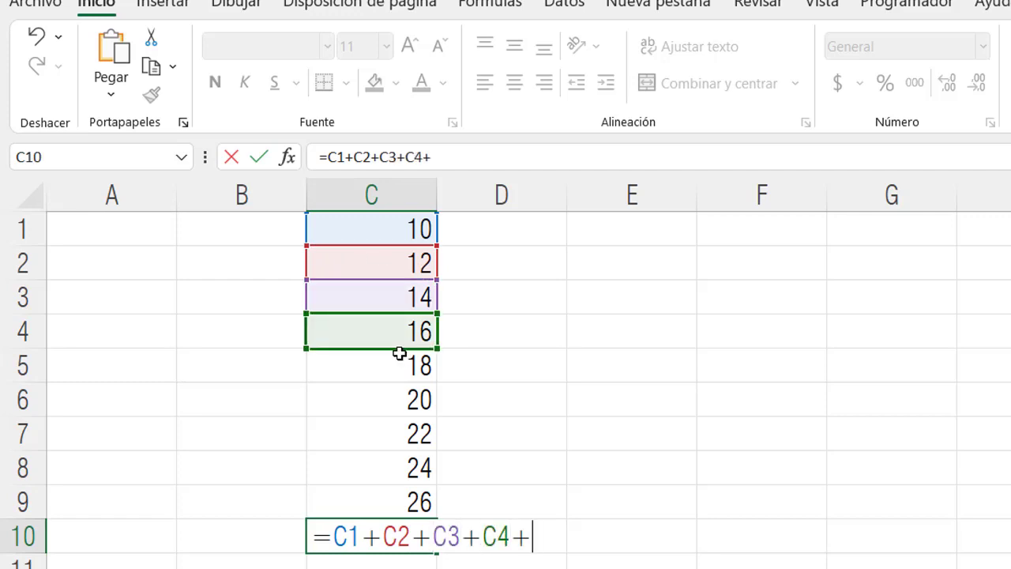
click(399, 361)
text(+)
click(406, 395)
text(+)
click(408, 433)
text(+)
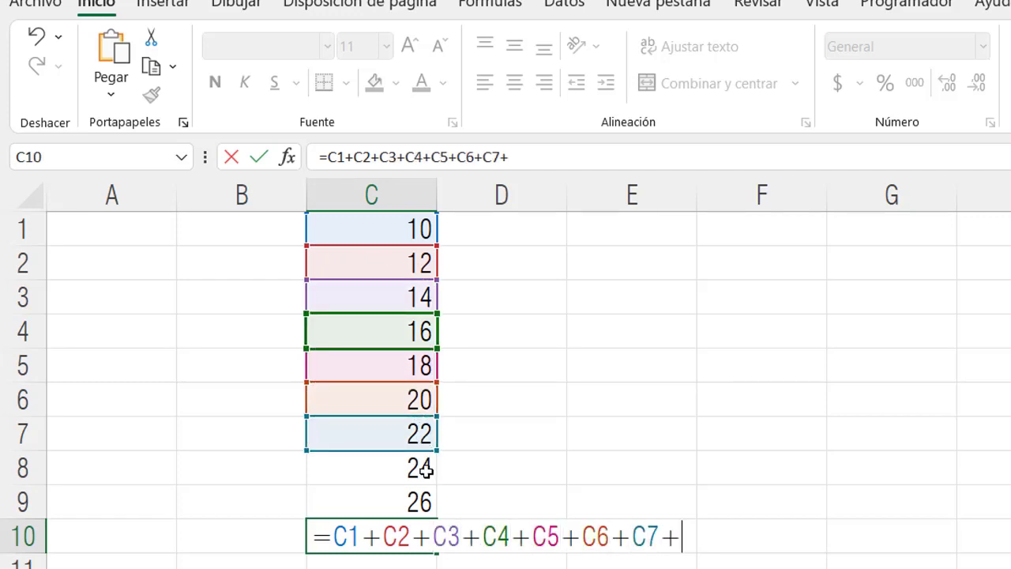
click(426, 470)
text(+)
click(419, 501)
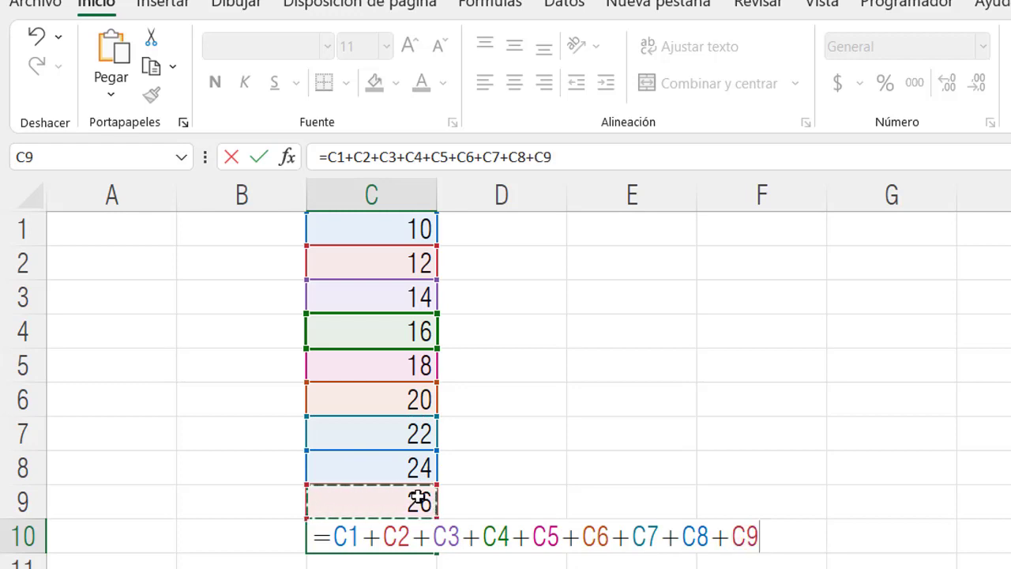
- Re-add the C9 reference, review the formula and confirm C10's total of 162
key(BackSpace)
key(BackSpace)
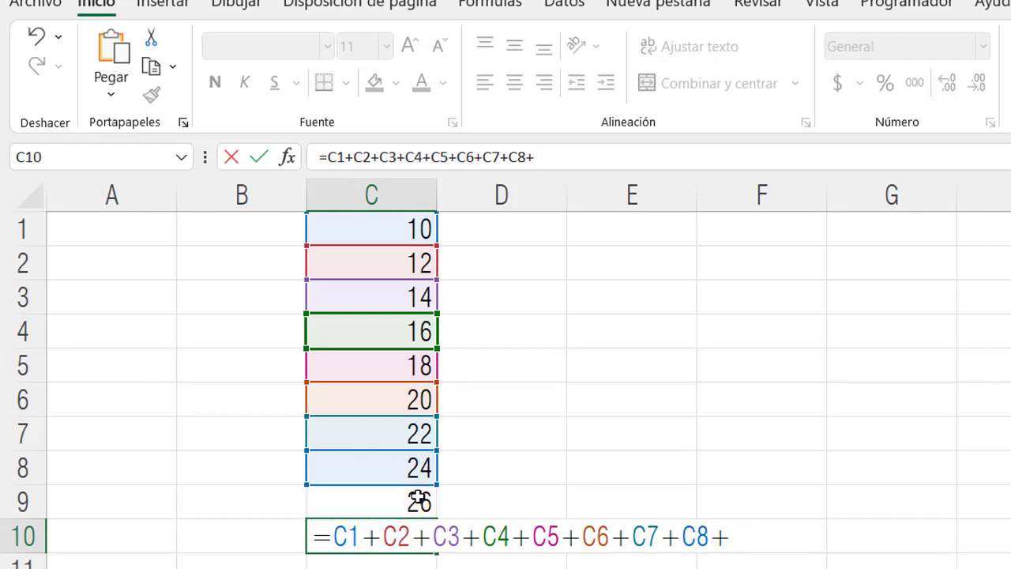
text(+)
click(418, 500)
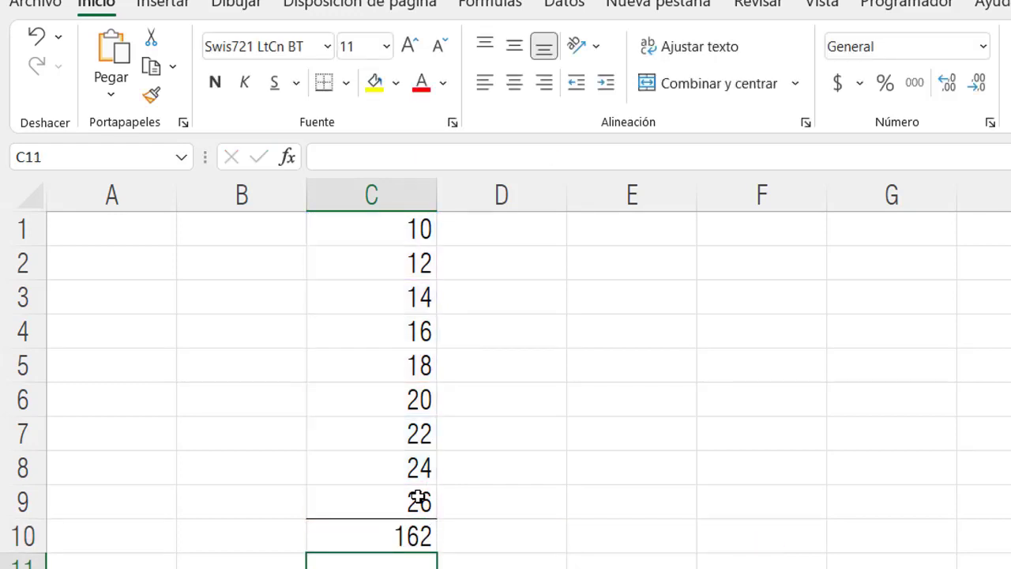
click(379, 532)
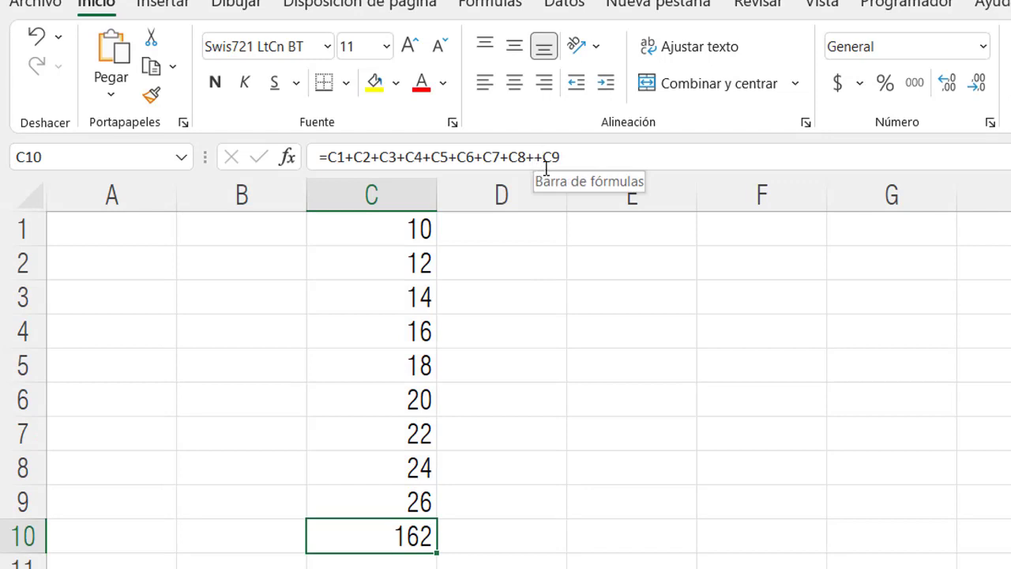
click(545, 157)
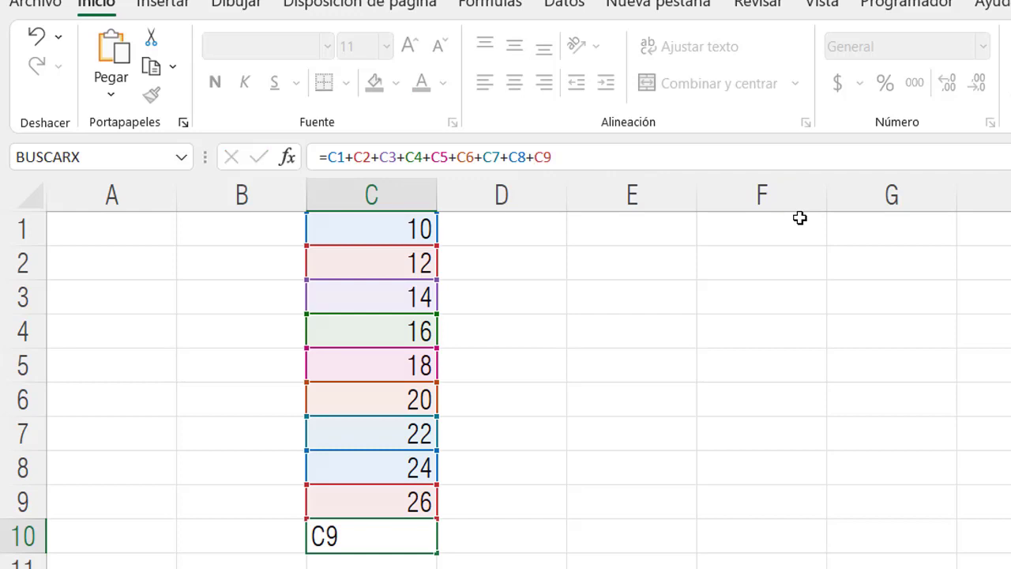
key(Return)
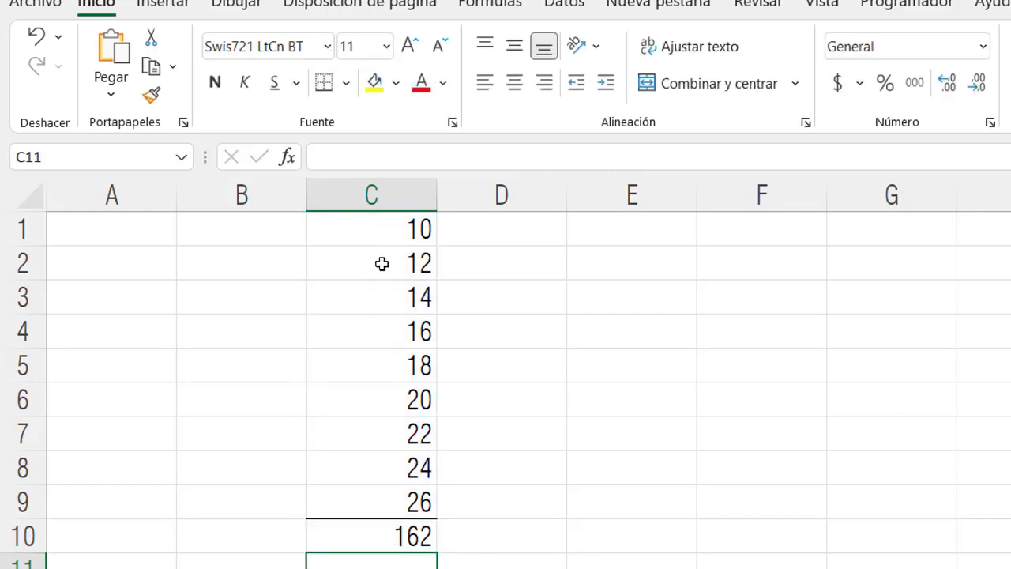
- Fill a shifted series into column D, delete column C, and extend the odd series to C16
drag(395, 230, 382, 498)
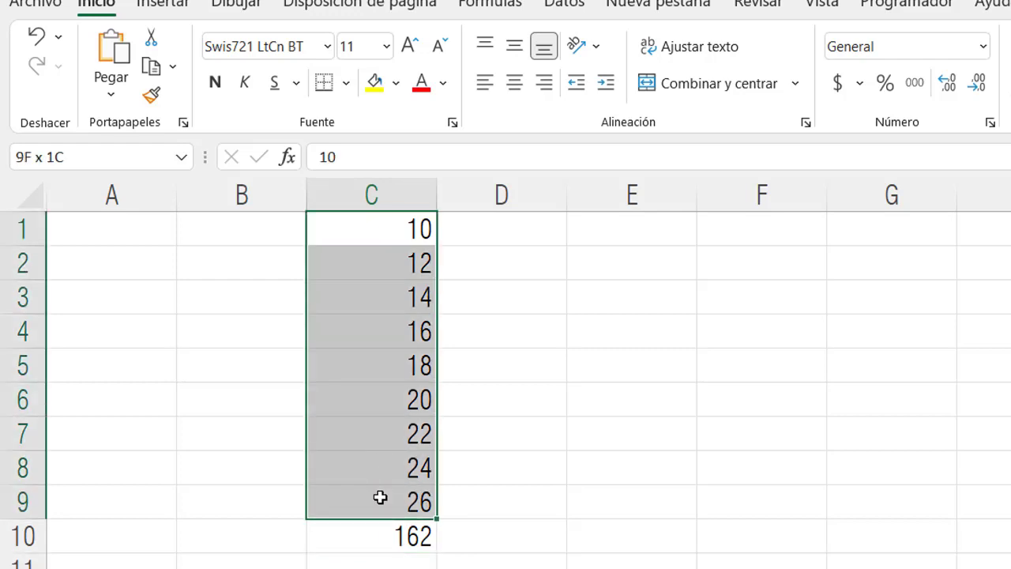
mouse_move(436, 519)
mouse_down()
mouse_move(540, 523)
mouse_move(527, 502)
mouse_up()
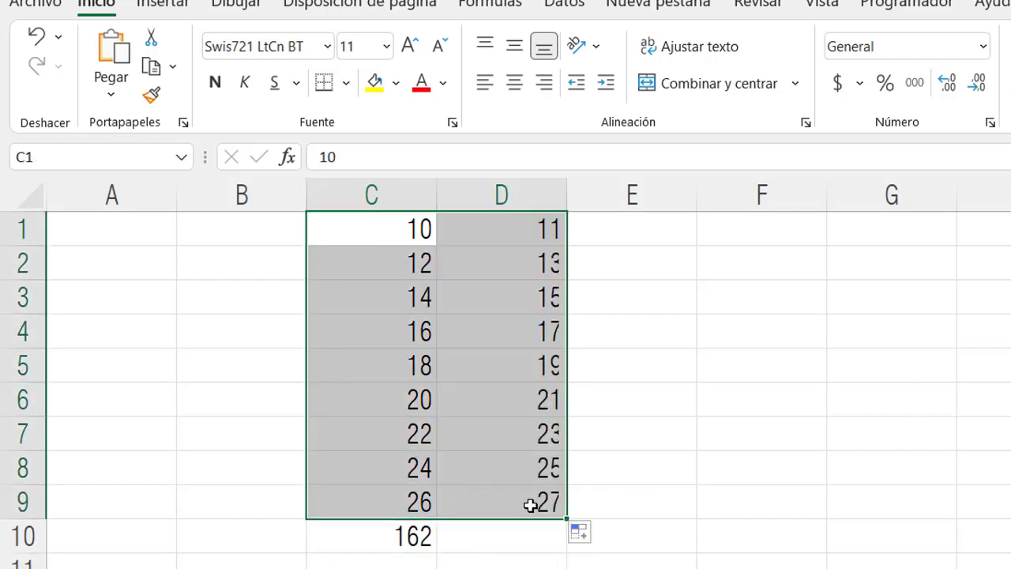
click(528, 502)
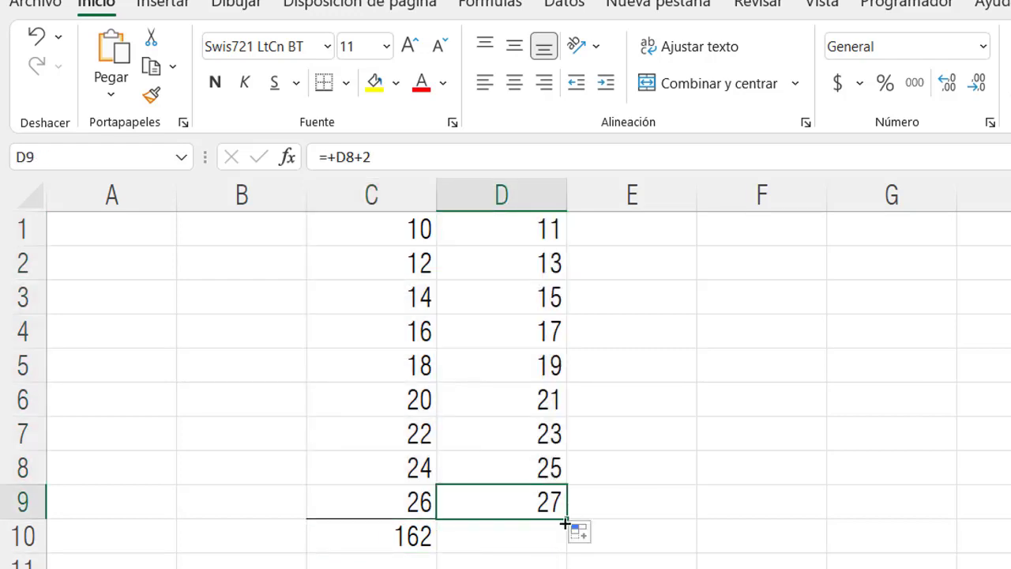
click(372, 198)
right_click(387, 204)
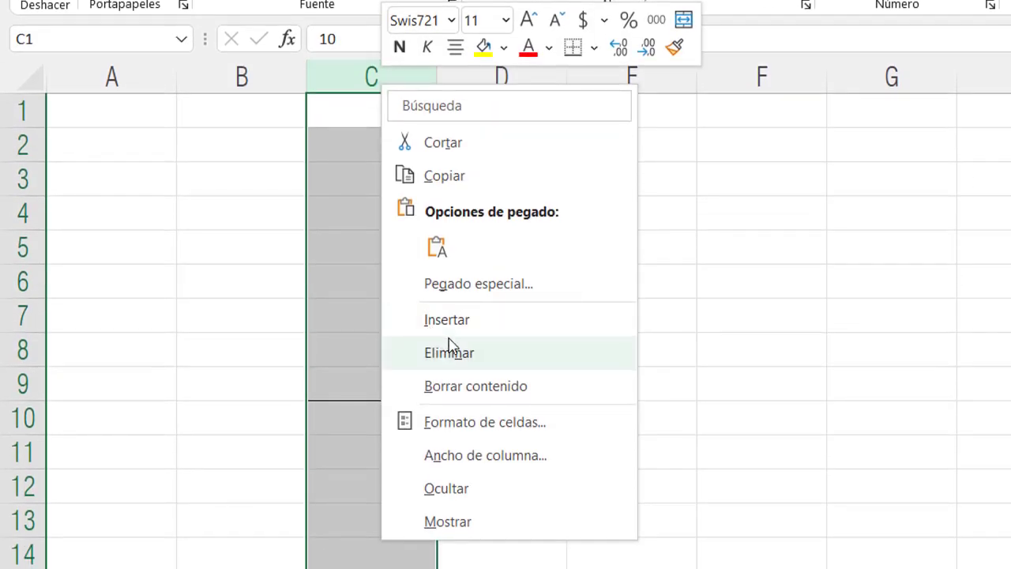
click(448, 359)
click(413, 382)
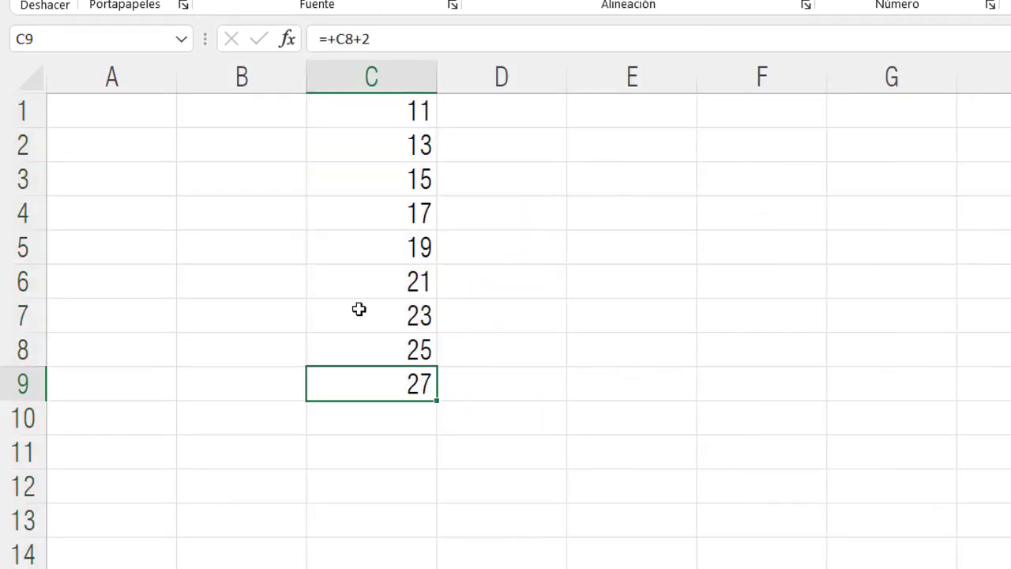
drag(434, 401, 433, 557)
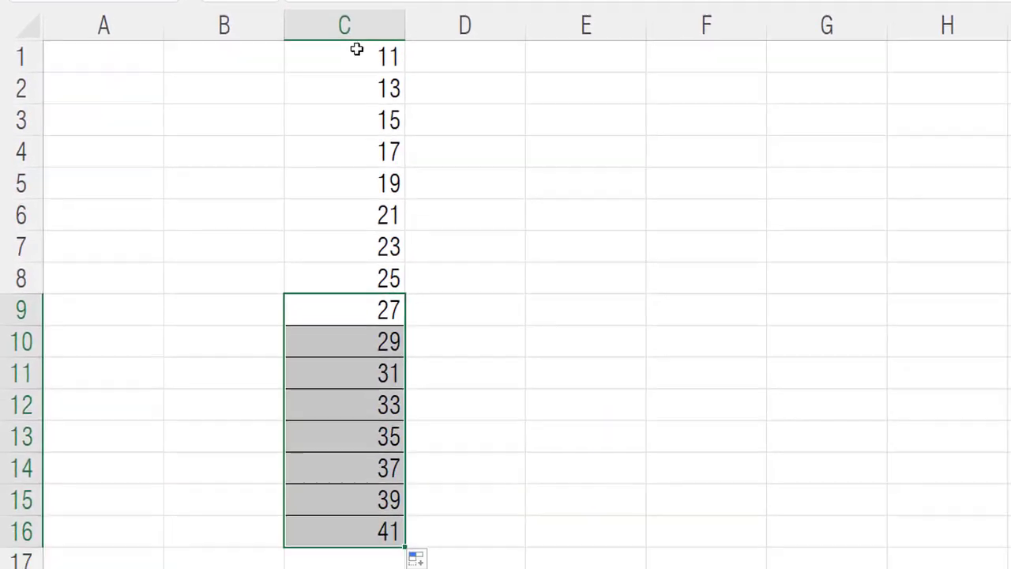
- Copy C1 and paste it down column C through row 16
click(380, 94)
key(ctrl+c)
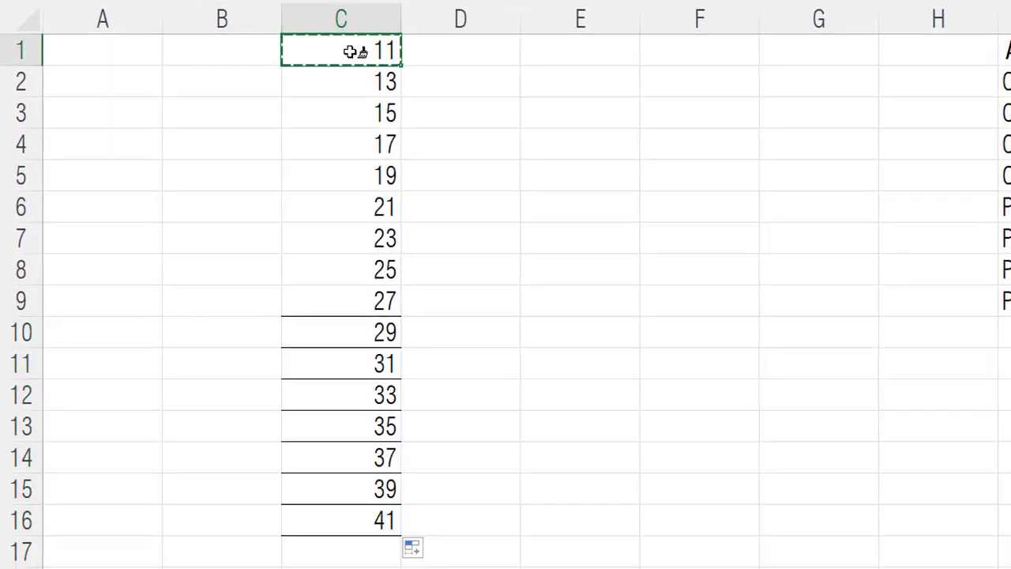
drag(320, 47, 387, 513)
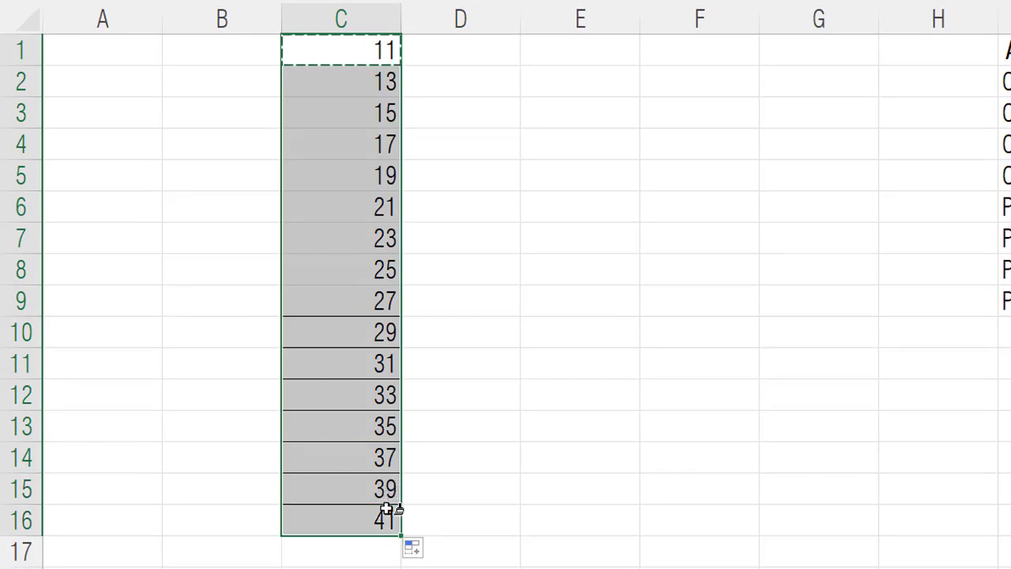
key(Return)
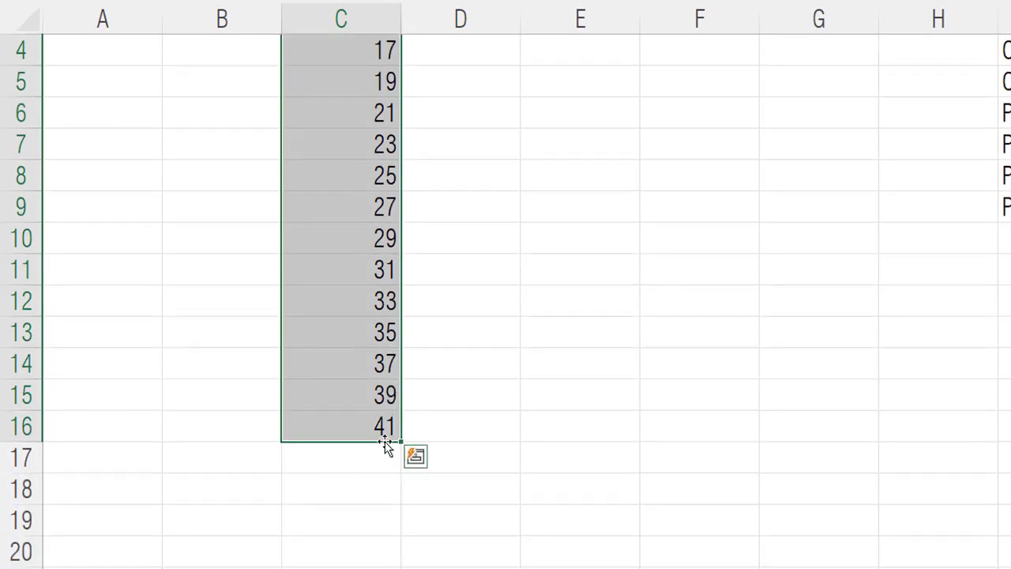
click(385, 456)
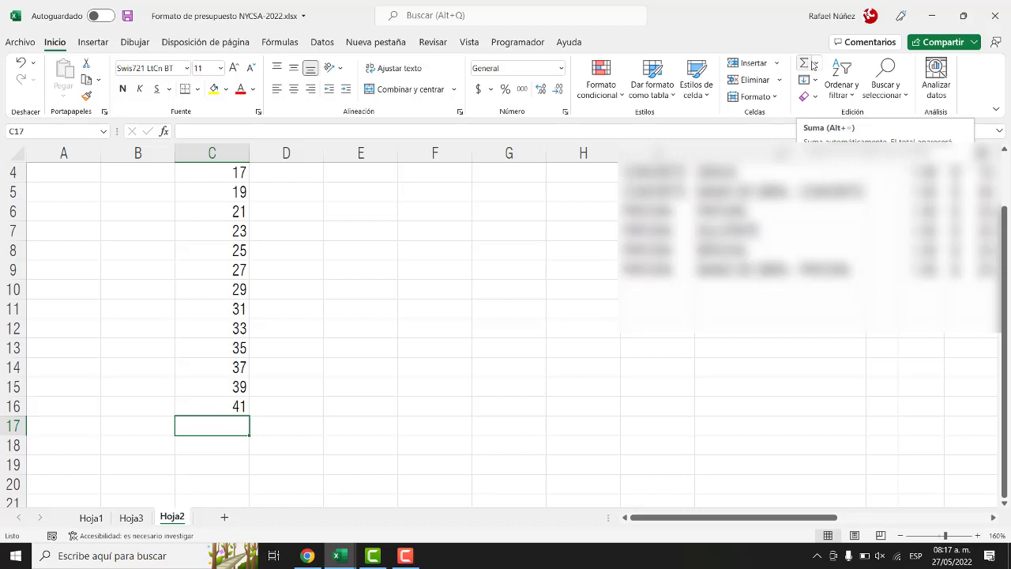
- Sum column C into C17 with AutoSum's Suma, giving 416
click(817, 66)
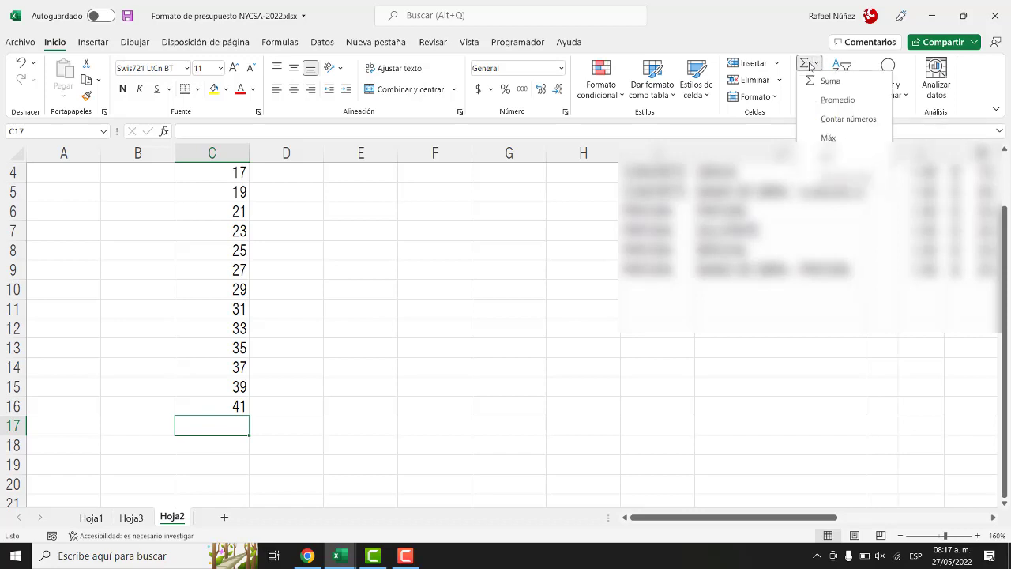
click(830, 81)
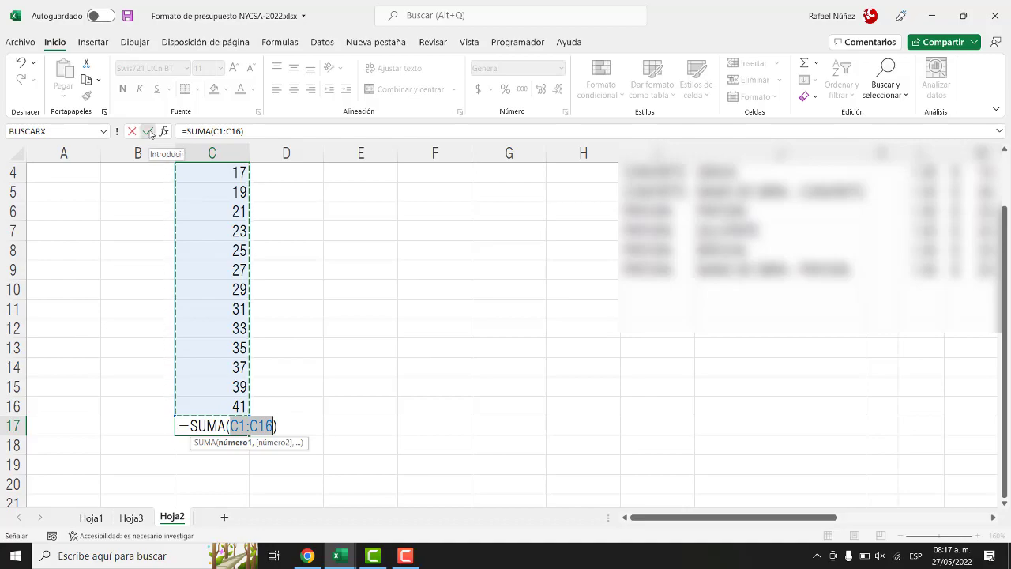
click(149, 132)
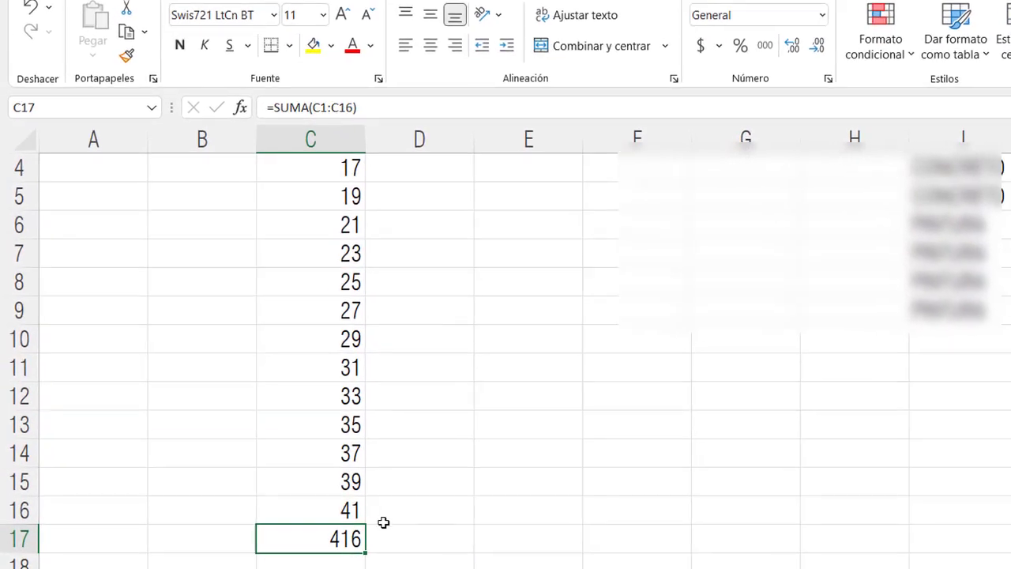
drag(341, 87, 340, 426)
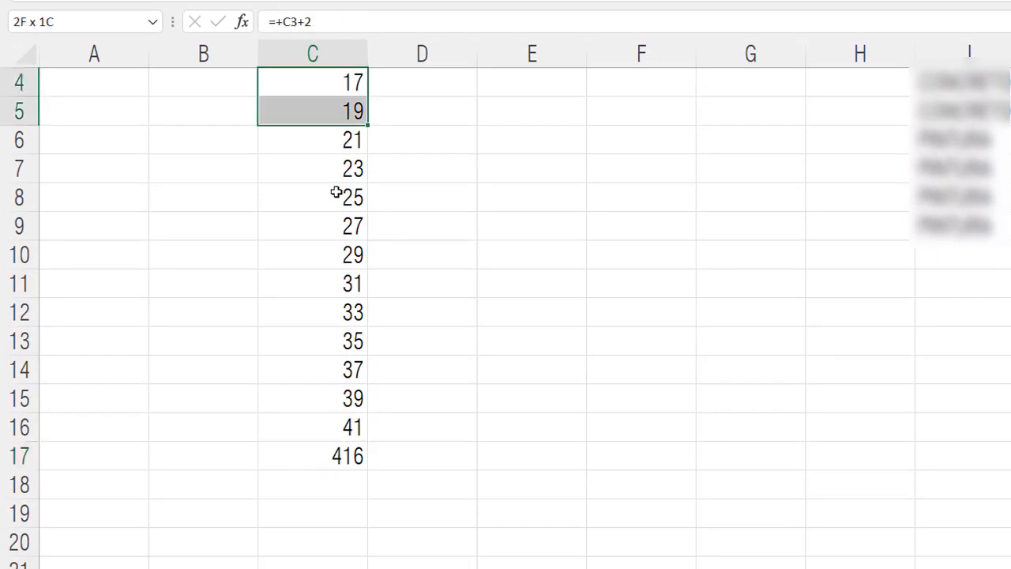
shift+click(207, 431)
- Total B4:B16 in B17 with Alt+= (182) and add a bottom border under B16:C16
click(223, 455)
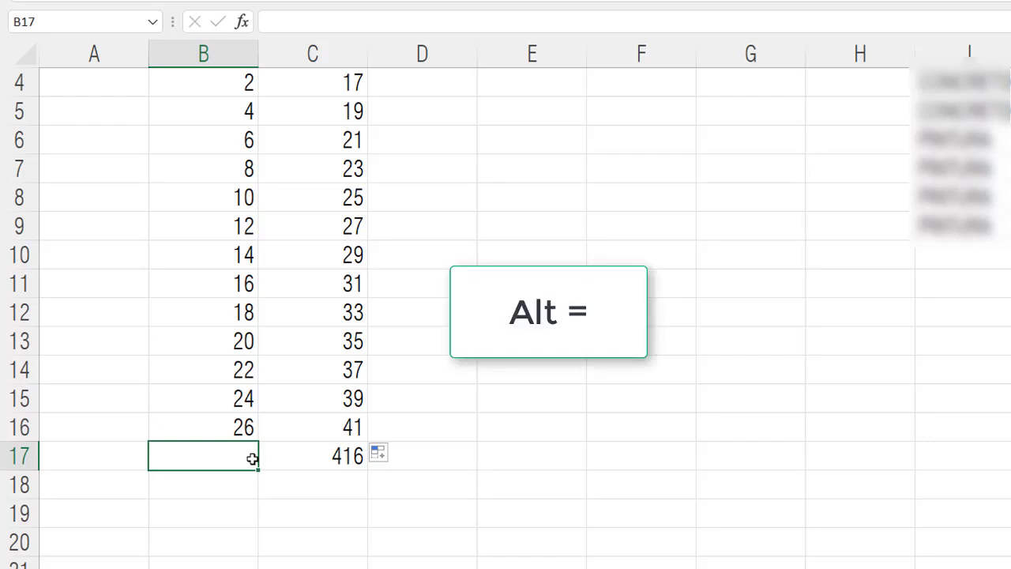
key(alt+equal)
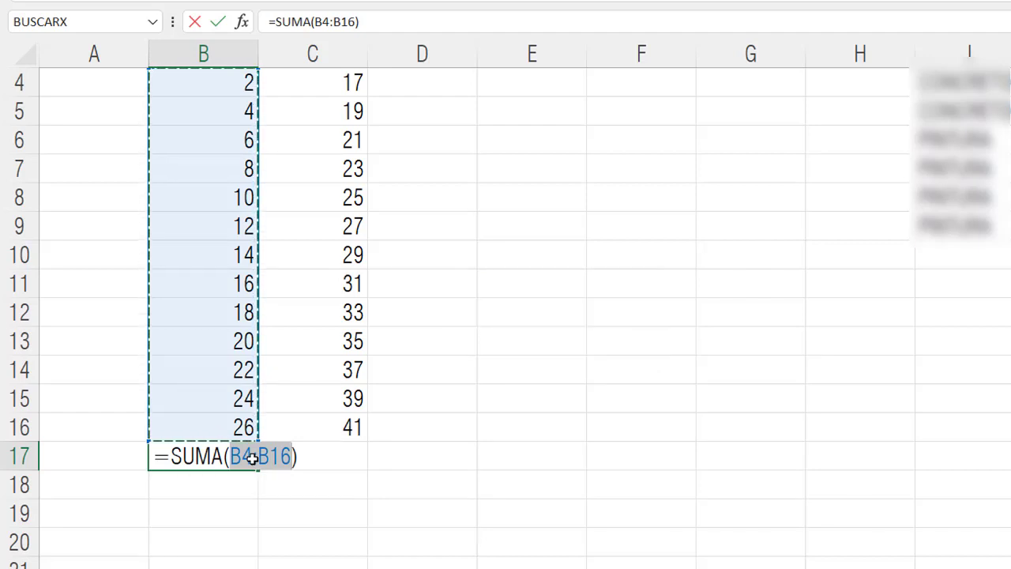
key(Return)
drag(217, 433, 308, 431)
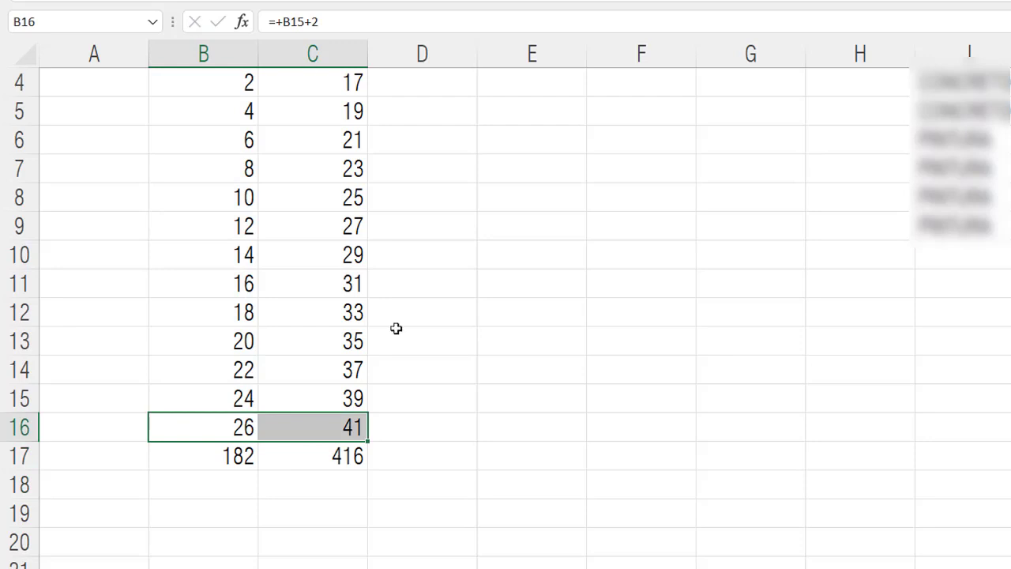
click(389, 561)
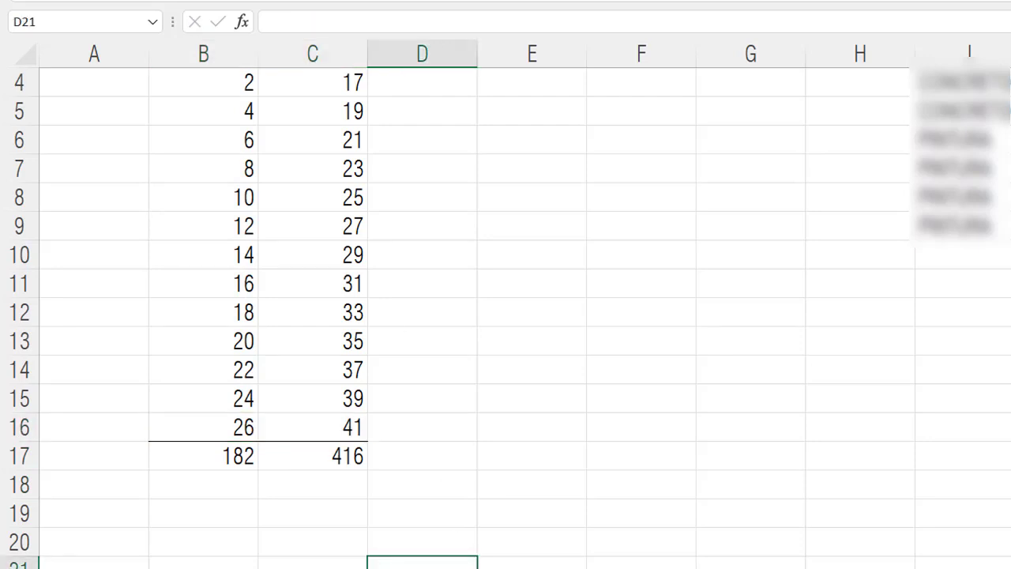
- Clear the practice numbers in B4:C17 and delete columns A through H
drag(229, 82, 322, 461)
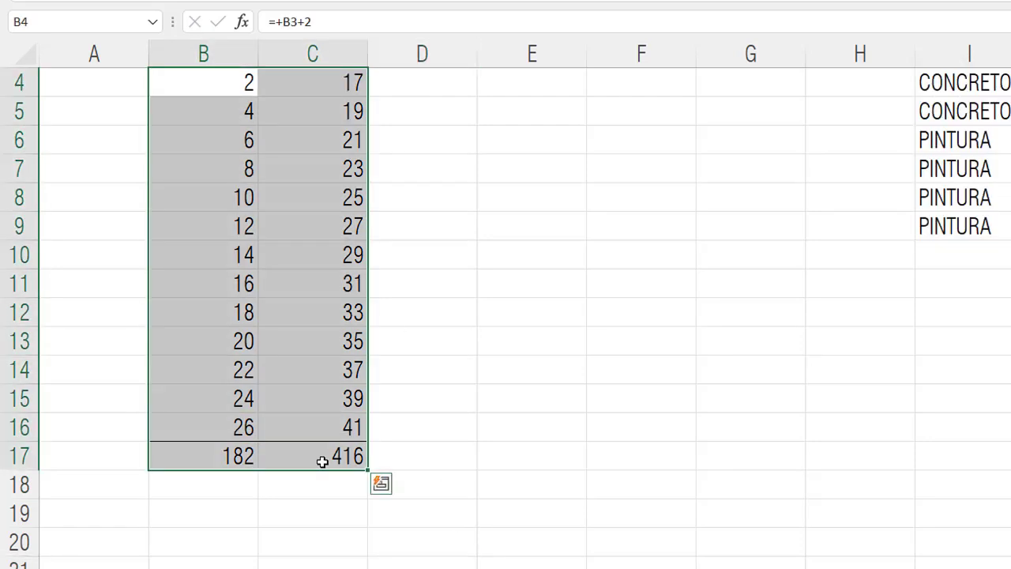
key(Delete)
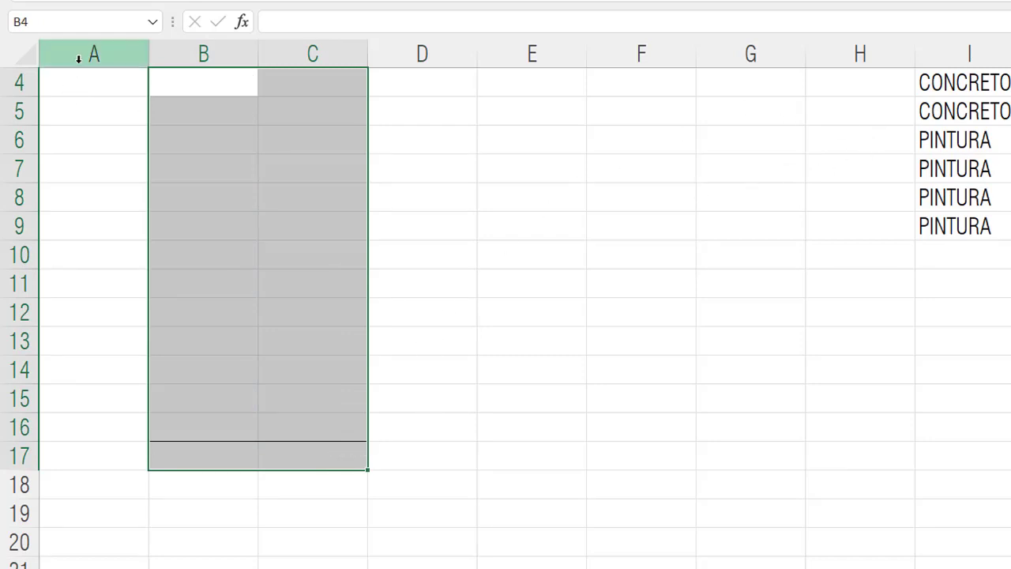
drag(82, 52, 847, 60)
right_click(847, 59)
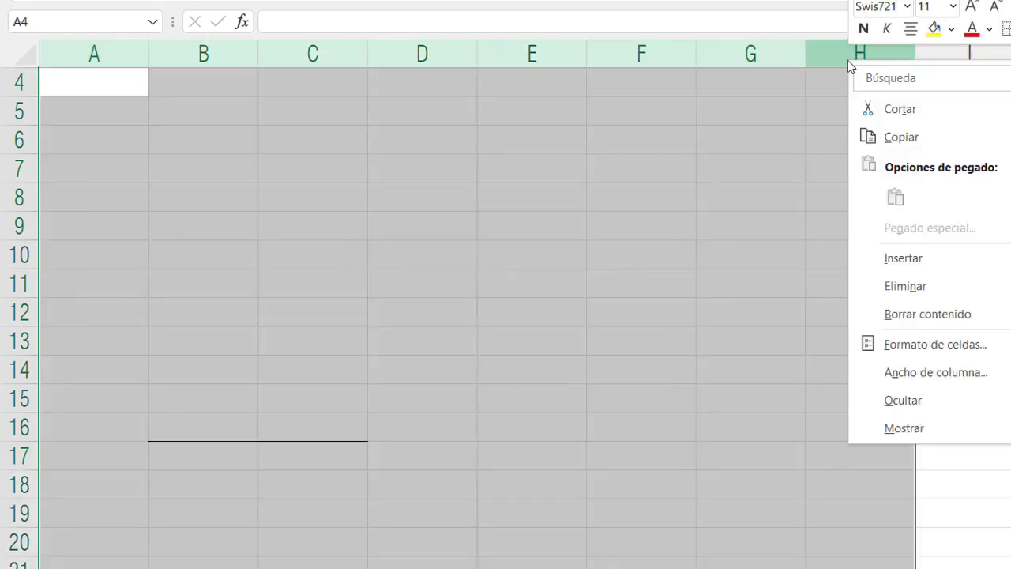
click(917, 286)
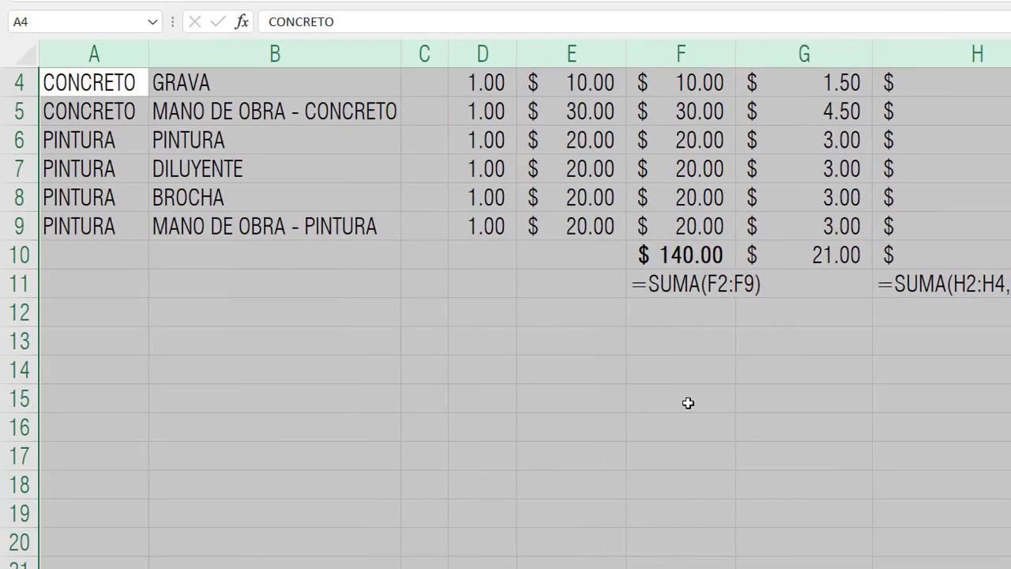
click(345, 406)
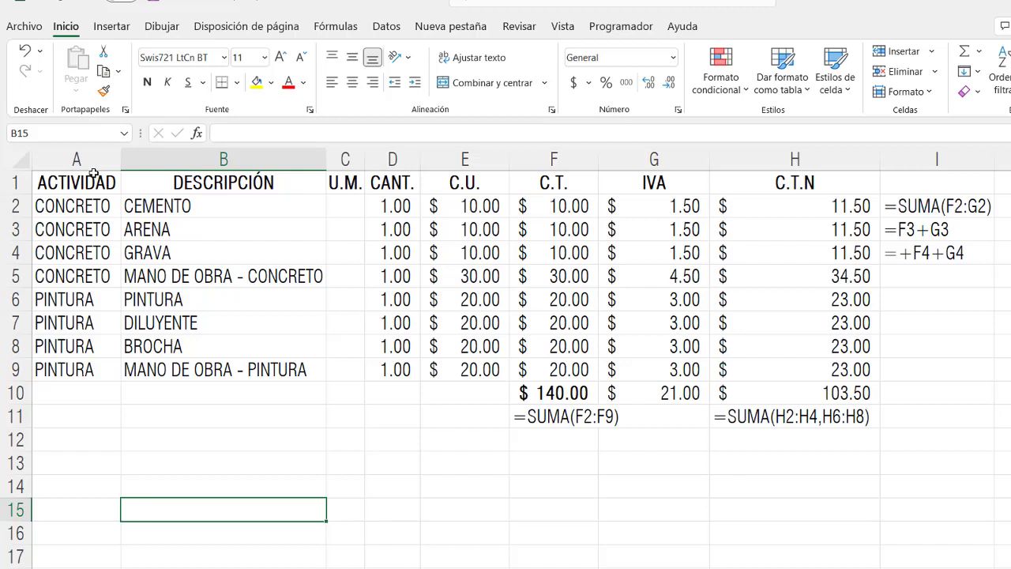
- Colour the descriptions CEMENTO, ARENA, GRAVA, PINTURA, DILUYENTE and BROCHA red
drag(93, 204, 92, 367)
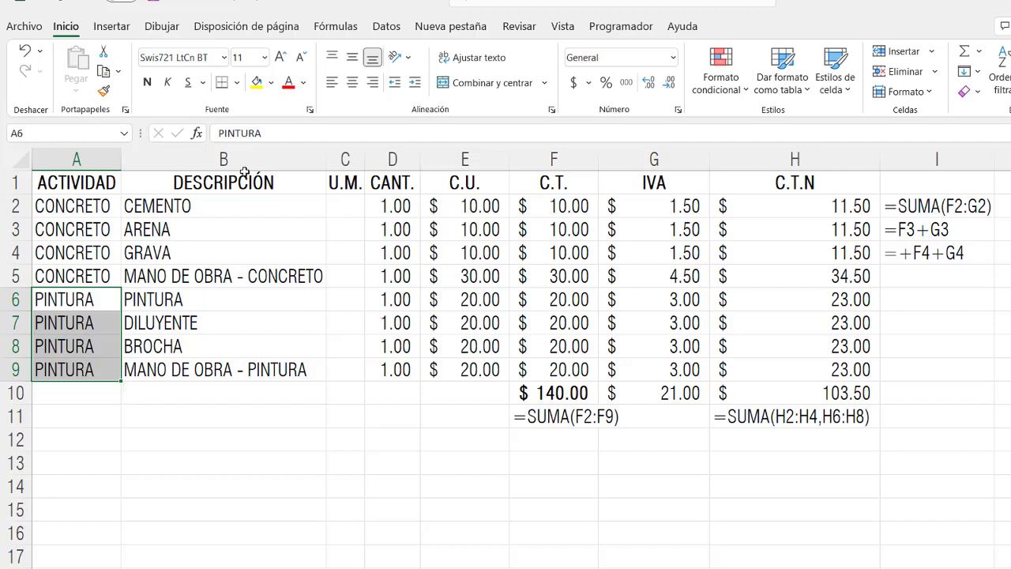
drag(244, 172, 237, 368)
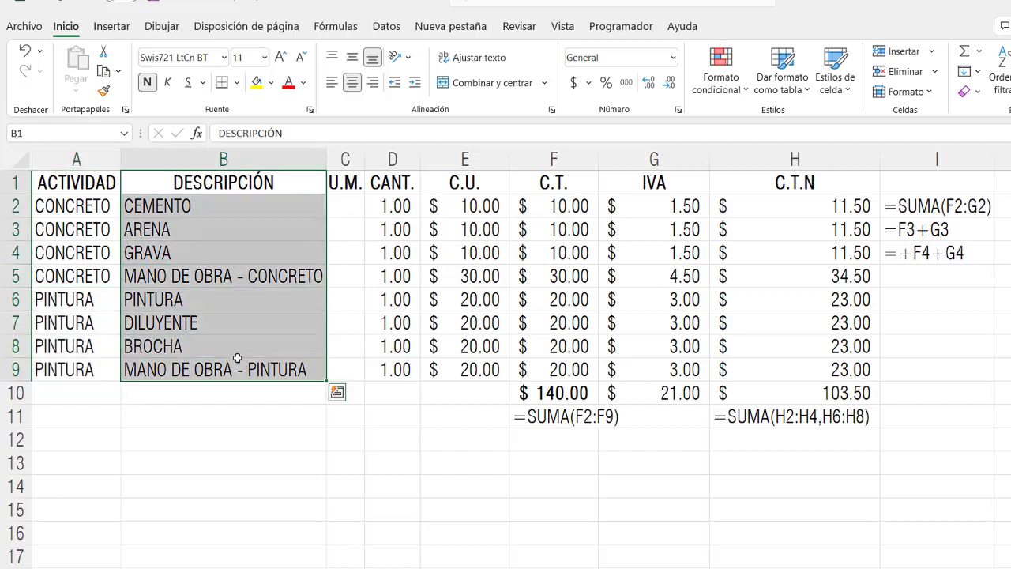
drag(190, 202, 195, 253)
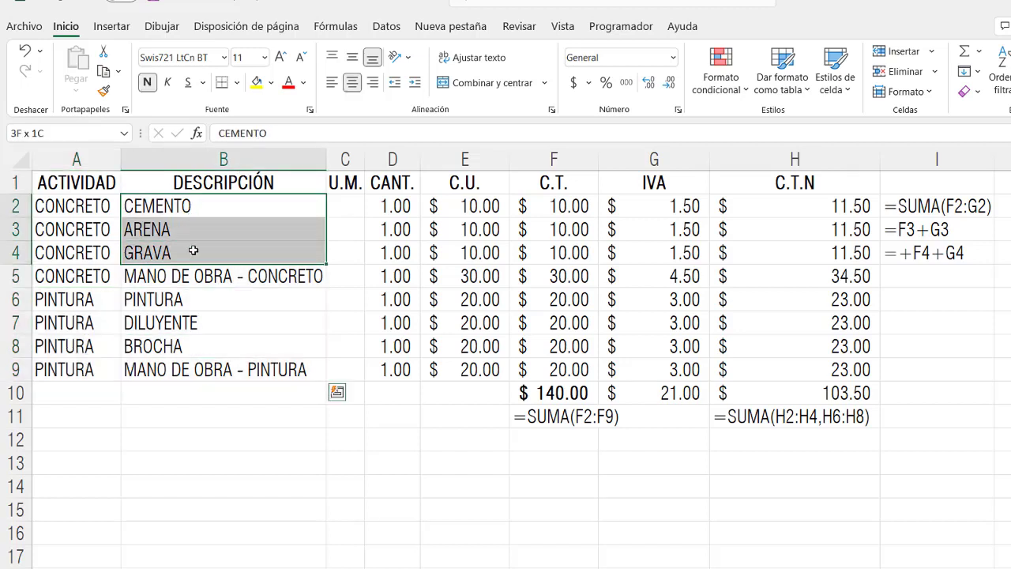
click(286, 82)
drag(207, 300, 205, 345)
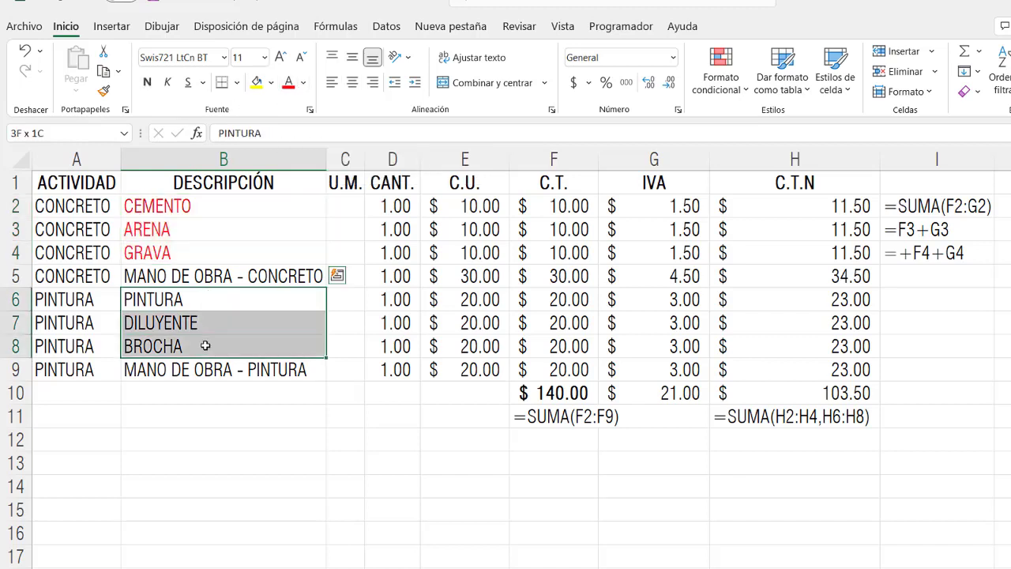
click(286, 82)
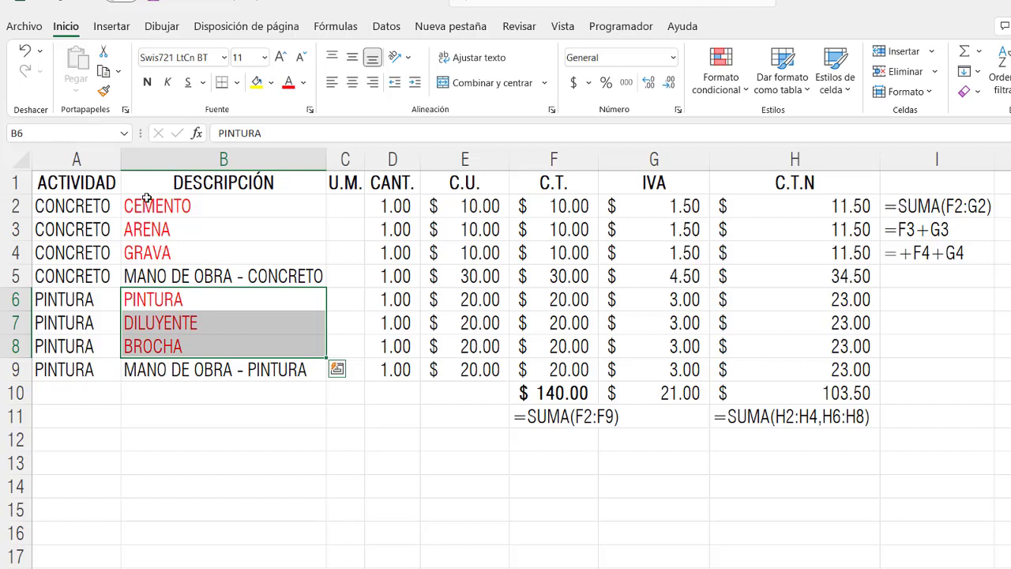
drag(147, 199, 158, 253)
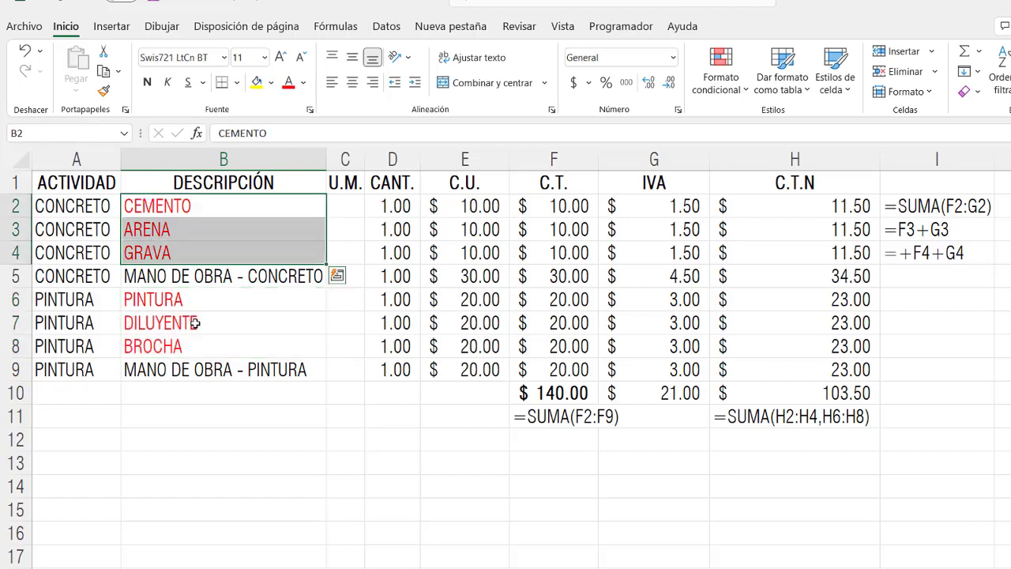
drag(200, 299, 199, 345)
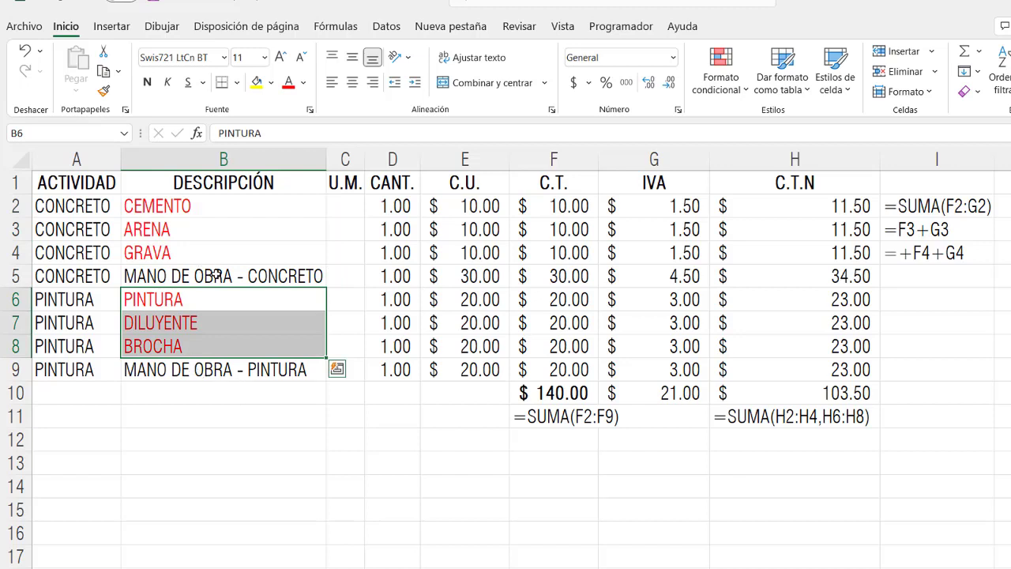
- Make the labour descriptions in B5 and B9 blue
click(213, 275)
click(305, 82)
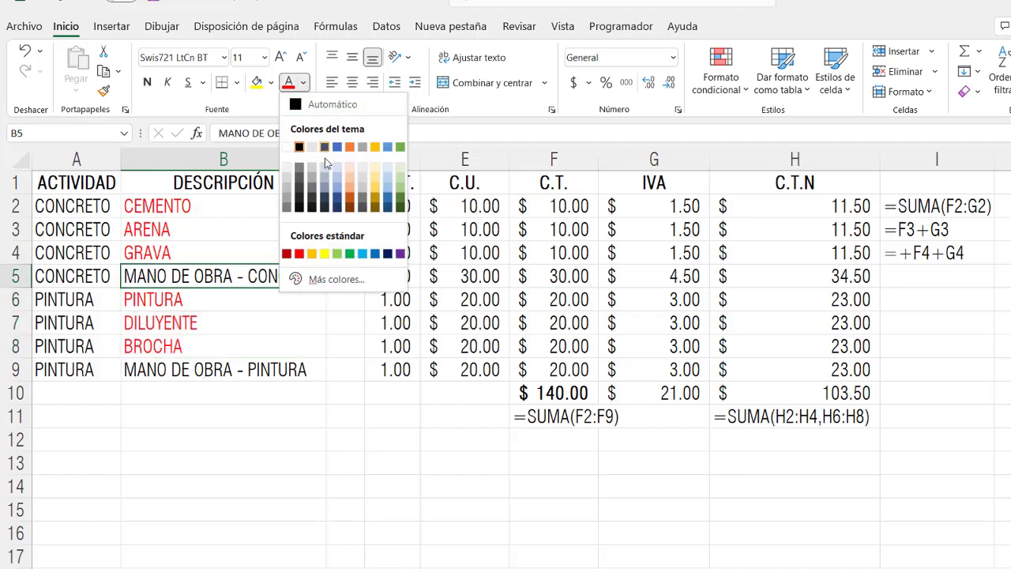
click(338, 202)
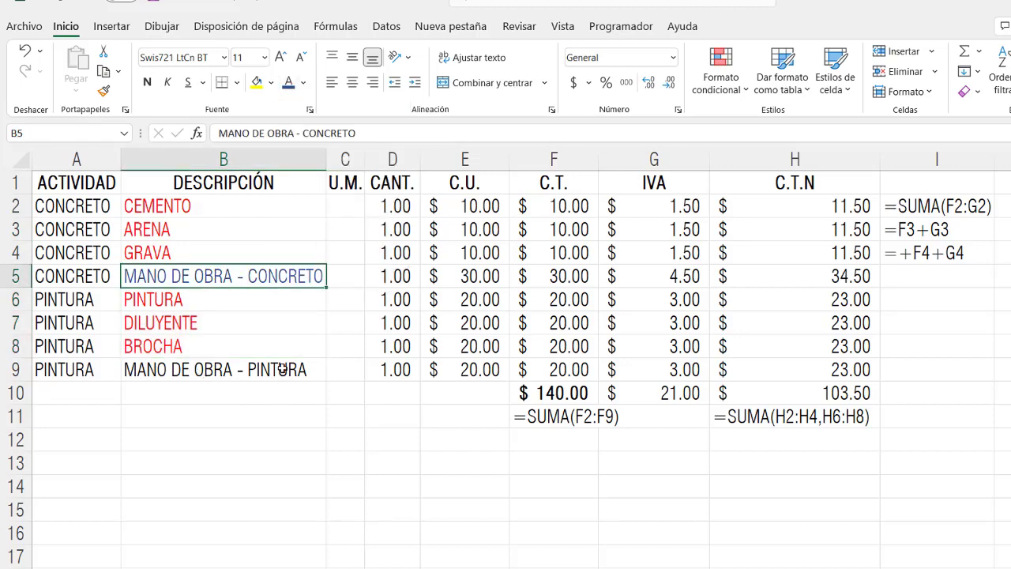
click(282, 369)
click(289, 82)
click(332, 506)
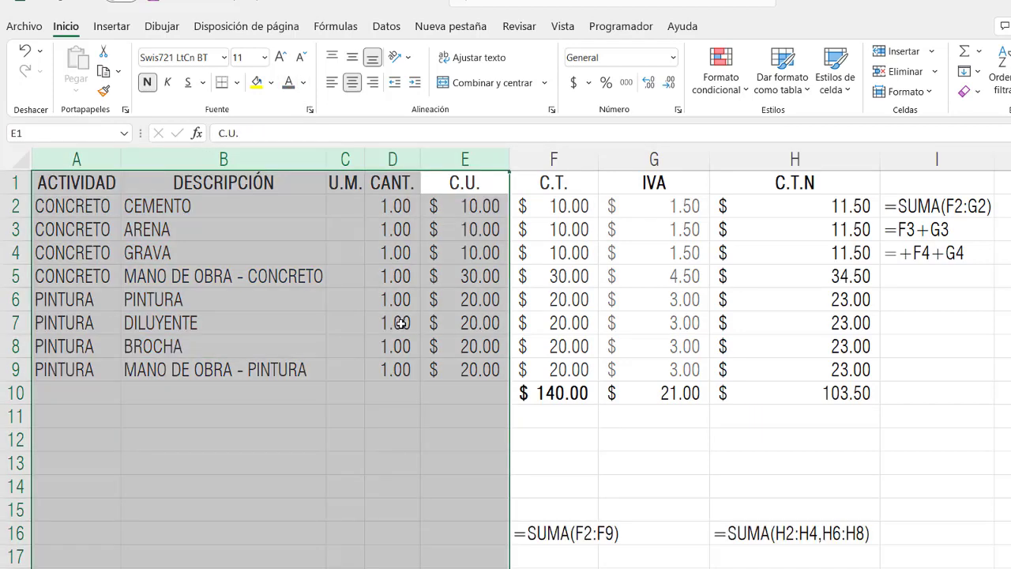
- Group columns A to E and collapse them, leaving C.T., IVA and C.T.N visible
key(shift+alt+Right)
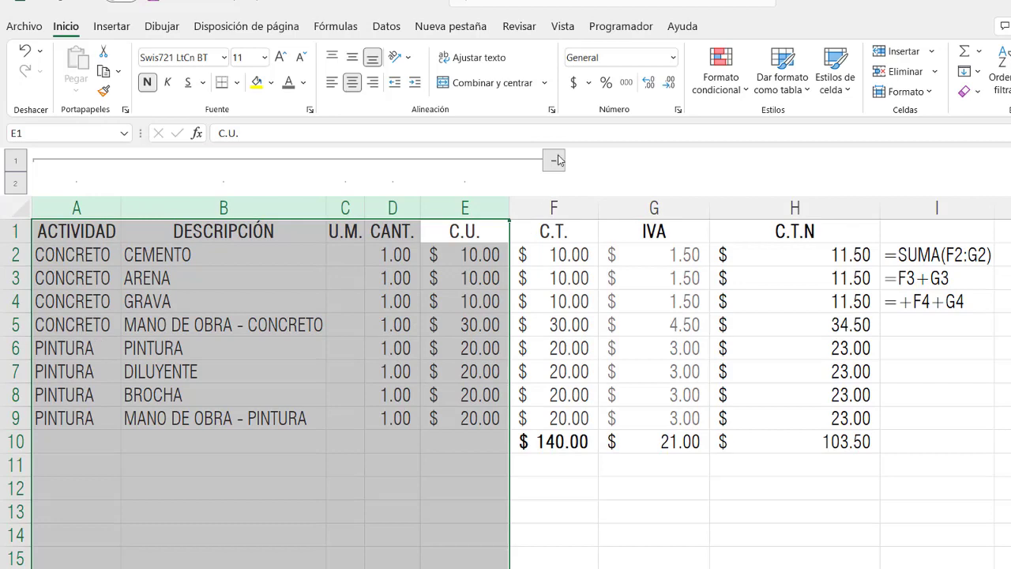
click(555, 160)
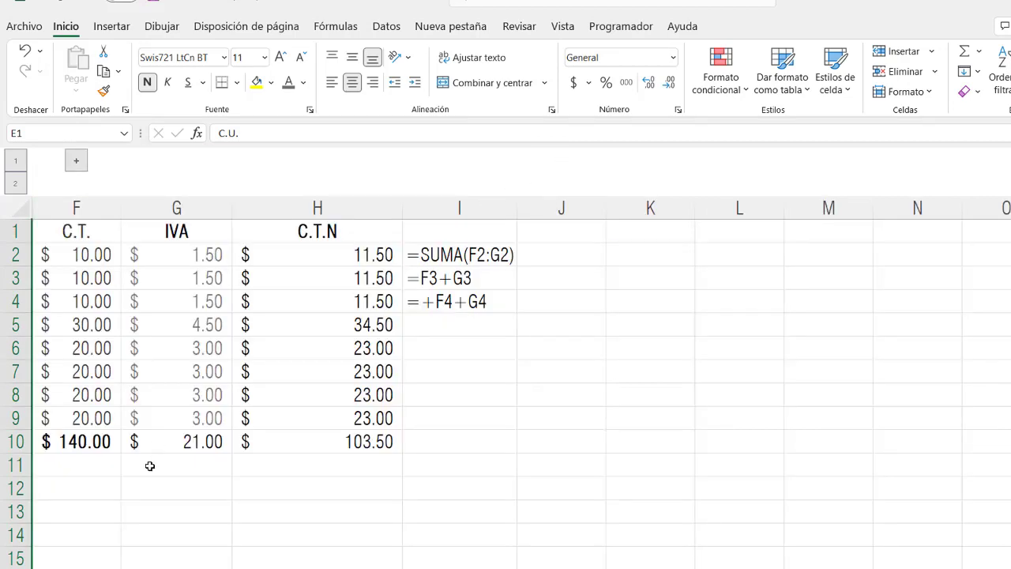
click(339, 254)
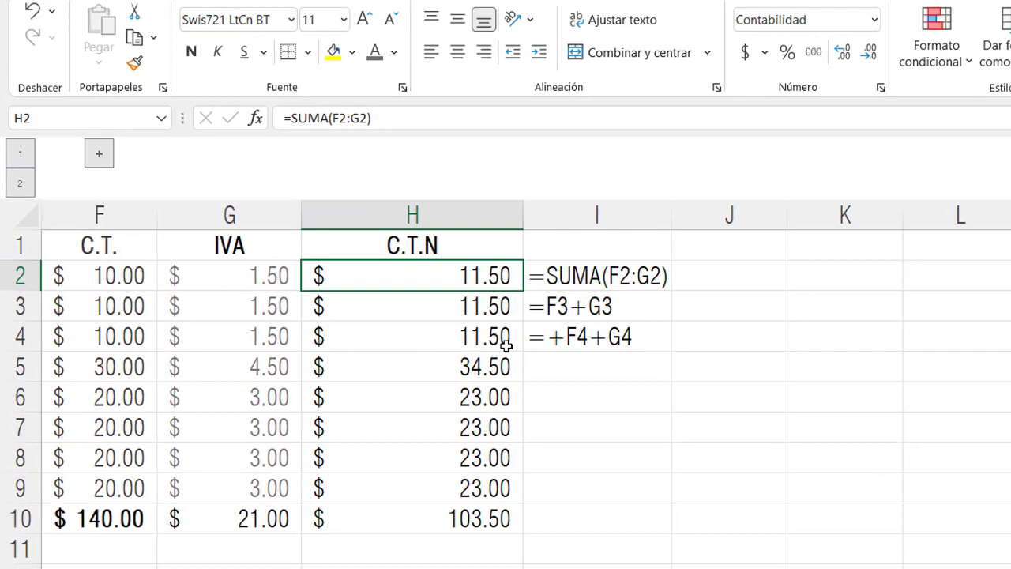
- Enter =SUMA(F2:G2) in H2 and compare it with the I2 annotation
text(=SU)
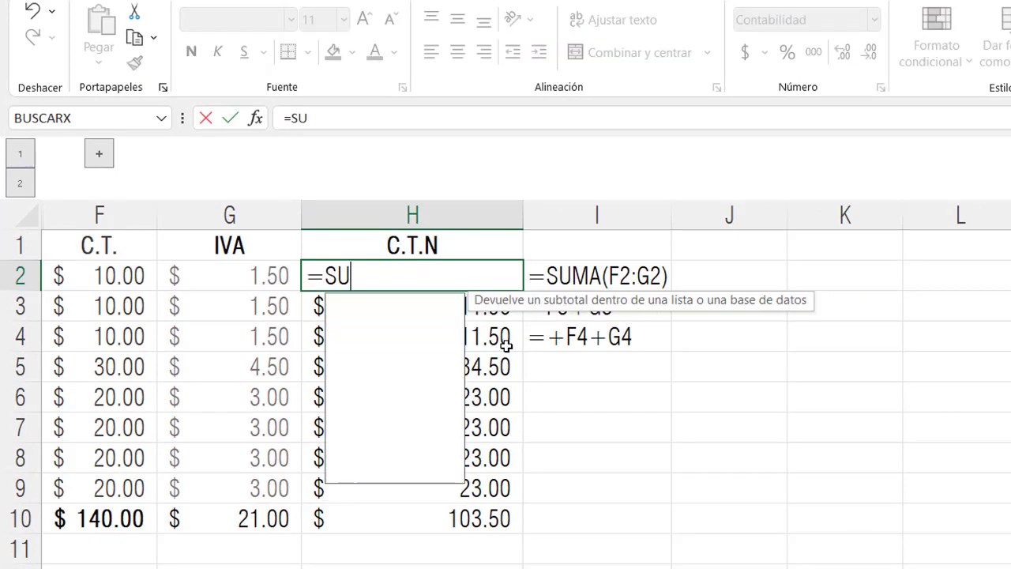
text(MA()
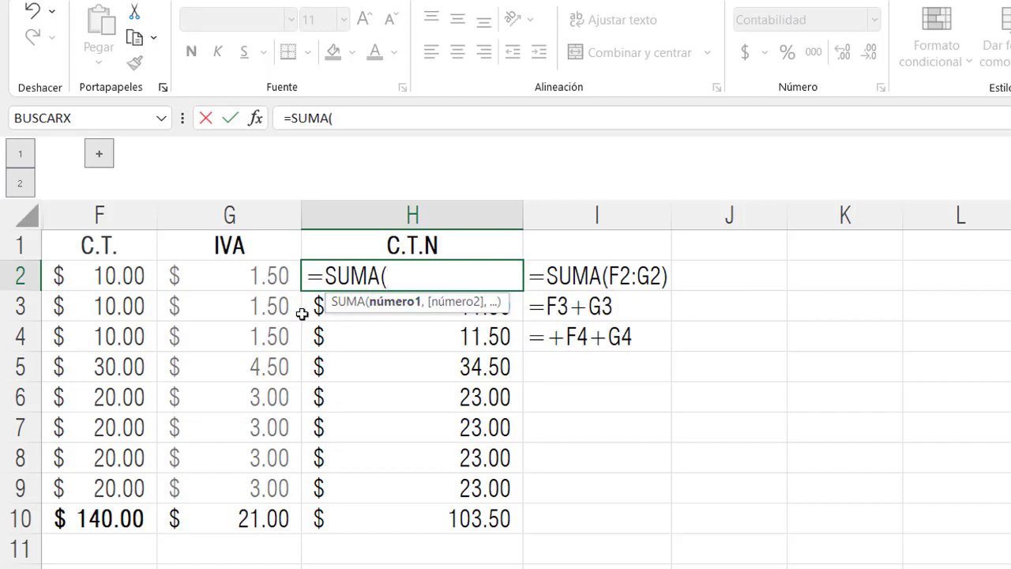
click(95, 275)
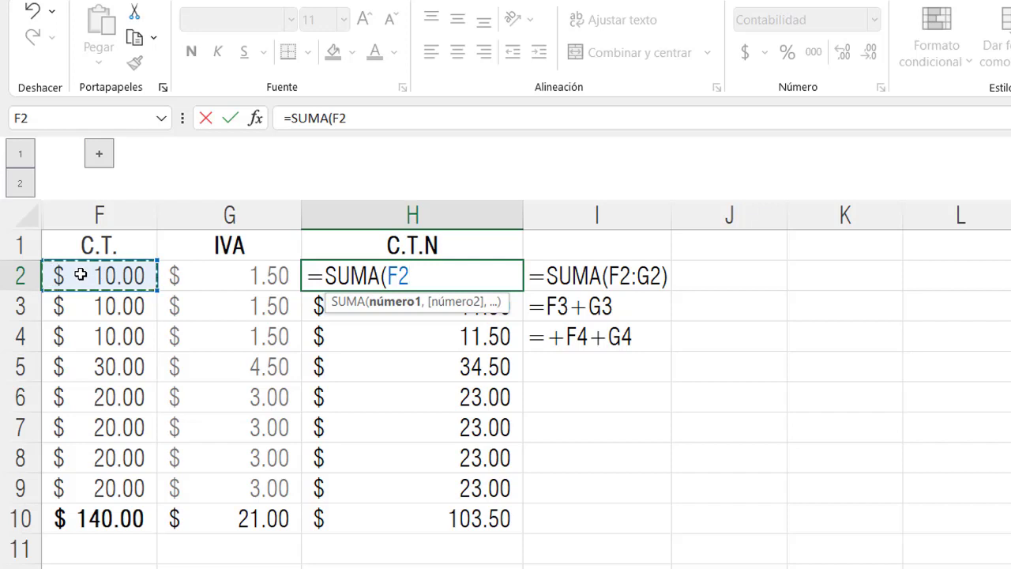
drag(111, 276, 215, 278)
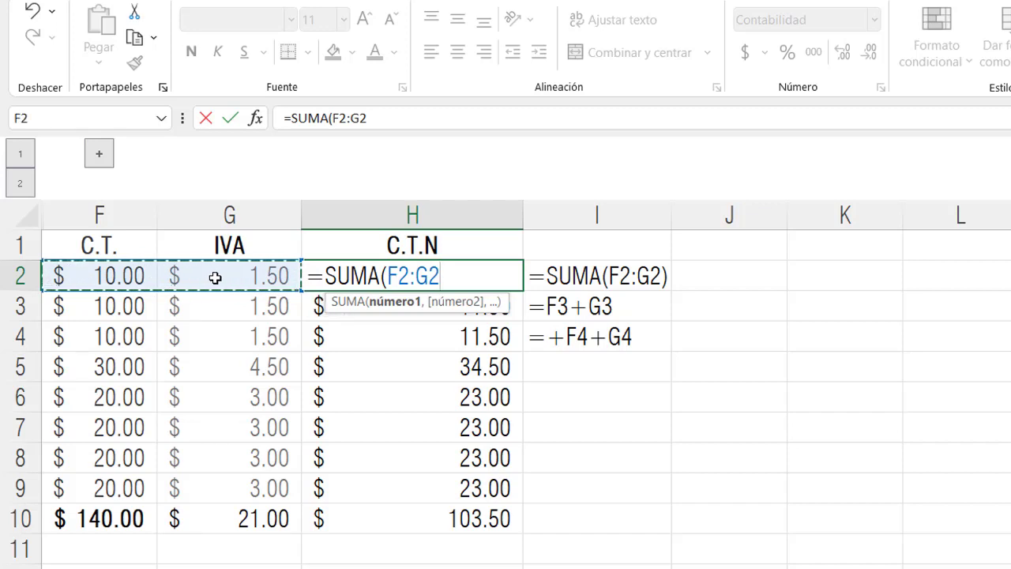
key(Return)
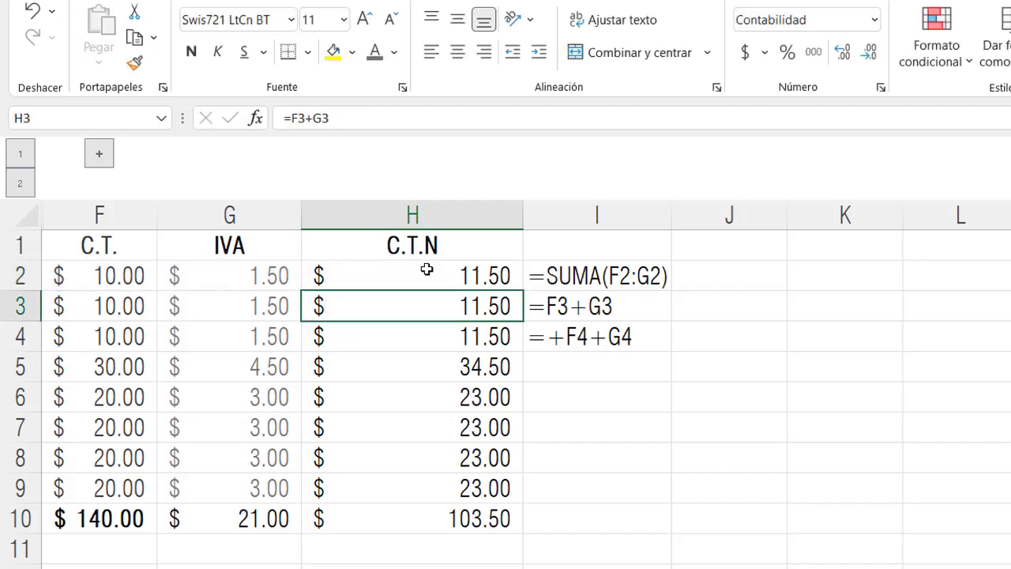
click(426, 270)
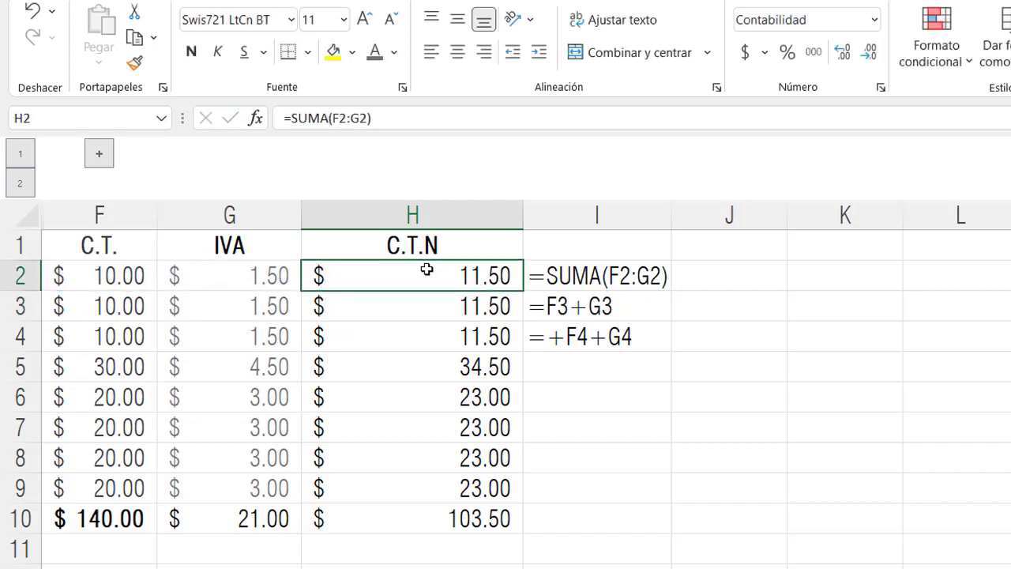
click(655, 283)
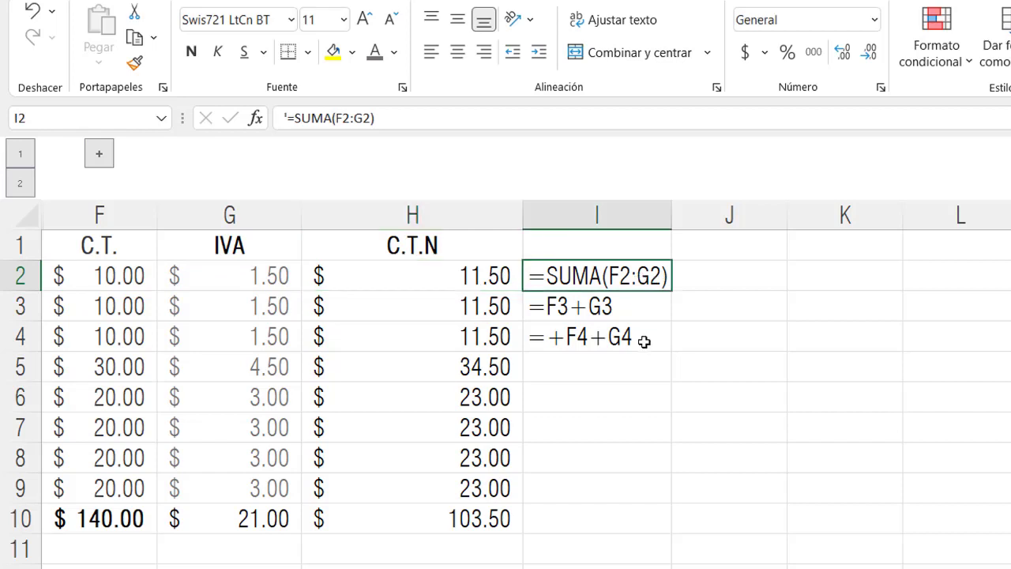
click(461, 271)
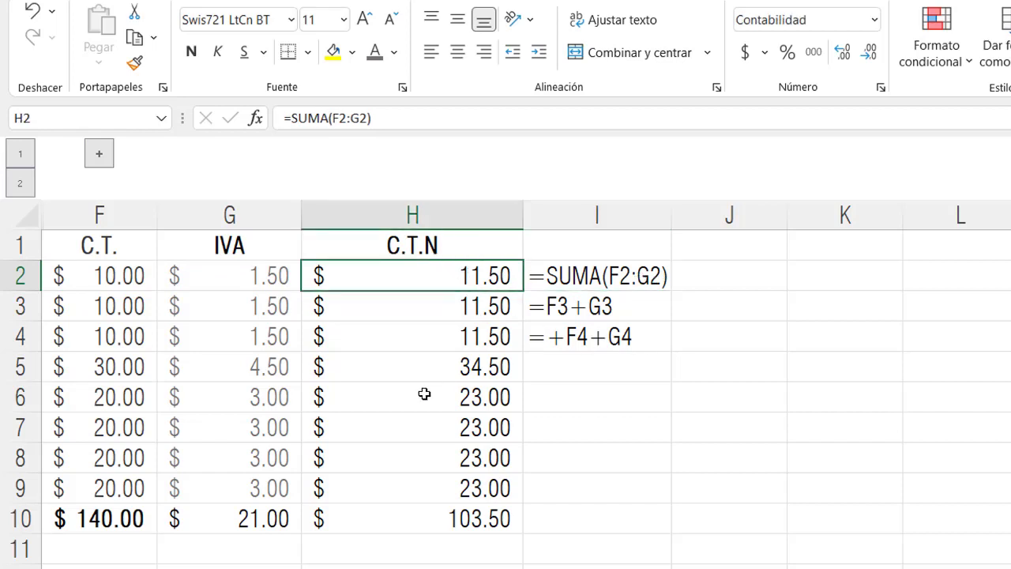
double_click(440, 300)
key(BackSpace)
key(BackSpace)
key(BackSpace)
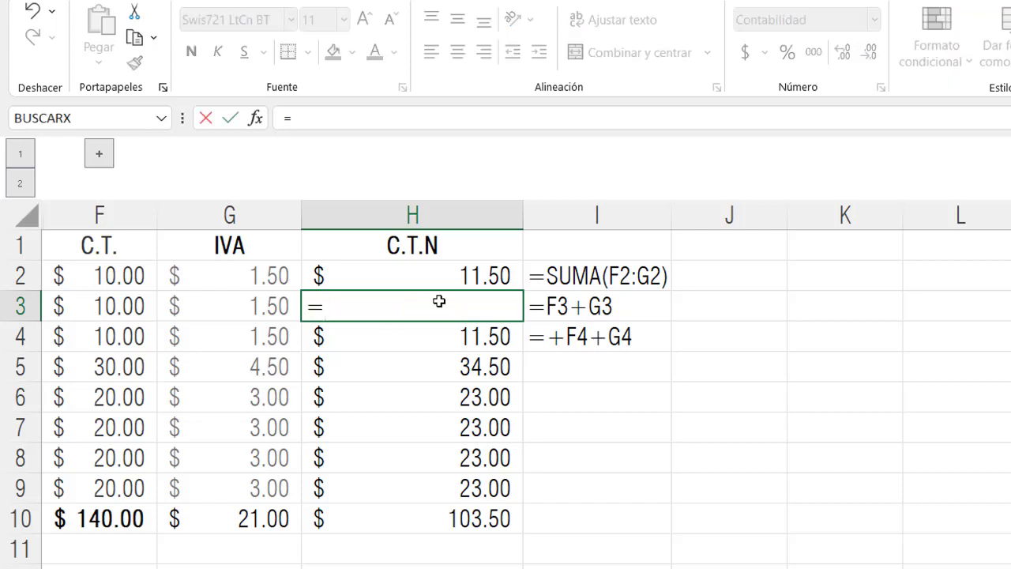
key(Left)
key(Left)
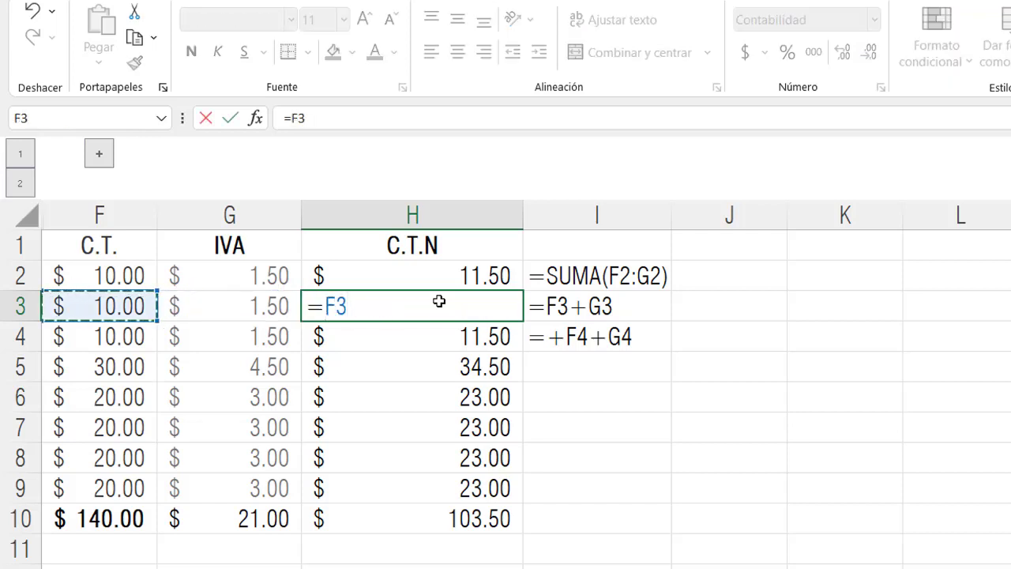
text(+)
key(Left)
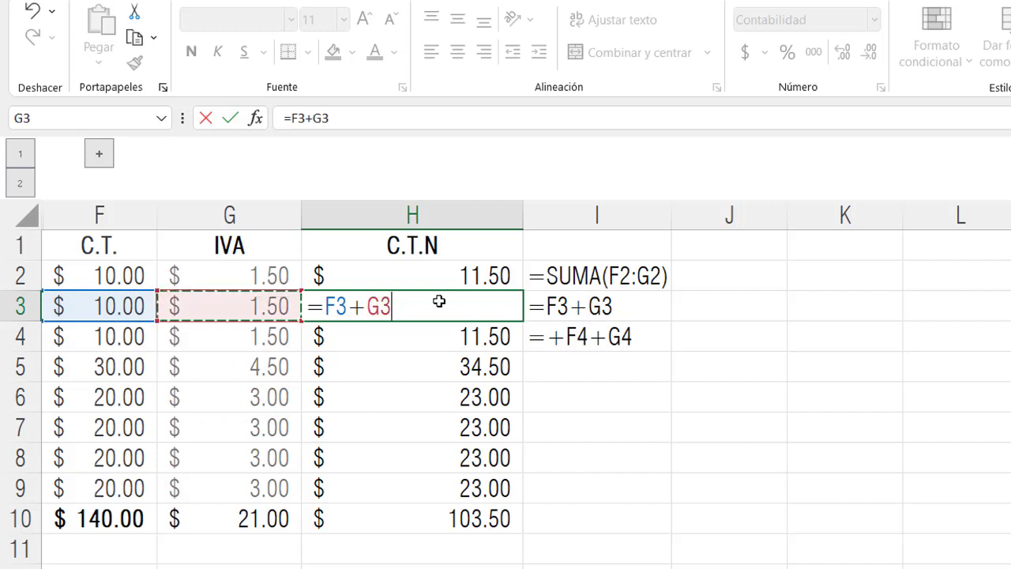
key(Return)
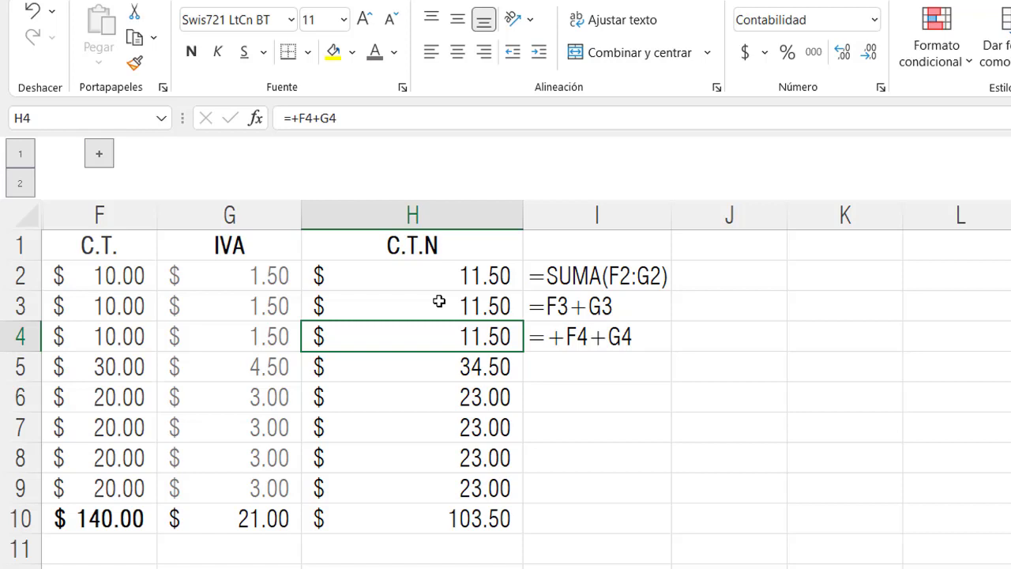
click(439, 302)
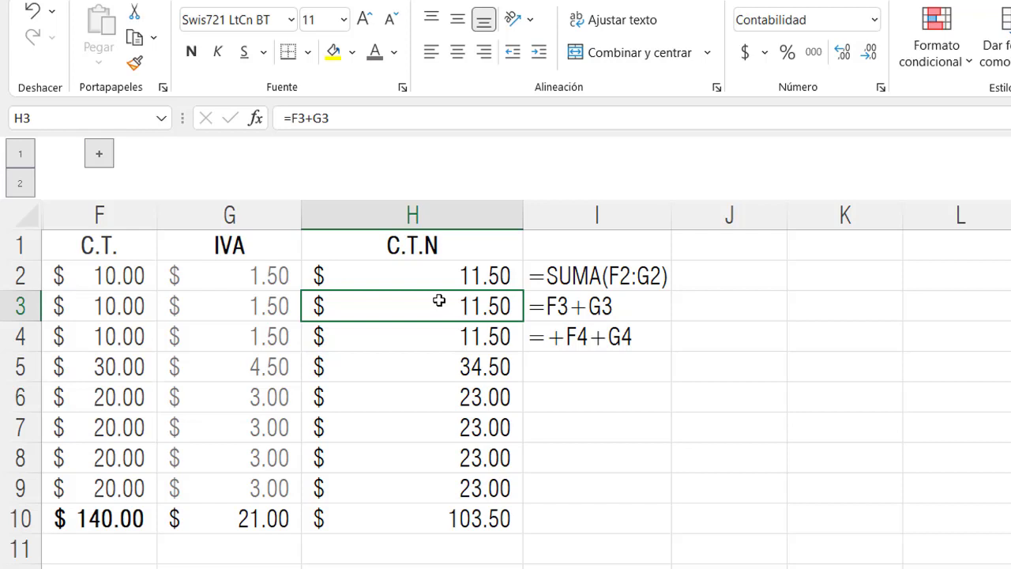
double_click(439, 302)
key(Escape)
click(469, 335)
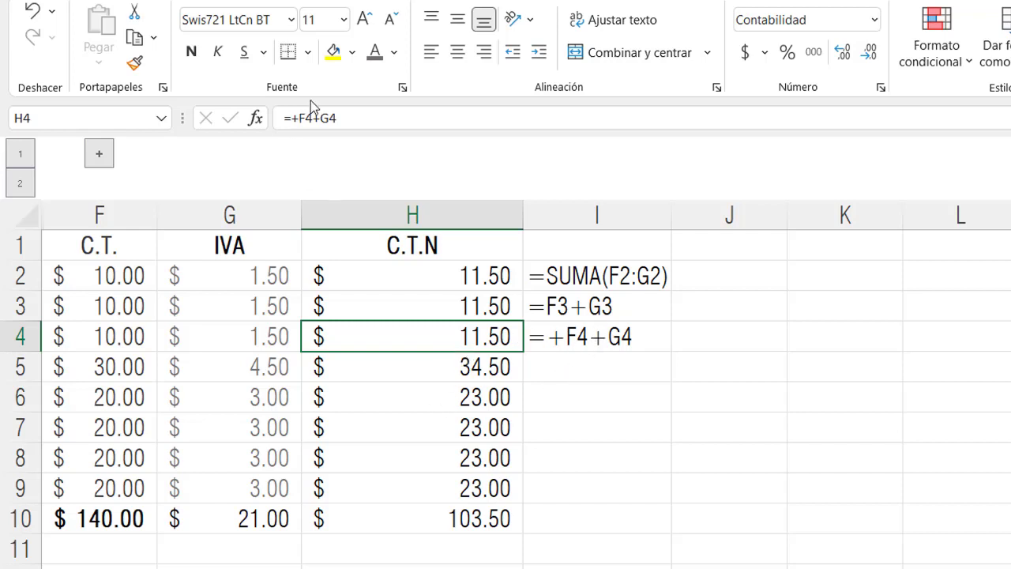
click(340, 118)
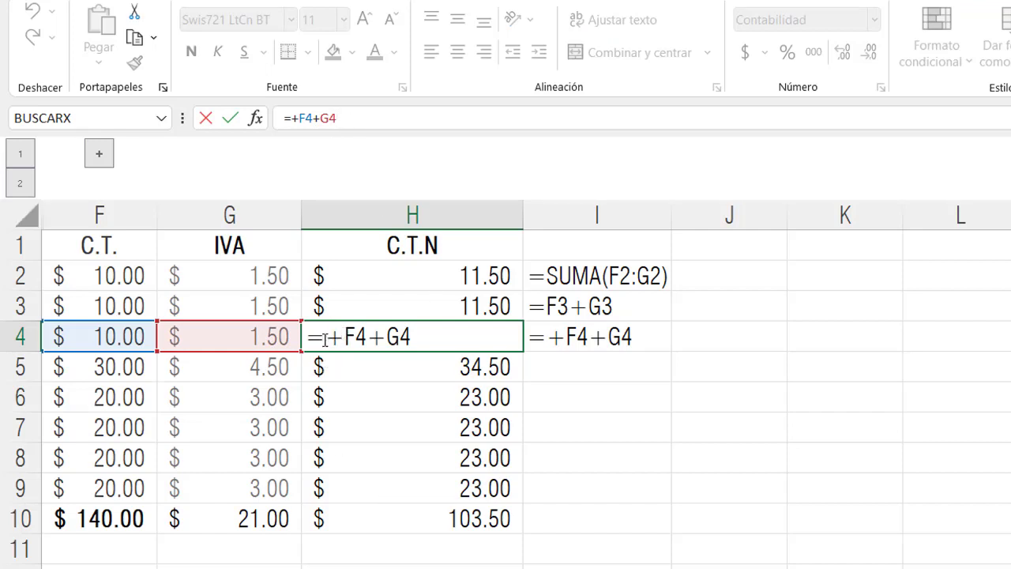
drag(325, 340, 298, 335)
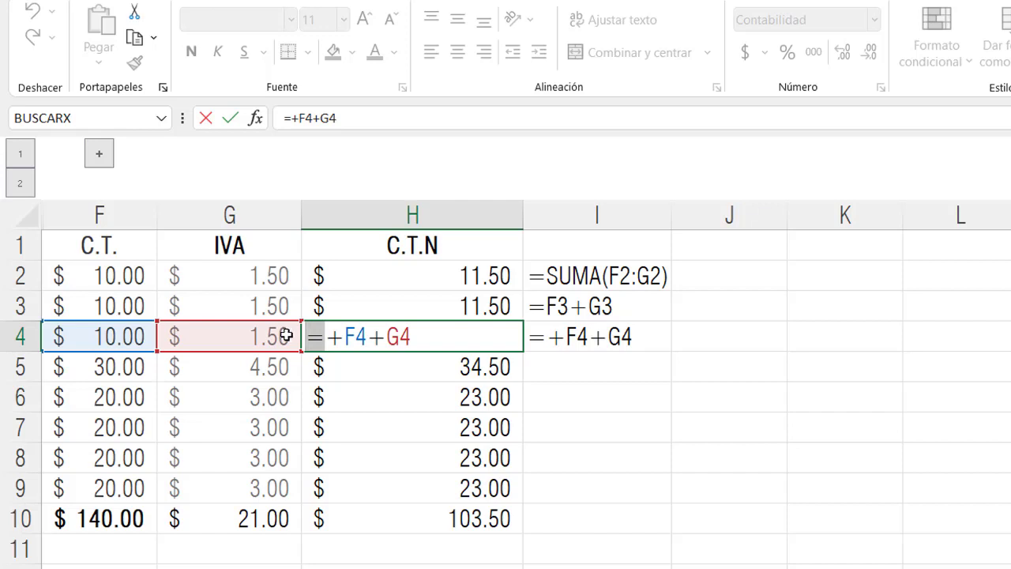
key(Escape)
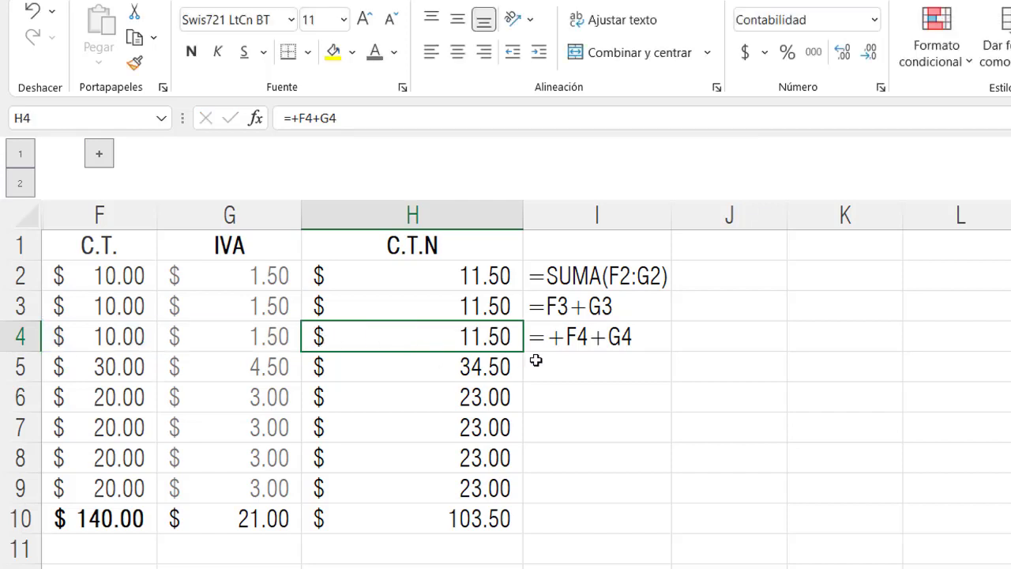
text(+)
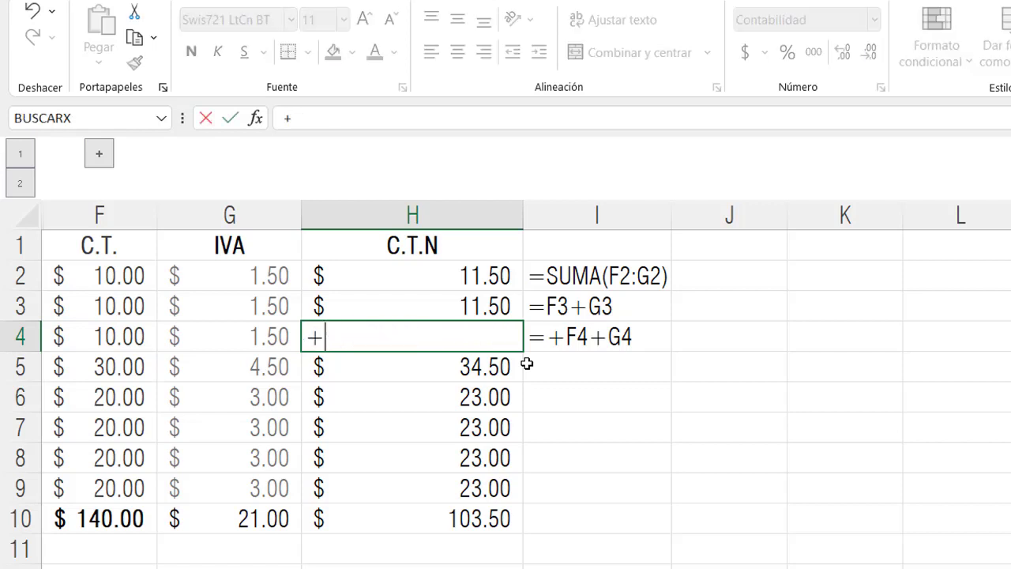
key(Left)
key(Left)
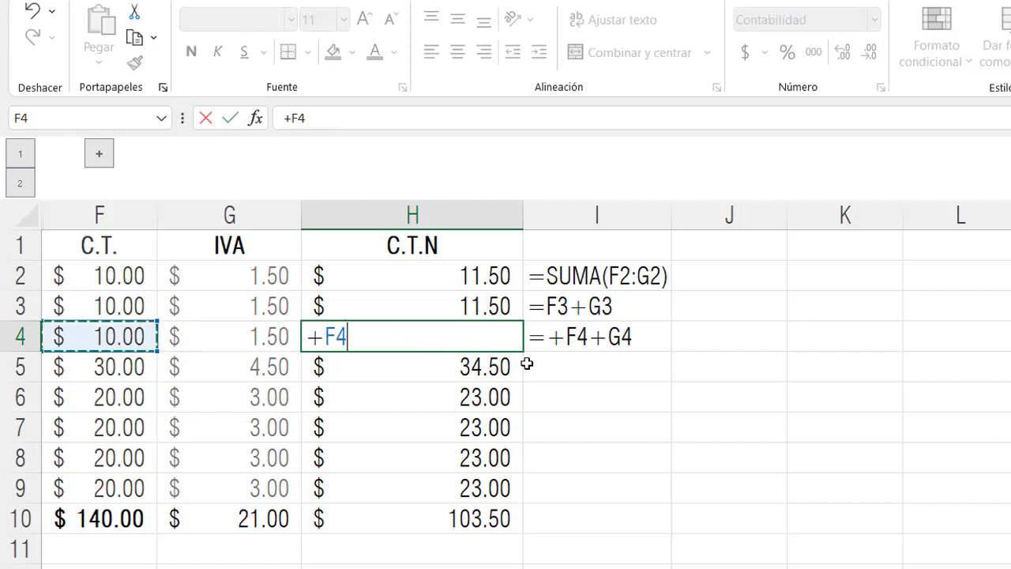
text(+)
key(Left)
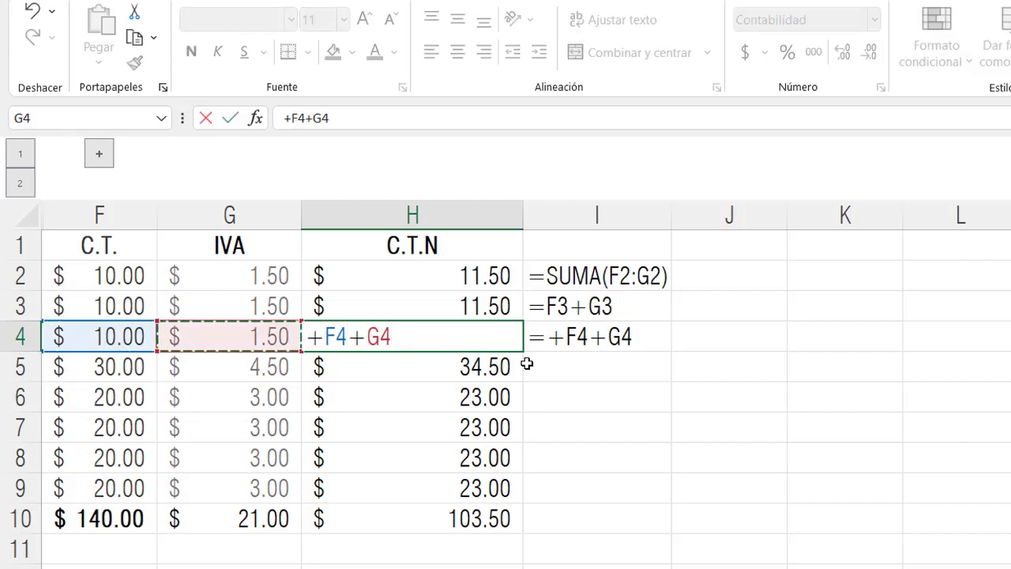
key(Return)
key(Up)
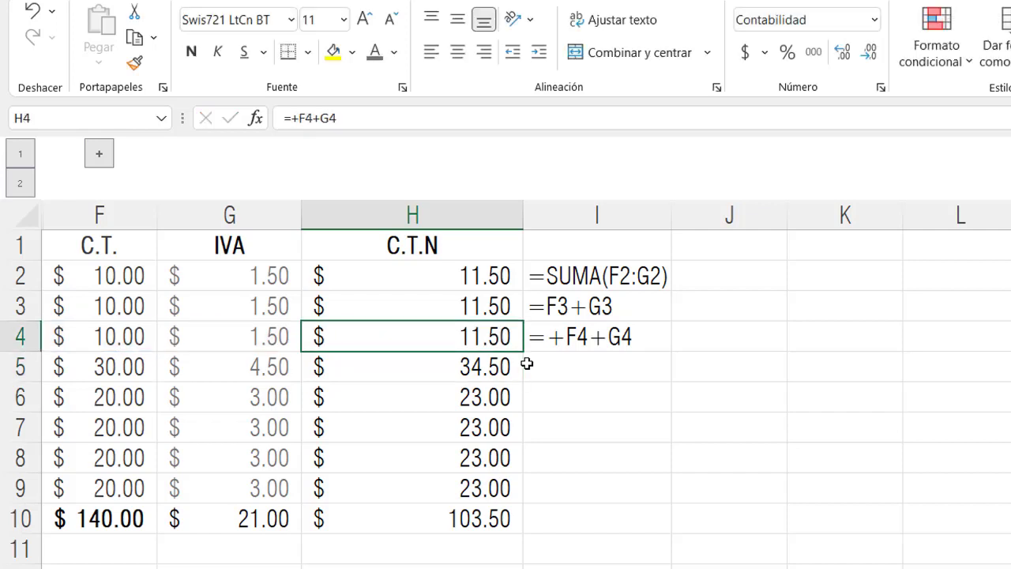
double_click(474, 336)
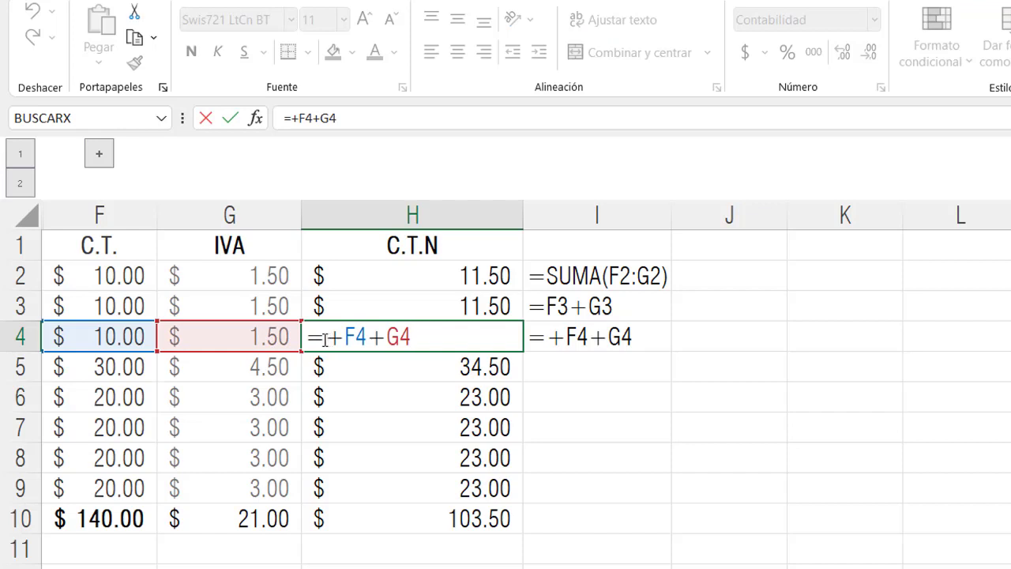
drag(343, 337, 326, 336)
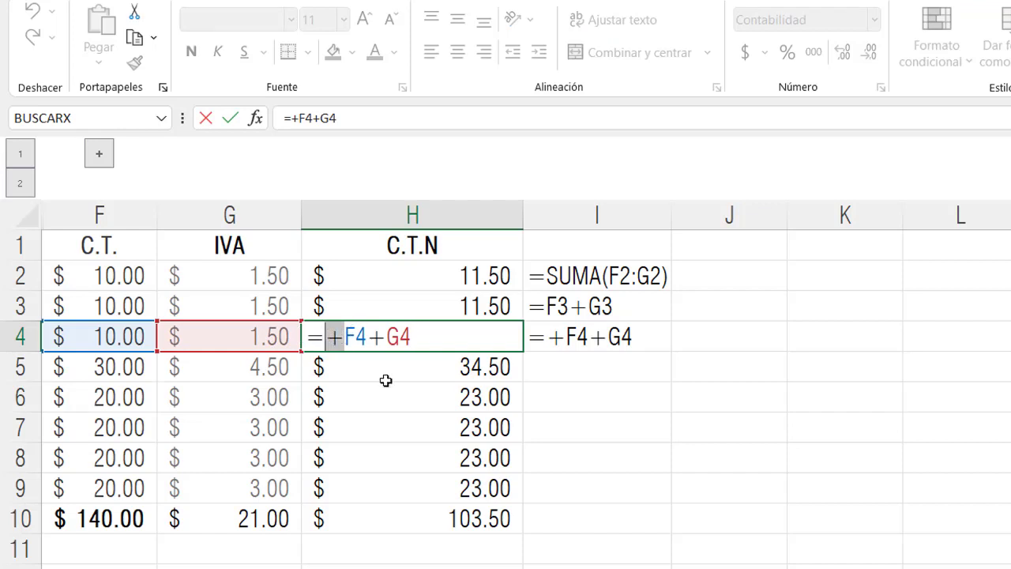
key(Delete)
key(Return)
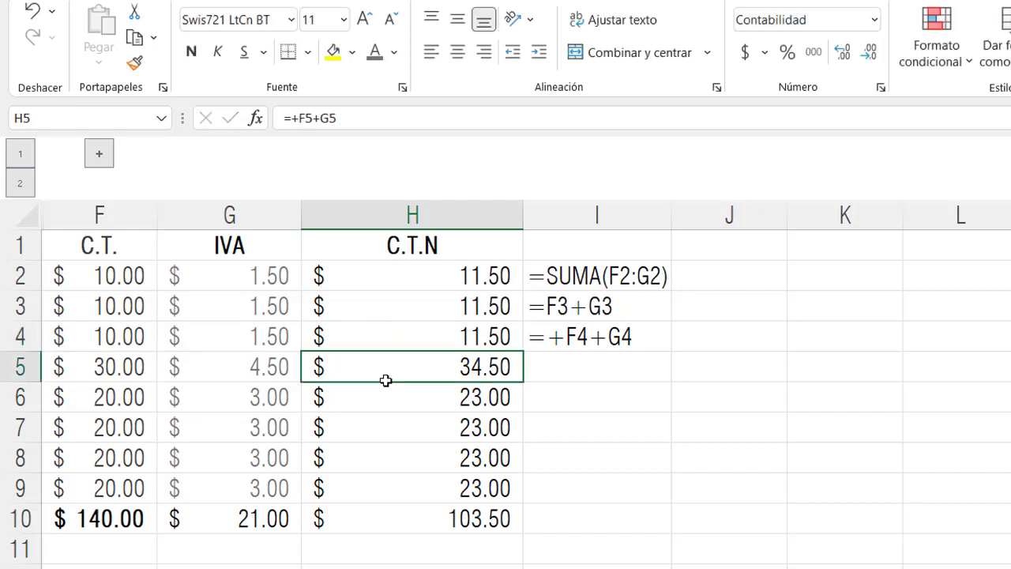
click(444, 331)
double_click(488, 348)
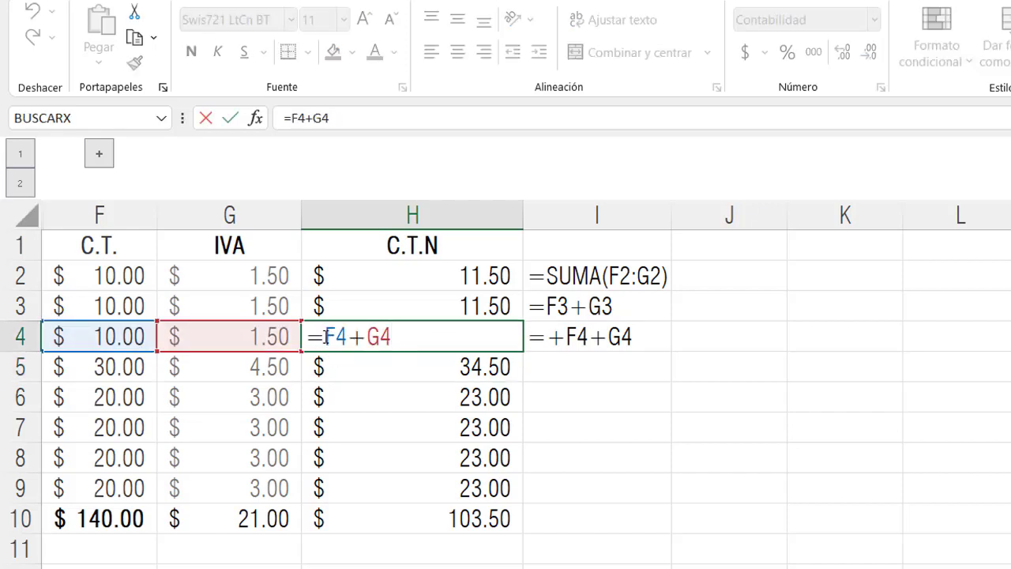
drag(310, 337, 289, 337)
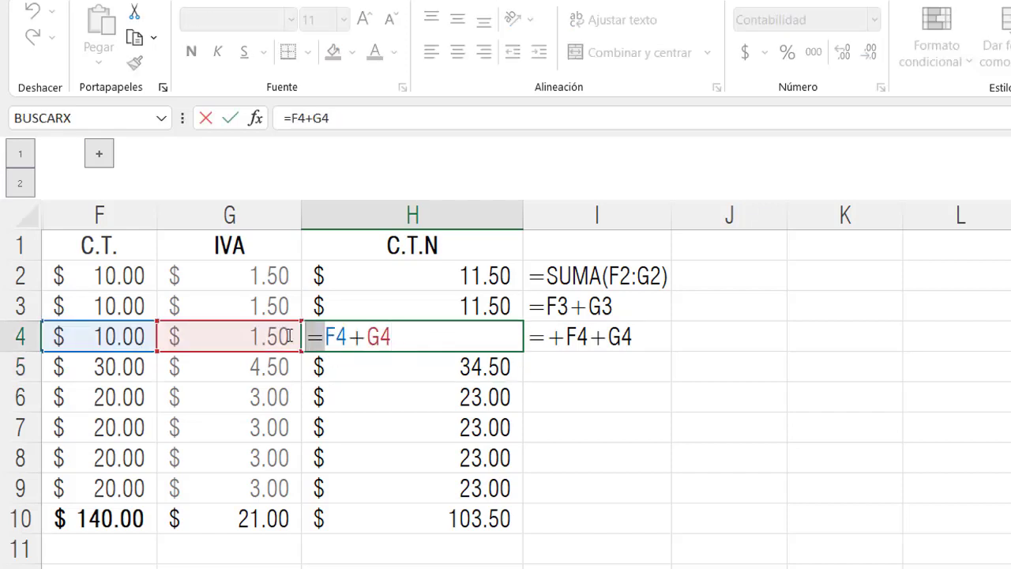
text(+)
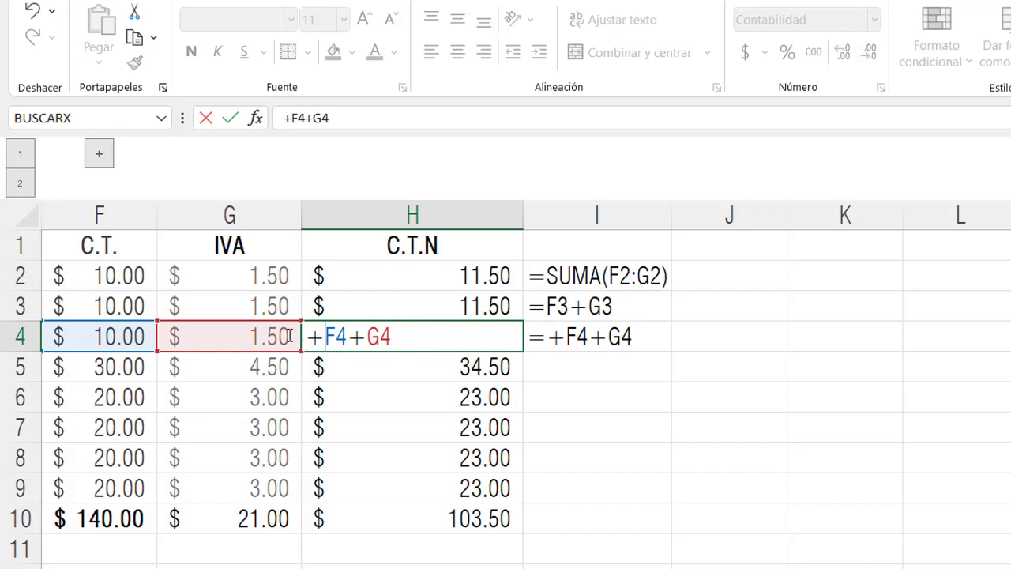
key(Return)
click(422, 322)
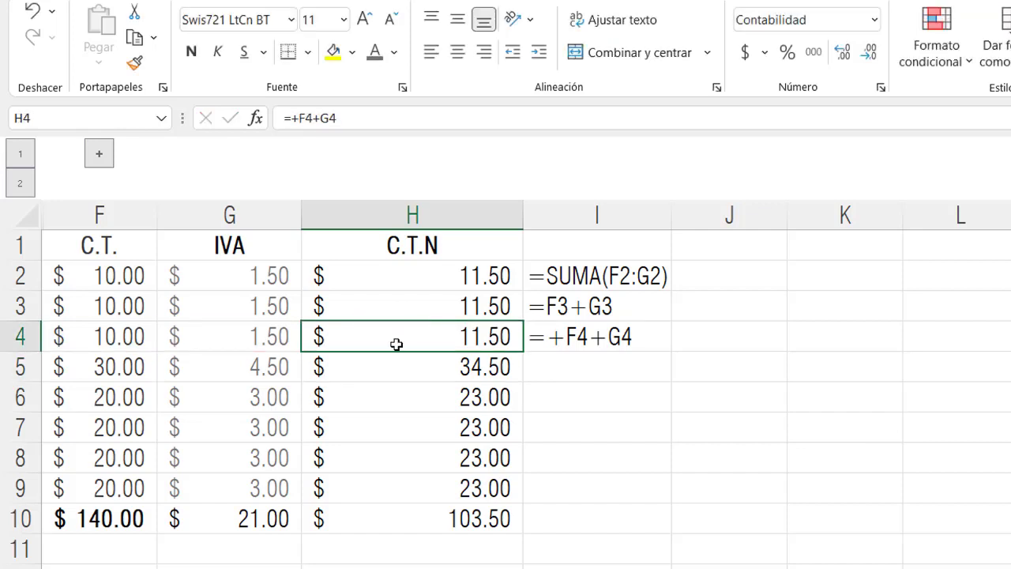
click(290, 118)
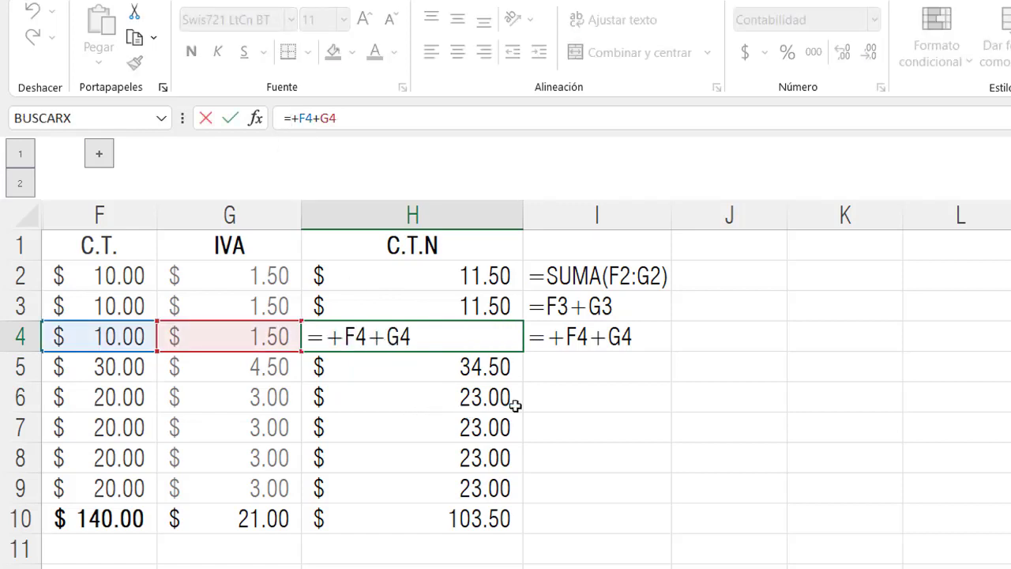
key(Escape)
click(596, 343)
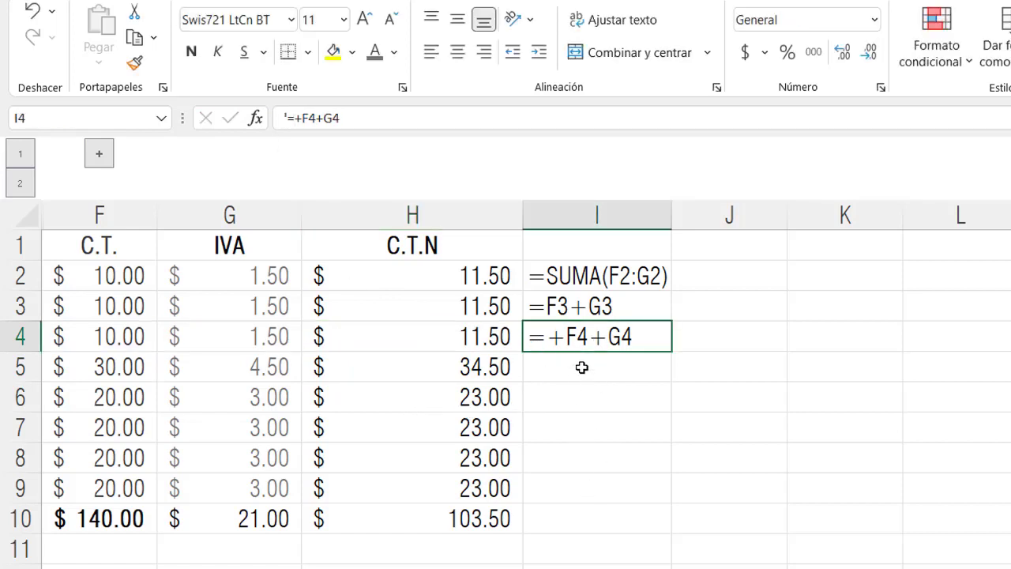
click(476, 370)
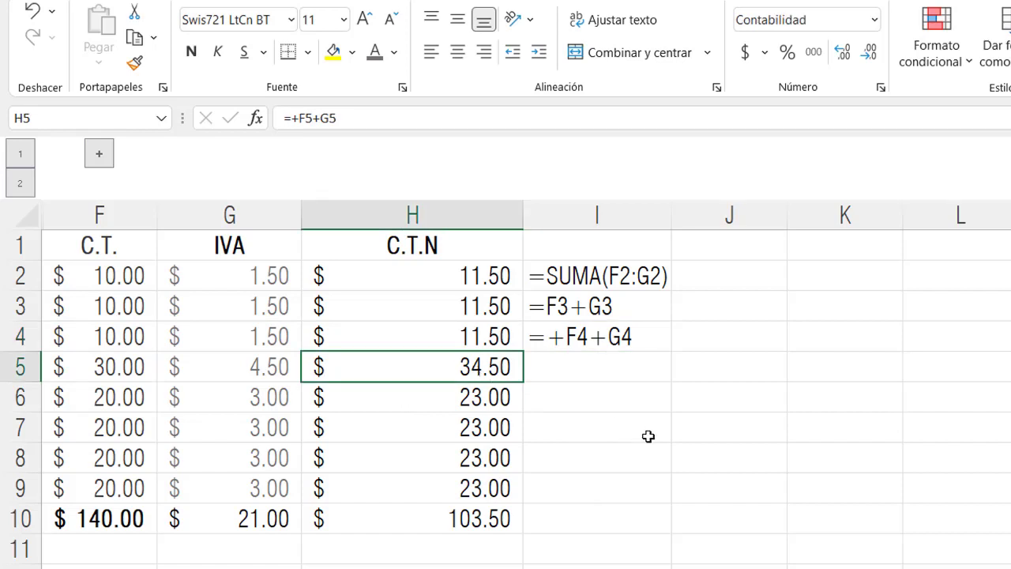
- Enter =SUMA(F5,G5) in H5 to total $ 34.50
text(=)
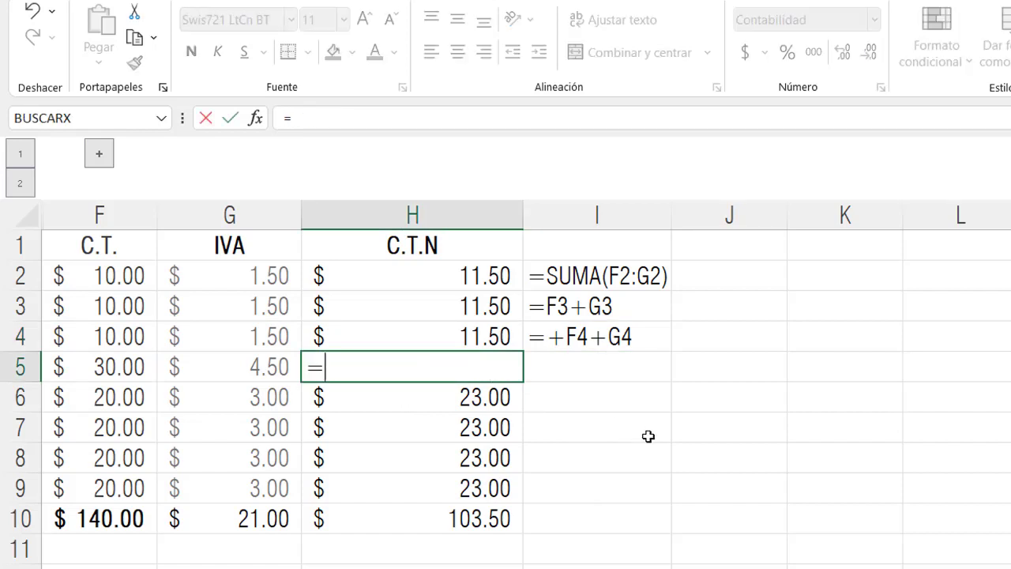
text(SUMA)
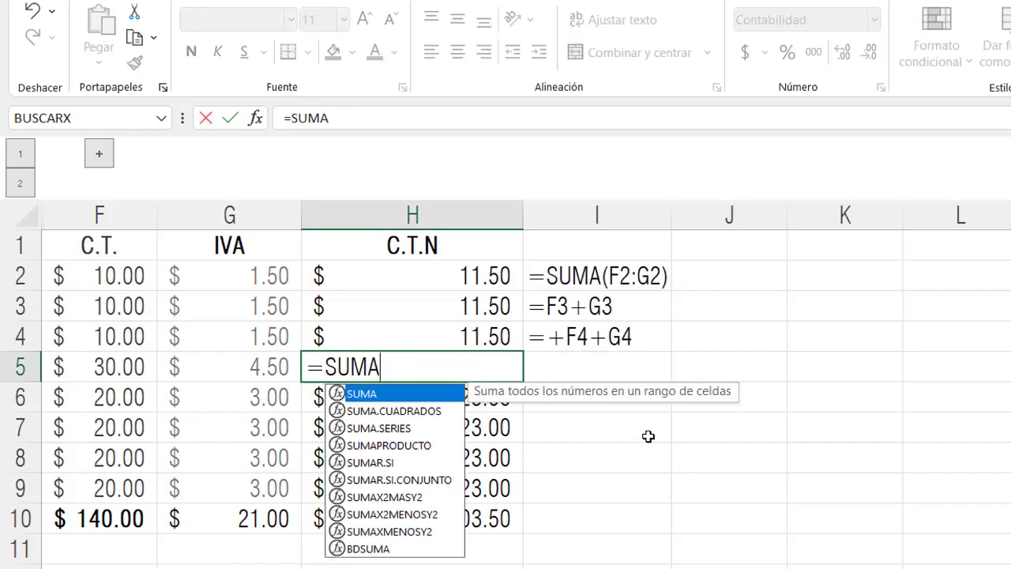
text(()
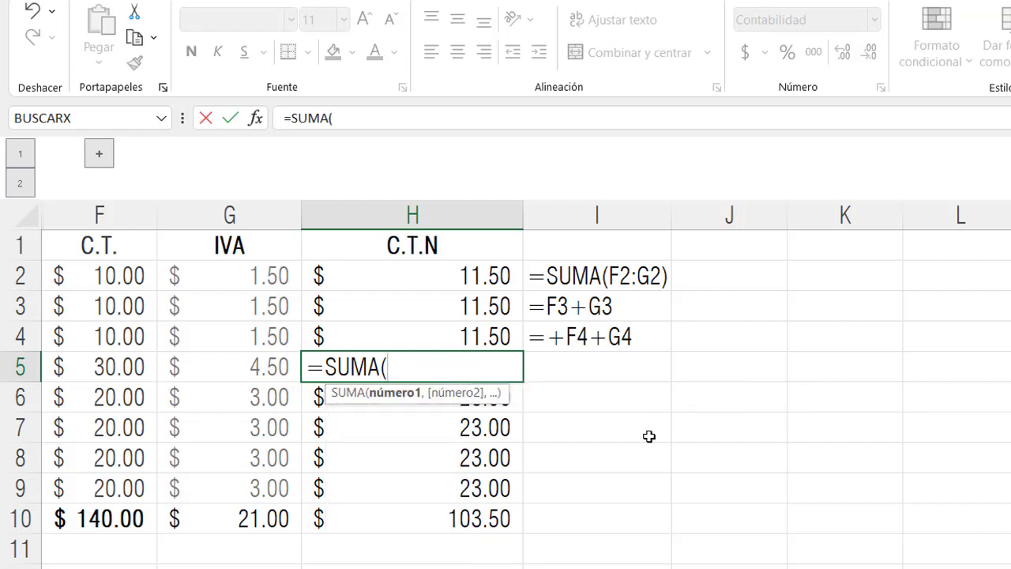
click(117, 371)
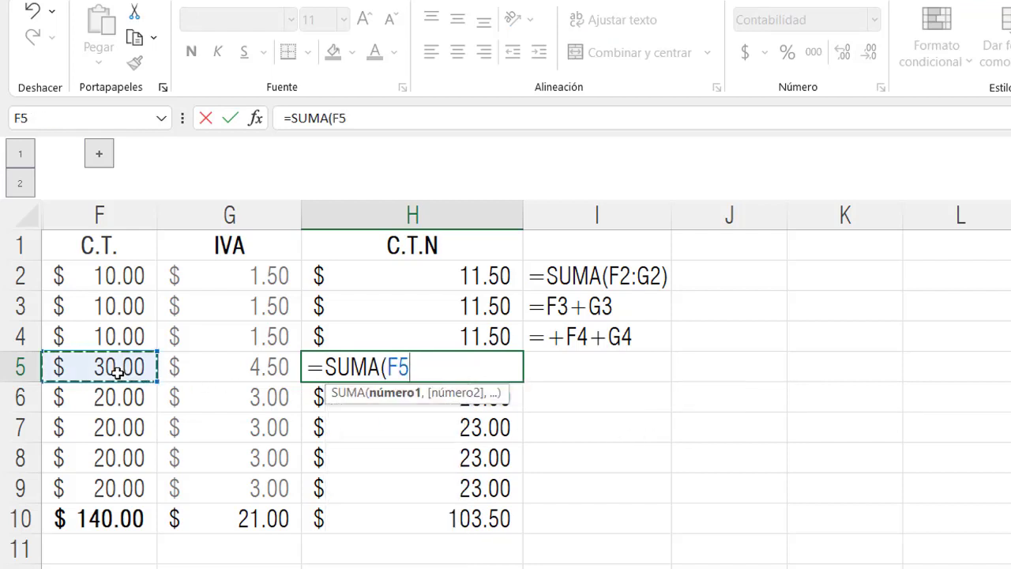
text(,)
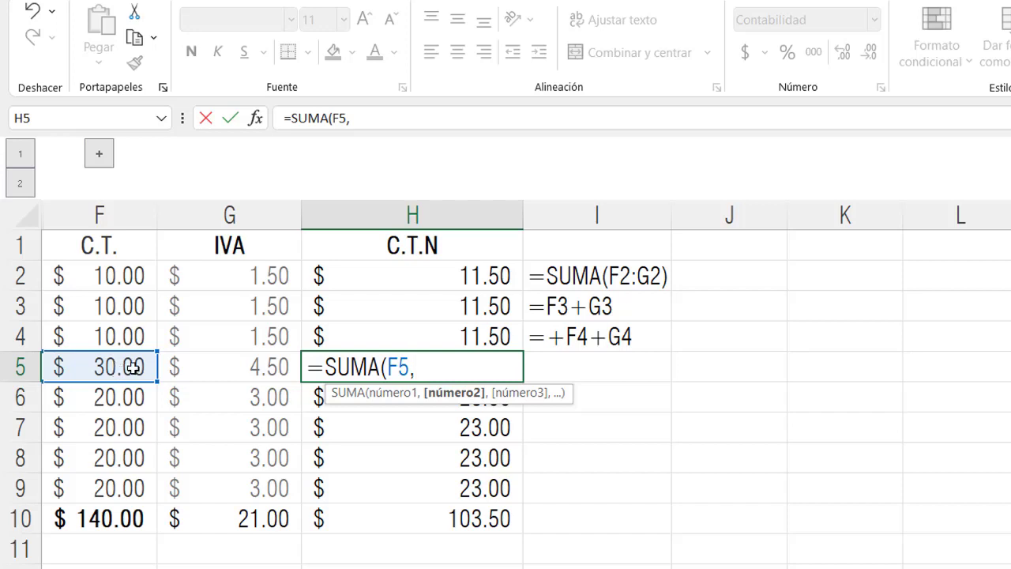
click(232, 369)
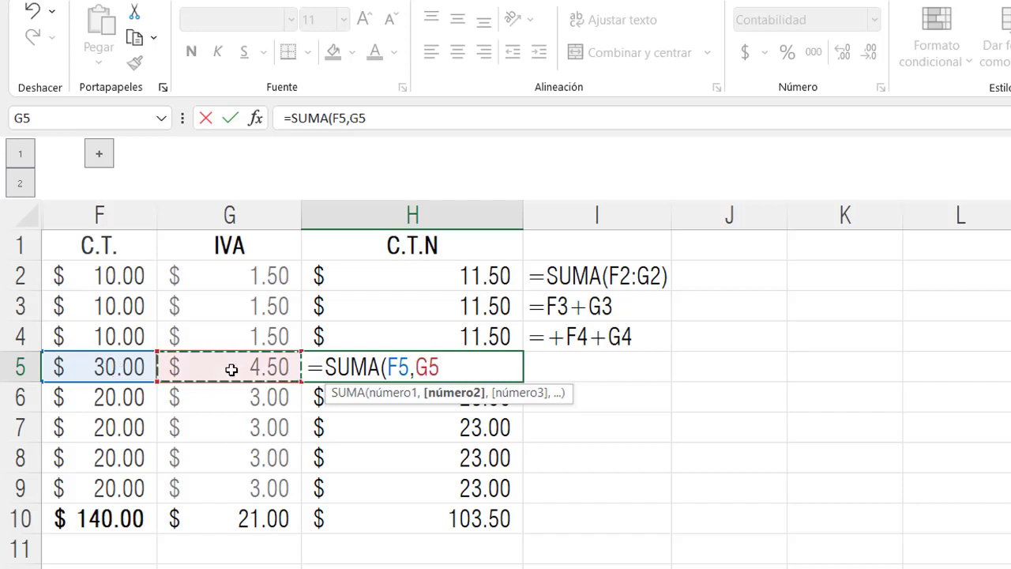
text())
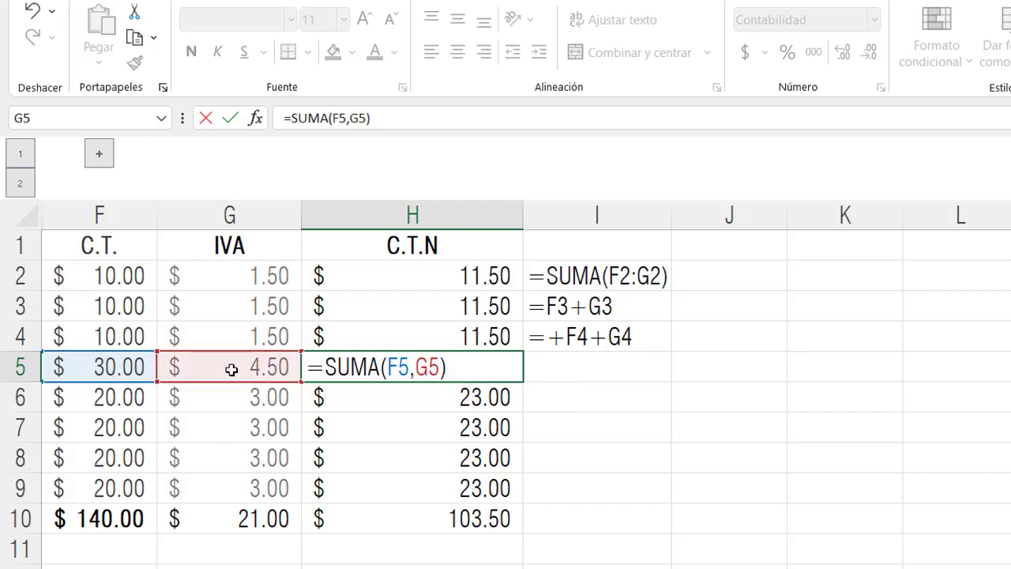
key(Return)
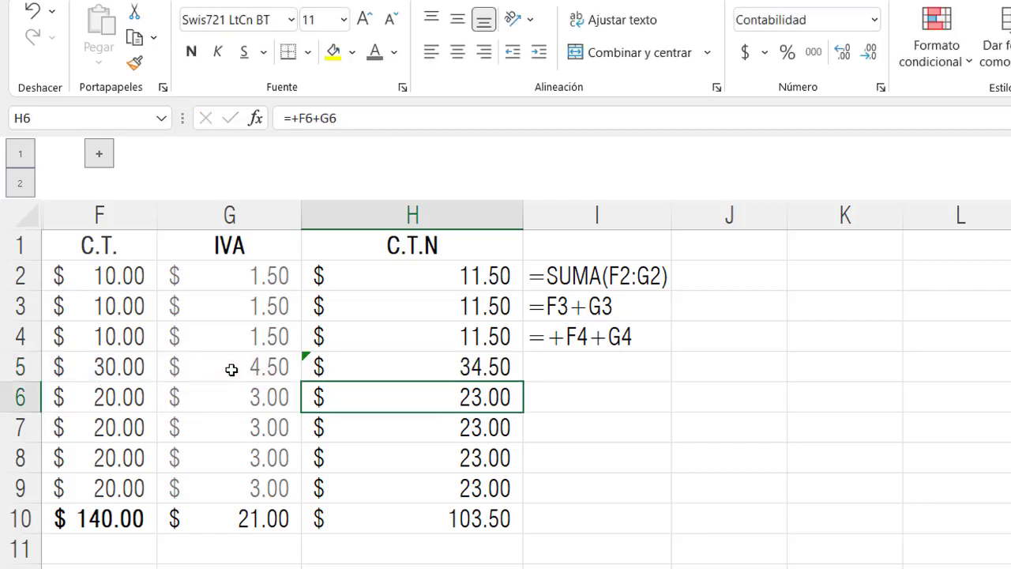
- Dismiss H5's error-check tag and compare the formulas in H2 through H5
double_click(435, 358)
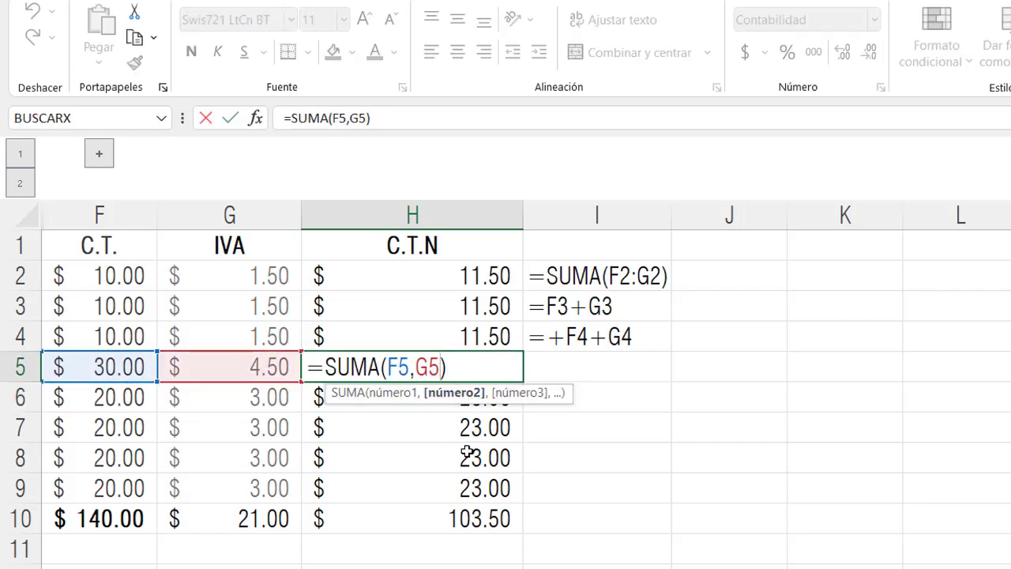
key(Escape)
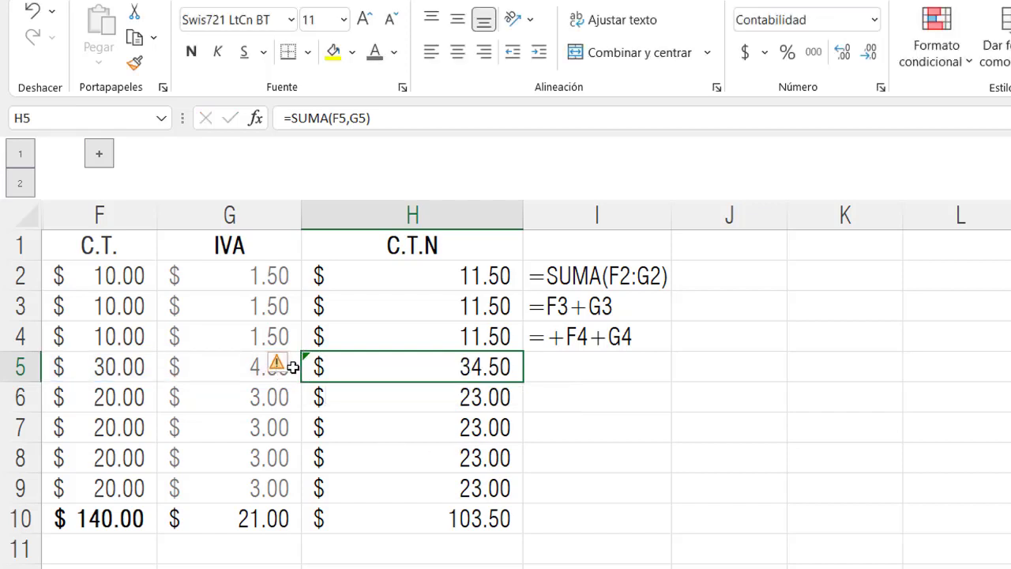
click(278, 368)
click(393, 362)
click(451, 271)
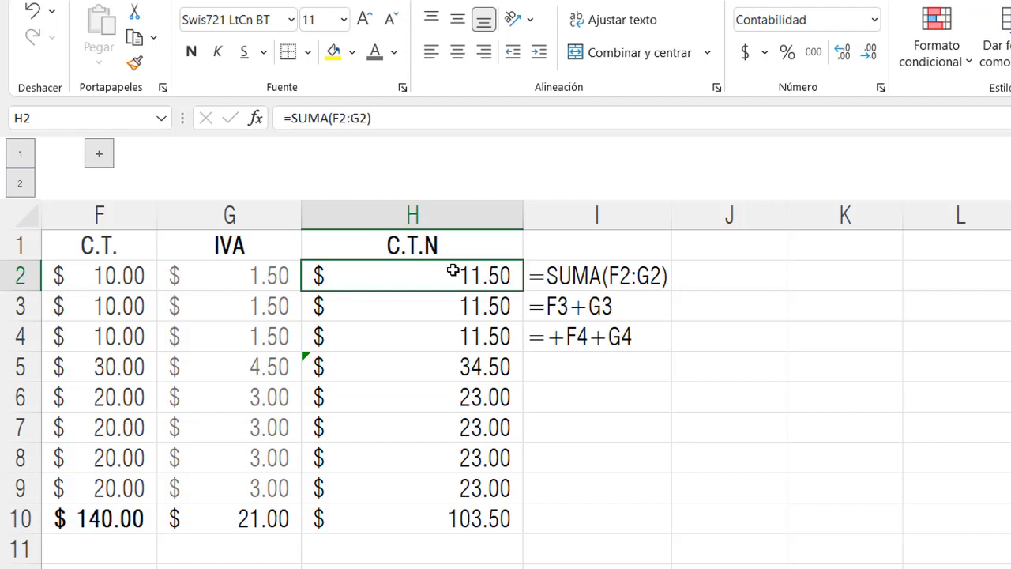
click(455, 298)
click(456, 337)
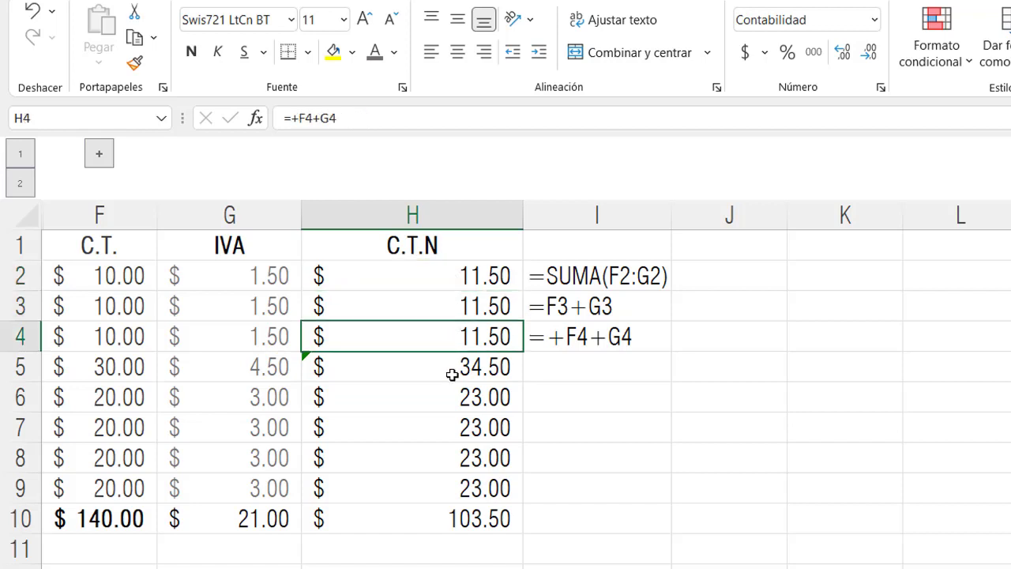
click(448, 365)
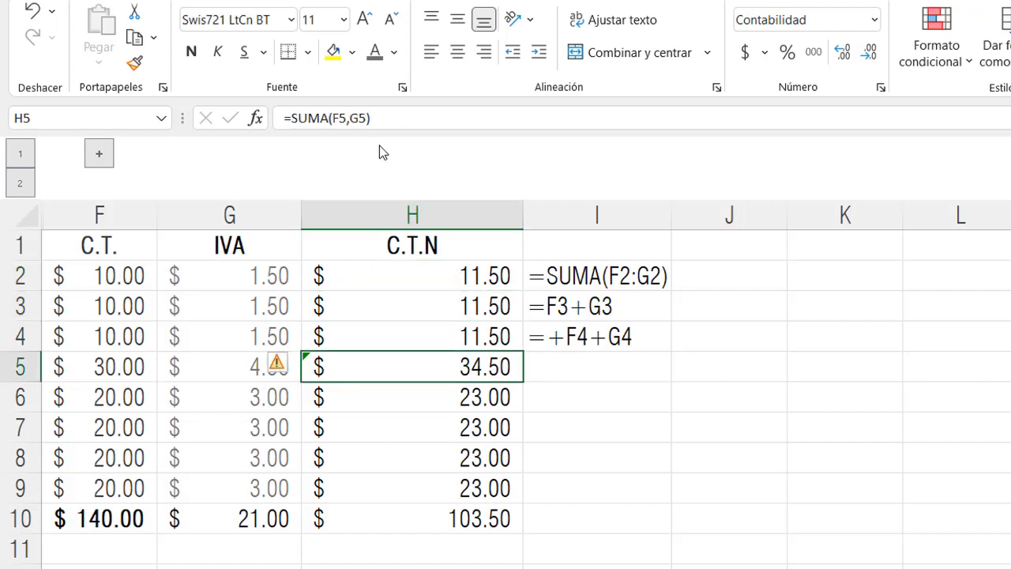
- Copy H5's formula text into I5 as the note =SUMA(F5,G5)
drag(399, 117, 285, 117)
right_click(293, 118)
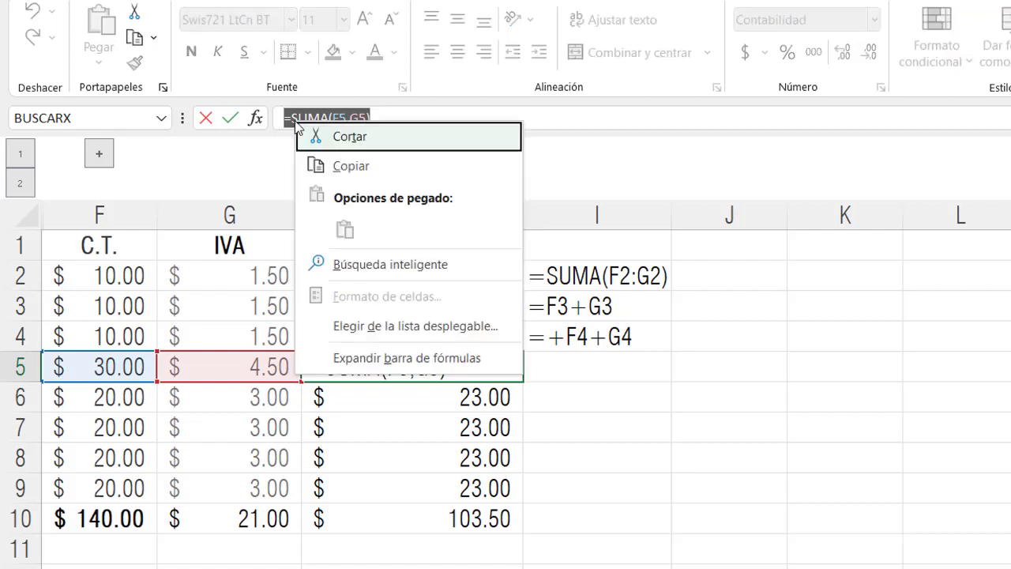
click(342, 170)
key(Escape)
double_click(567, 366)
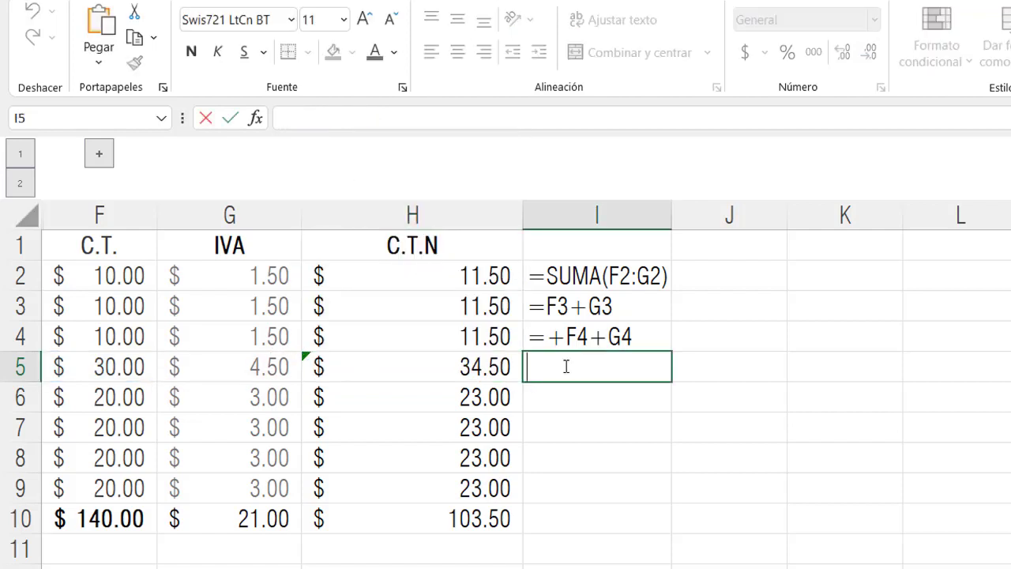
text(')
key(ctrl+v)
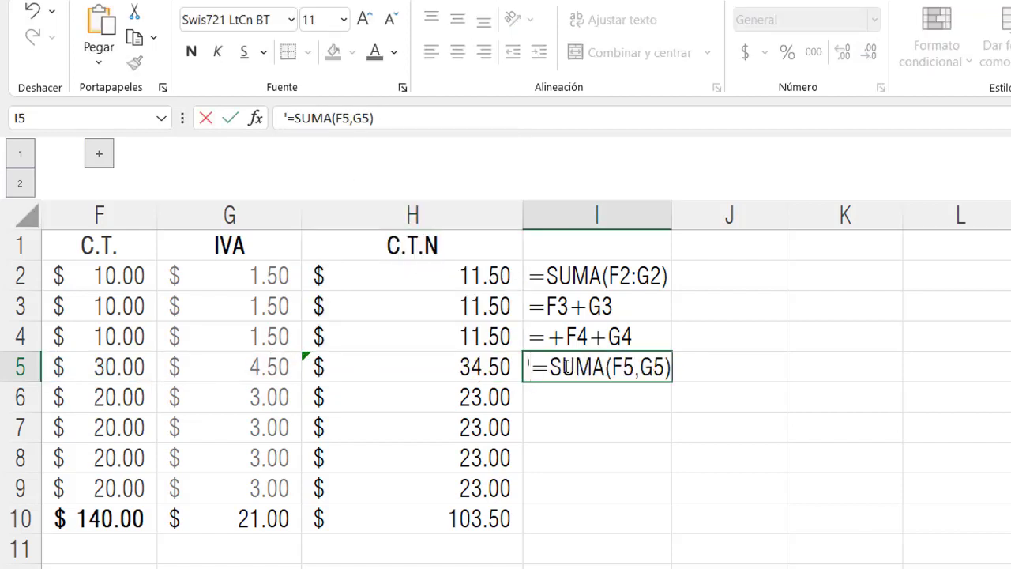
key(Return)
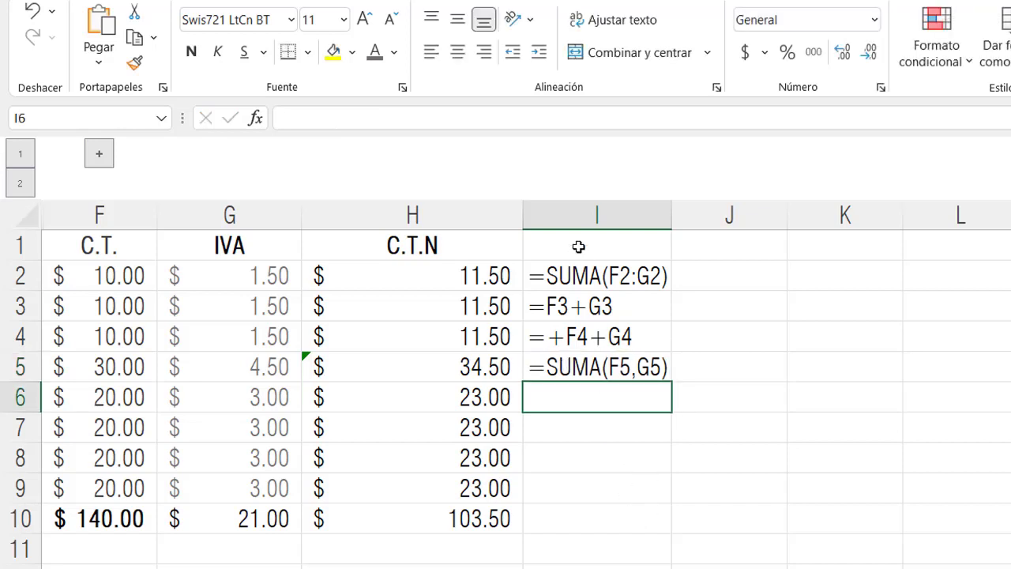
click(609, 273)
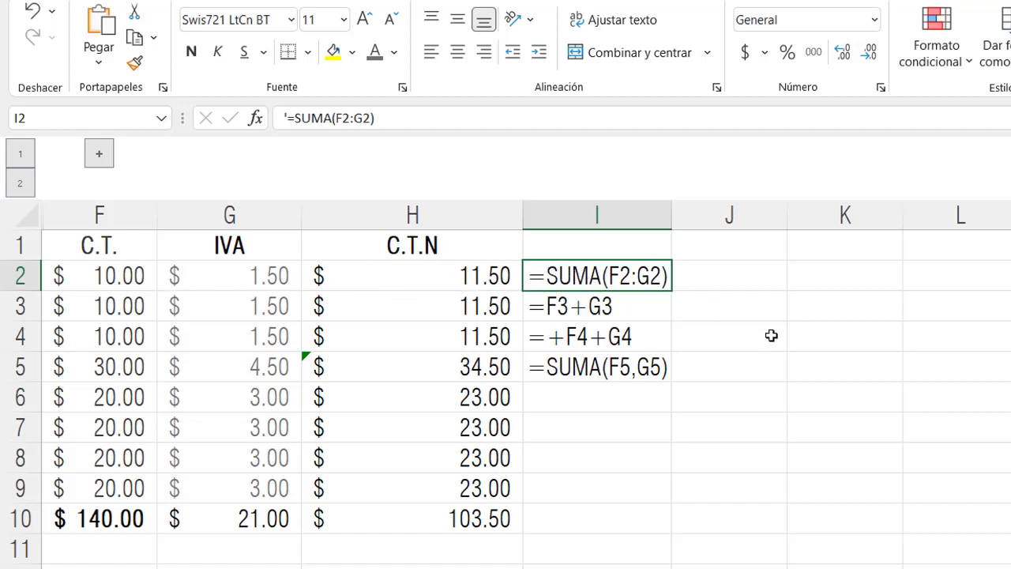
- Enter the numbers 1 to 5 down K1:K5
click(821, 257)
key(Return)
text(2)
key(Return)
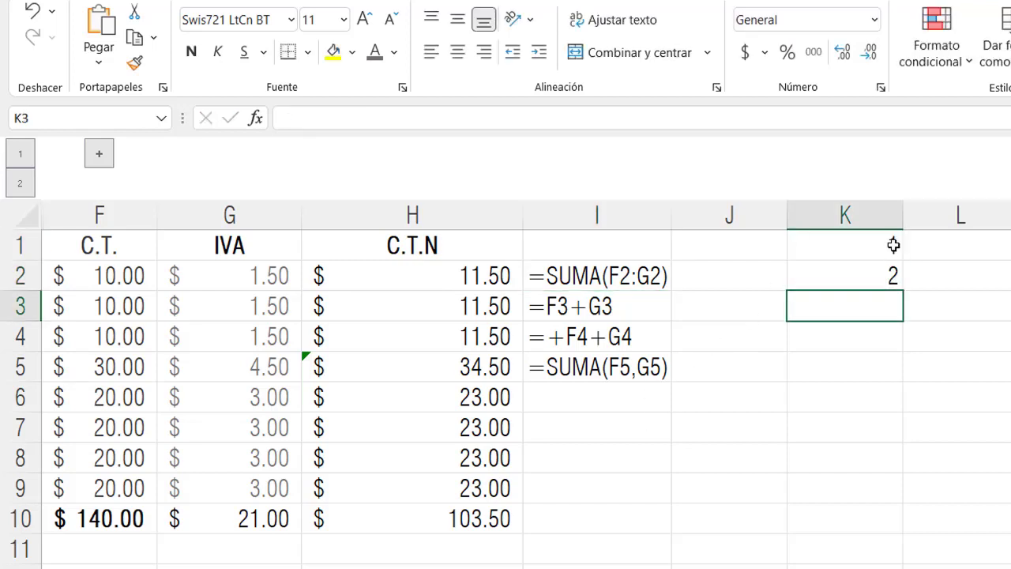
text(3)
key(Return)
text(4)
key(Return)
text(5)
key(Return)
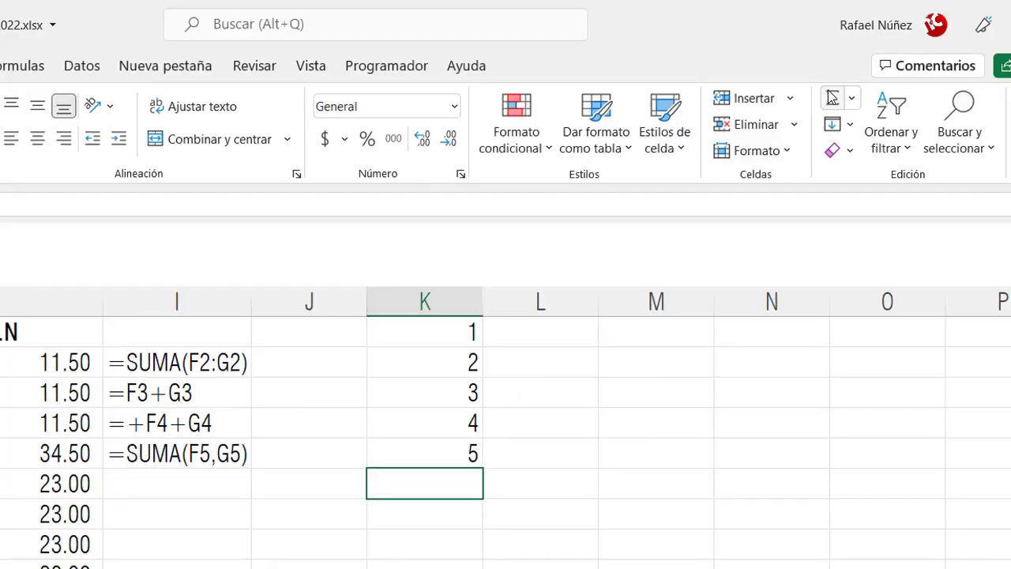
- Insert =SUMA(K1:K5) in K6 with AutoSum, showing 15
click(832, 97)
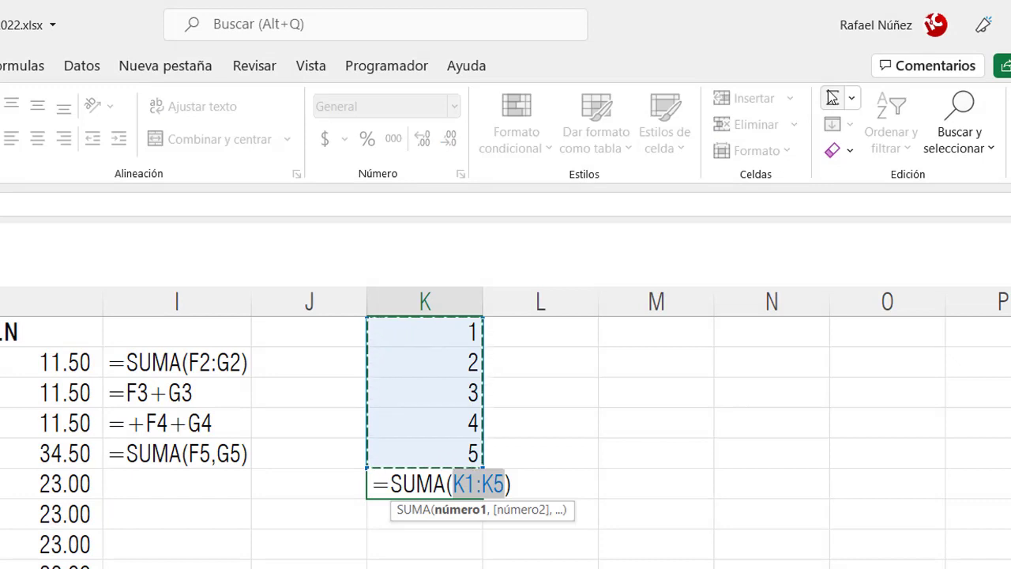
key(Return)
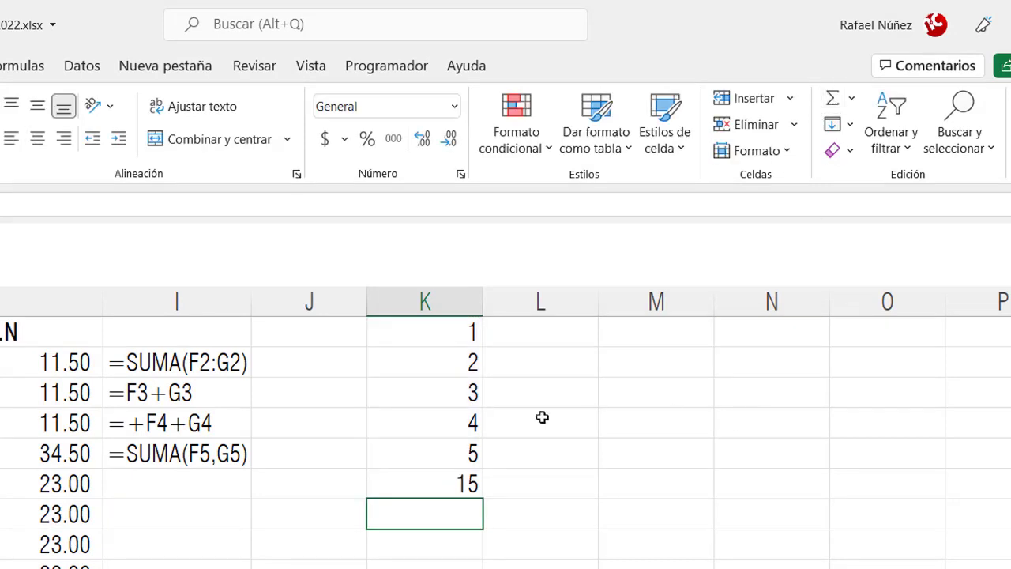
double_click(447, 482)
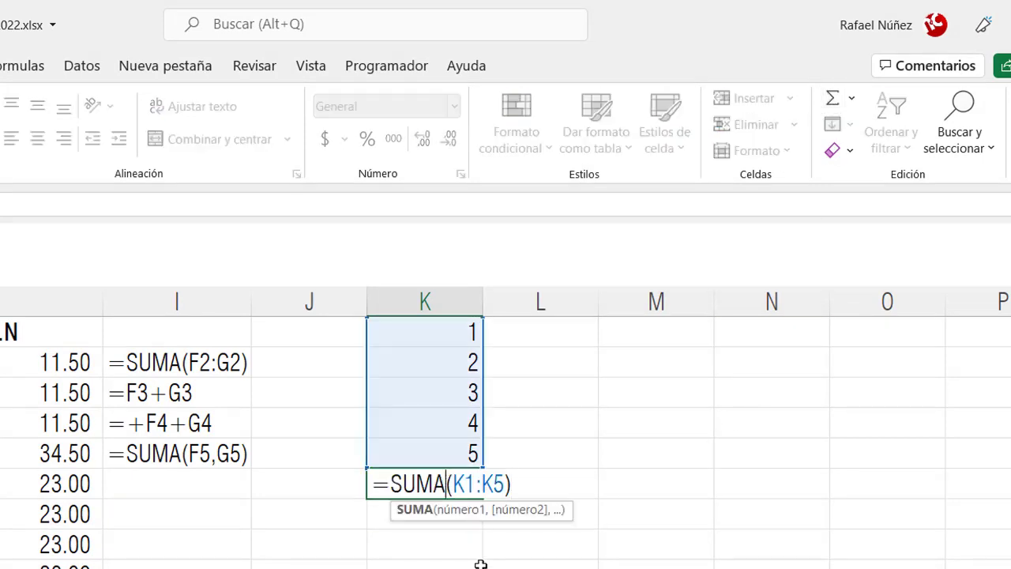
click(476, 483)
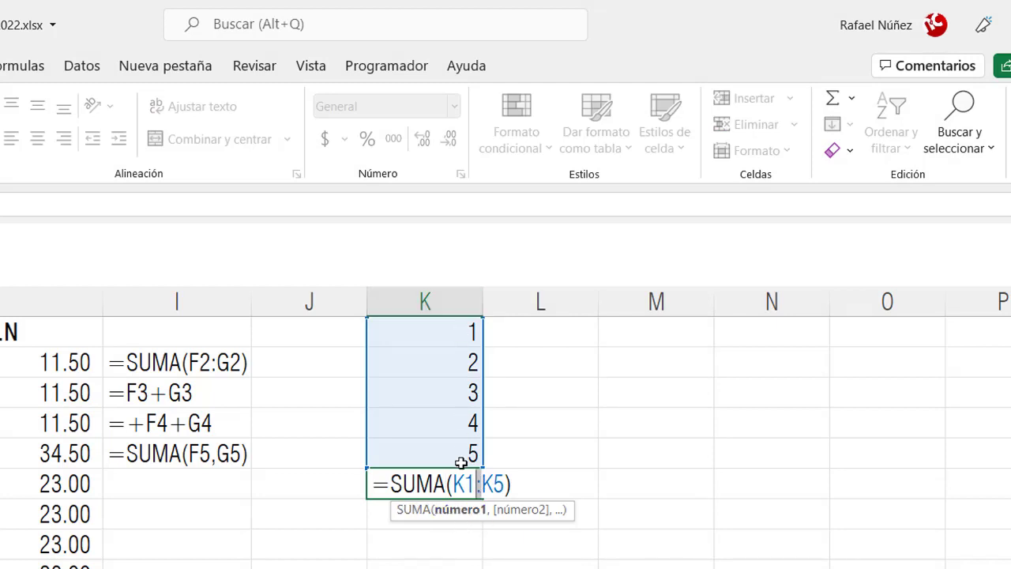
key(ctrl+Return)
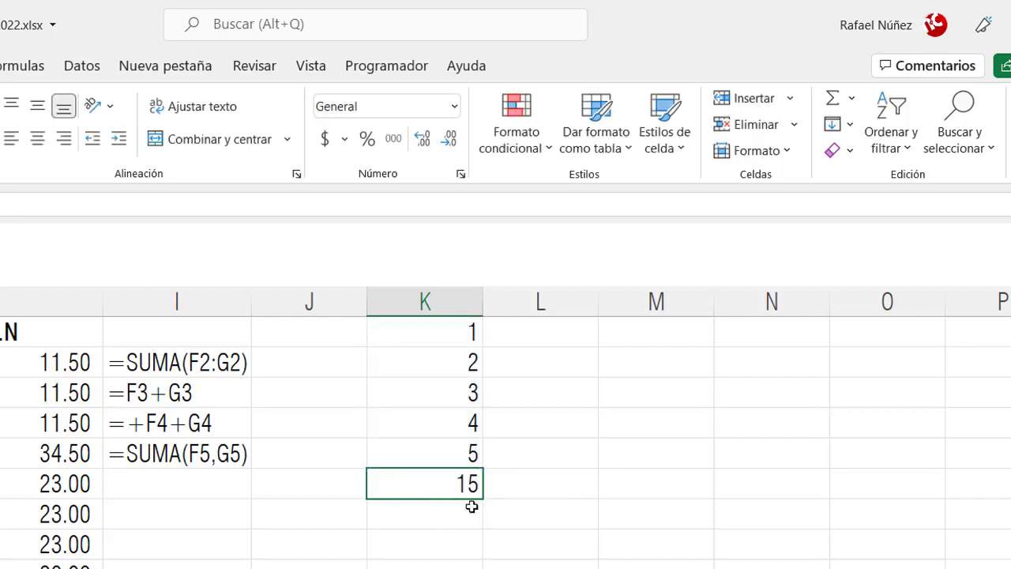
drag(450, 325, 462, 480)
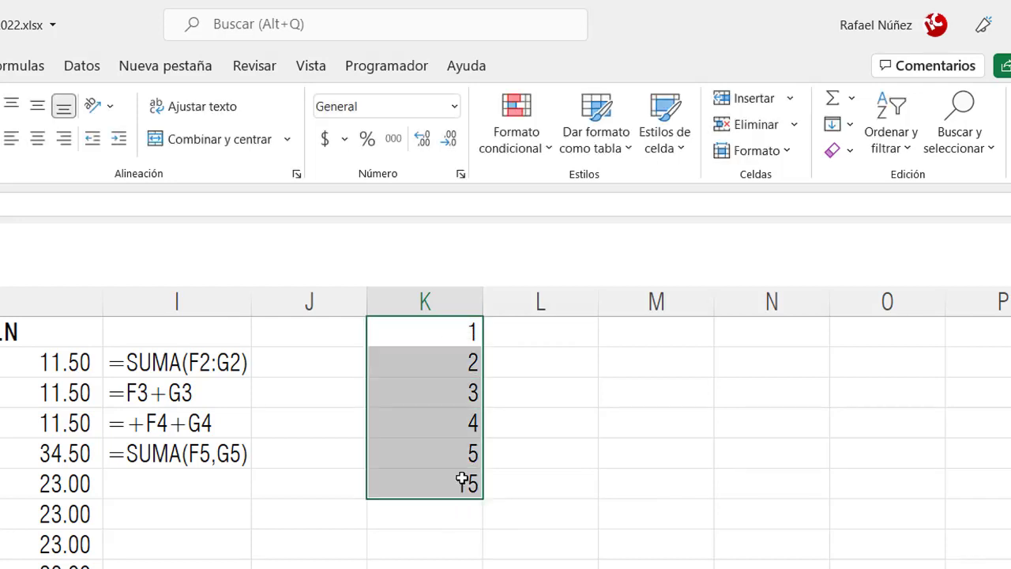
- Copy K1:K6 into column L starting at L1
right_click(462, 480)
click(518, 301)
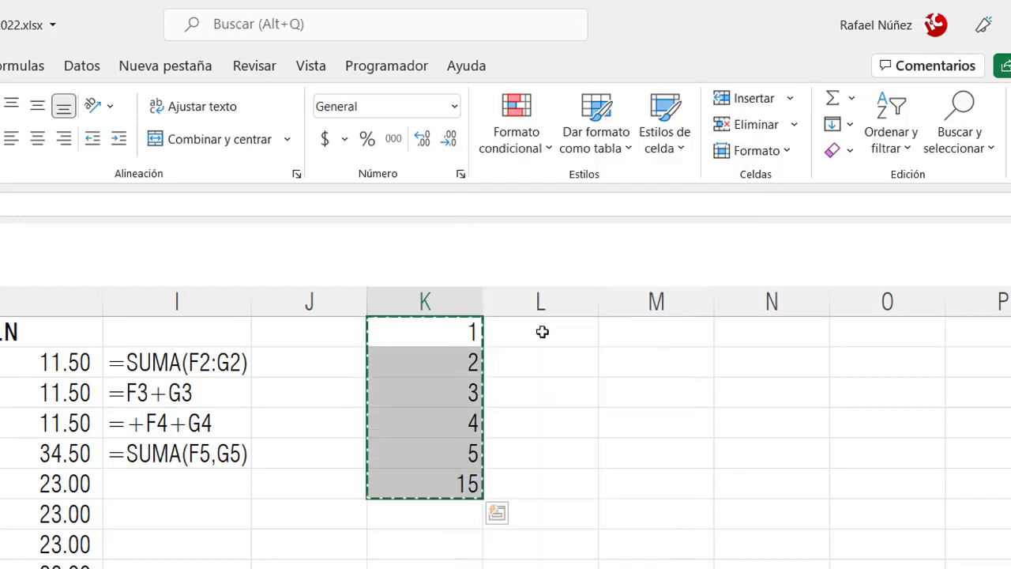
click(545, 335)
key(ctrl+v)
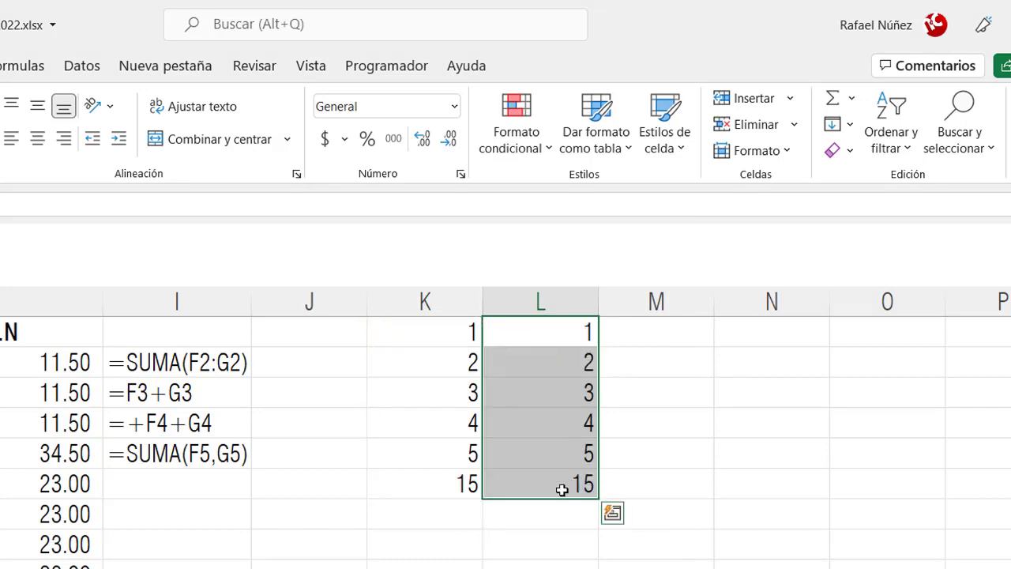
- Rewrite L6 as =SUMA(L1,L2,L3,L4,L5), still totalling 15
double_click(557, 484)
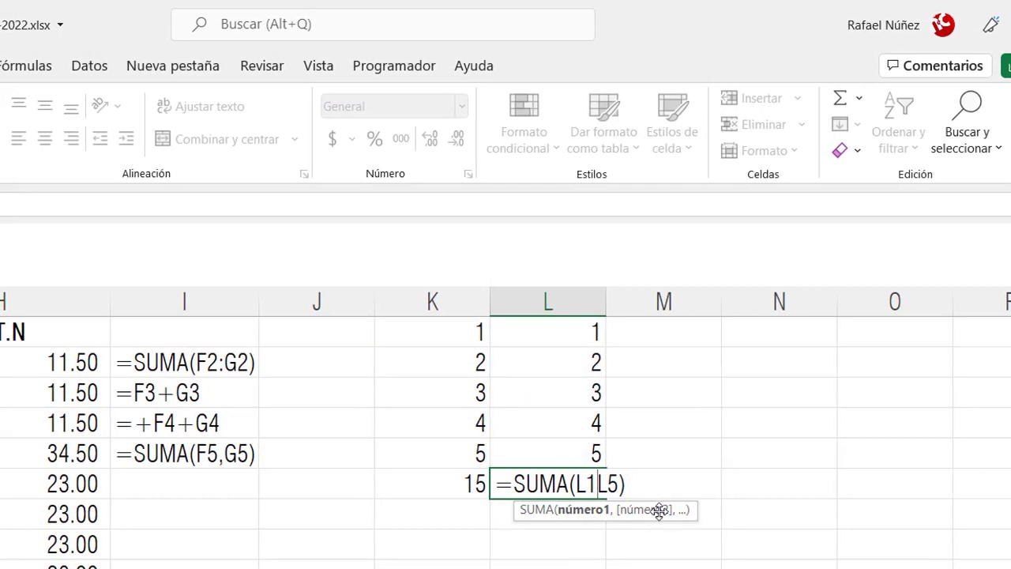
key(Left)
key(Left)
key(Left)
key(BackSpace)
text(,)
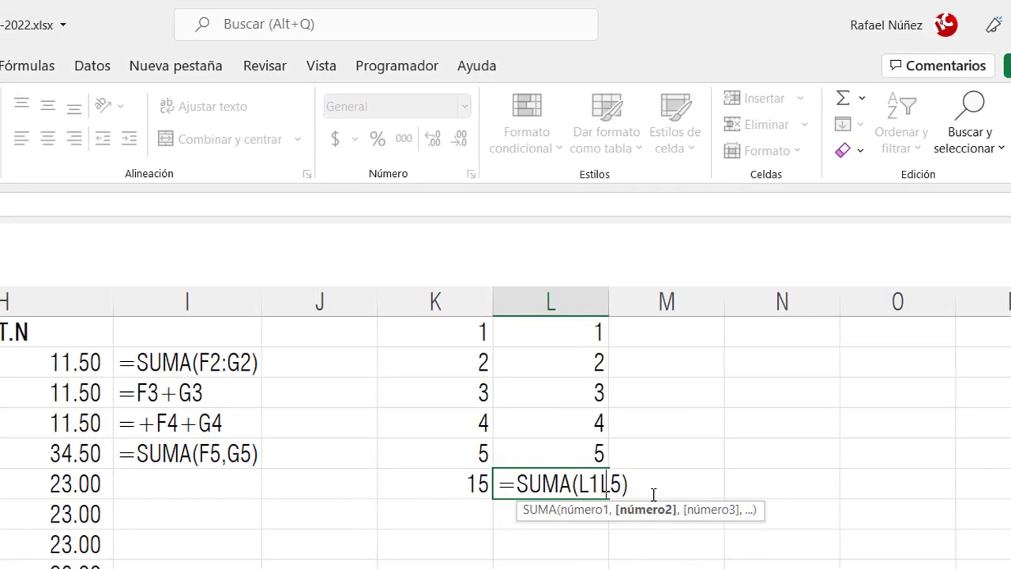
key(BackSpace)
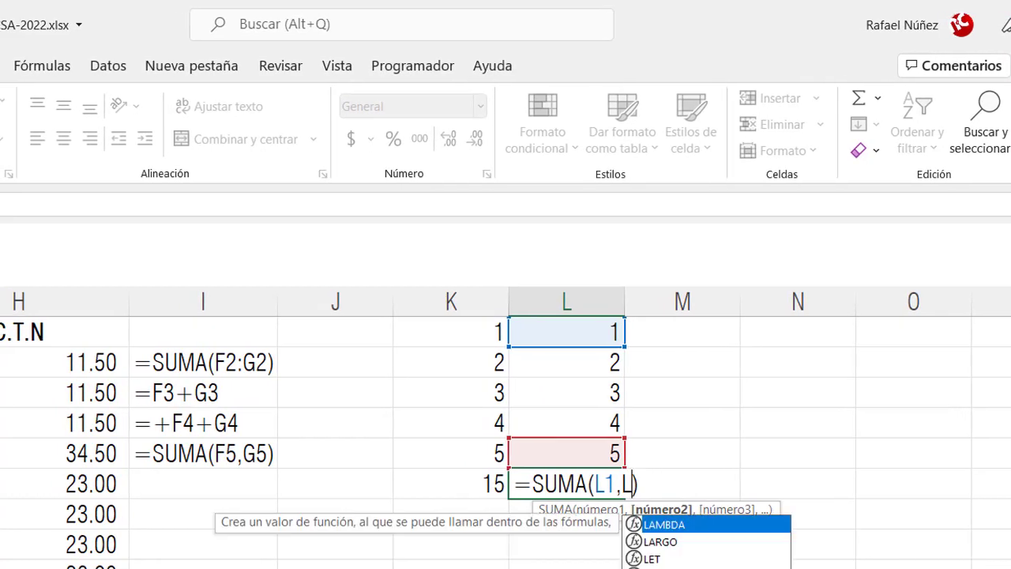
key(BackSpace)
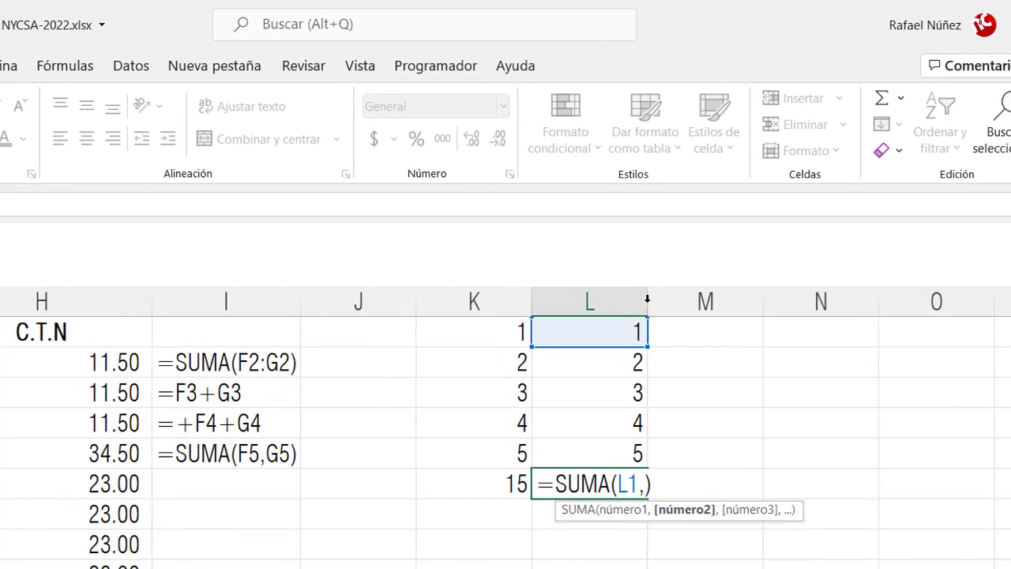
click(601, 363)
text(,)
click(635, 395)
text(,)
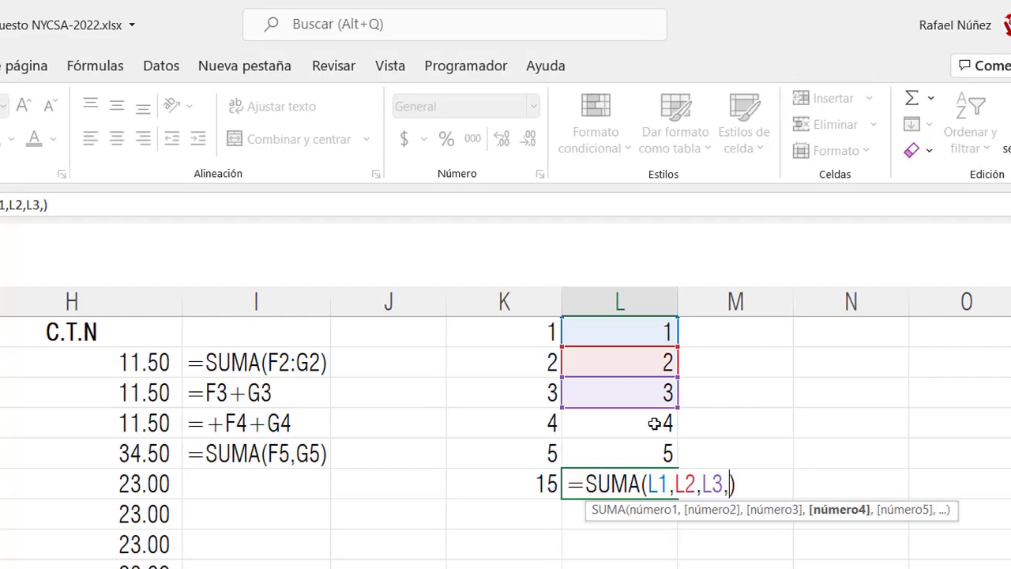
click(636, 424)
text(,)
click(681, 455)
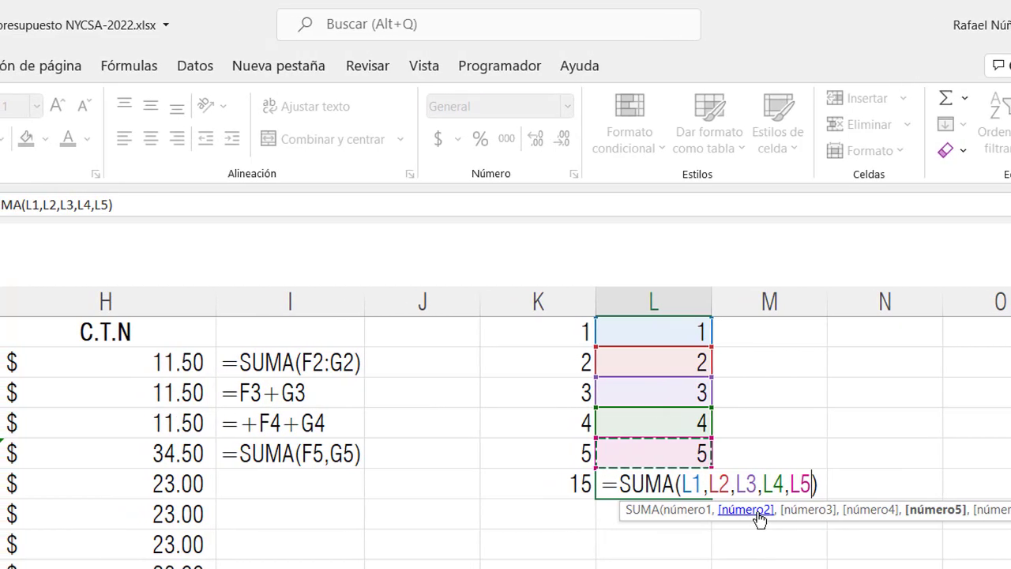
key(Return)
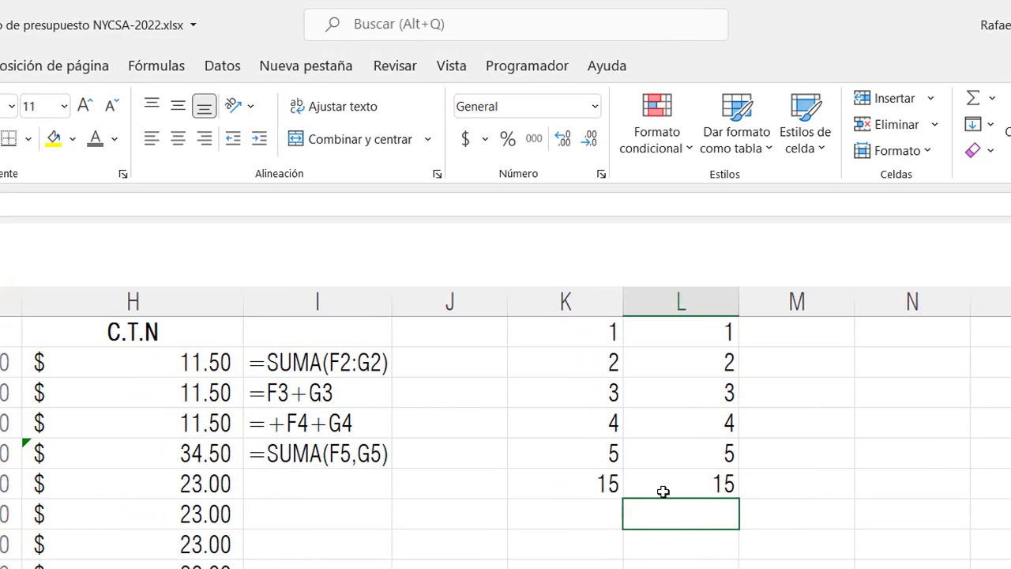
click(652, 486)
click(601, 483)
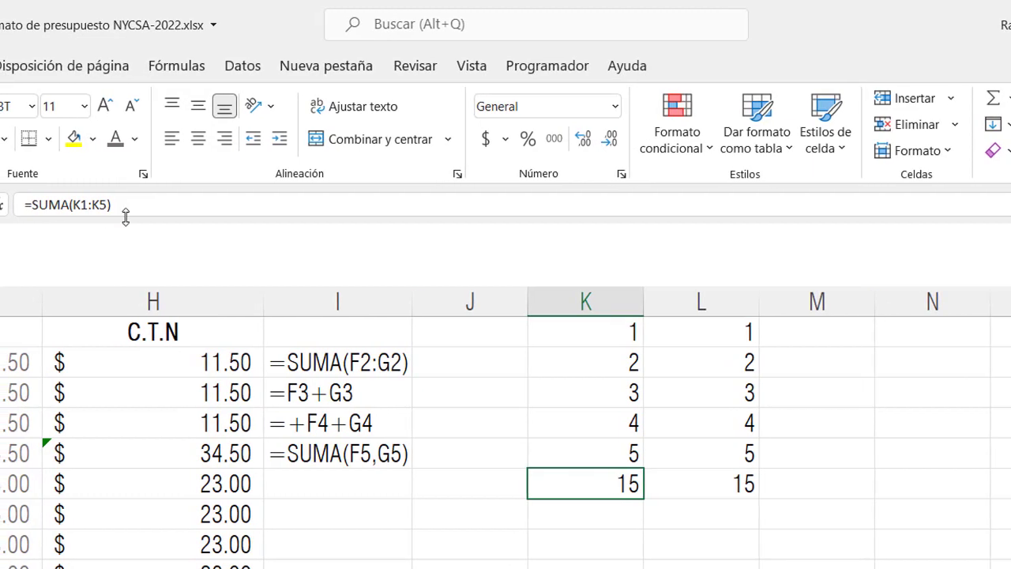
- Add the K6 formula as the text note =SUMA(K1:K5) in K7
triple_click(50, 205)
right_click(67, 207)
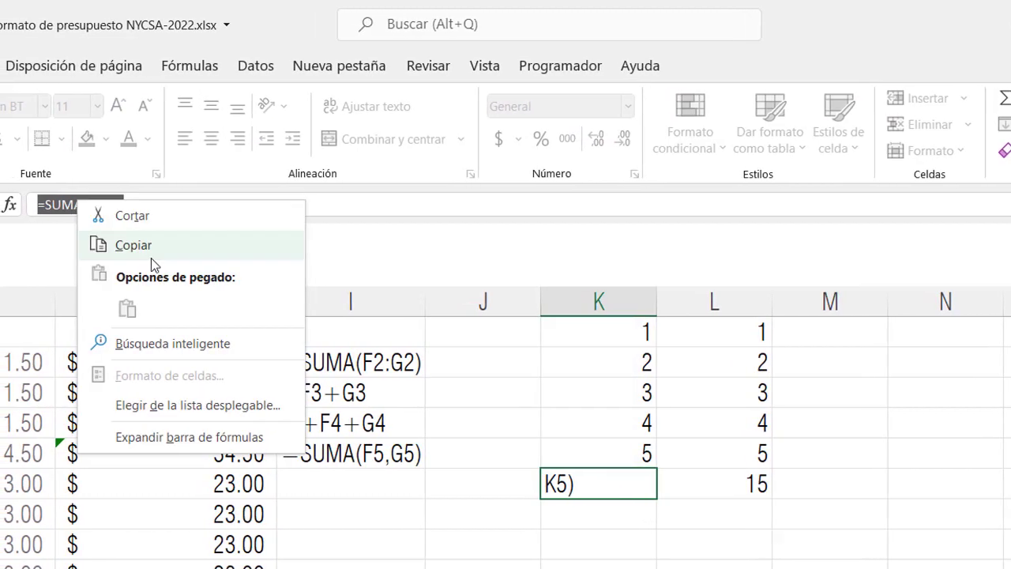
click(154, 248)
key(Escape)
click(577, 516)
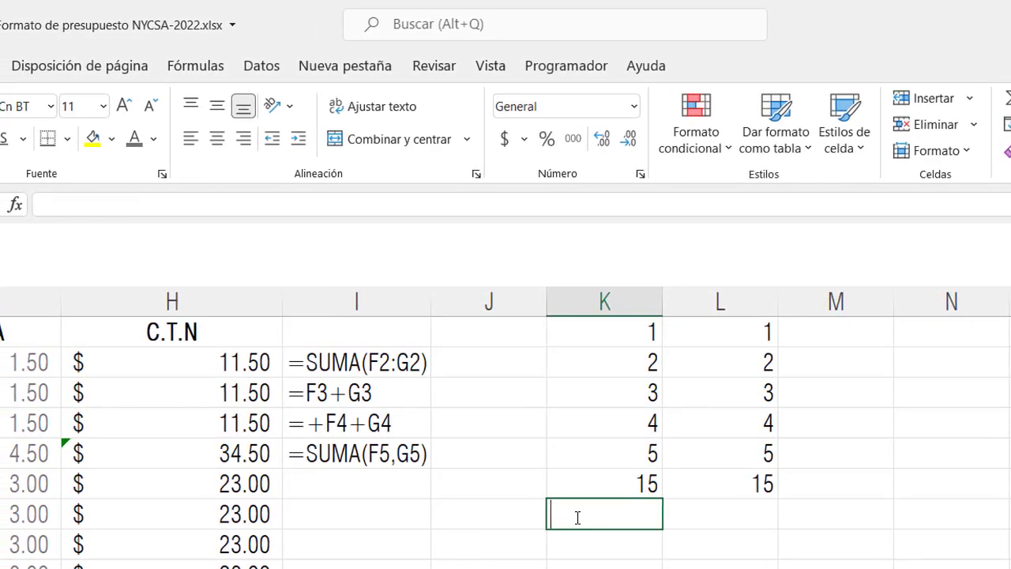
key(ctrl+v)
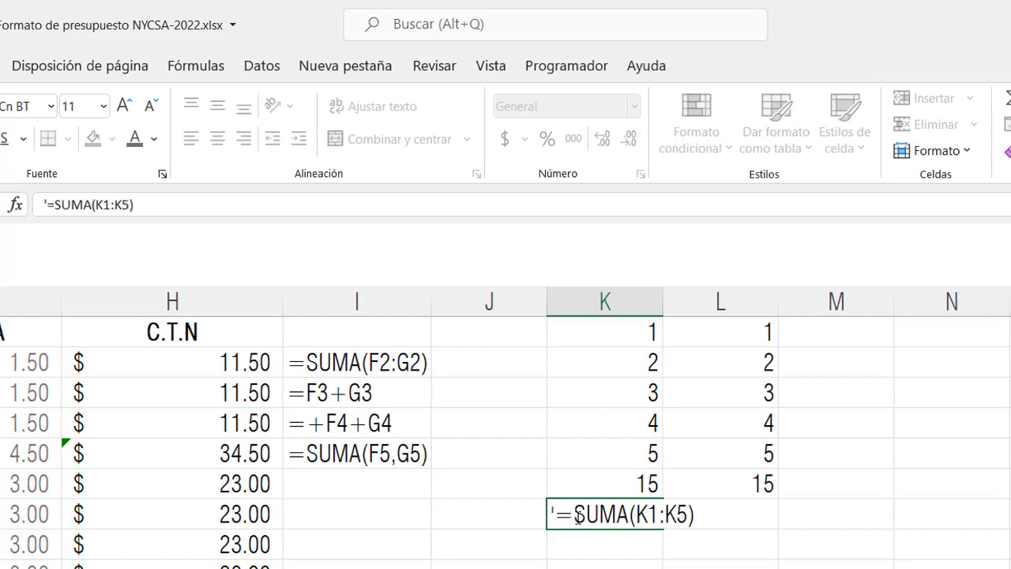
key(Return)
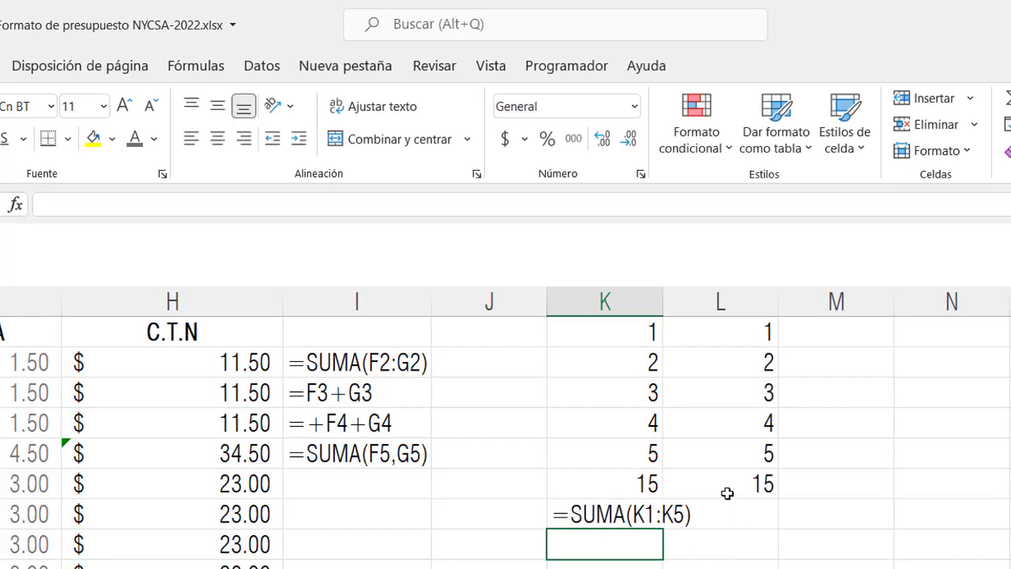
- Add the L6 formula as the text note =SUMA(L1,L2,L3,L4,L5) in L7
click(726, 493)
drag(220, 207, 38, 198)
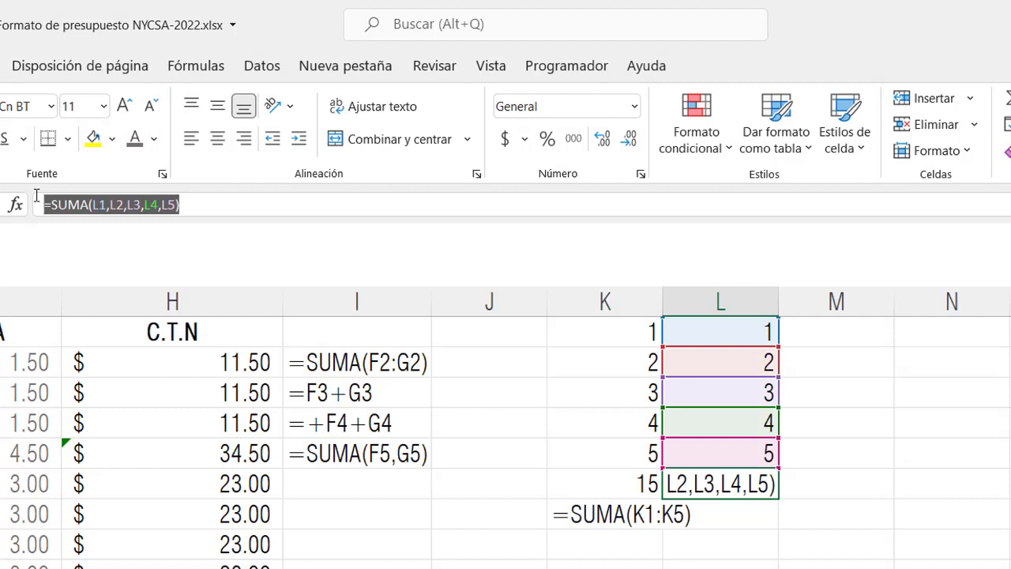
right_click(80, 197)
click(153, 255)
key(Escape)
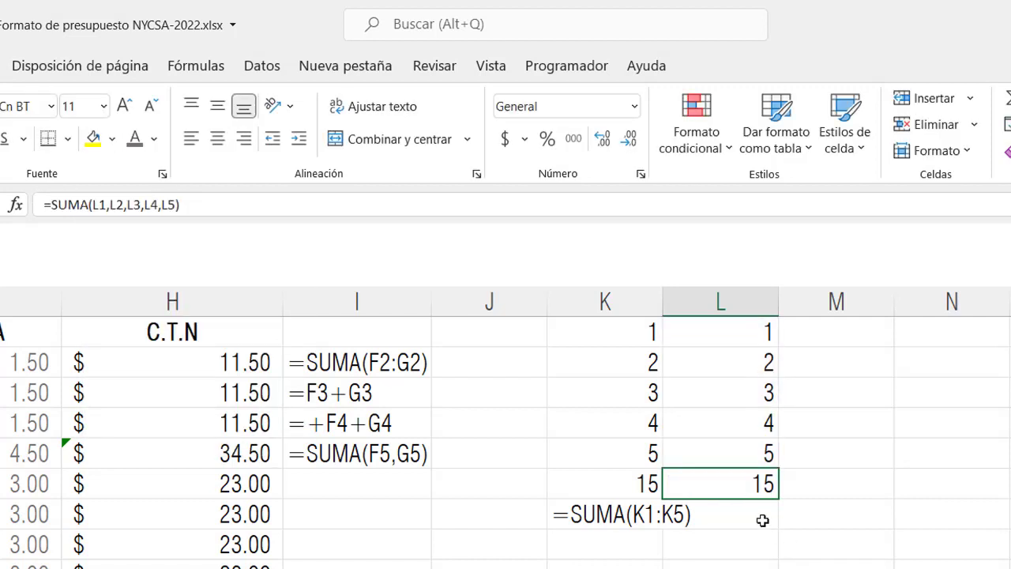
double_click(748, 518)
text(')
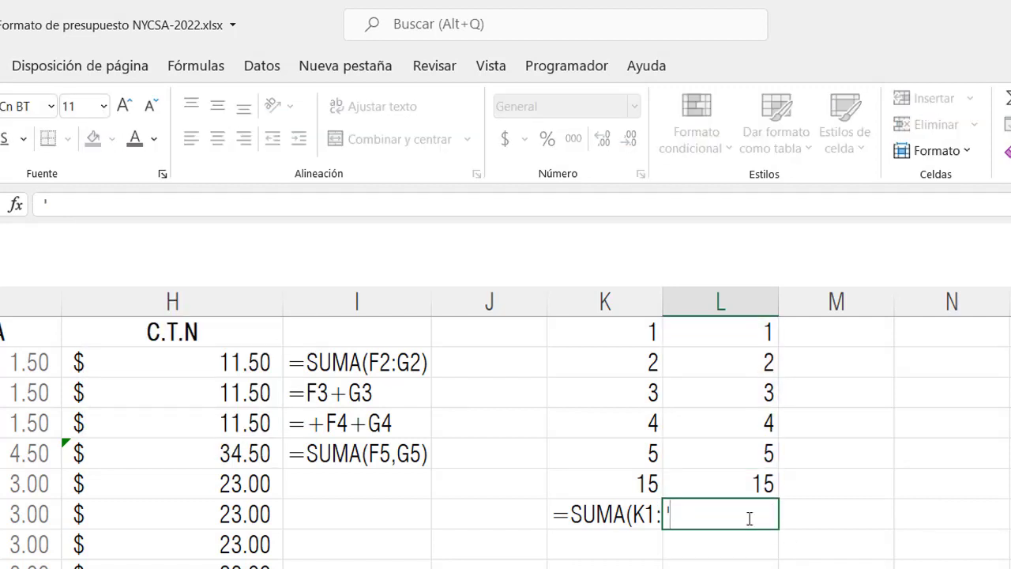
key(ctrl+v)
key(Return)
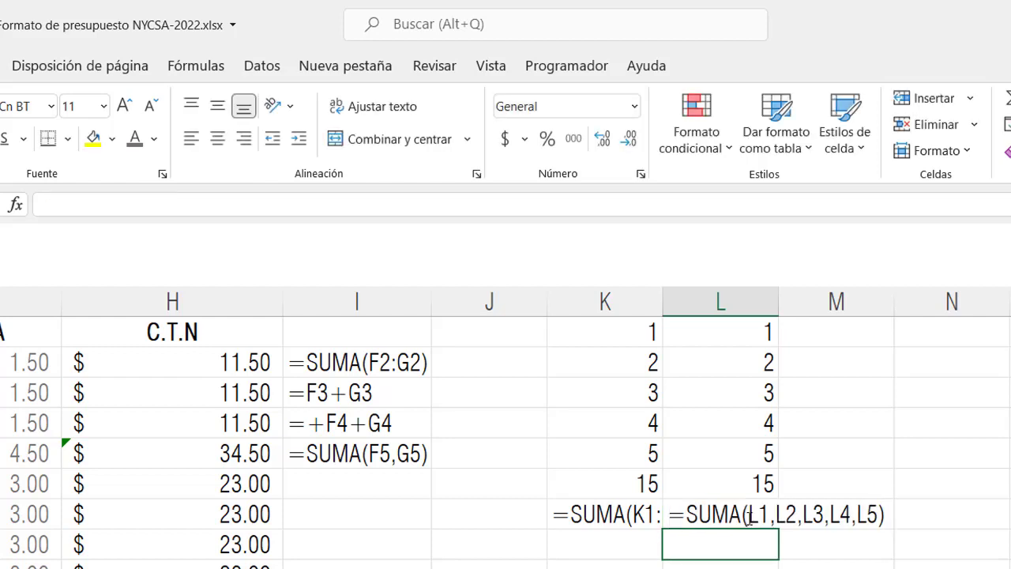
- Widen columns K and L to fit the formula notes
drag(659, 295, 715, 296)
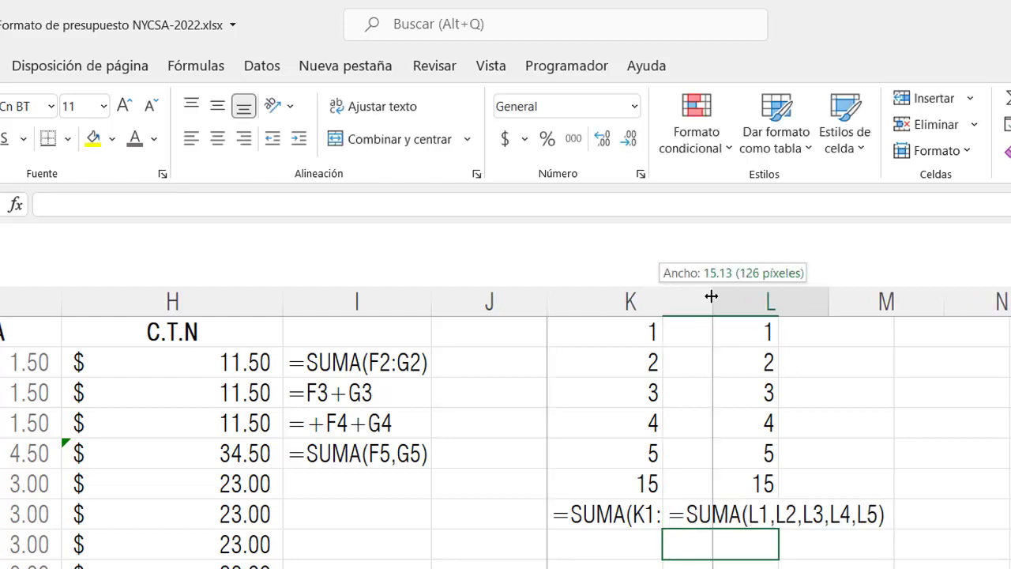
drag(831, 295, 934, 300)
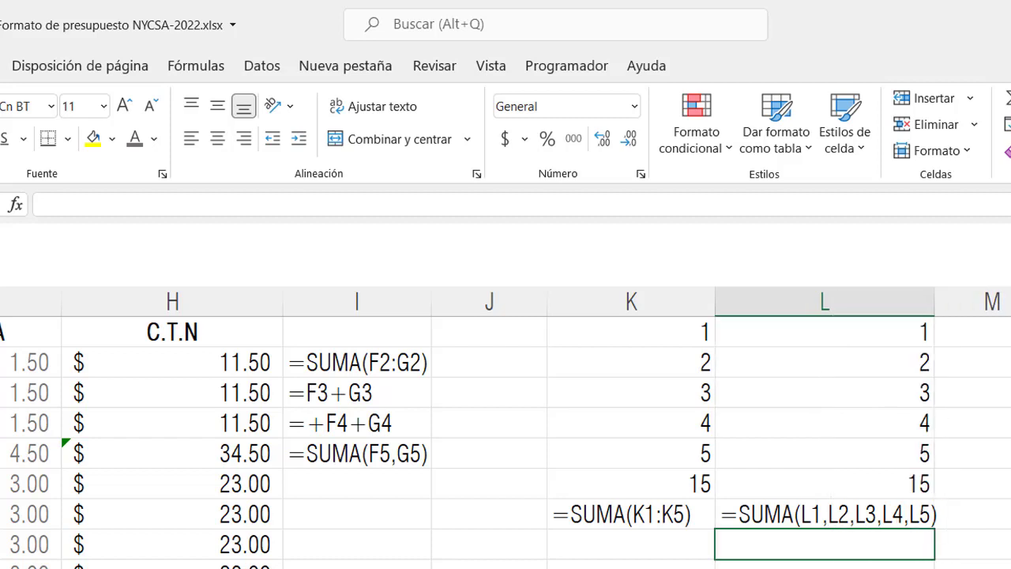
click(625, 514)
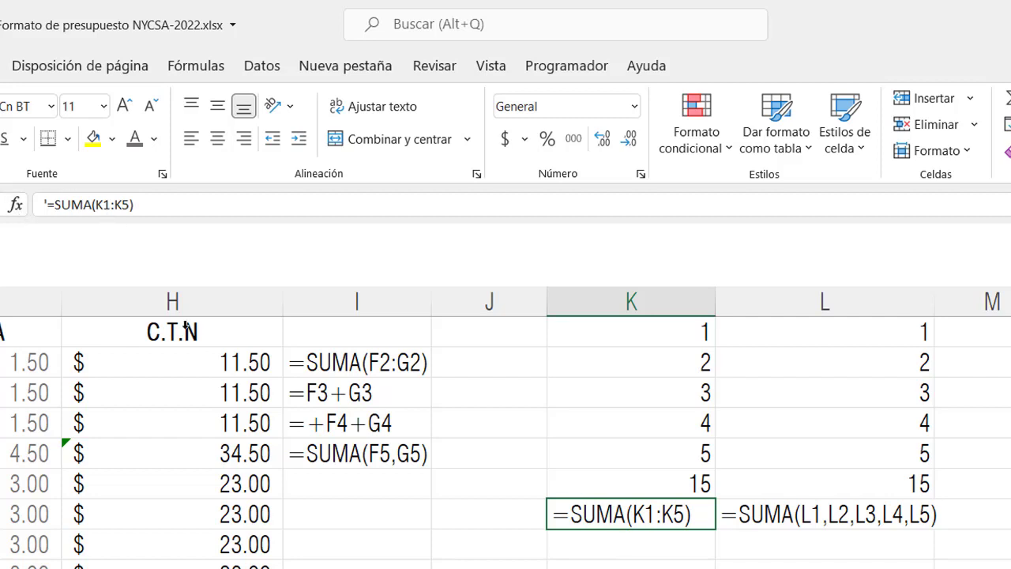
click(657, 324)
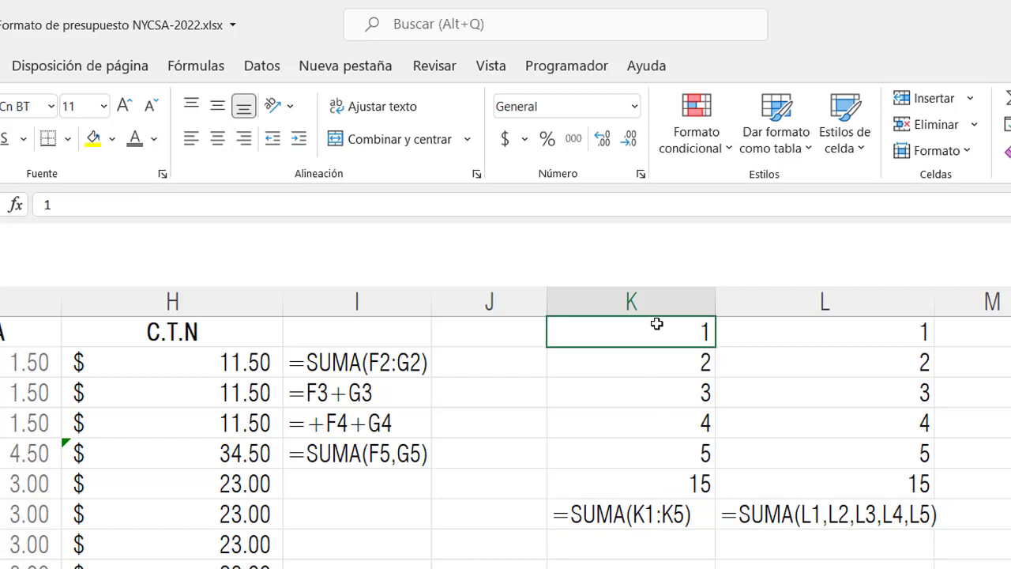
mouse_move(656, 323)
mouse_down()
mouse_move(673, 361)
mouse_move(677, 484)
mouse_up()
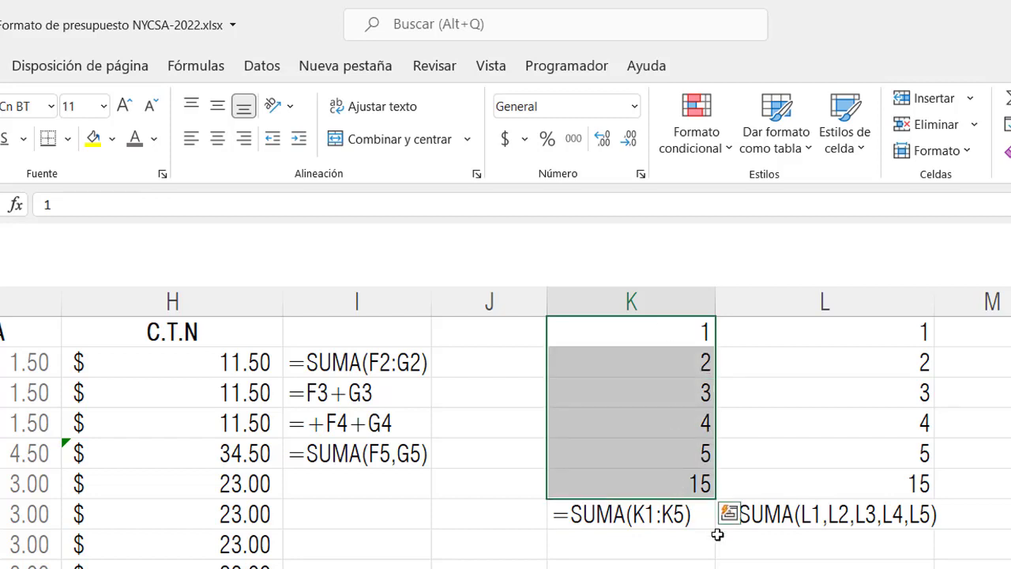
- Walk through L1 to L5 and the L6 total against the L7 note
click(782, 514)
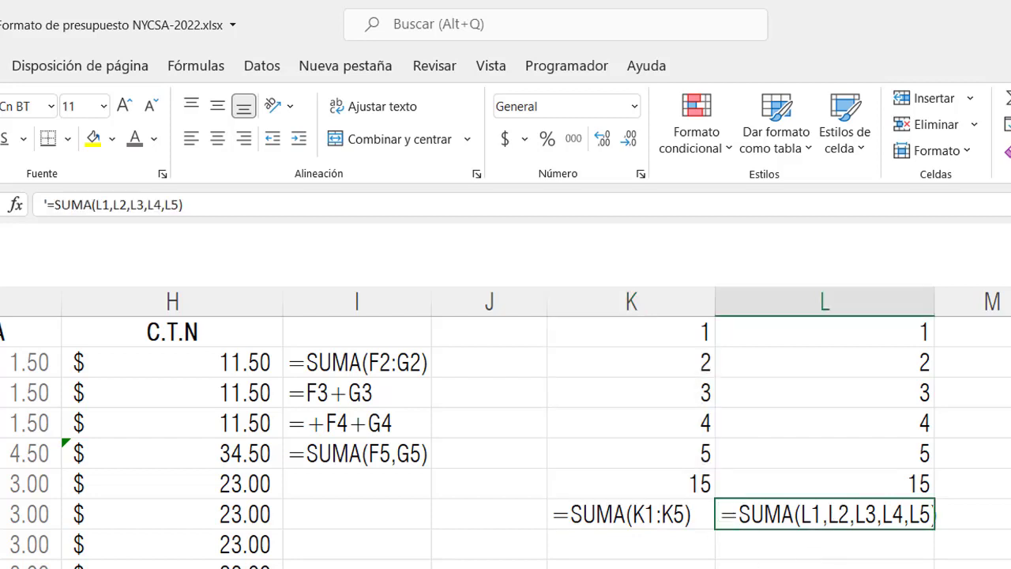
click(847, 331)
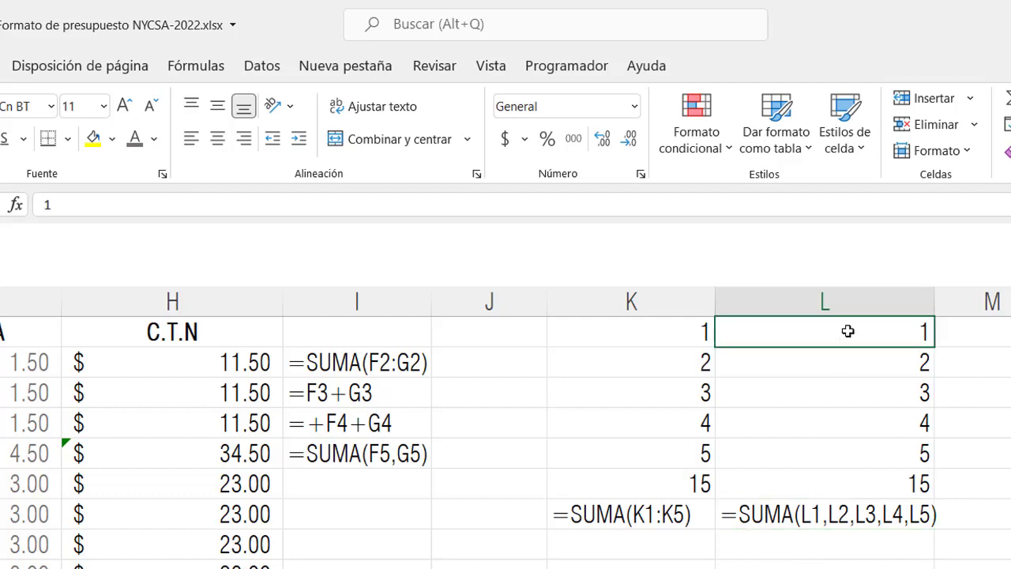
click(850, 362)
click(865, 396)
click(871, 426)
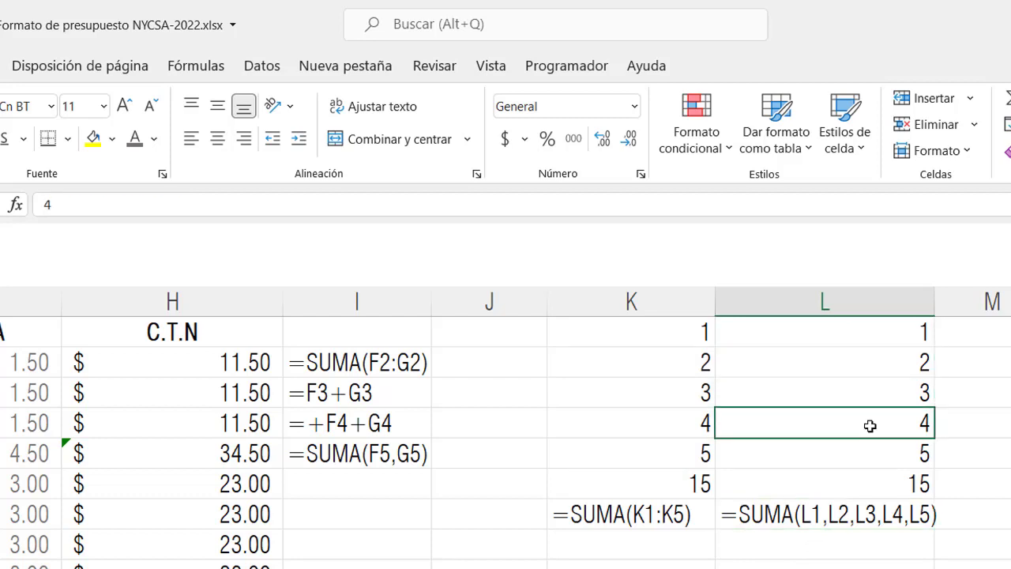
click(875, 449)
click(882, 486)
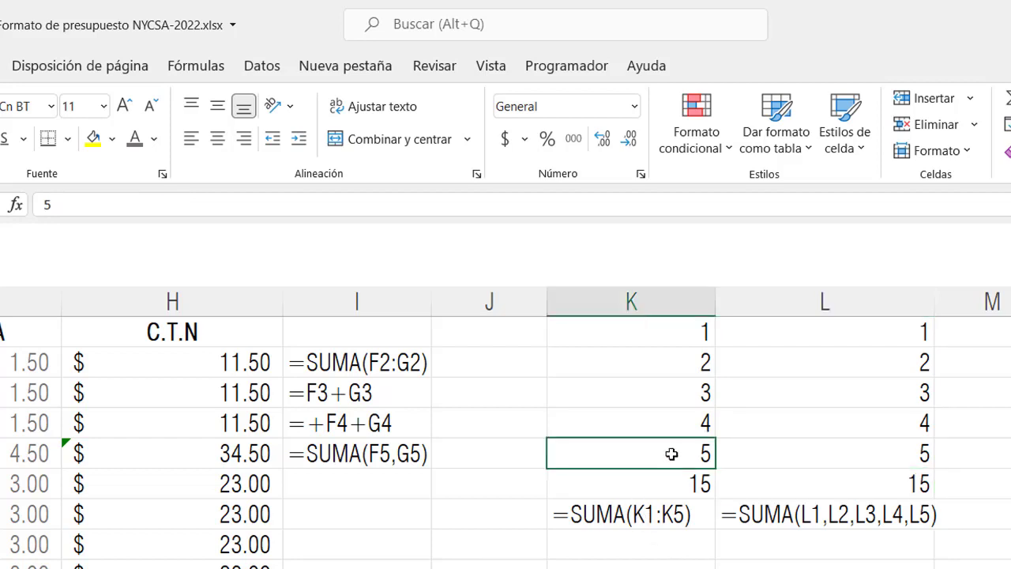
- Add a bottom border under K5:L5 to separate the values from the totals
drag(672, 453, 872, 454)
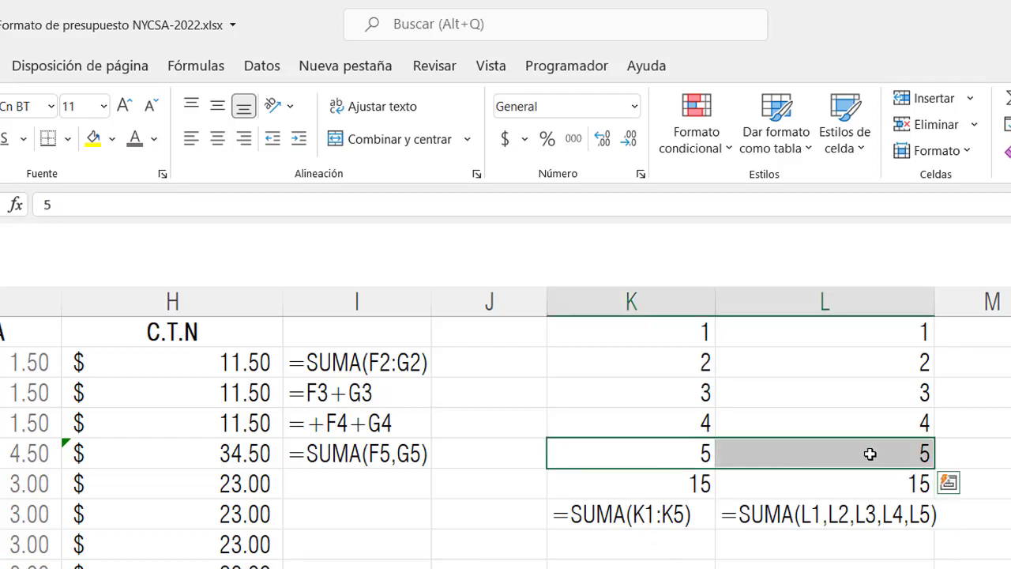
click(49, 144)
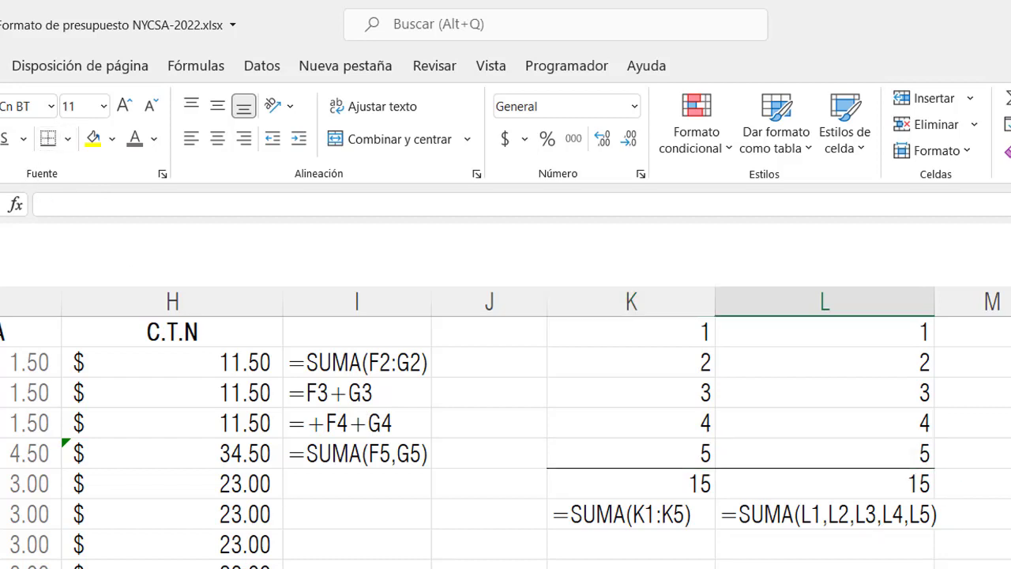
click(916, 523)
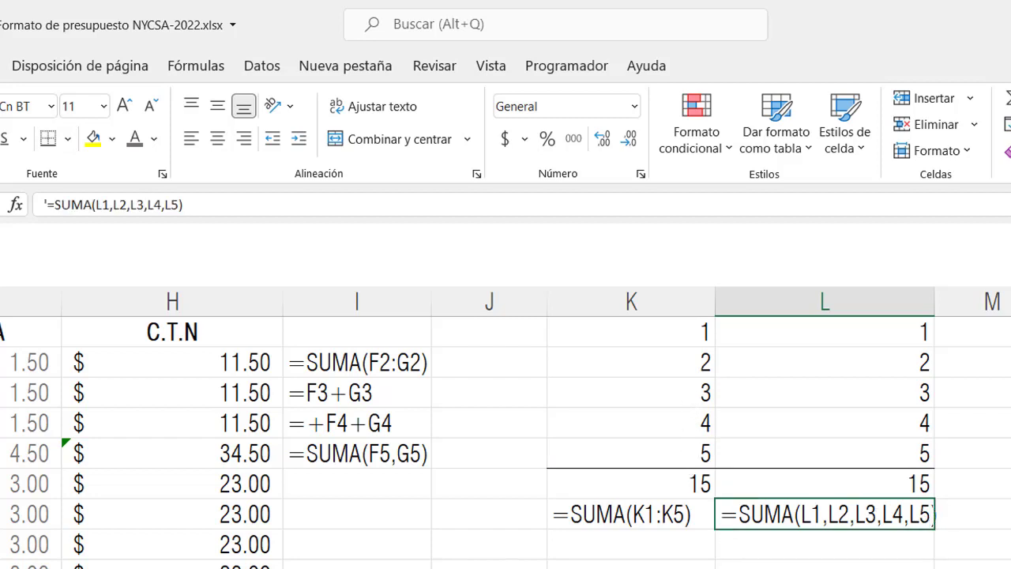
click(893, 331)
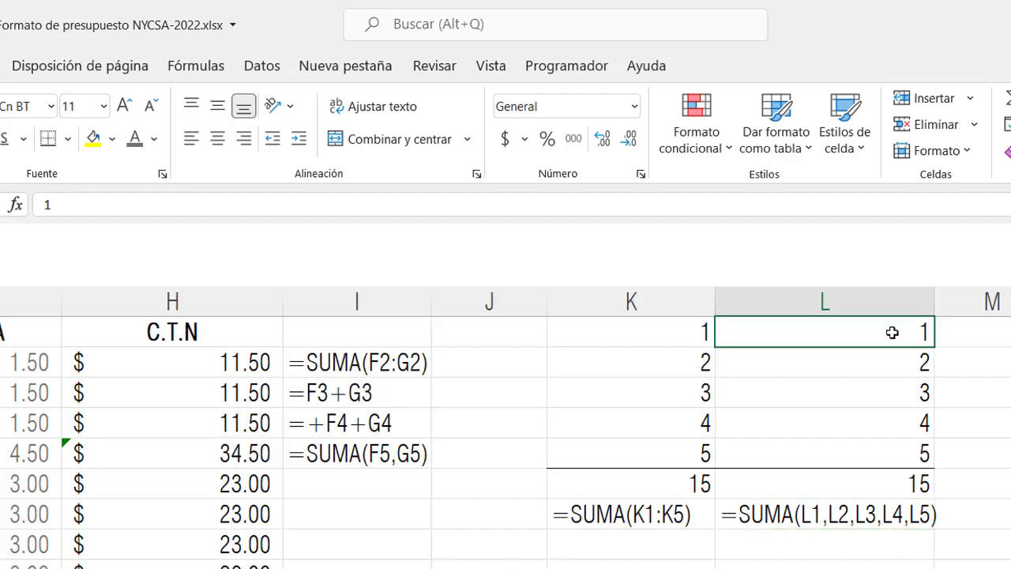
click(902, 363)
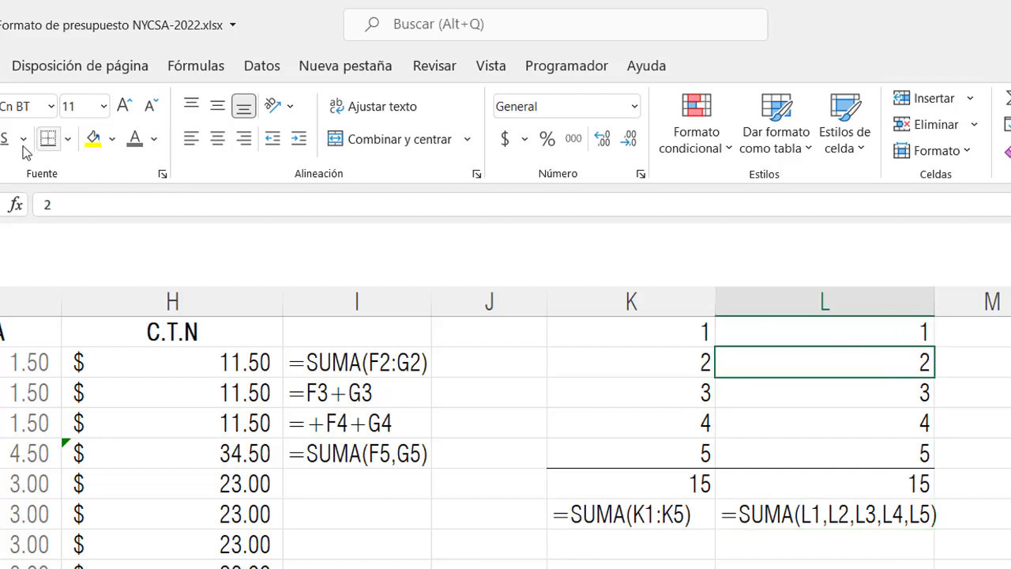
- Fill cell L2 with yellow
click(93, 139)
click(889, 516)
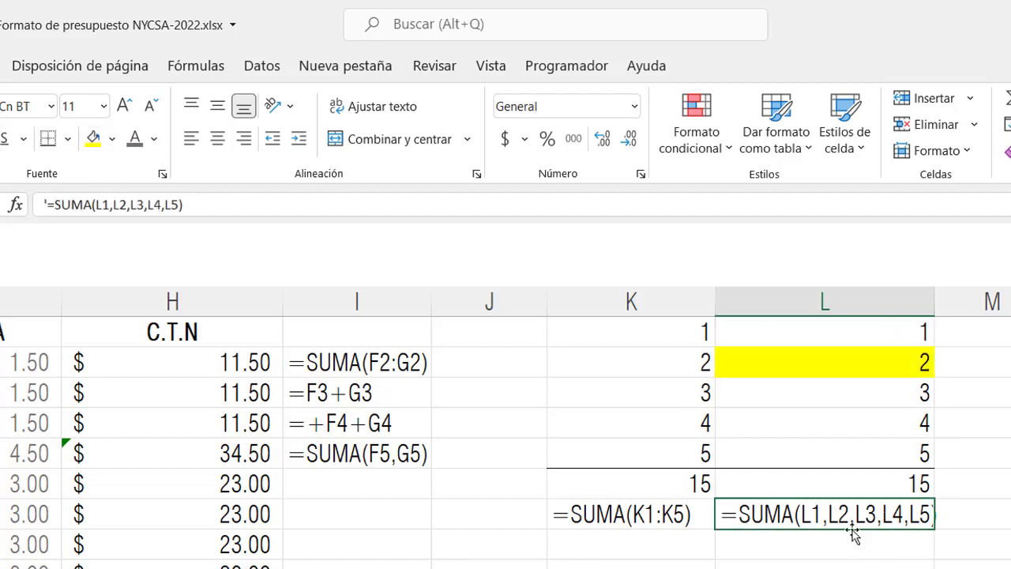
click(877, 362)
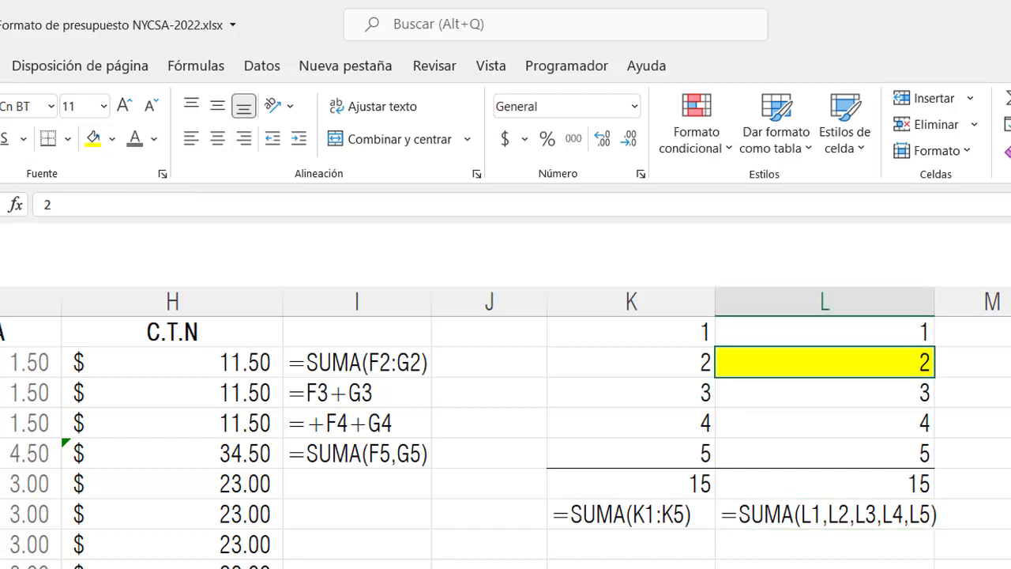
click(16, 393)
click(16, 363)
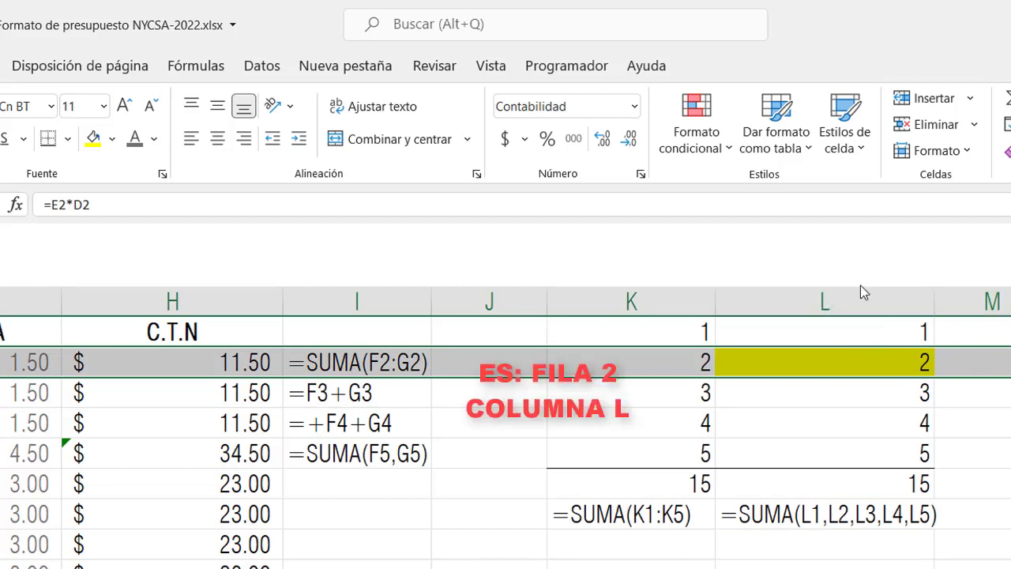
click(861, 364)
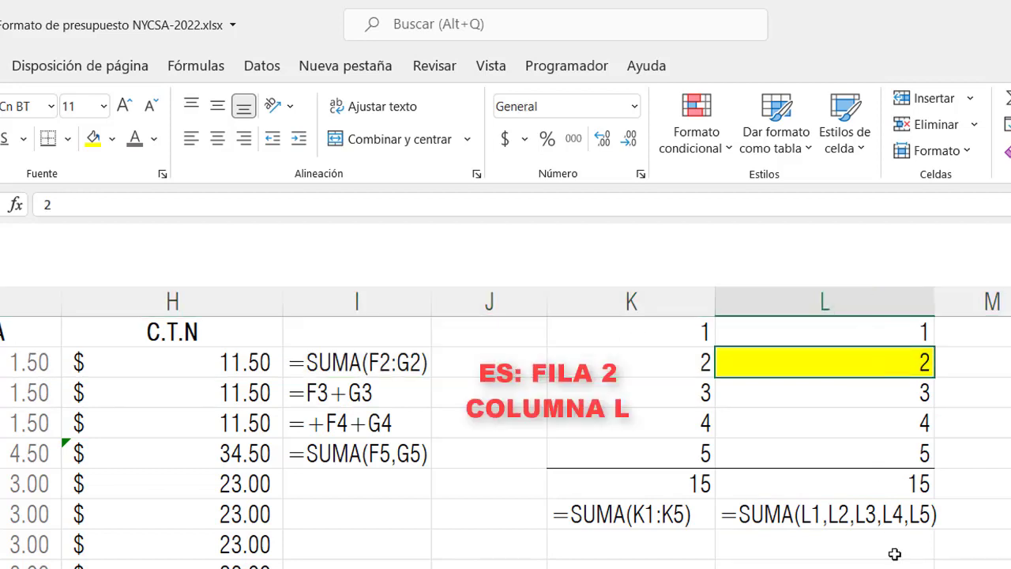
- Edit the L7 note to read =SUMA(L1,L3,L4,L5)
double_click(852, 516)
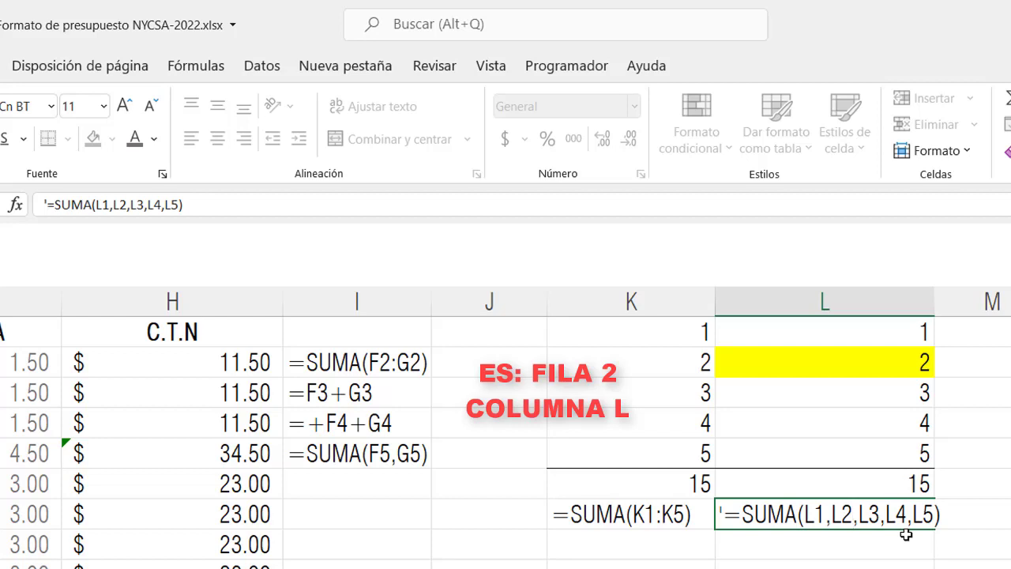
key(BackSpace)
key(BackSpace)
key(BackSpace)
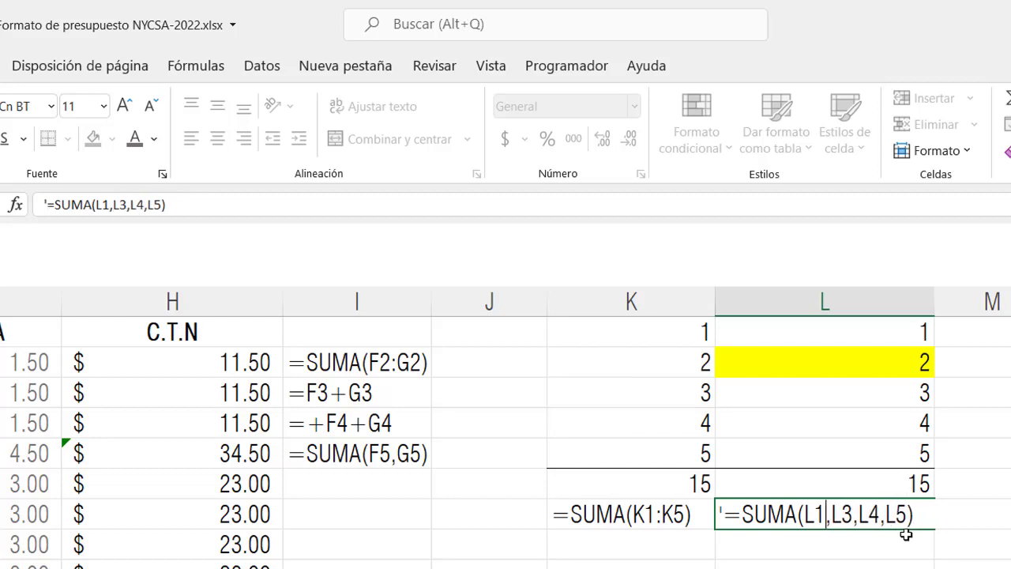
key(Return)
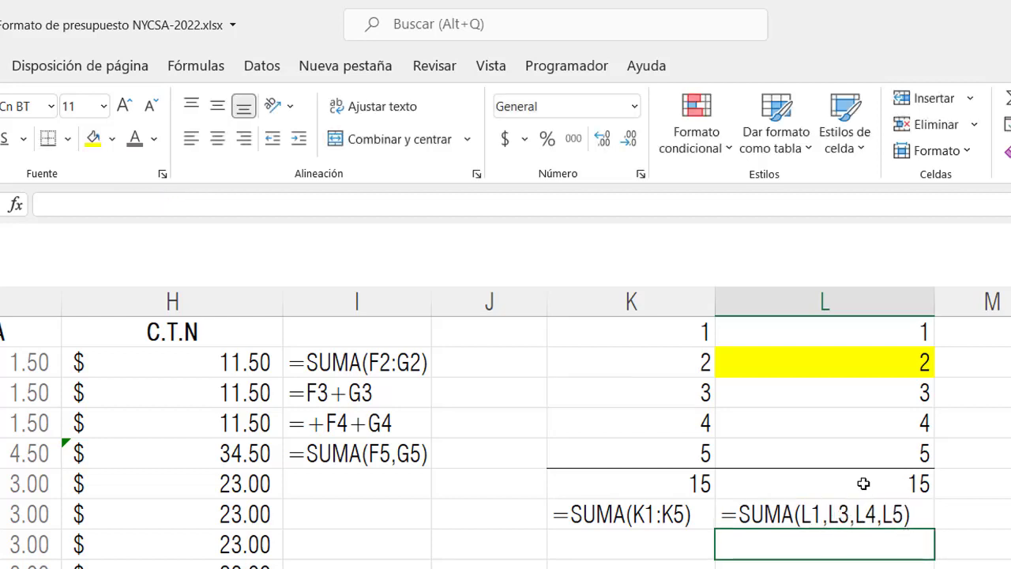
- Edit L6 to =SUMA(L1,L3,L4,L5) so it skips L2 and shows 13
click(864, 481)
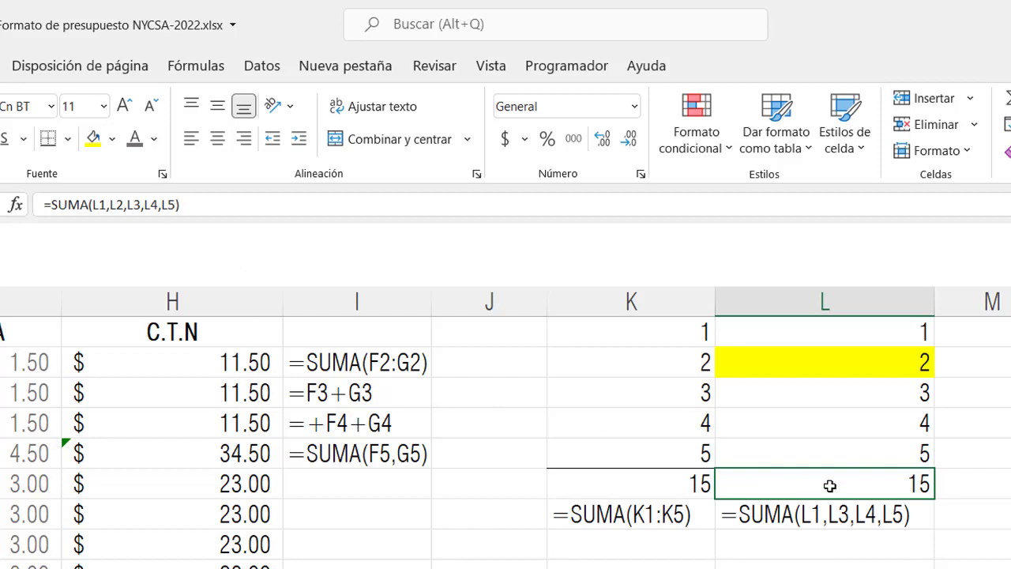
double_click(830, 486)
click(855, 490)
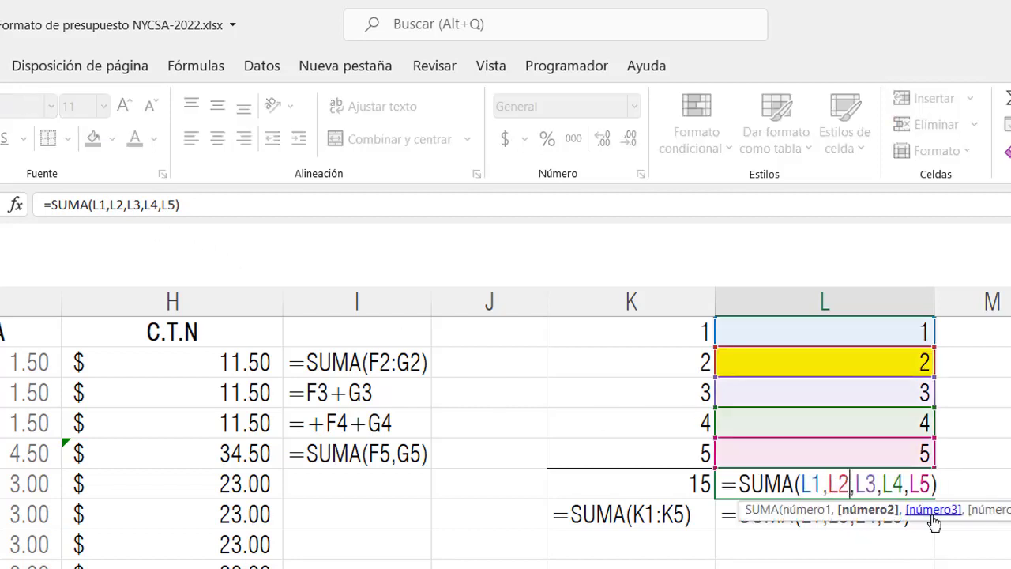
key(BackSpace)
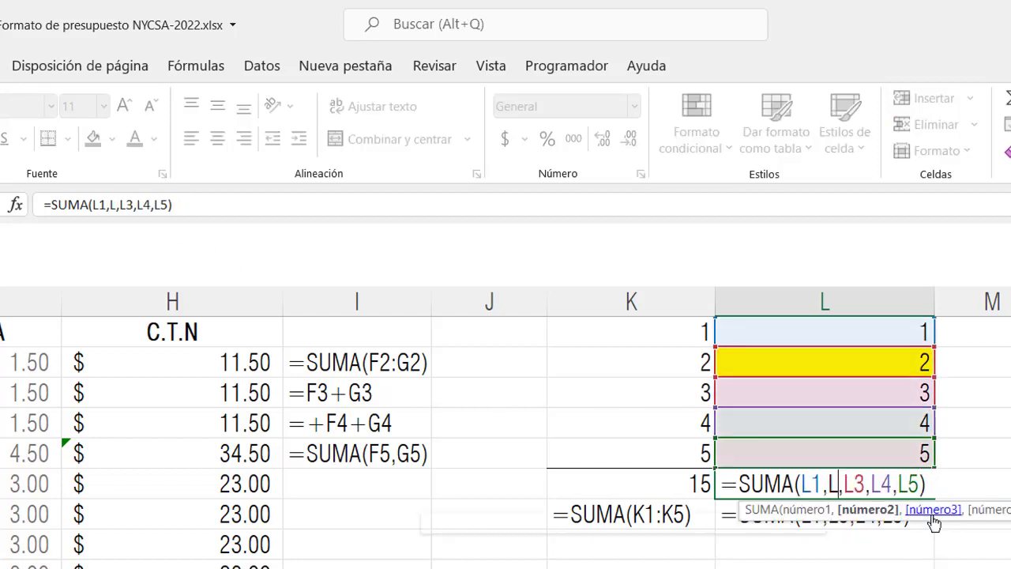
key(BackSpace)
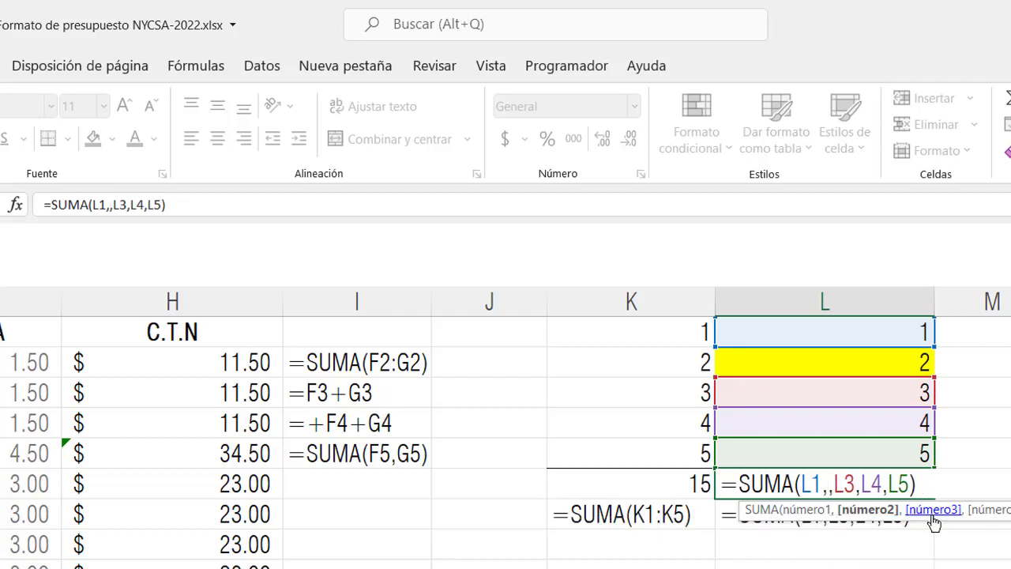
key(BackSpace)
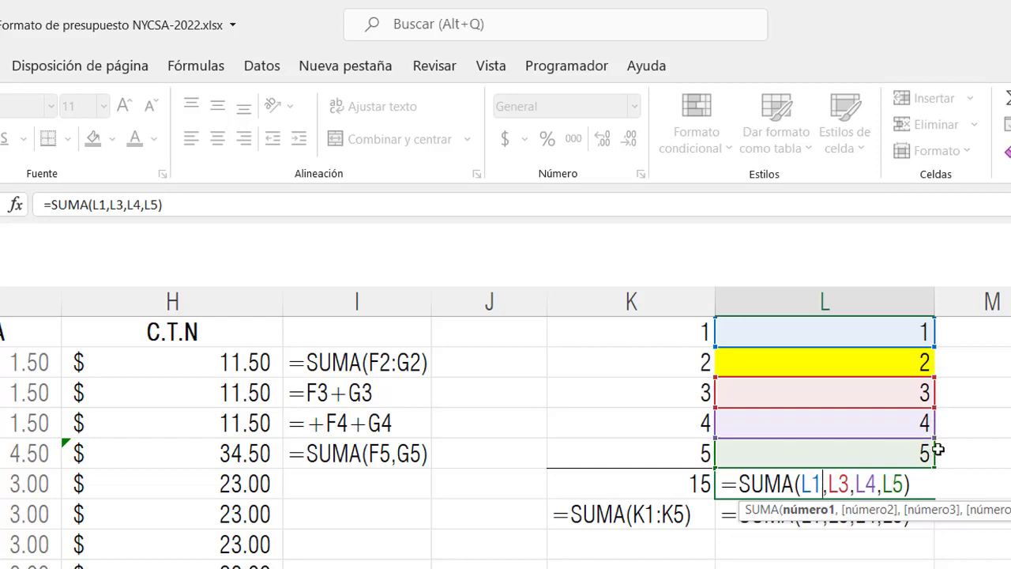
click(915, 484)
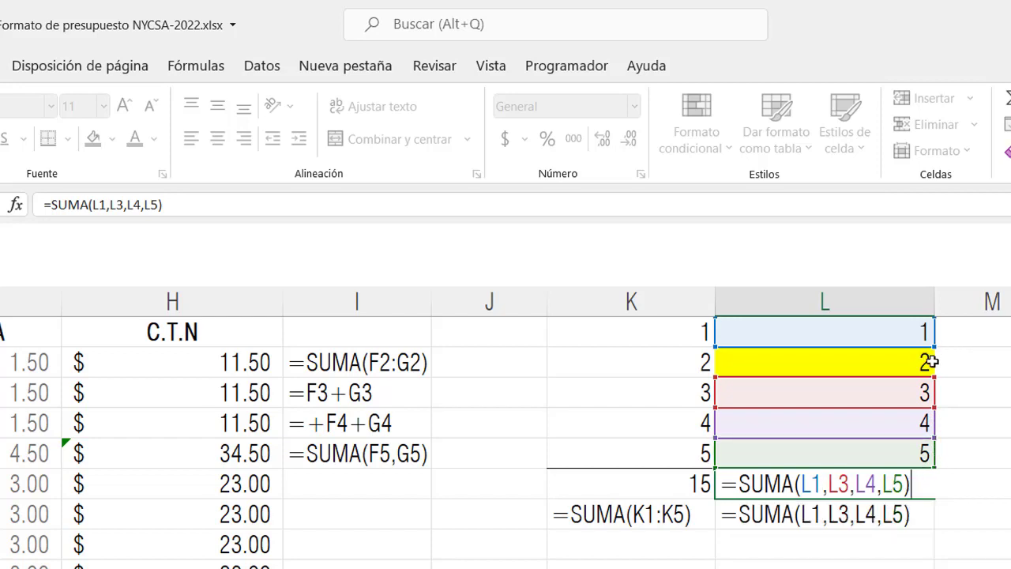
key(Return)
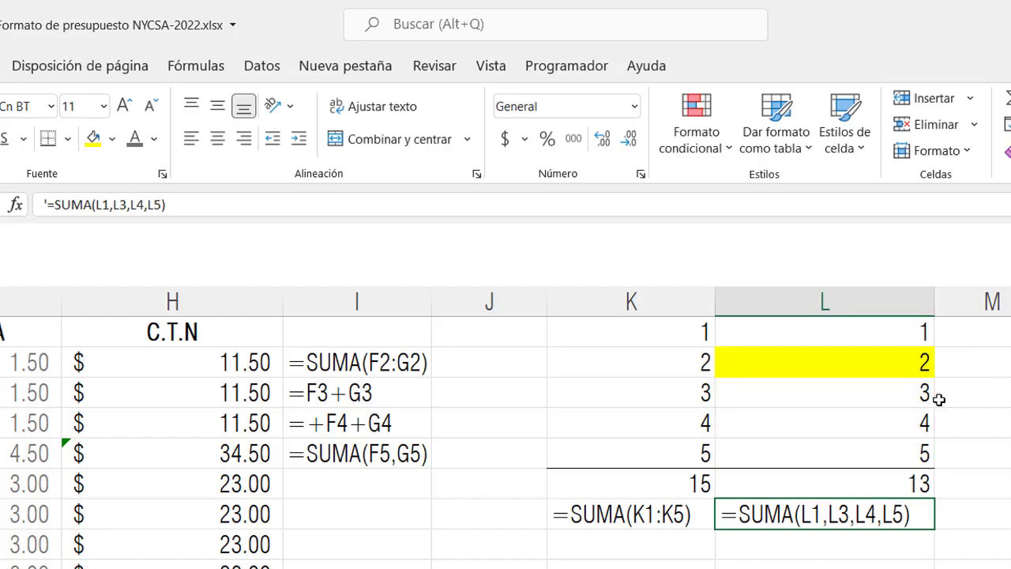
- Compare the K6 total with the corrected L6, then select the value 2 in K2
click(666, 480)
click(893, 488)
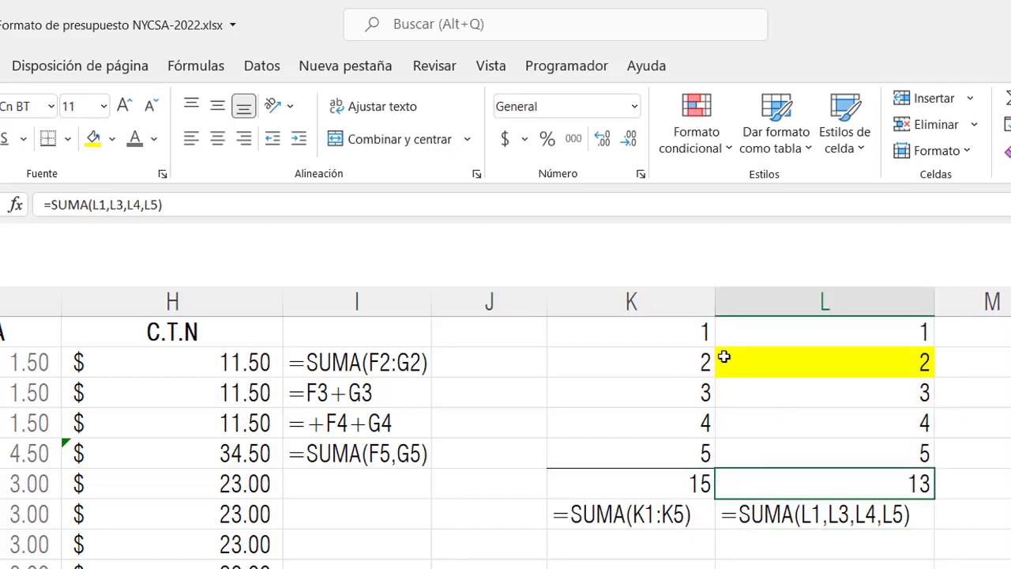
click(676, 362)
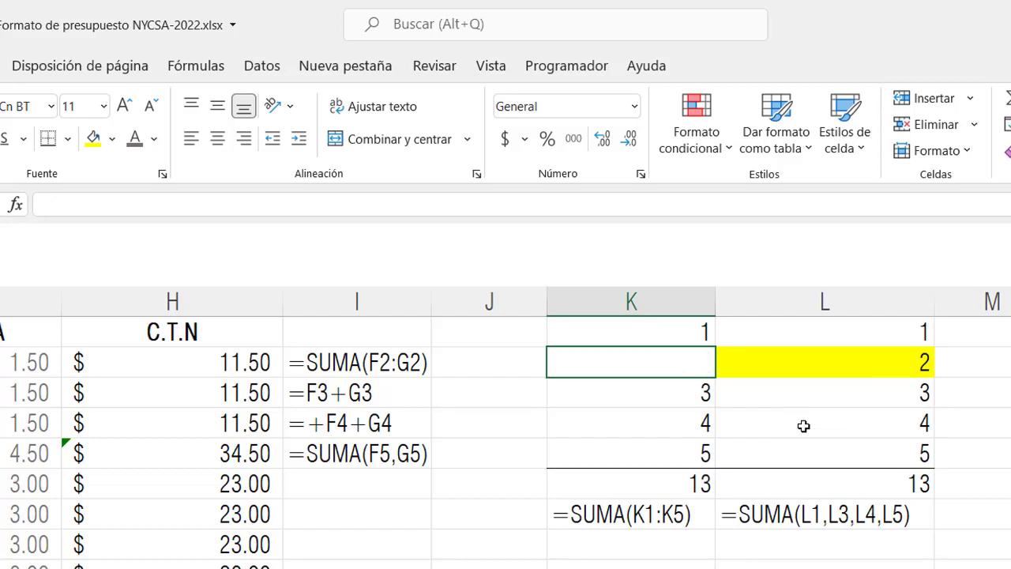
- Check cells K7, K2, L2 and L7, then expand the grouped columns A–E
click(662, 517)
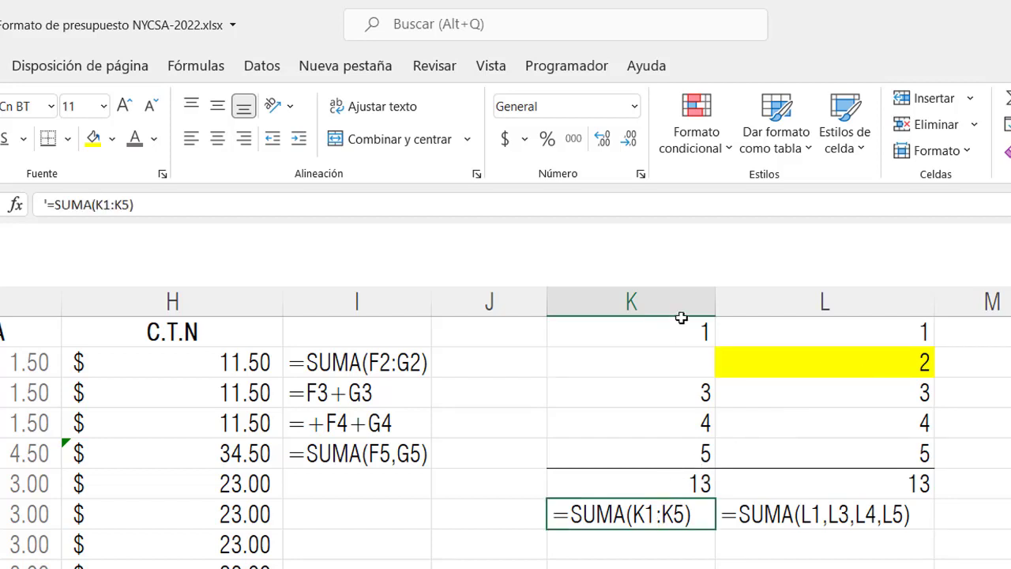
click(681, 361)
click(872, 366)
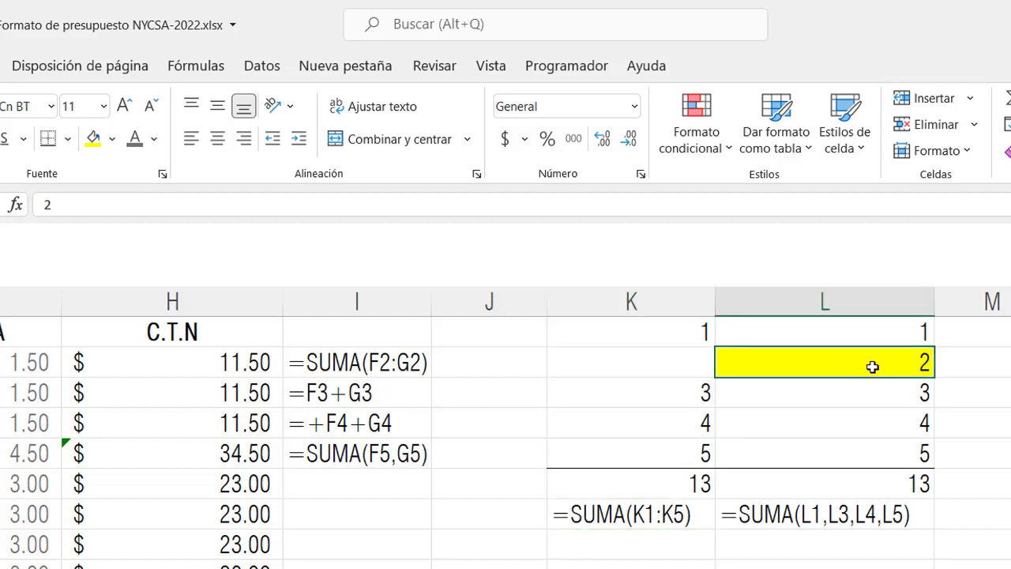
click(644, 508)
click(809, 514)
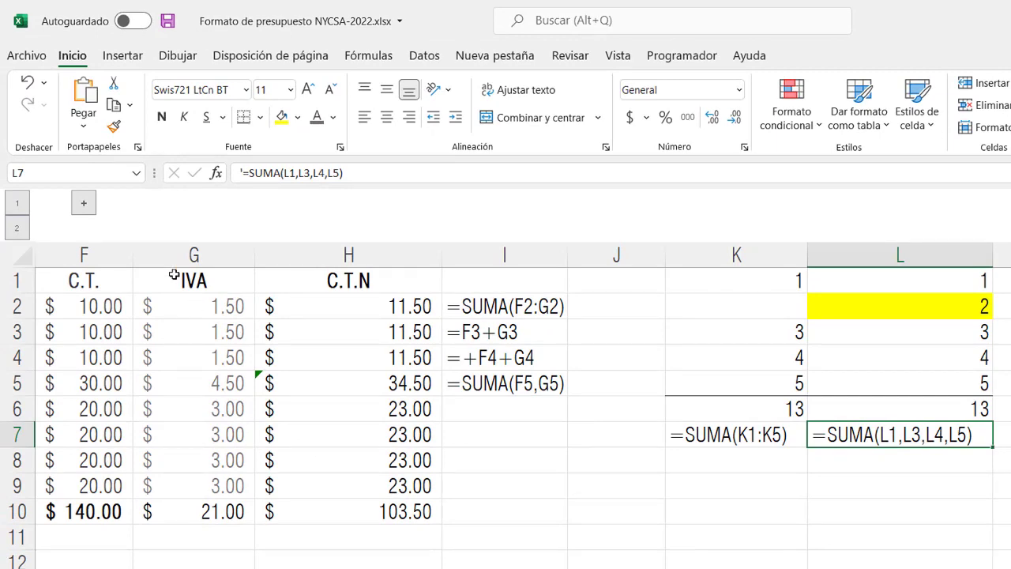
click(84, 204)
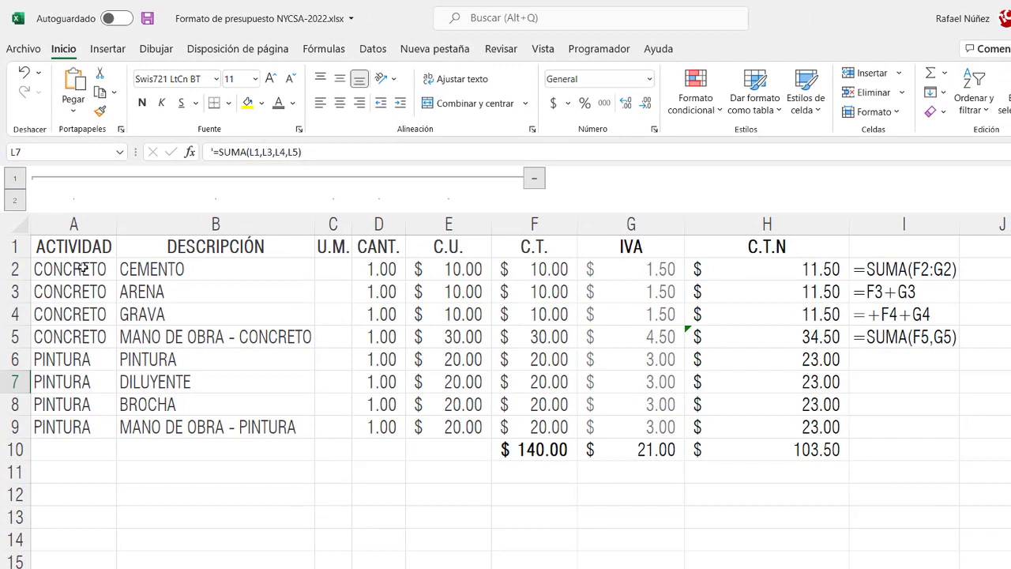
- Reset the CONCRETO rows A2:F5 to the Automático font colour
drag(83, 268, 295, 338)
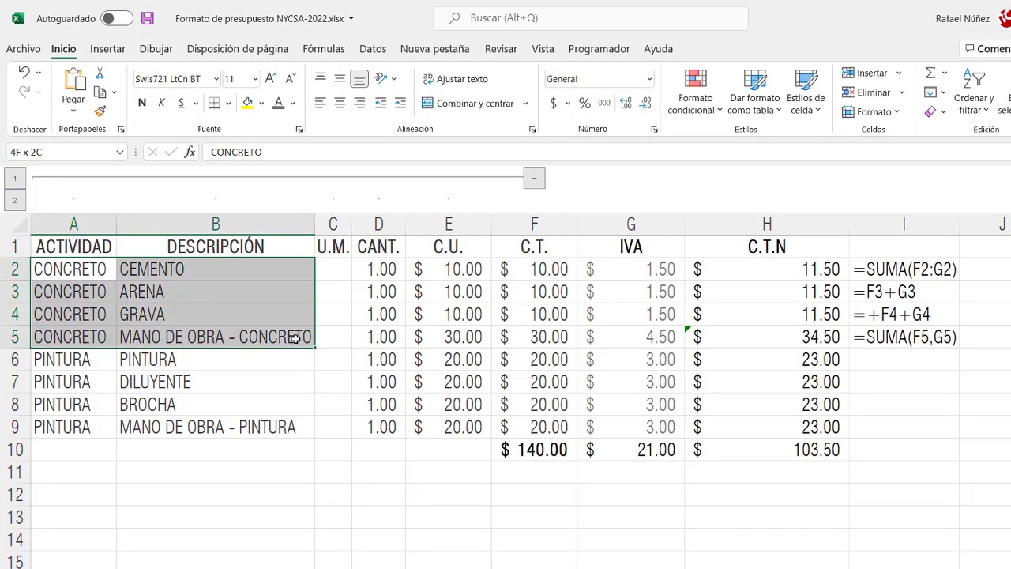
click(292, 103)
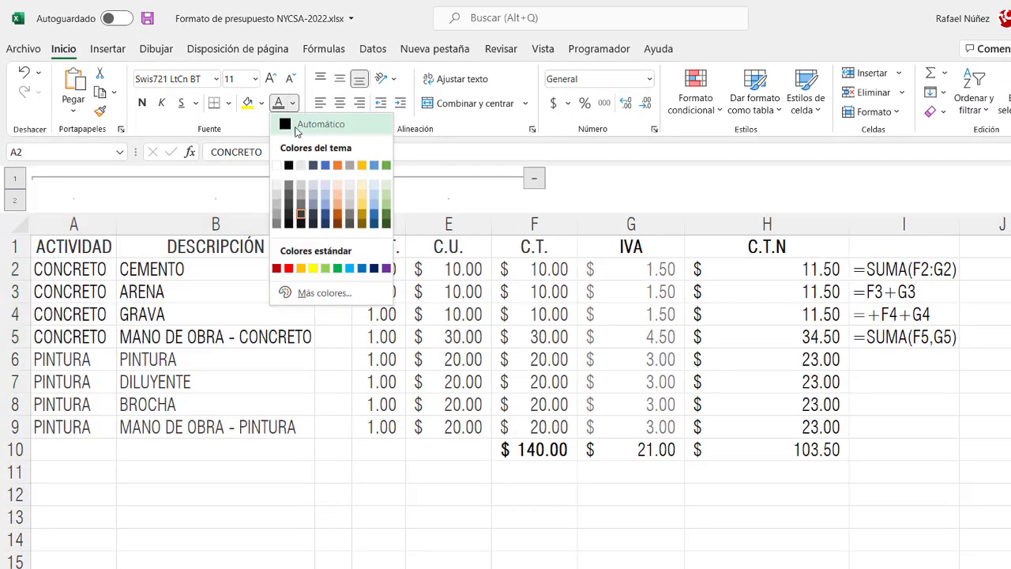
click(297, 126)
click(324, 469)
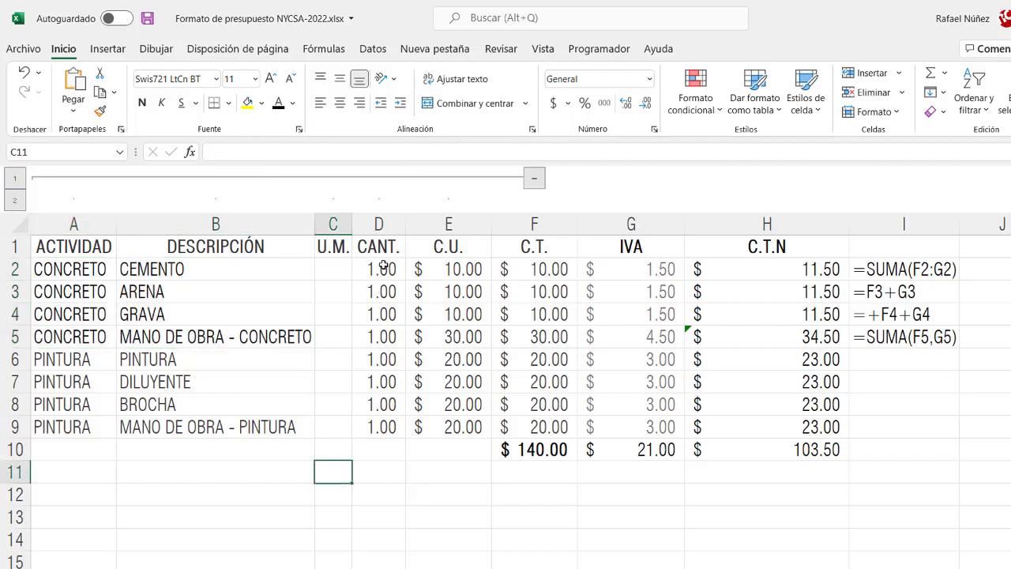
drag(383, 267, 385, 337)
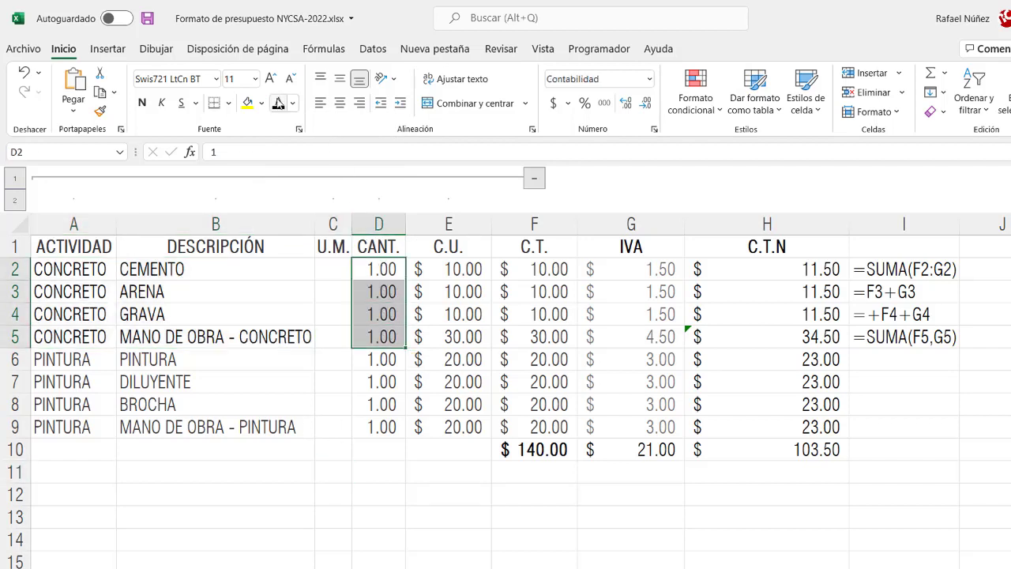
click(278, 103)
drag(453, 268, 454, 338)
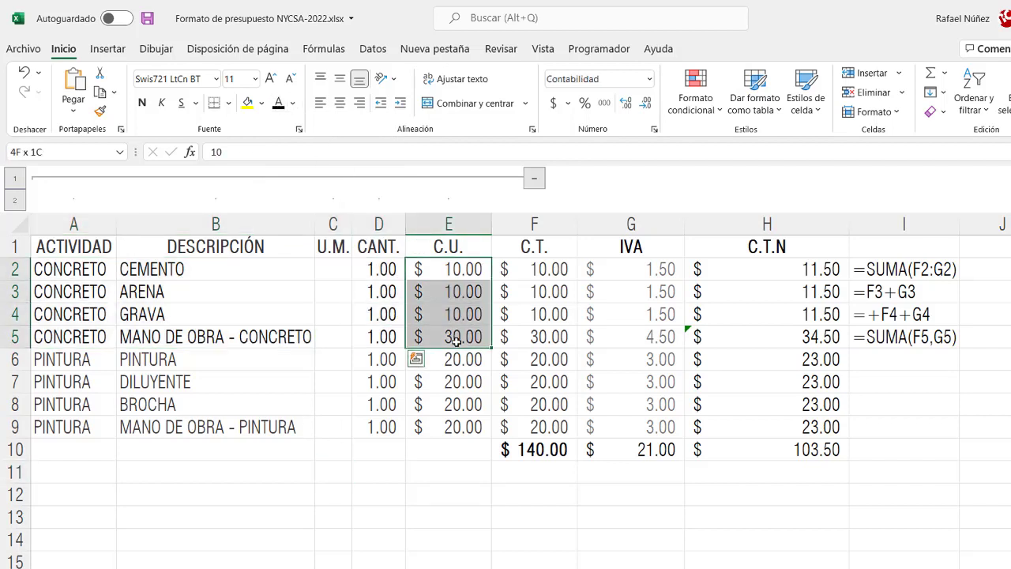
click(278, 104)
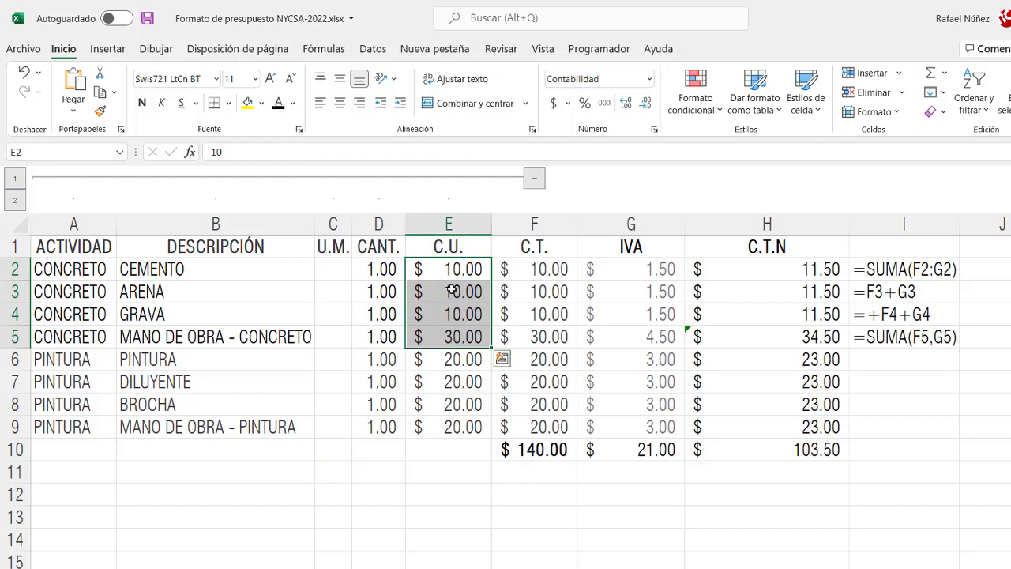
drag(548, 268, 553, 341)
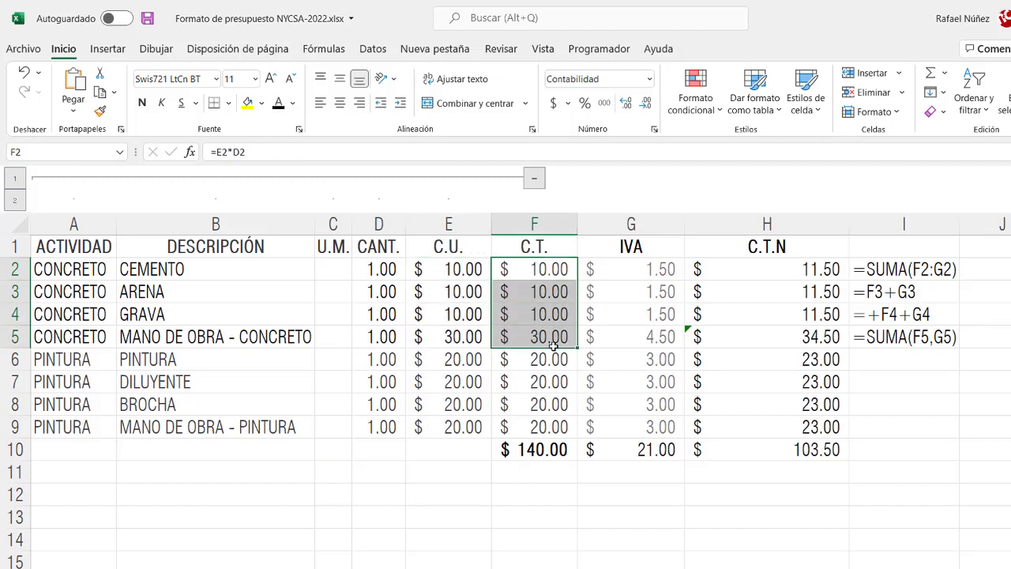
click(278, 103)
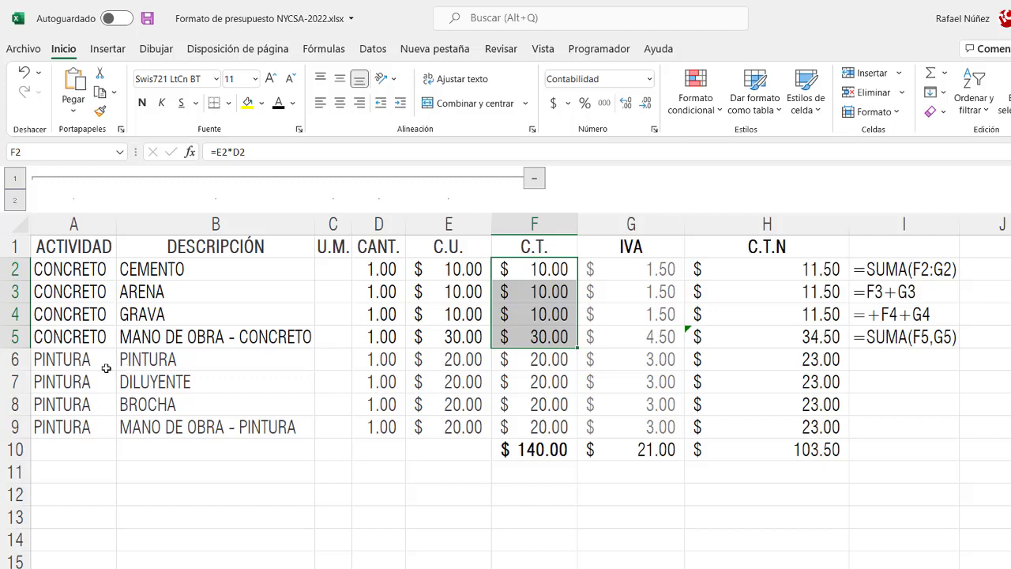
- Make the PINTURA rows A6:F9 red, then select the C.T. total in F10
mouse_move(56, 359)
mouse_down()
mouse_move(460, 387)
mouse_move(544, 433)
mouse_up()
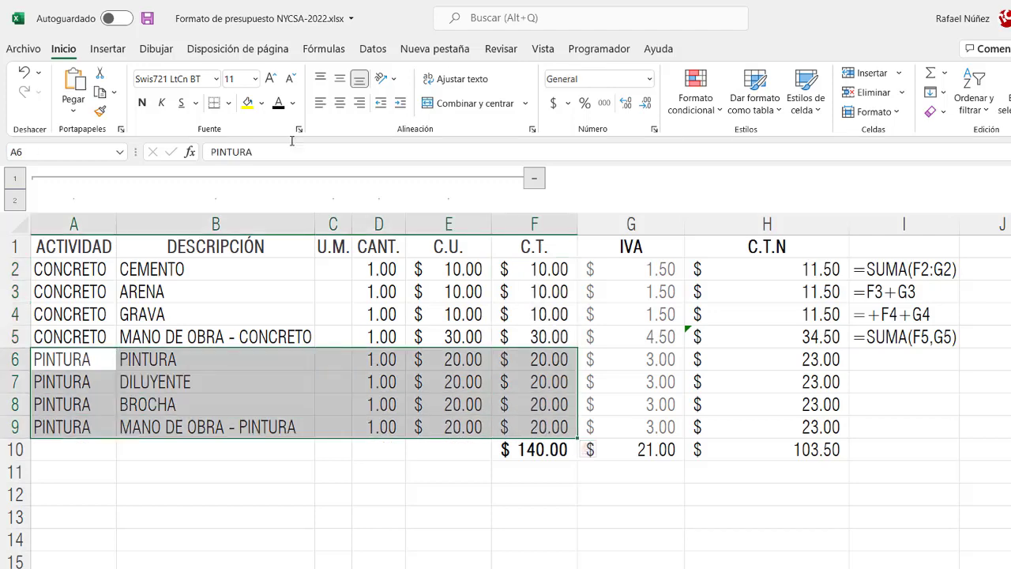
click(293, 103)
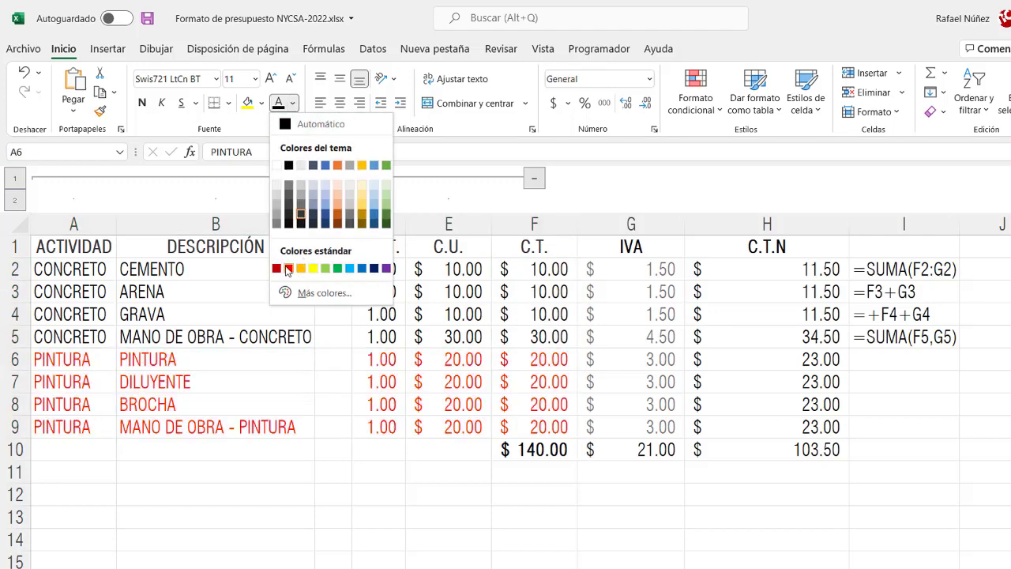
click(289, 269)
click(258, 485)
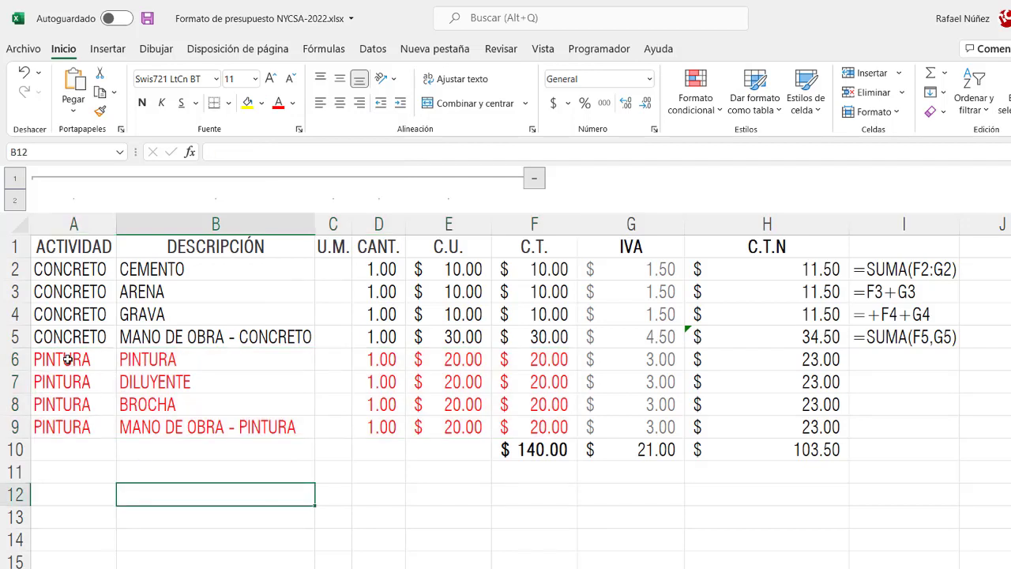
click(50, 337)
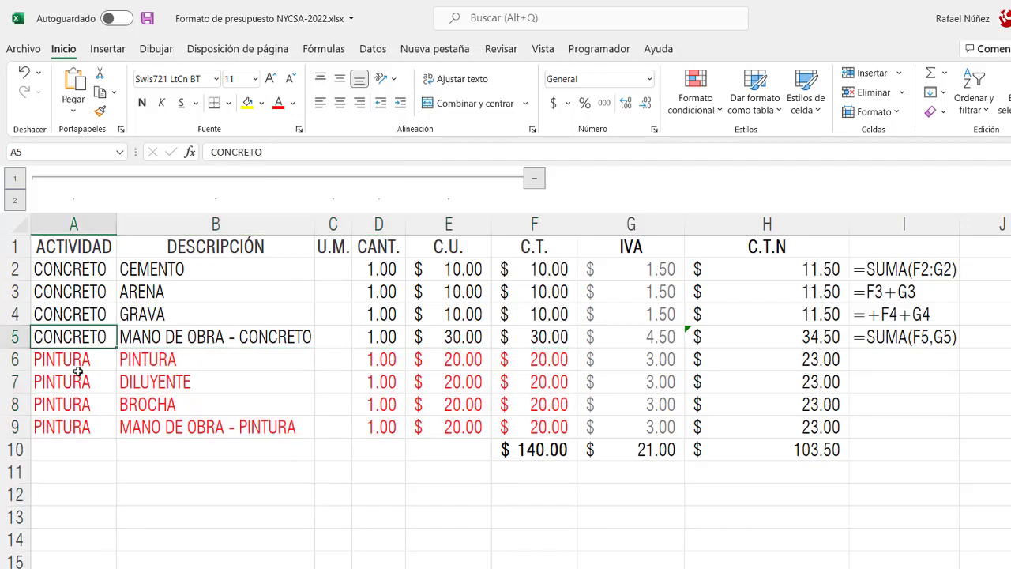
drag(75, 361, 515, 403)
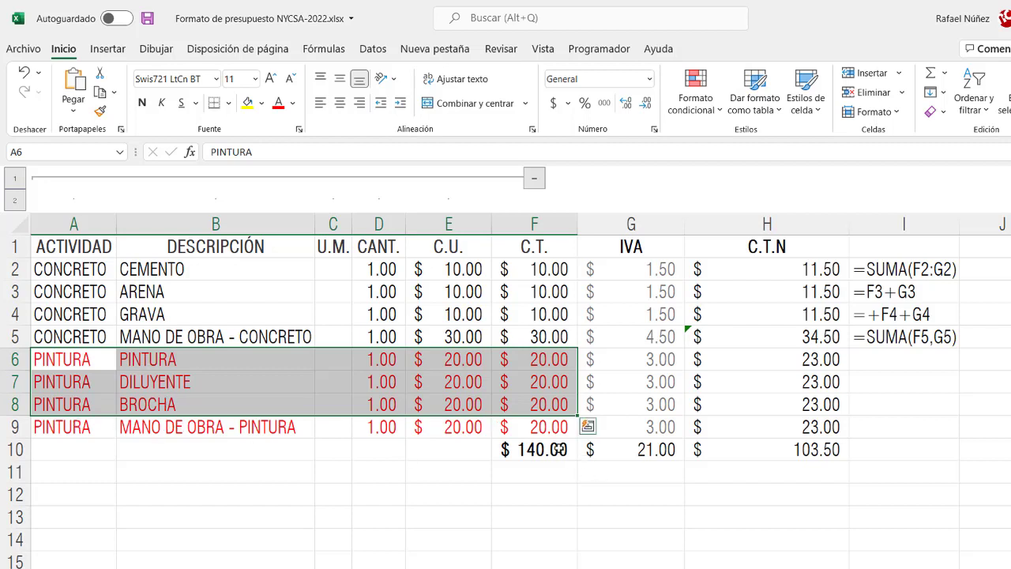
click(559, 448)
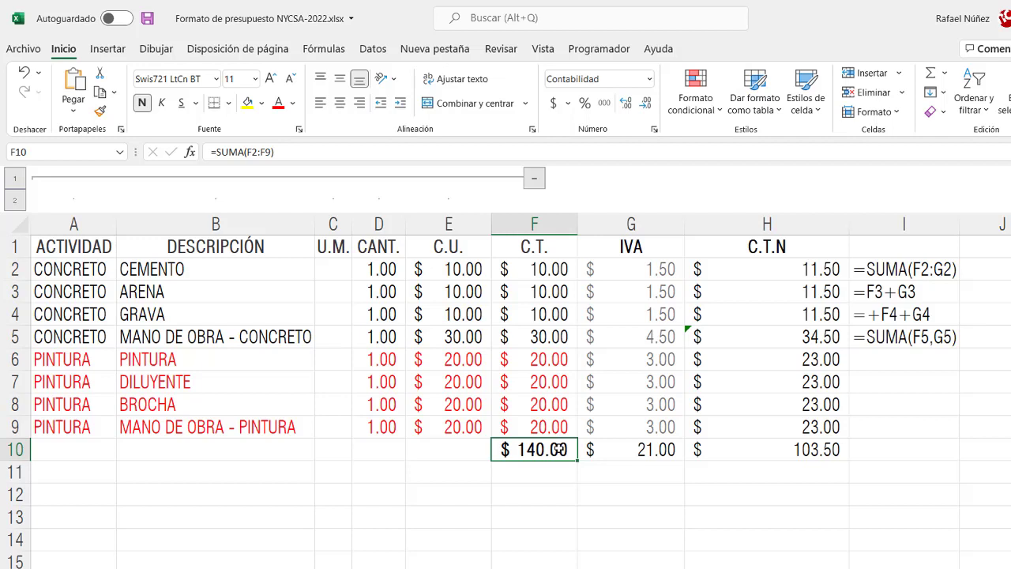
- Review the formulas in F10, H2, G2, F2, the I2:I5 notes and the H2:H5 totals
double_click(557, 449)
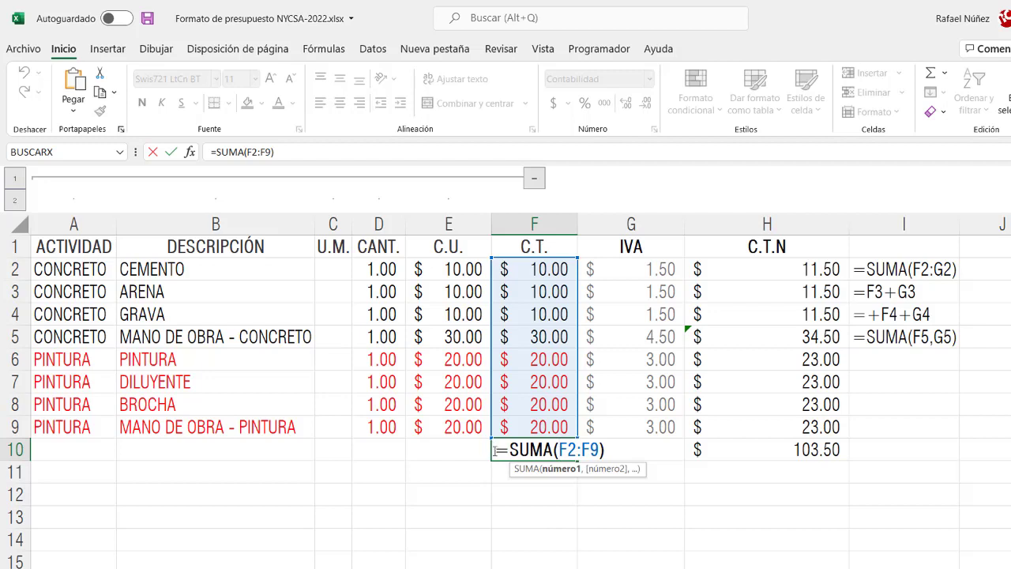
drag(498, 448, 509, 449)
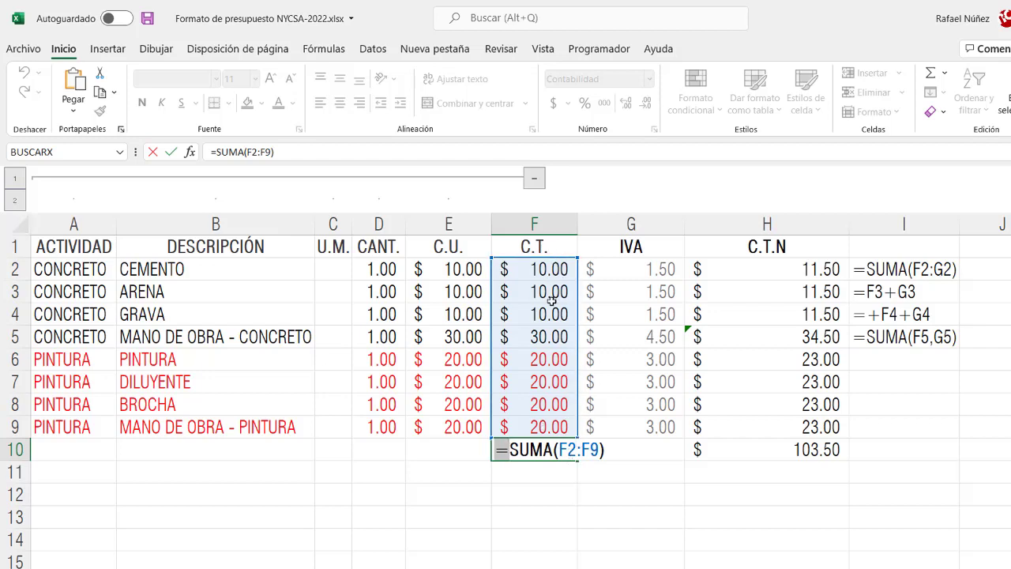
key(ctrl+Return)
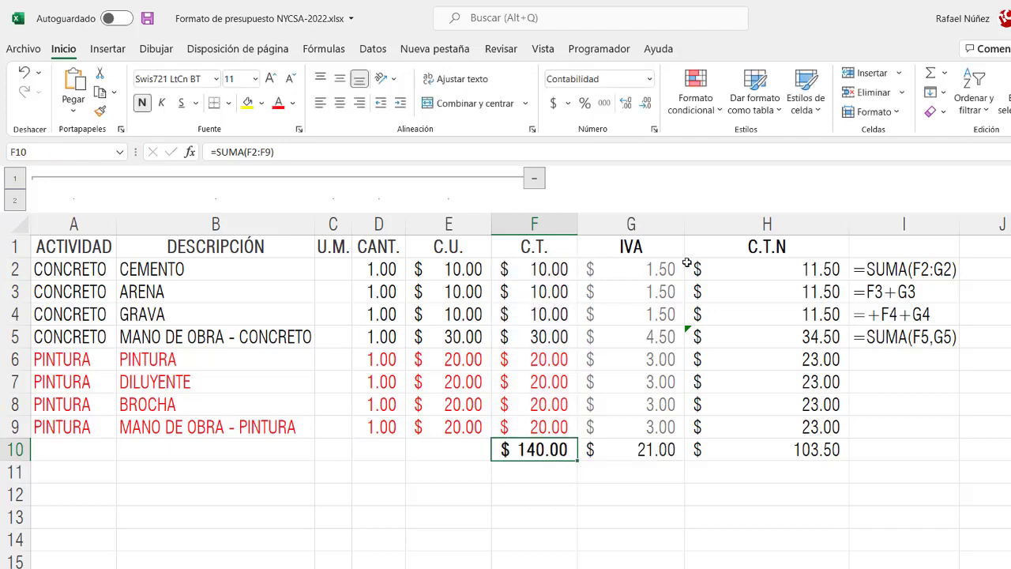
click(803, 269)
double_click(804, 269)
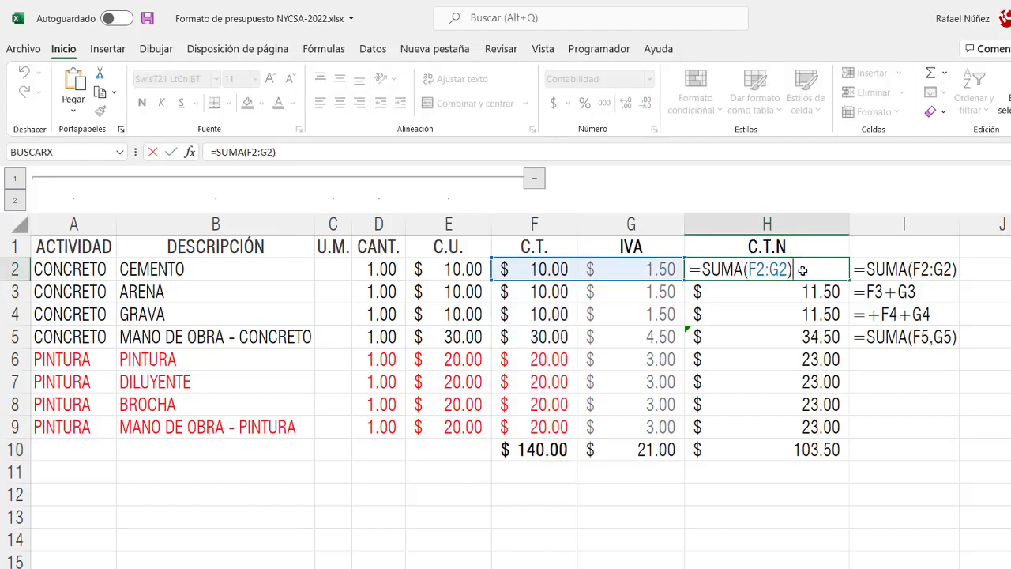
key(Escape)
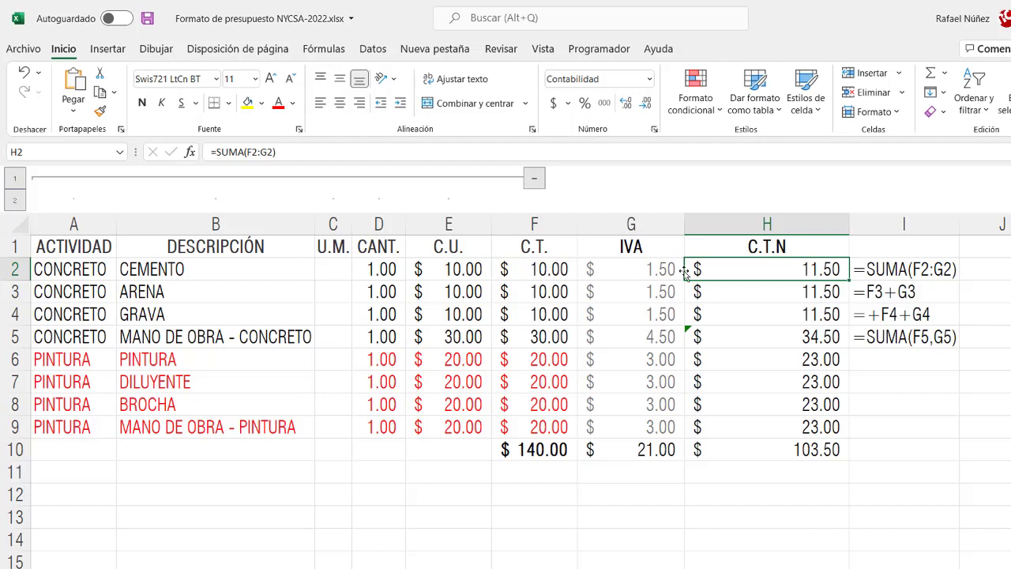
click(651, 269)
click(537, 269)
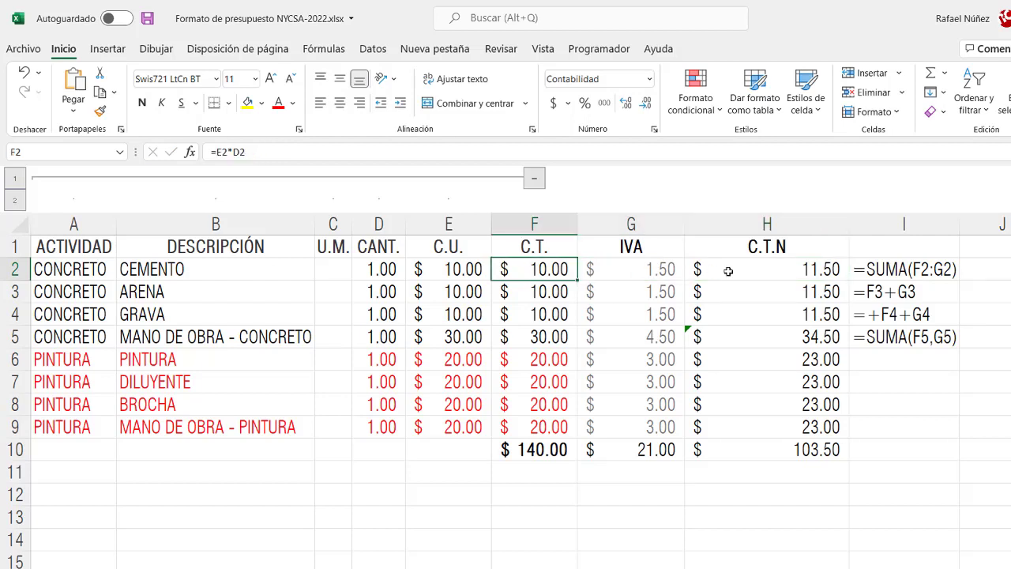
double_click(788, 270)
drag(904, 269, 908, 338)
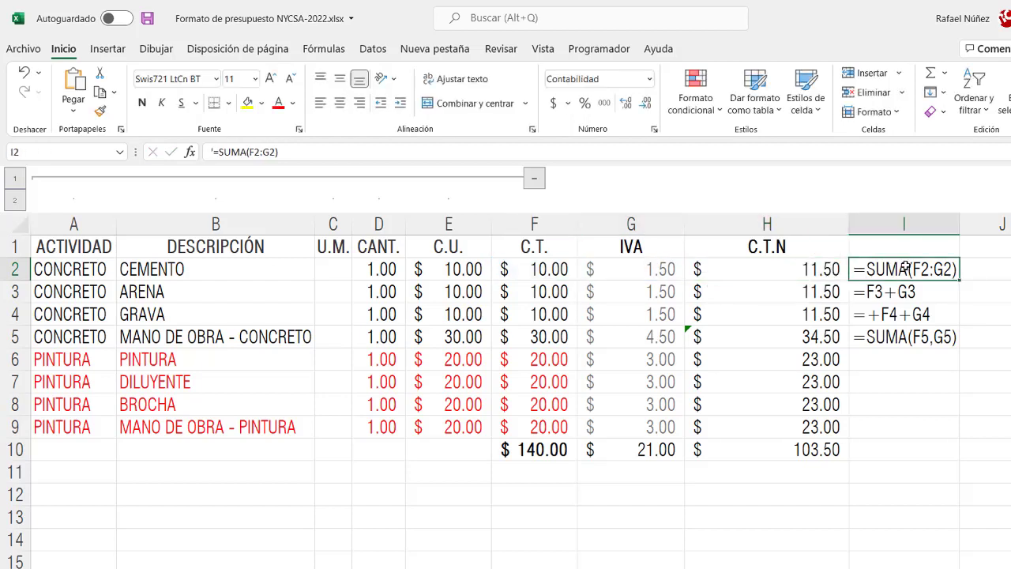
click(819, 277)
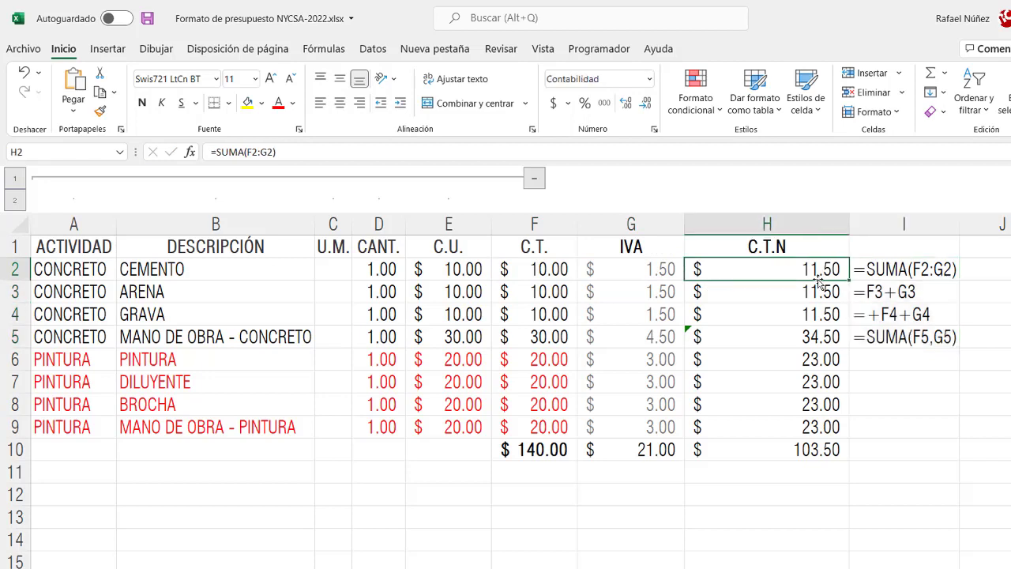
click(814, 292)
click(816, 314)
click(812, 334)
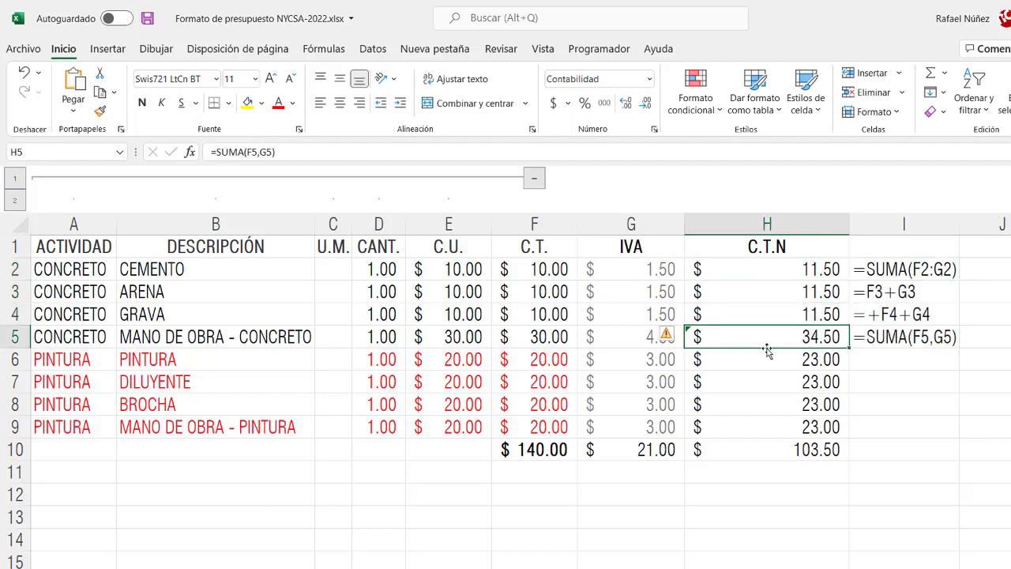
- Dismiss the inconsistent-formula warning on G5 with Omitir error
click(668, 337)
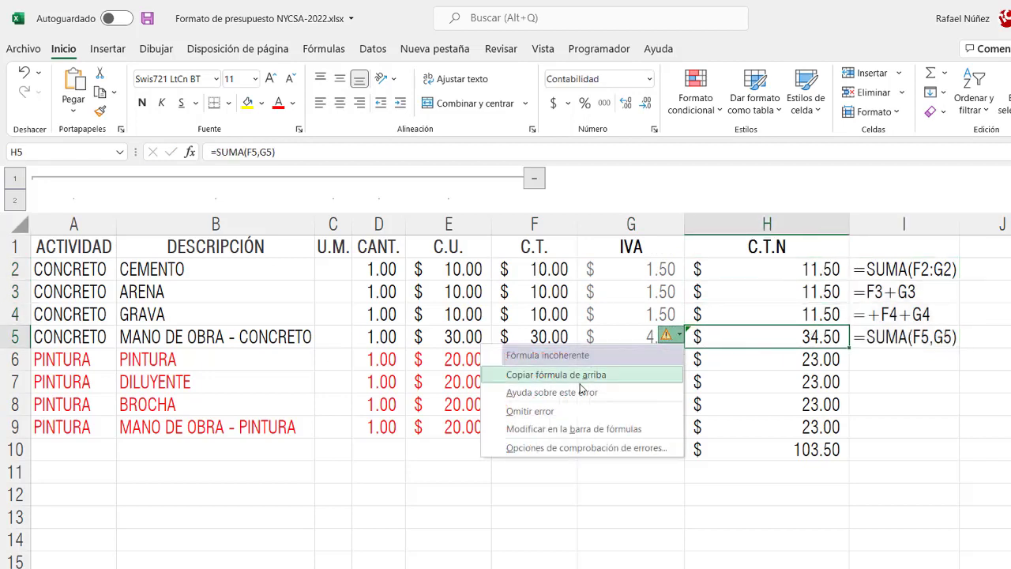
click(571, 412)
click(660, 504)
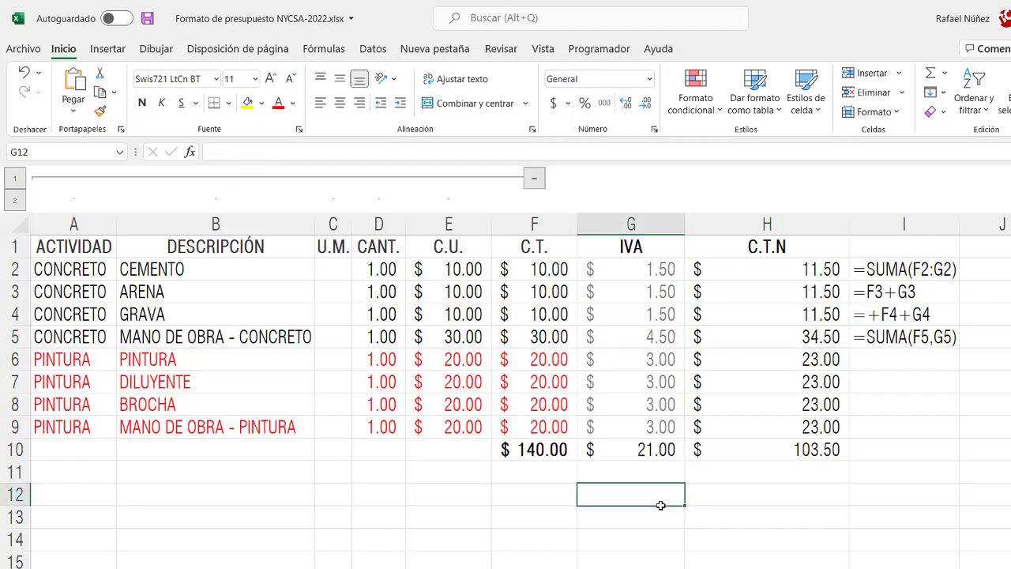
- Check the F10 and G10 sum formulas, then clear the IVA total in G10
click(552, 450)
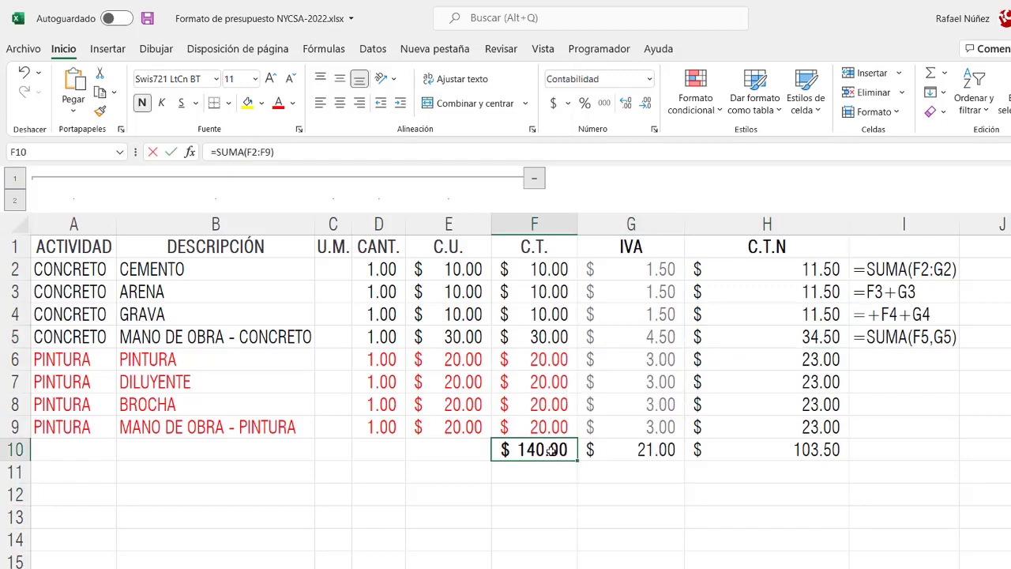
double_click(553, 449)
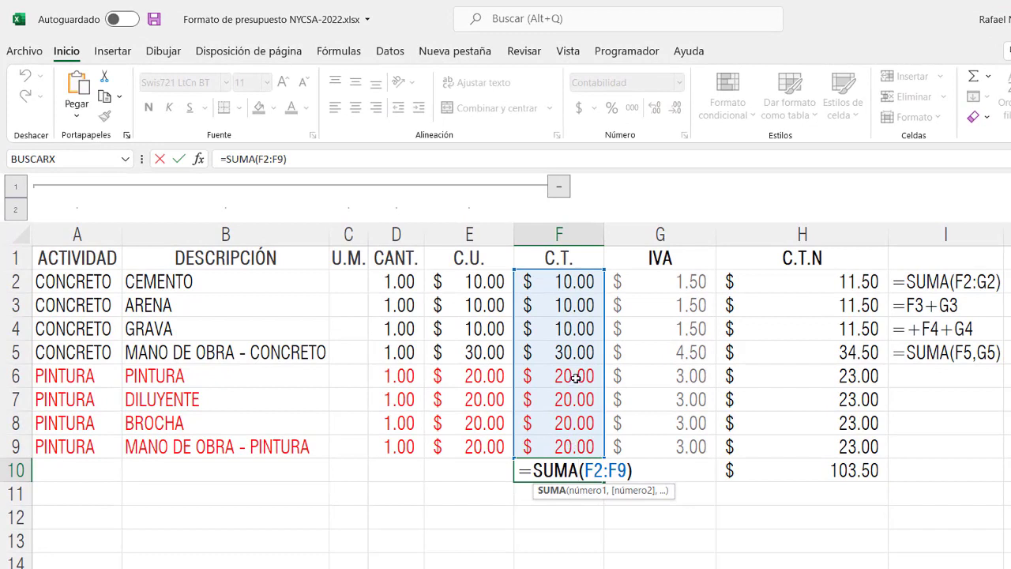
key(Escape)
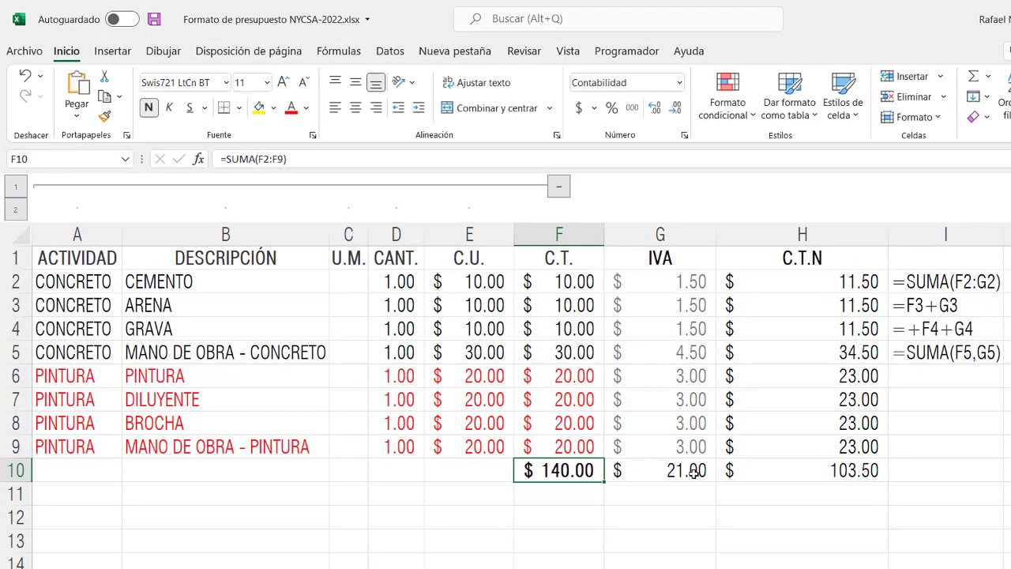
click(694, 473)
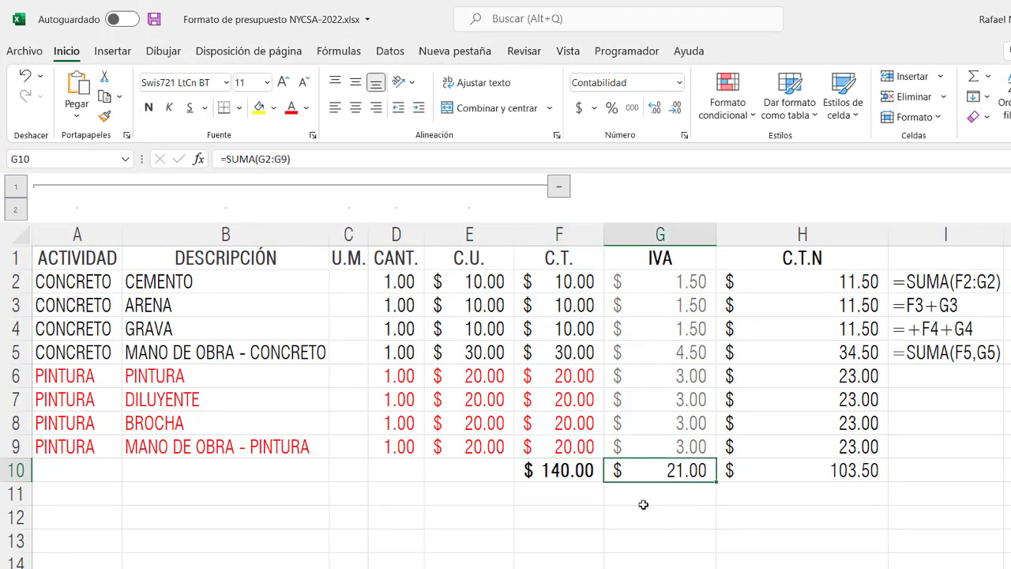
double_click(657, 471)
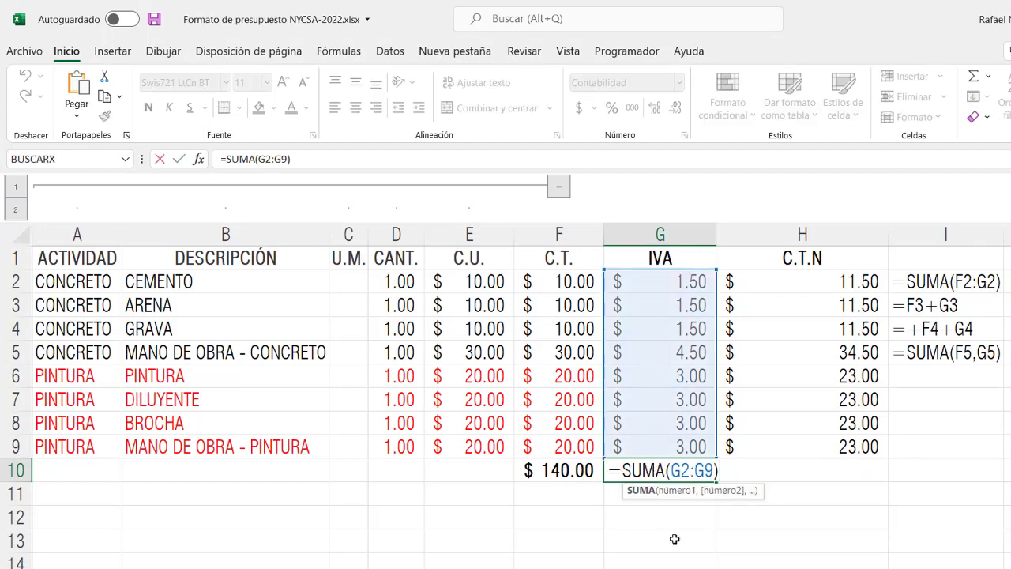
key(Escape)
key(Delete)
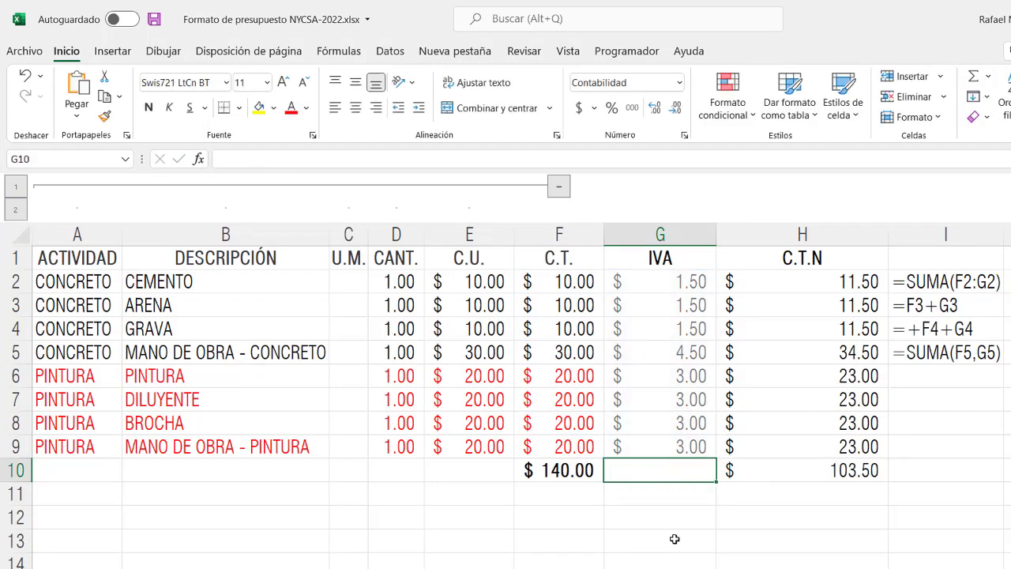
- Reset row 9 (A9:H9) to the Automático black font colour
click(808, 466)
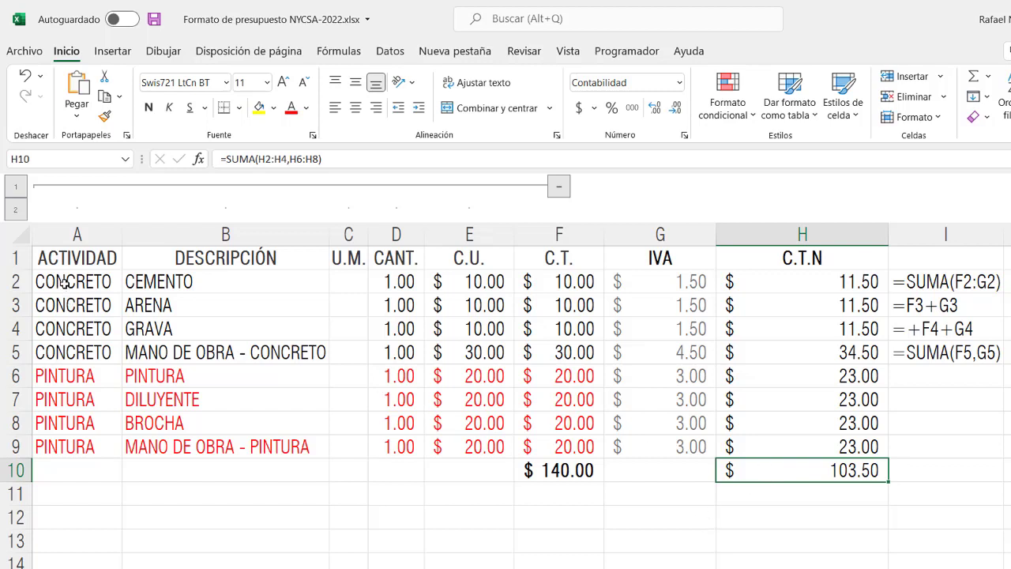
drag(58, 444, 835, 453)
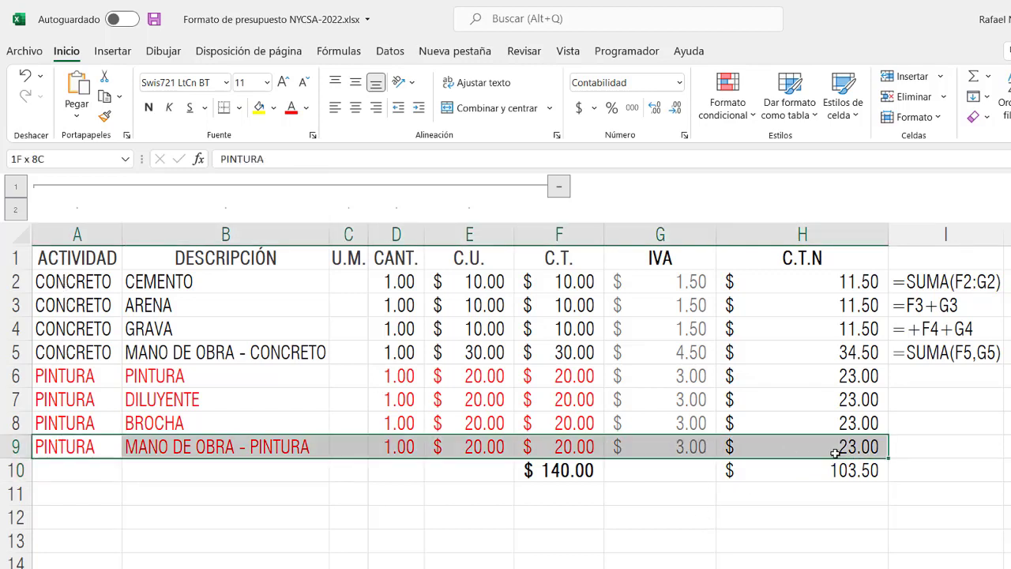
click(307, 109)
click(316, 128)
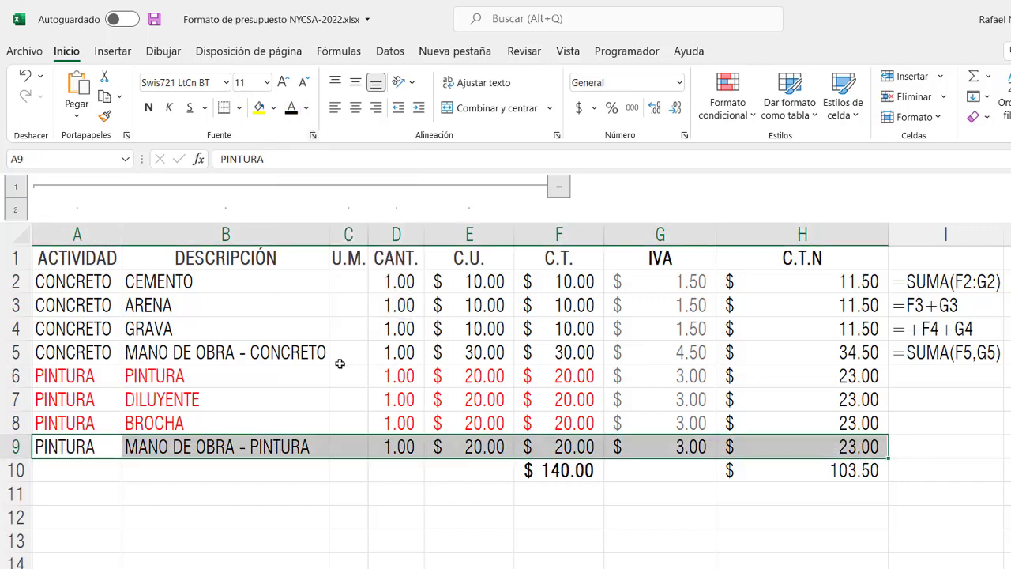
click(368, 523)
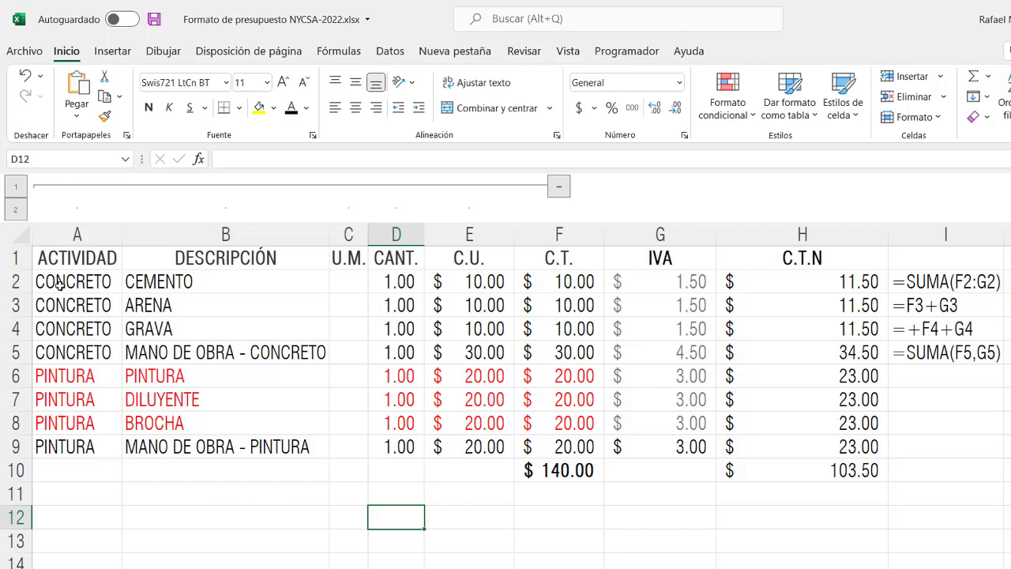
- Colour rows 2–4 (A2:H4) red and select rows 6–8 (A6:H8)
drag(45, 288, 788, 332)
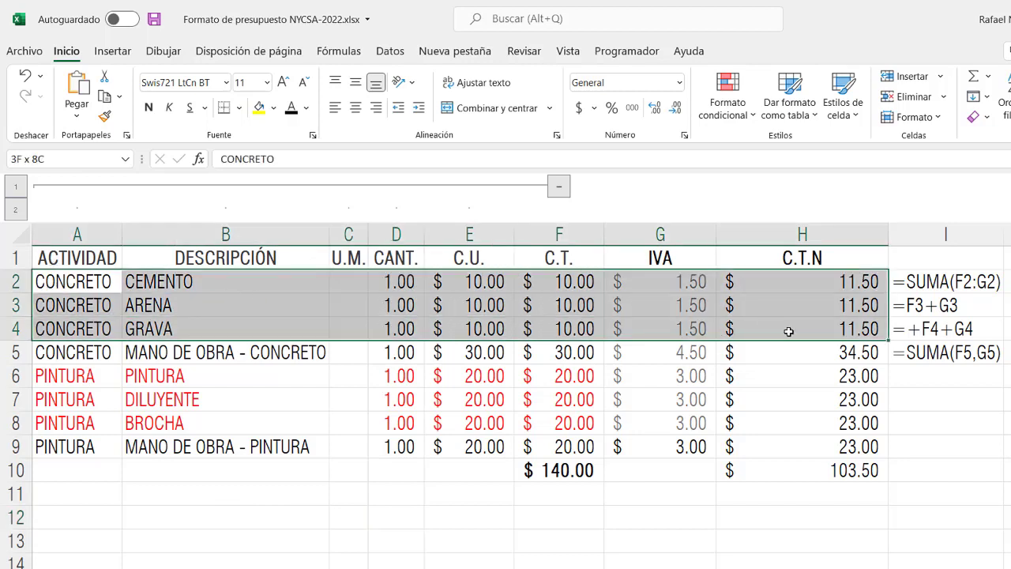
click(307, 109)
click(301, 280)
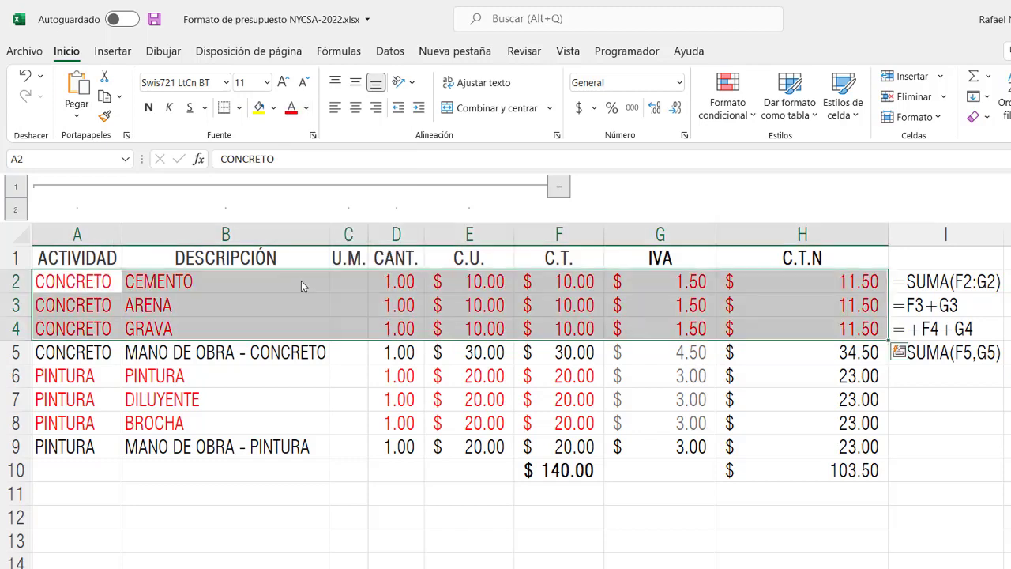
drag(67, 379, 842, 433)
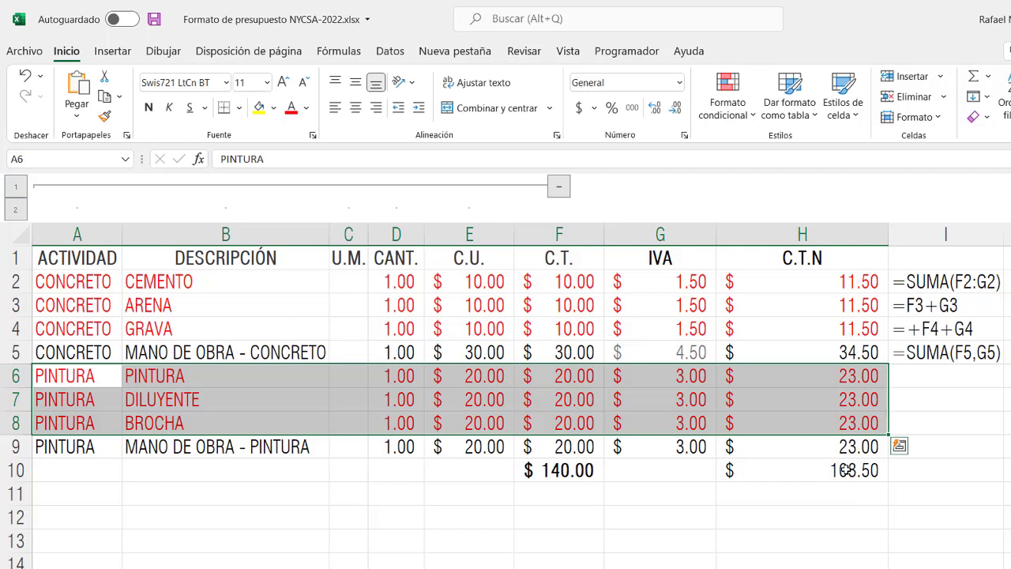
- Copy H10's formula text =SUMA(H2:H4,H6:H8) from the formula bar, leaving H10 unchanged
double_click(845, 471)
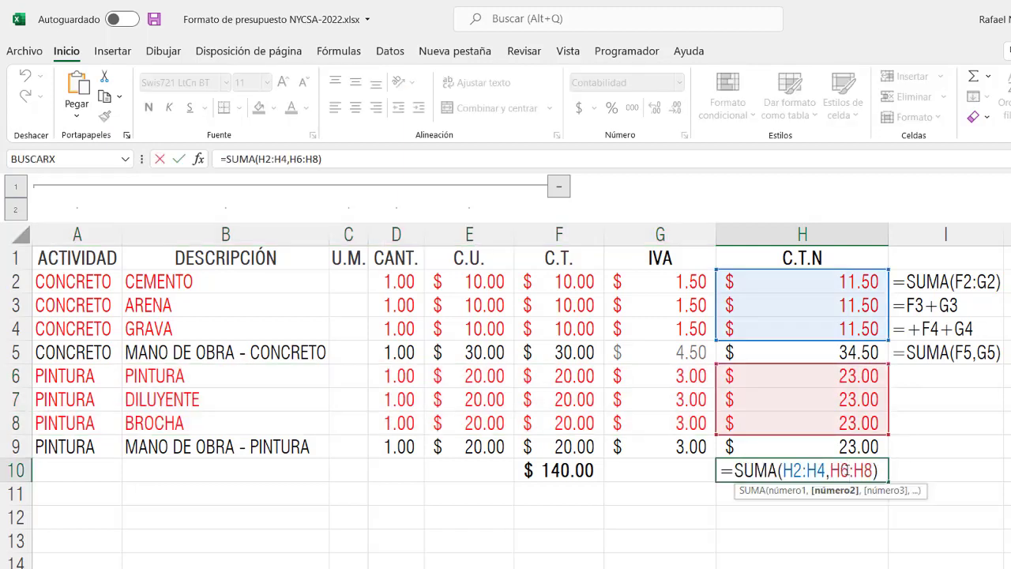
key(Escape)
drag(325, 159, 177, 144)
key(ctrl+c)
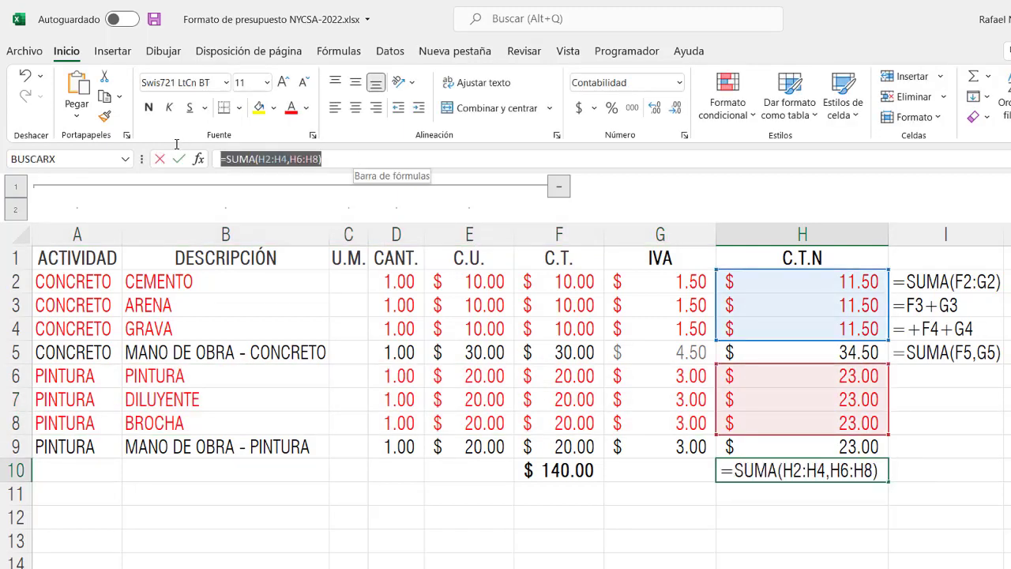
click(256, 160)
right_click(256, 159)
click(292, 193)
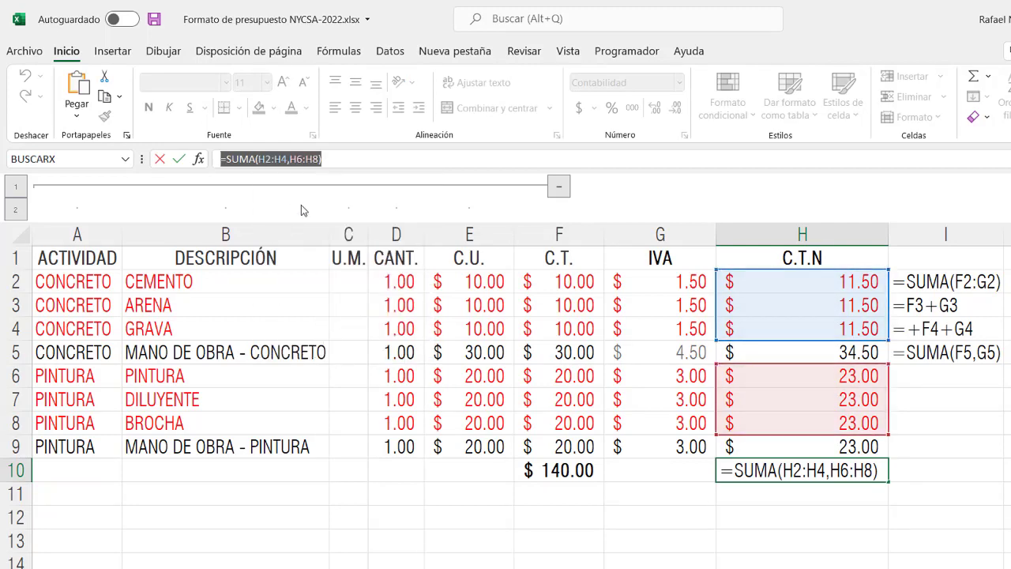
key(Return)
- Paste the formula into H11 as text with a leading apostrophe
double_click(755, 494)
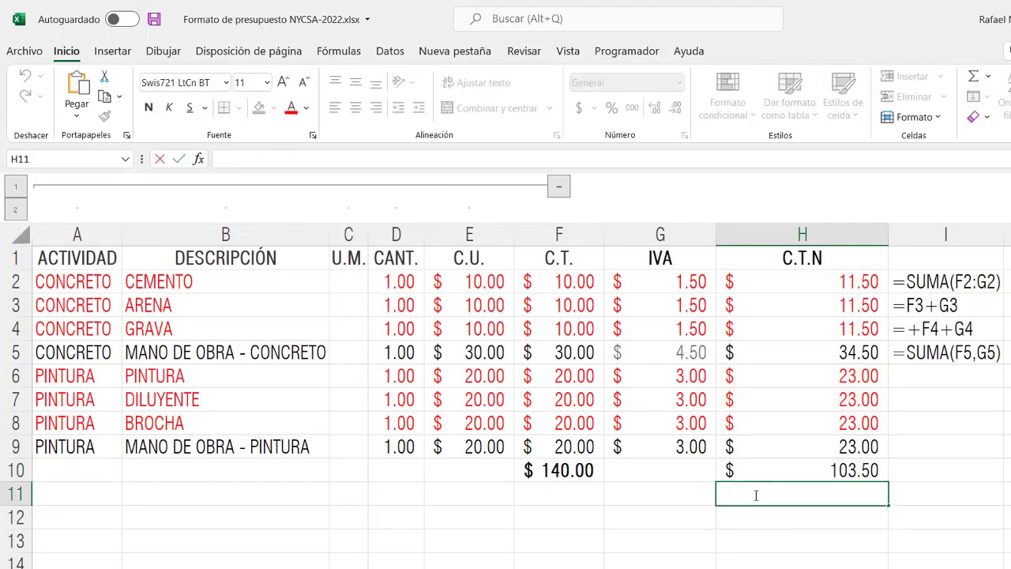
text(')
key(ctrl+v)
key(Return)
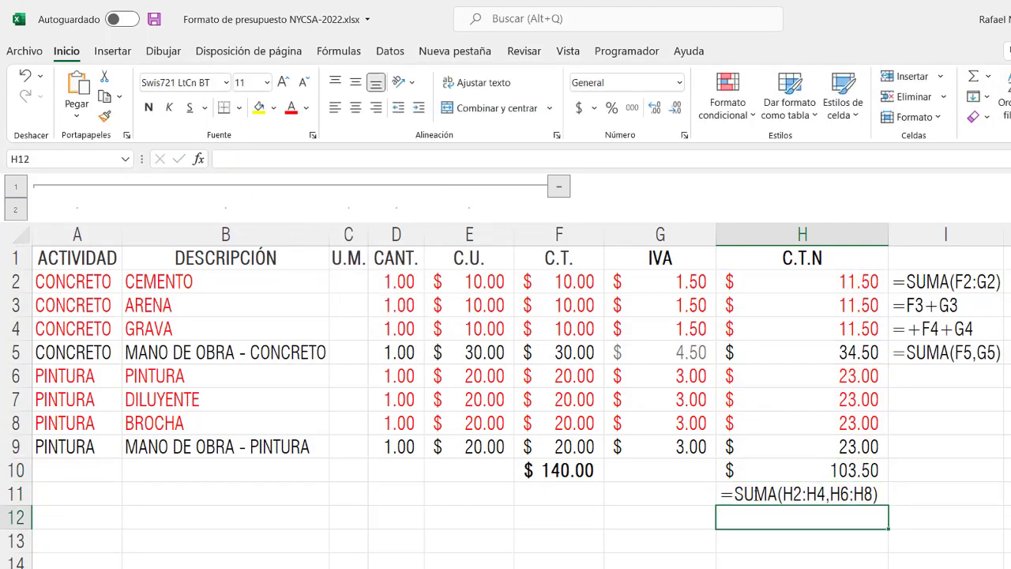
click(781, 499)
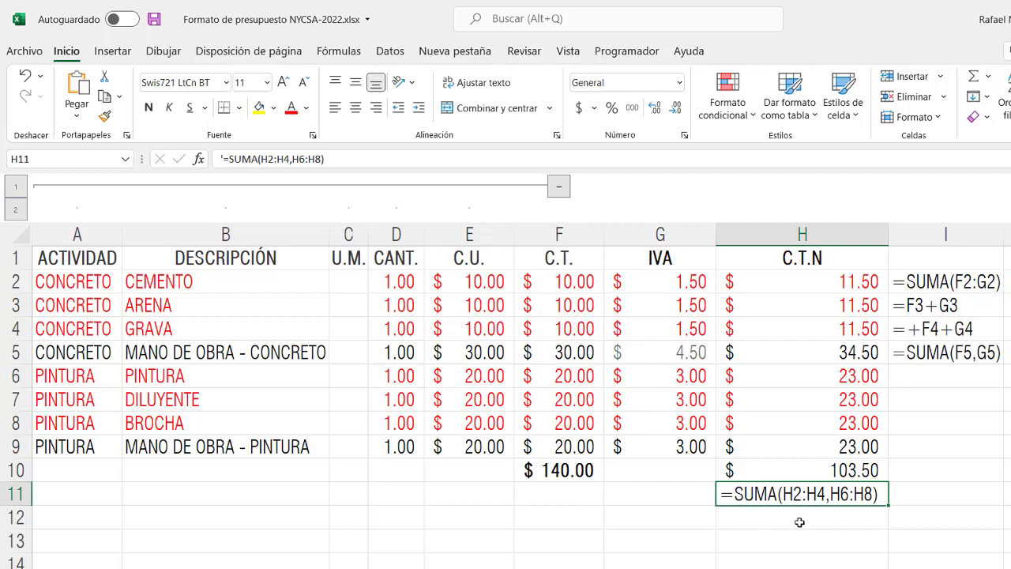
double_click(814, 494)
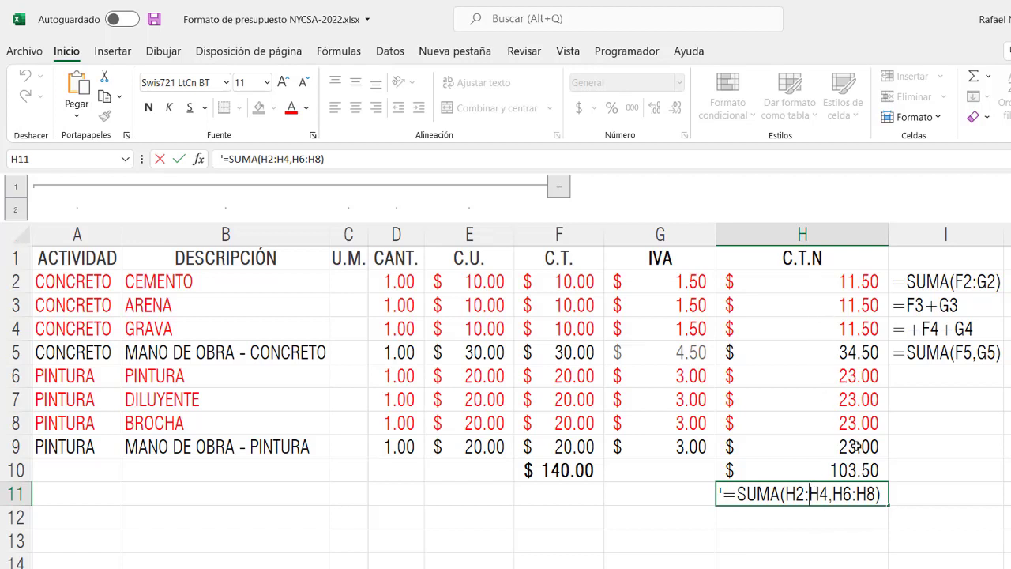
key(ctrl+Return)
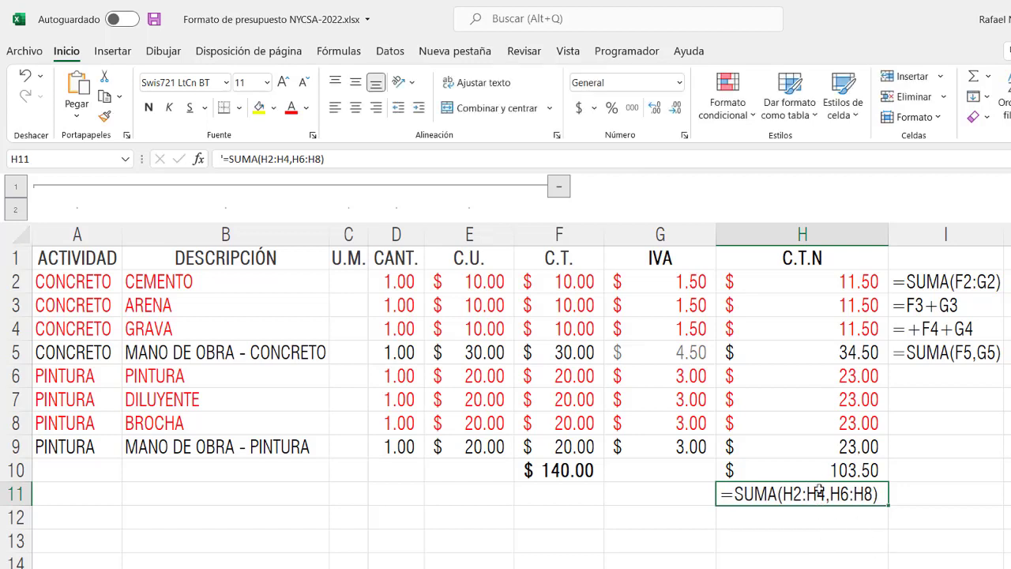
click(821, 470)
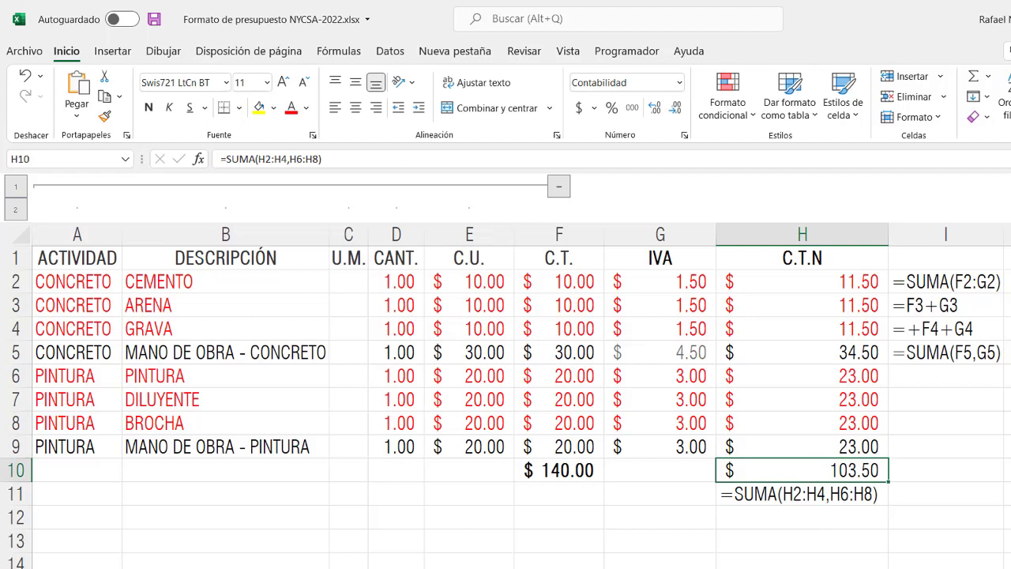
- Build H10's formula as =SUMA(H2:H4,H6:H8 by typing and dragging both ranges
text(=SUM)
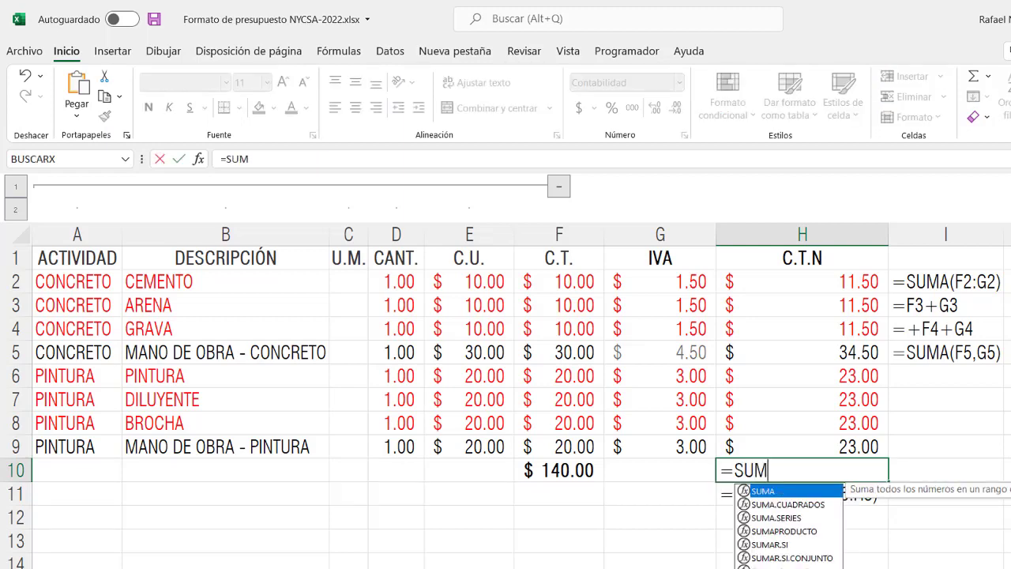
text(A()
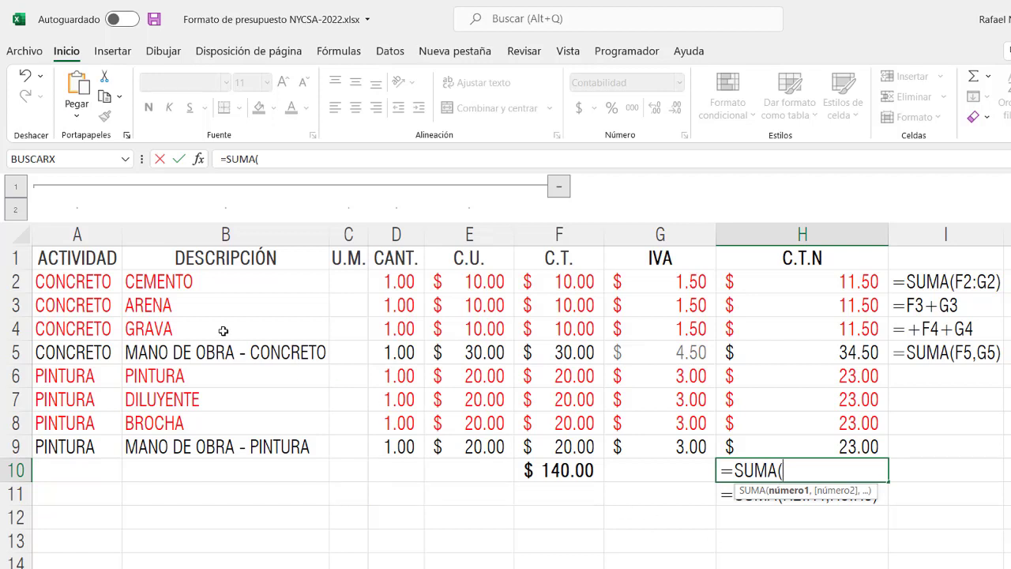
drag(75, 282, 773, 278)
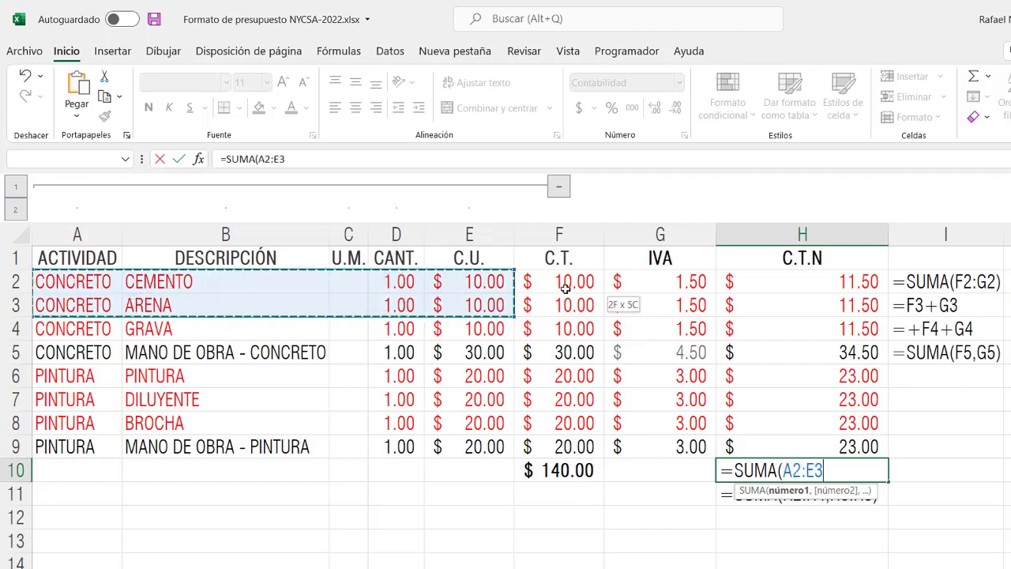
click(774, 278)
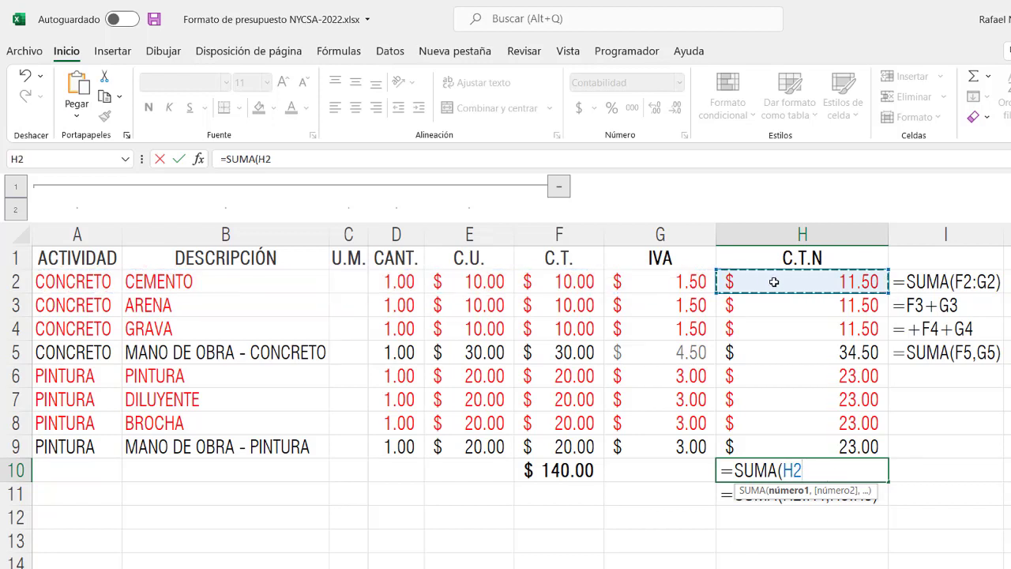
drag(773, 278, 782, 321)
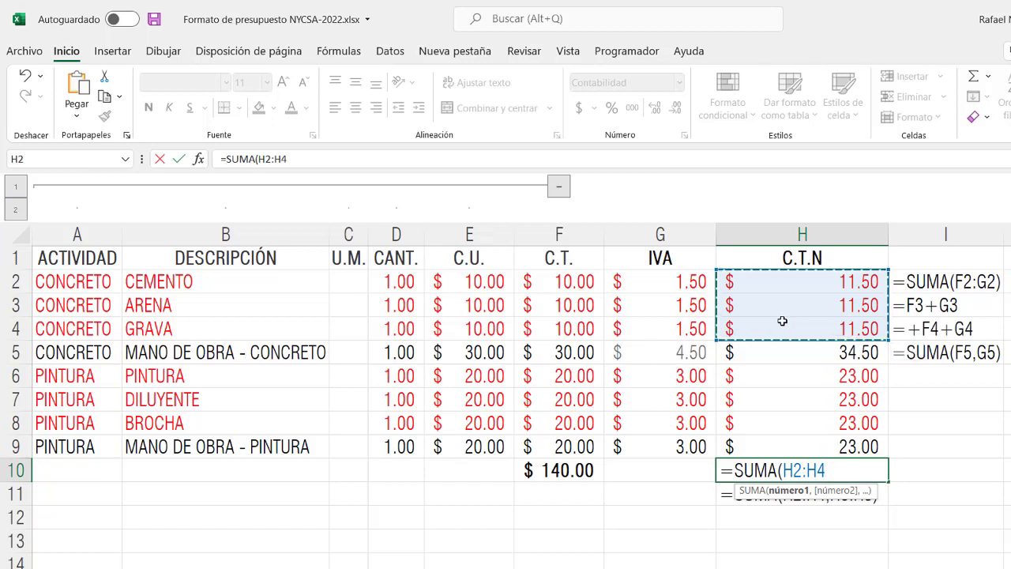
text(,)
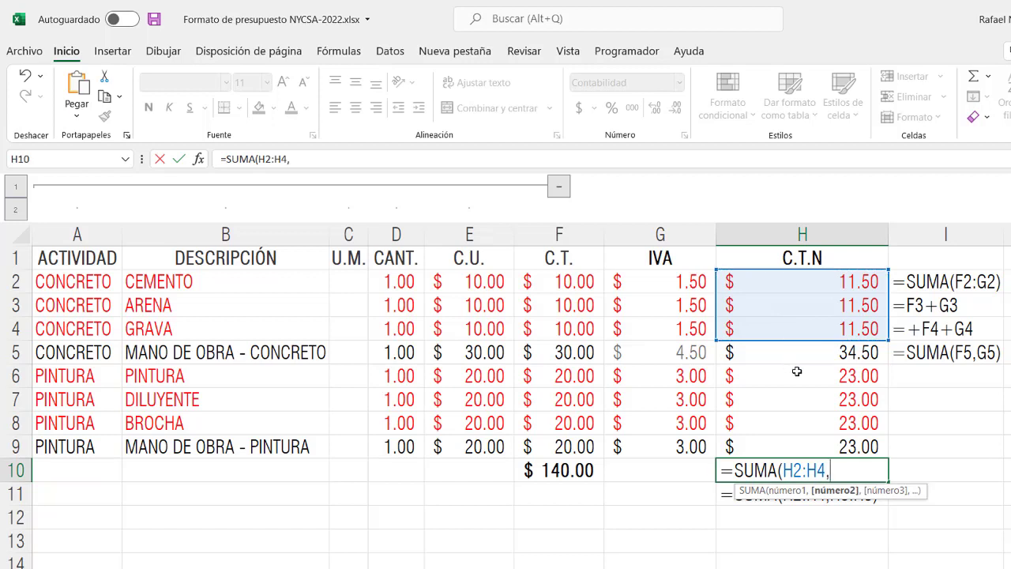
drag(797, 369, 803, 422)
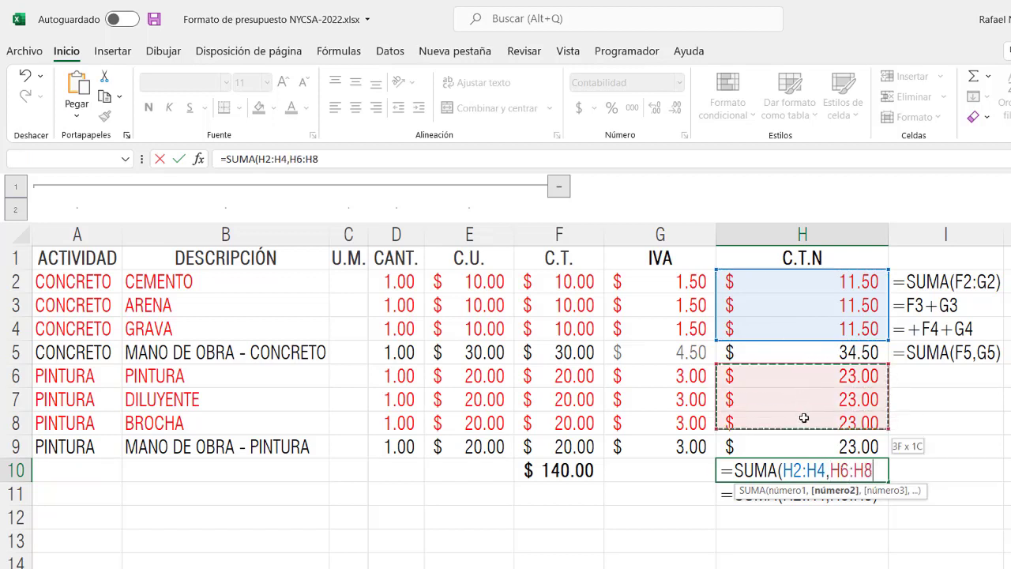
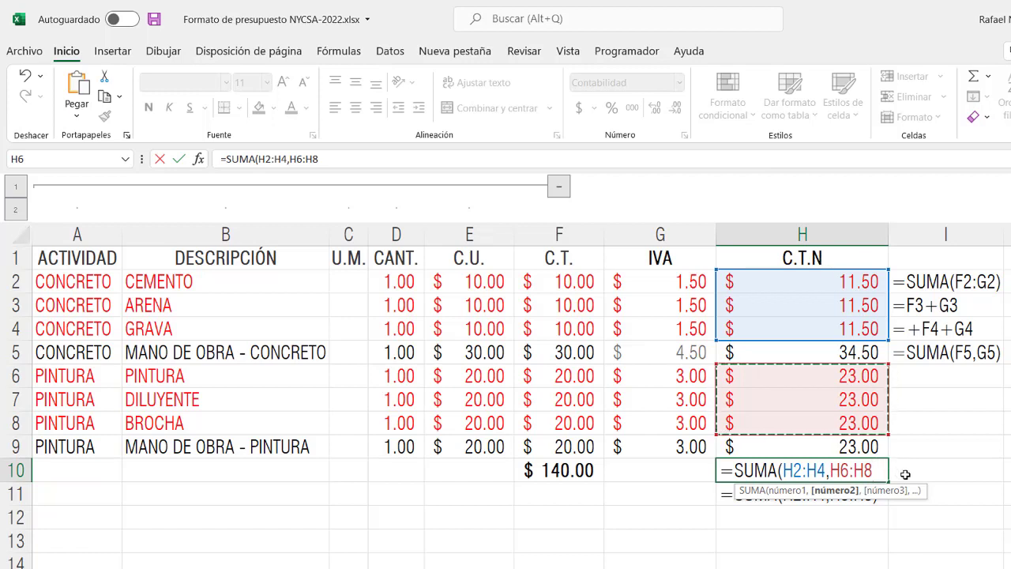
- Complete =SUMA(H2:H4,H6:H8) in H10, giving $103.50, and check its ranges
text())
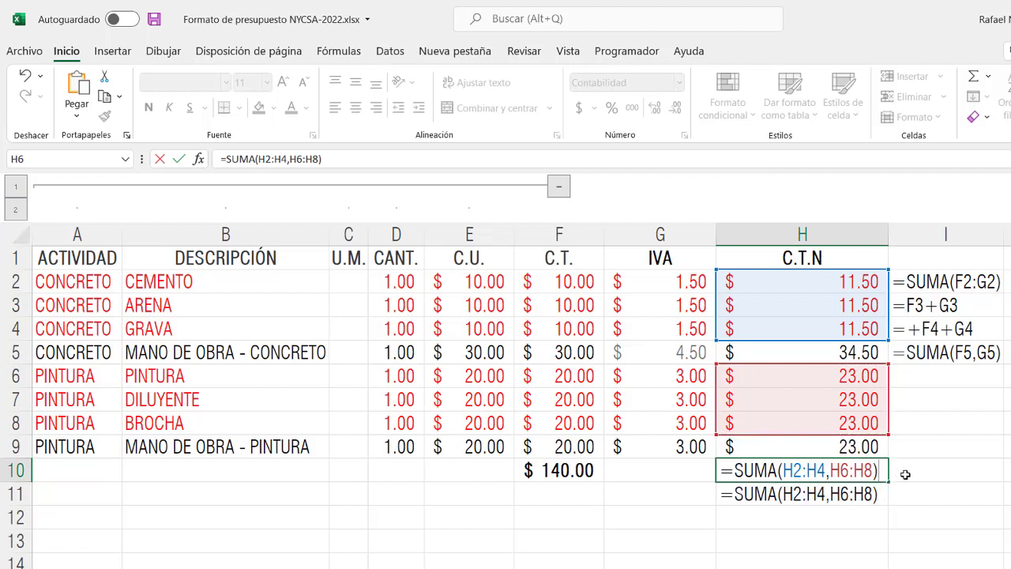
key(Return)
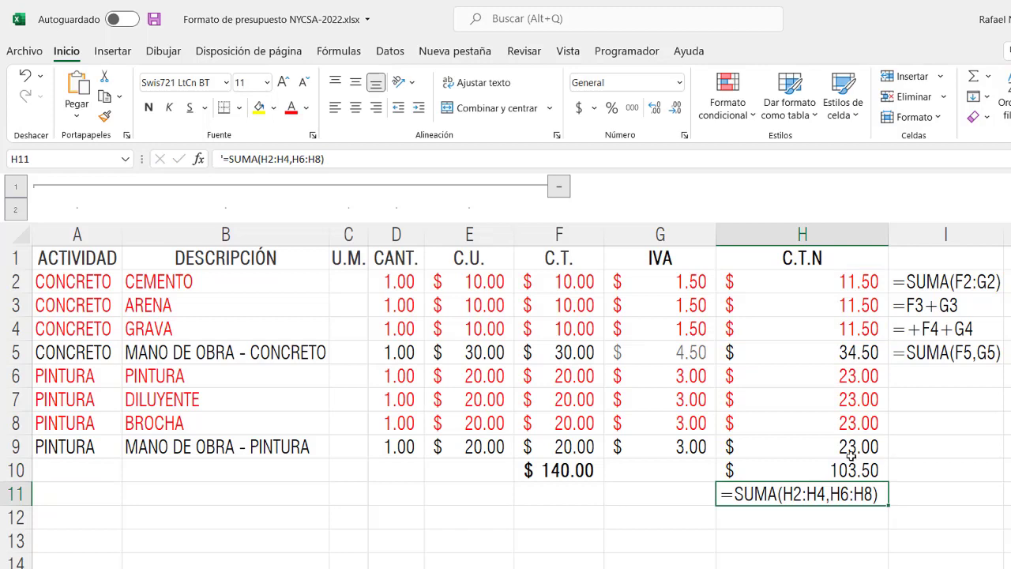
double_click(845, 472)
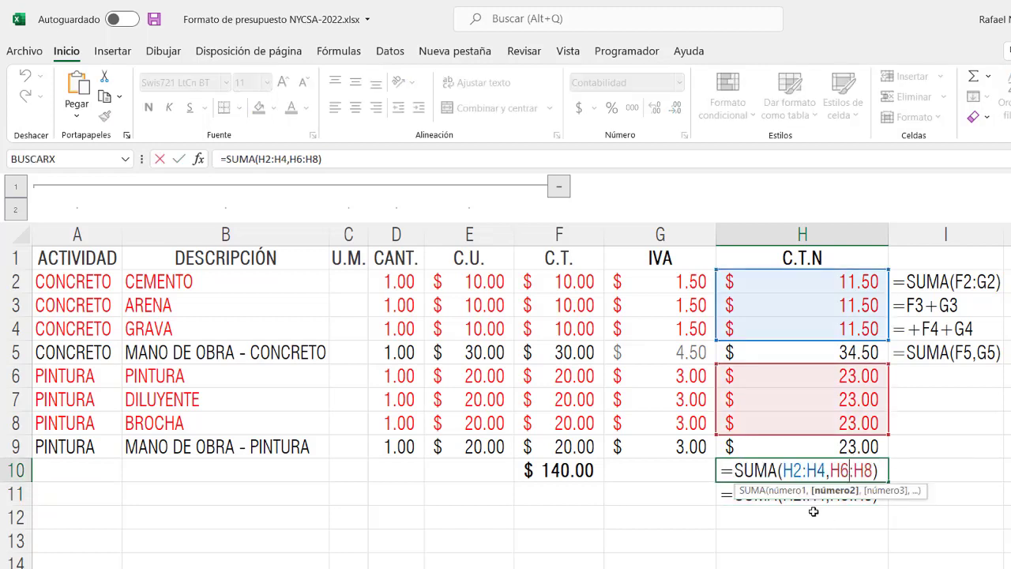
key(Escape)
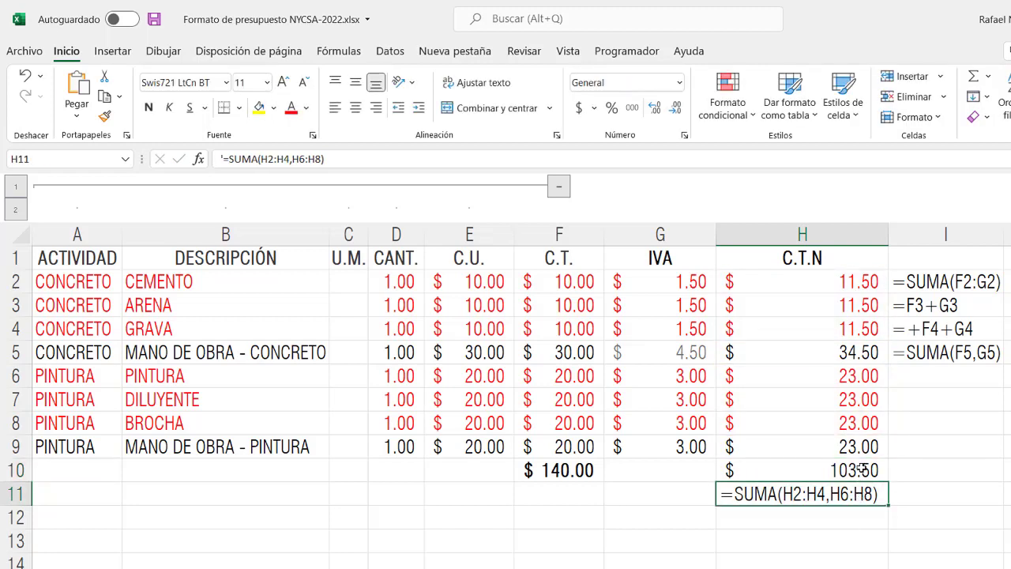
double_click(861, 471)
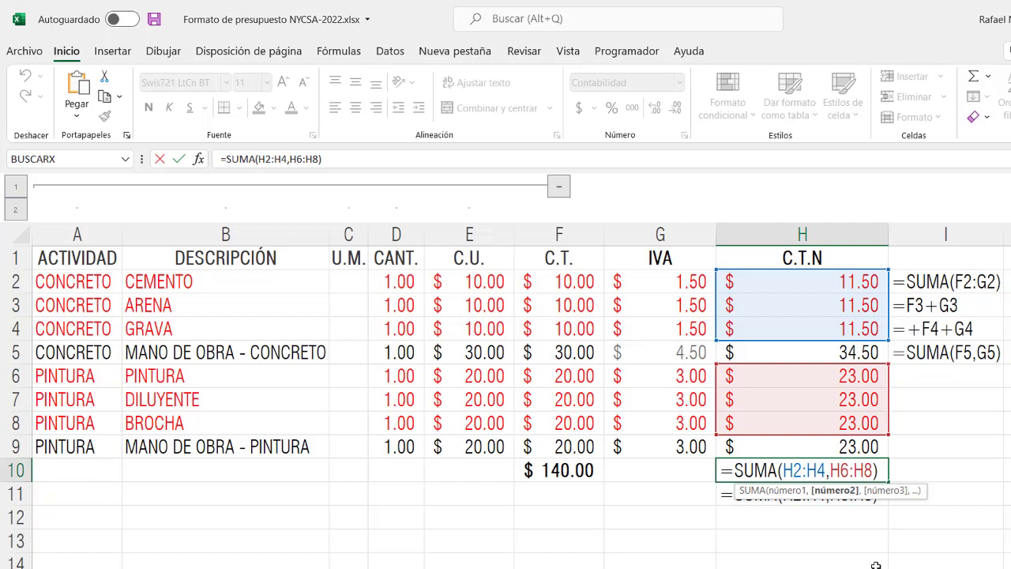
key(Escape)
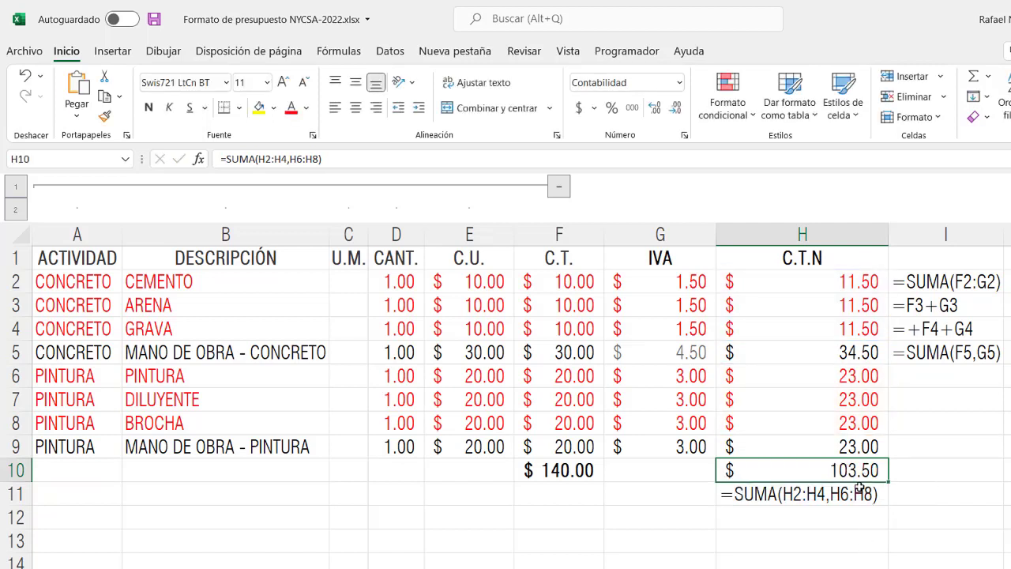
- Clear the formula text from H11 and move the $103.50 total from H10 to H11
click(701, 474)
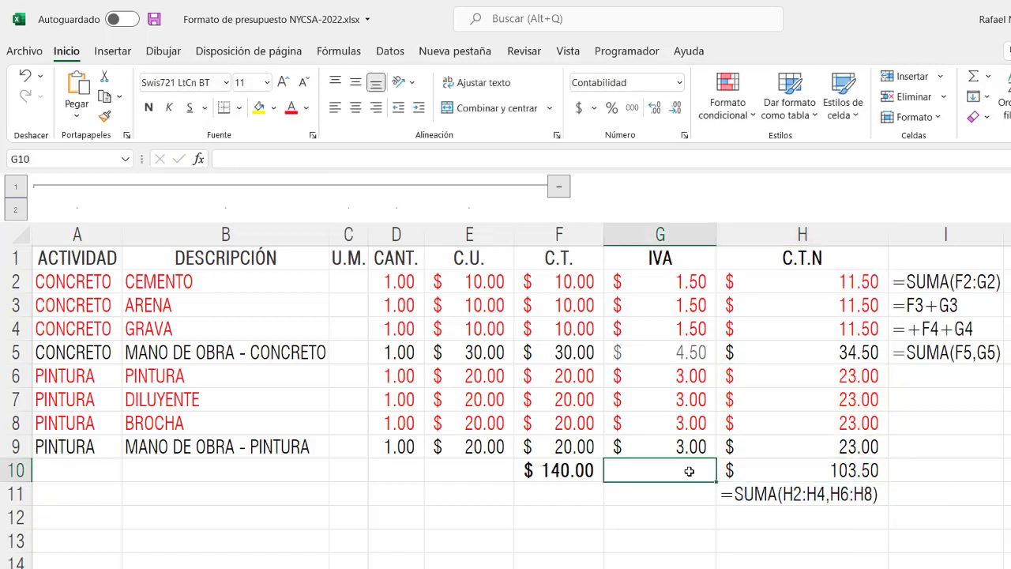
click(799, 498)
key(Delete)
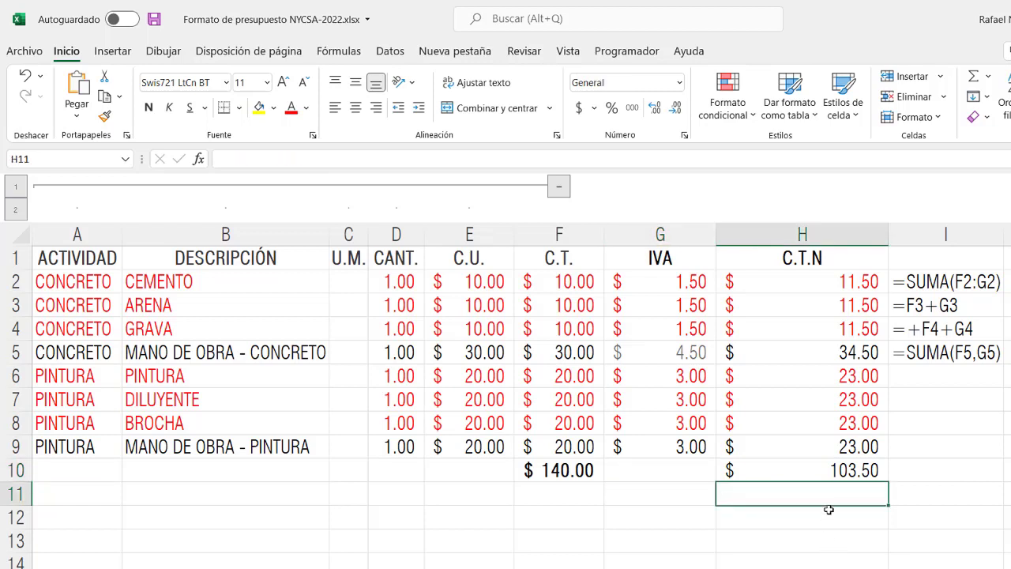
click(829, 471)
drag(830, 480, 821, 497)
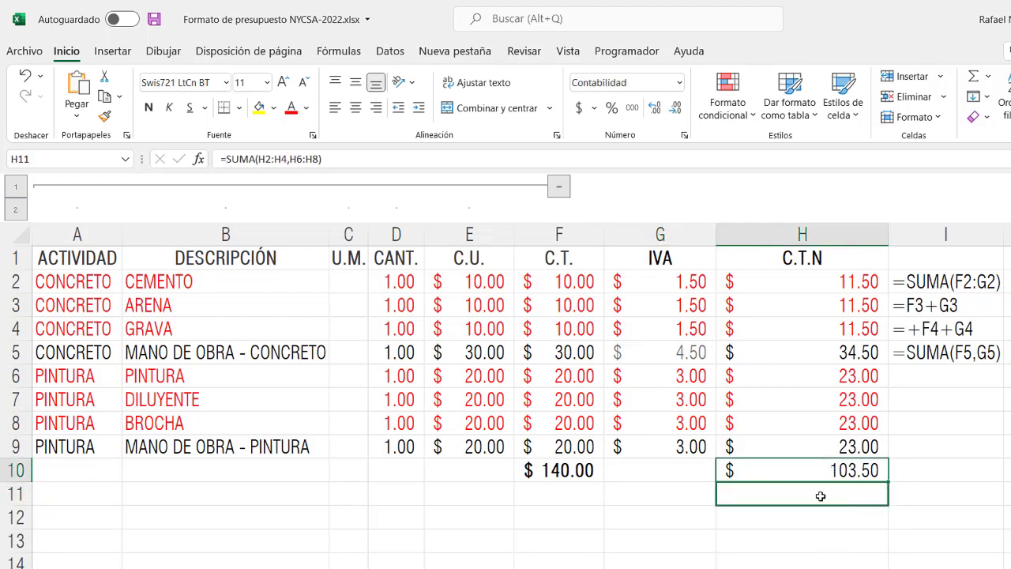
- Enter the labels MATERIALES in G11 and MANO DE OBRA in G12
click(690, 498)
text(MA)
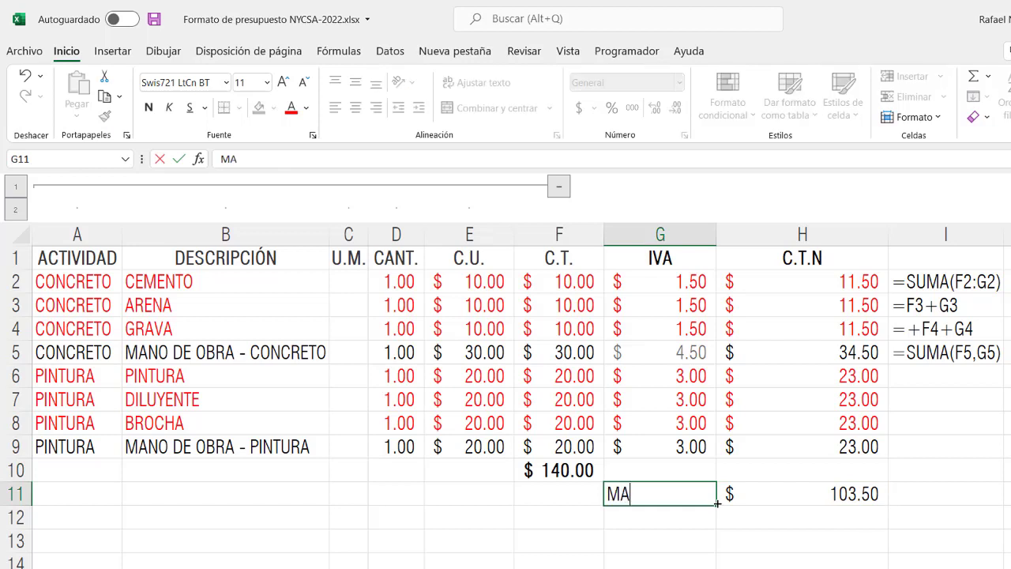
text(TERIA)
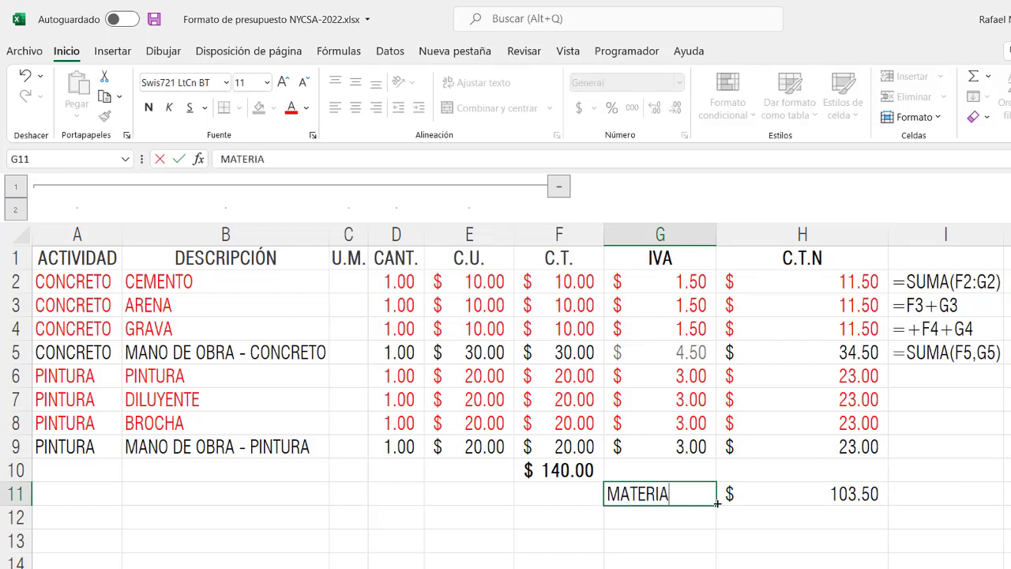
text(LES)
key(ctrl+Return)
key(Return)
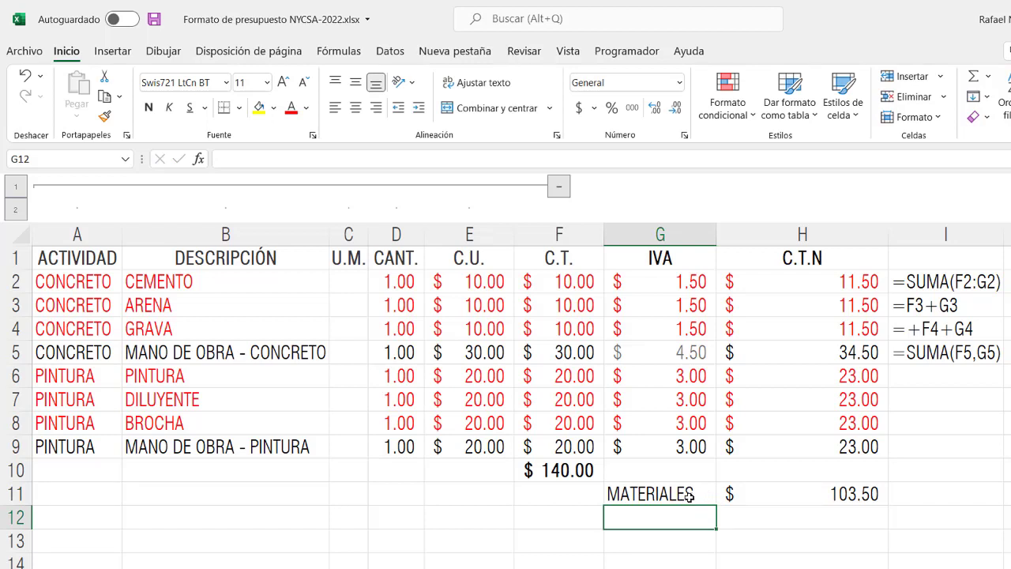
text(MA)
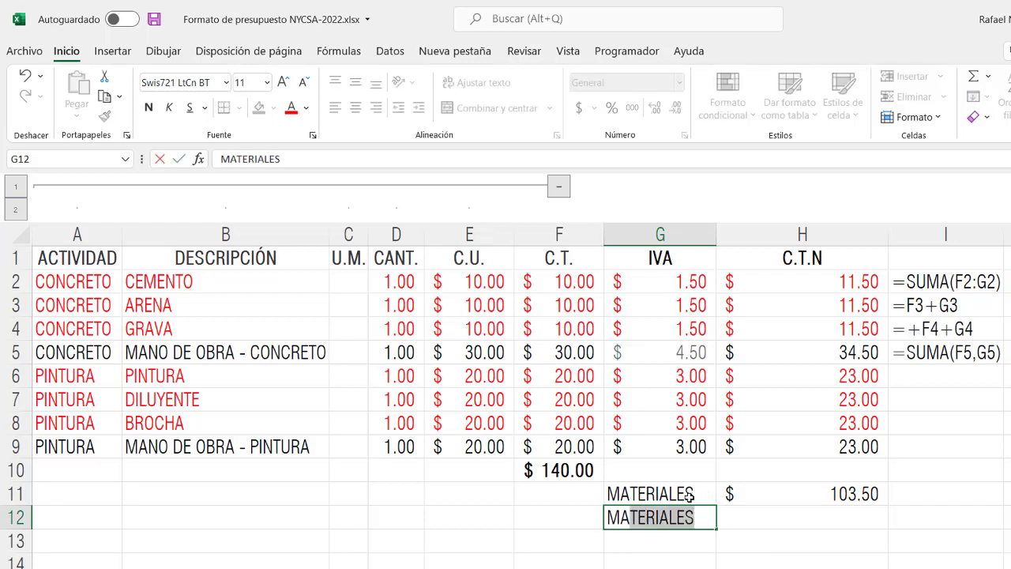
text(NO )
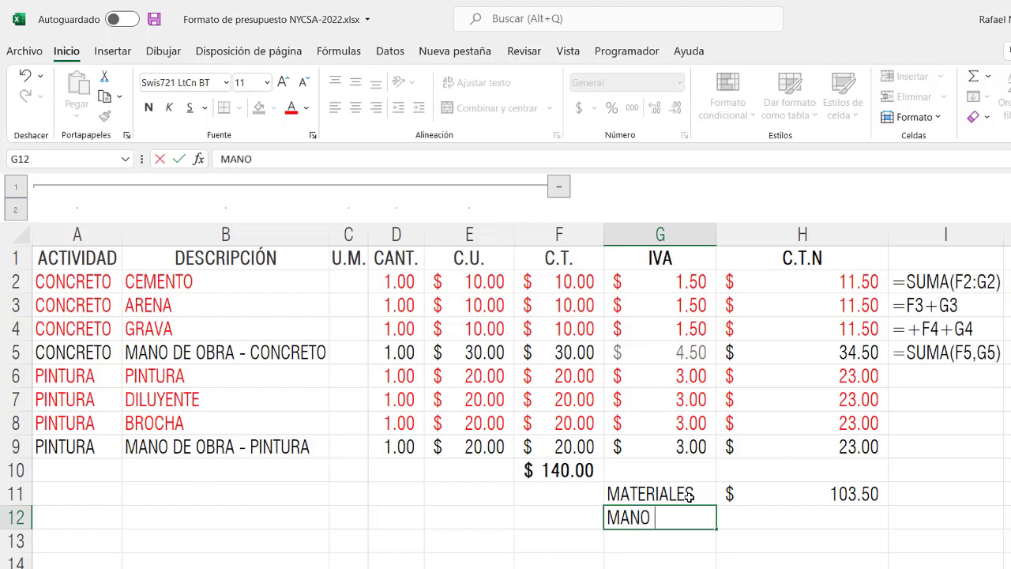
text(DE OBR)
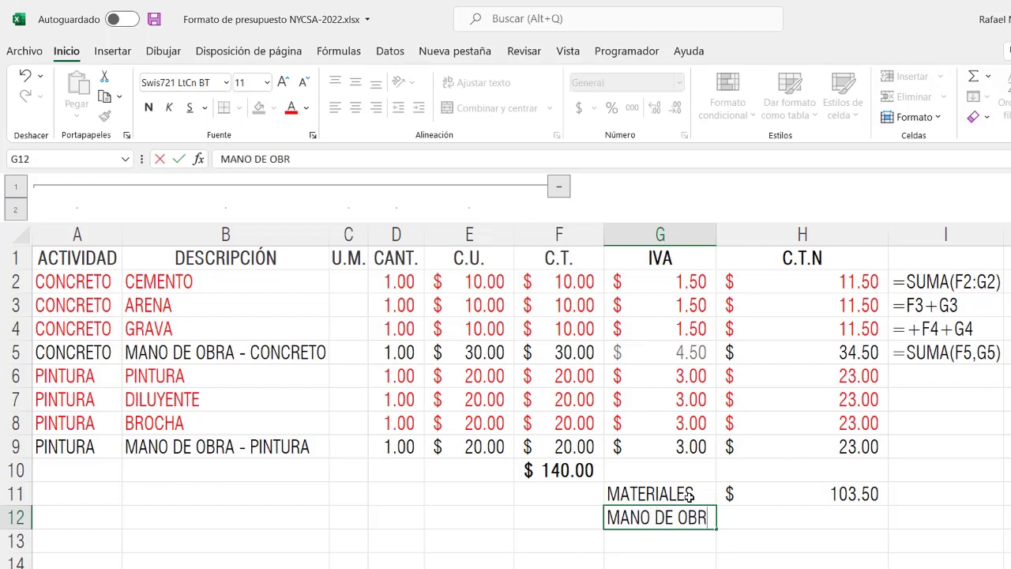
text(A)
key(Tab)
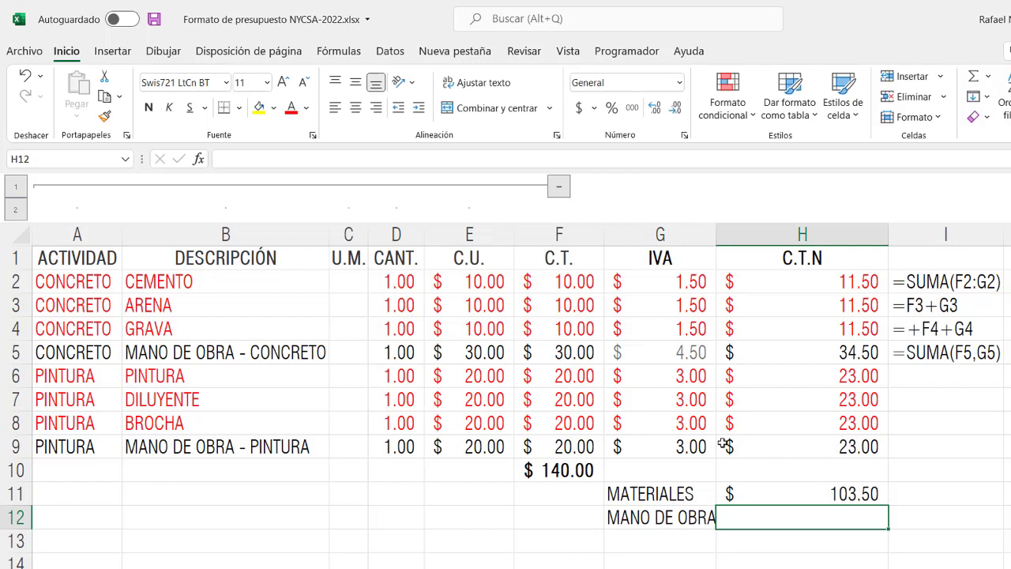
- Autofit column G and enter =SUMA(H5,H9) in H12, giving $57.50
double_click(717, 234)
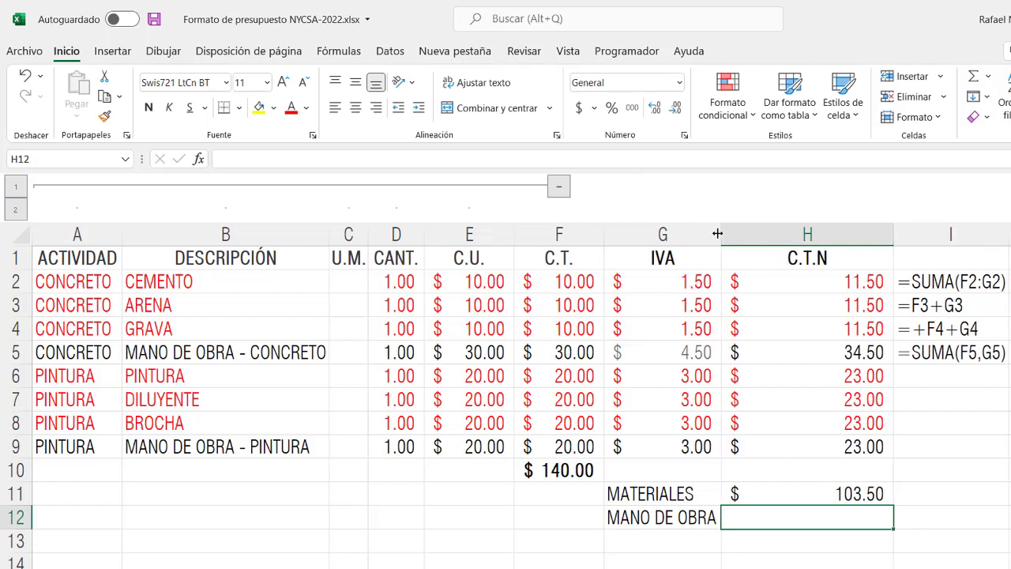
text(=S)
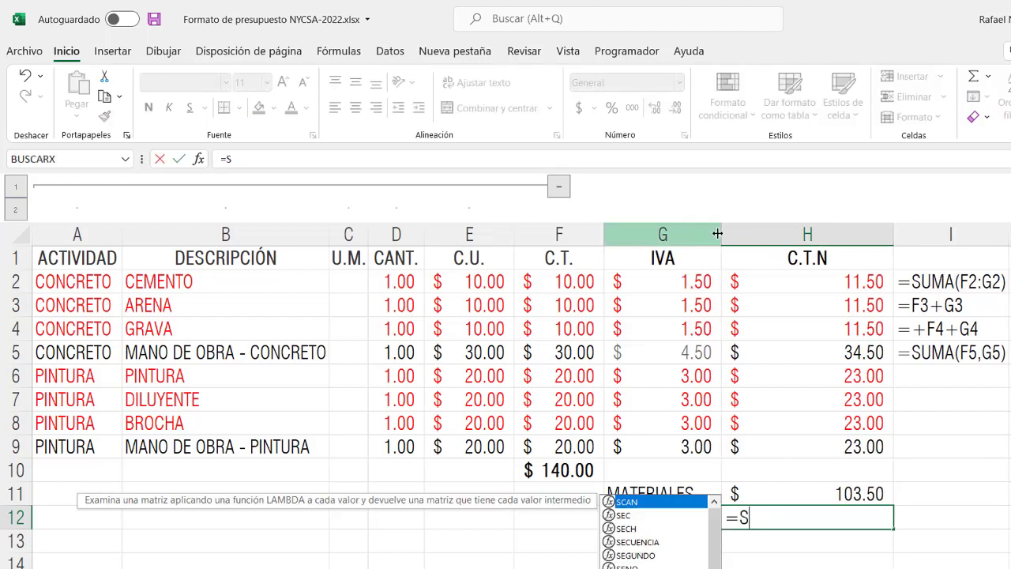
text(UMA)
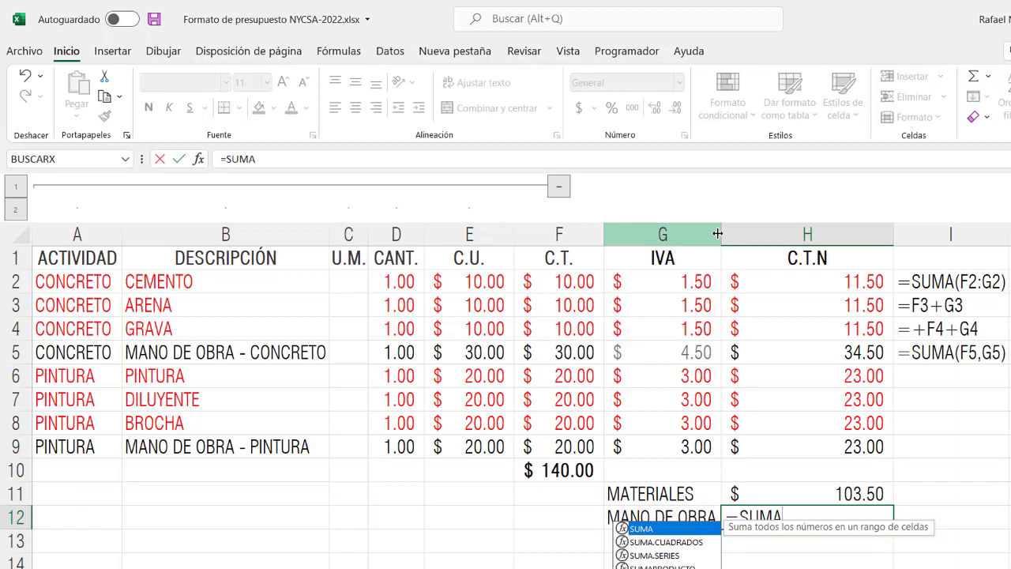
text(()
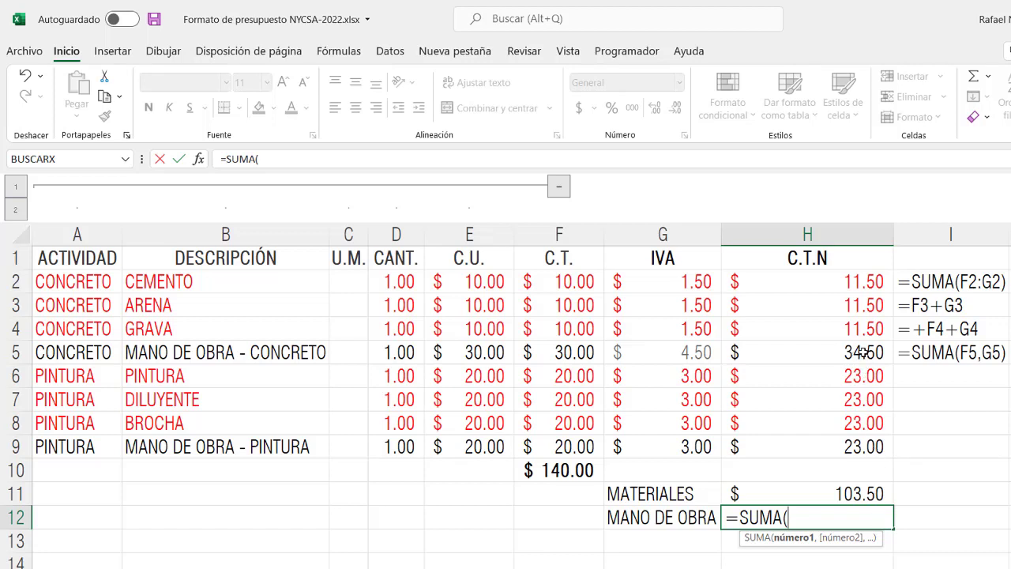
click(864, 352)
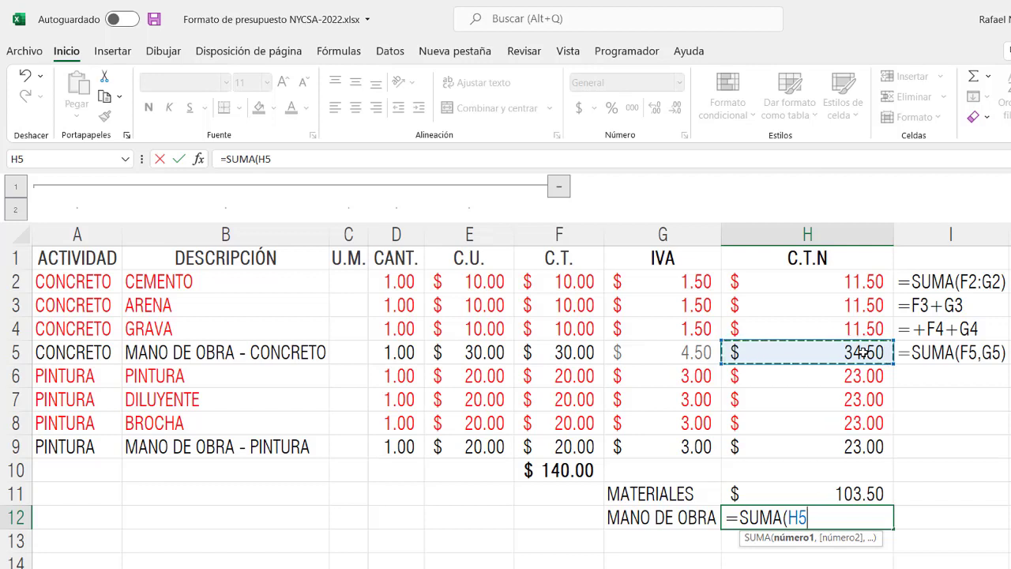
text(,)
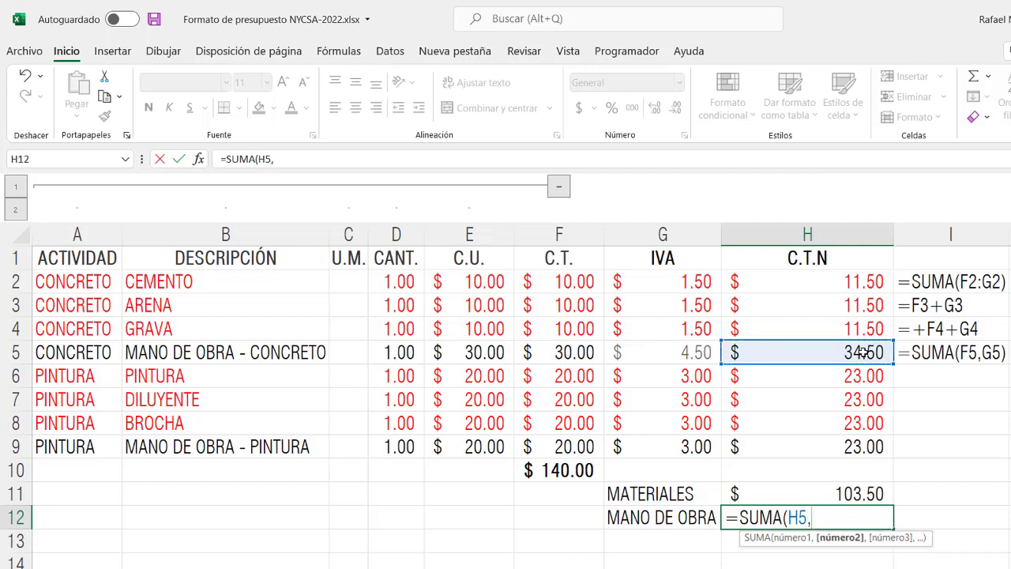
click(838, 447)
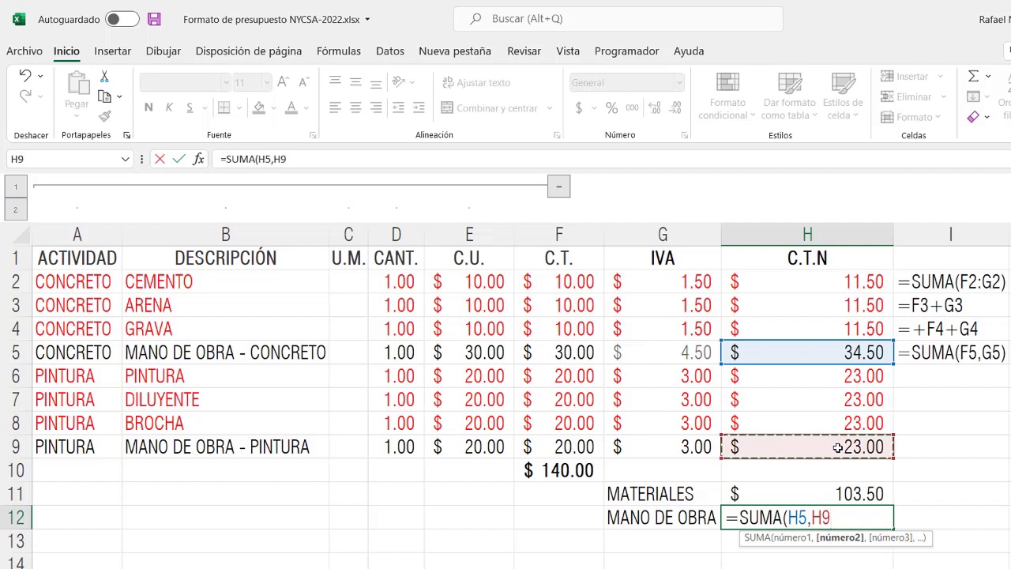
text())
key(Return)
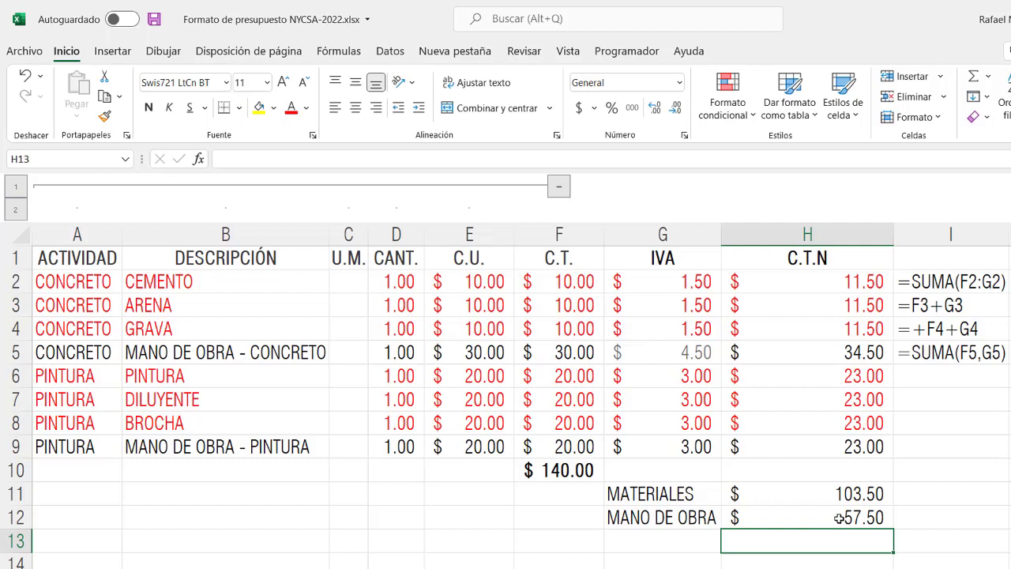
- Replace H12's formula with =H5+H9, still showing $57.50
click(839, 518)
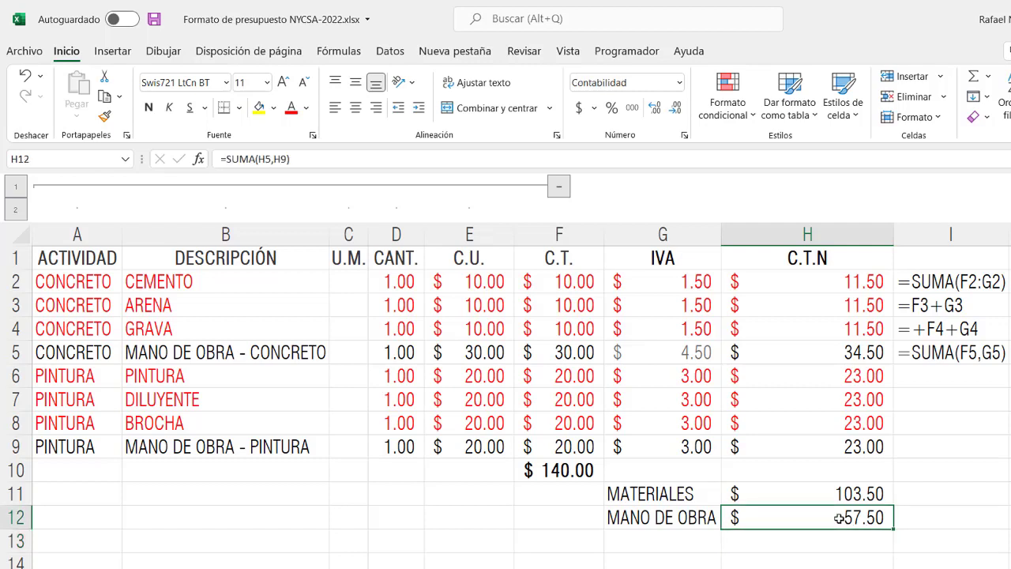
double_click(838, 517)
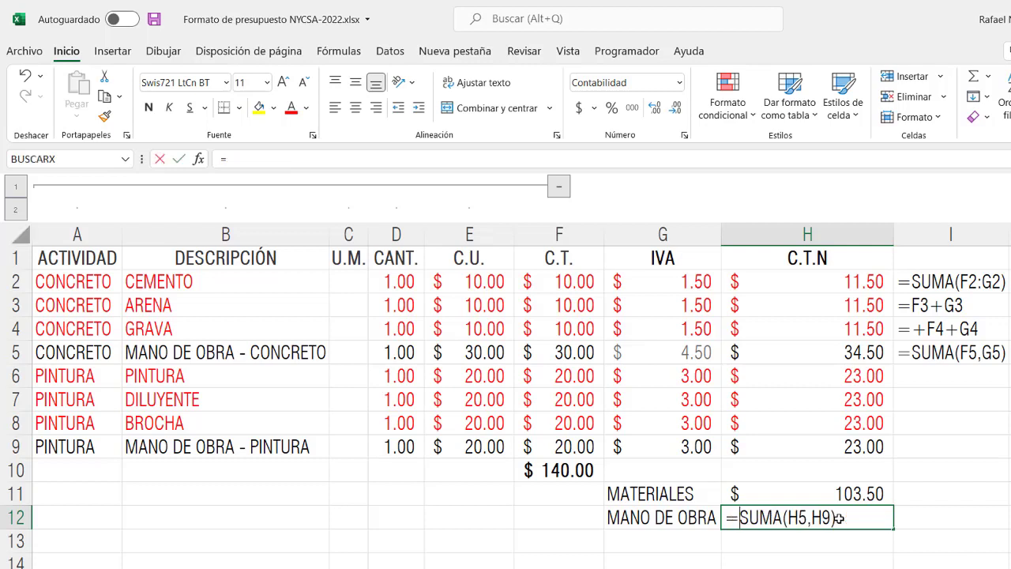
key(BackSpace)
key(BackSpace)
key(BackSpace)
click(851, 351)
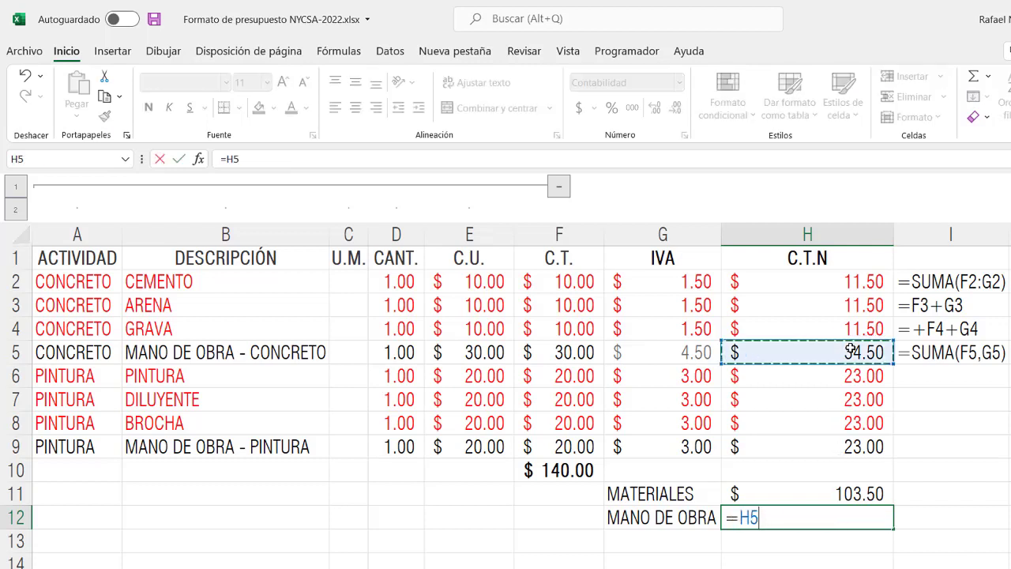
text(+)
click(853, 446)
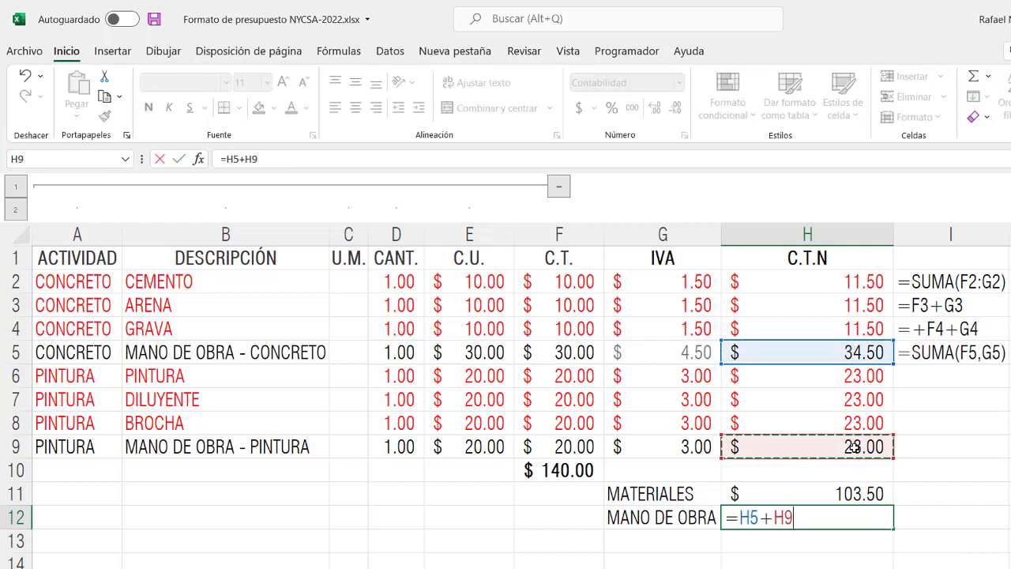
key(Return)
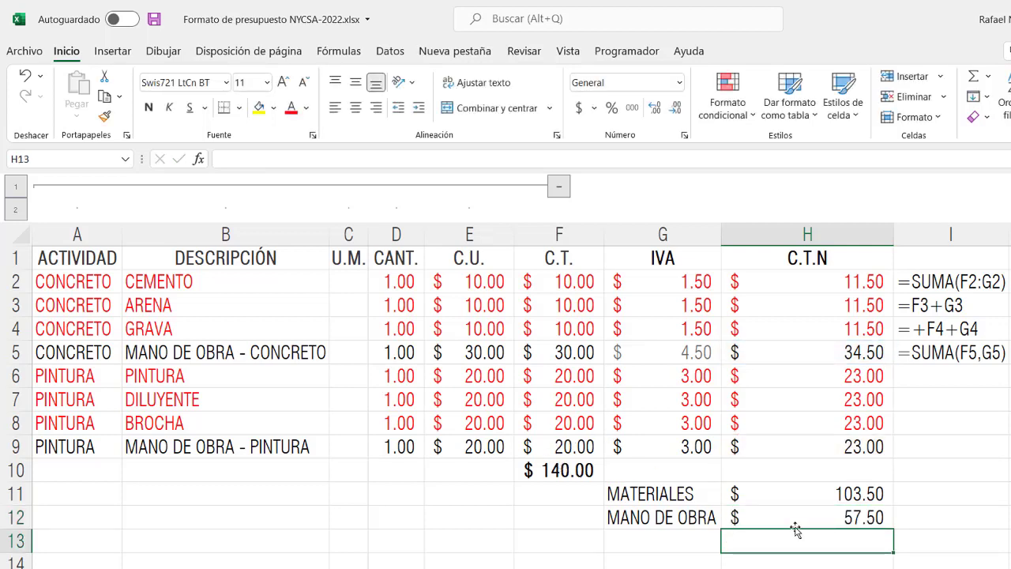
- Add an AutoSum over H11:H12 in H13 for a $161.00 grand total
click(974, 77)
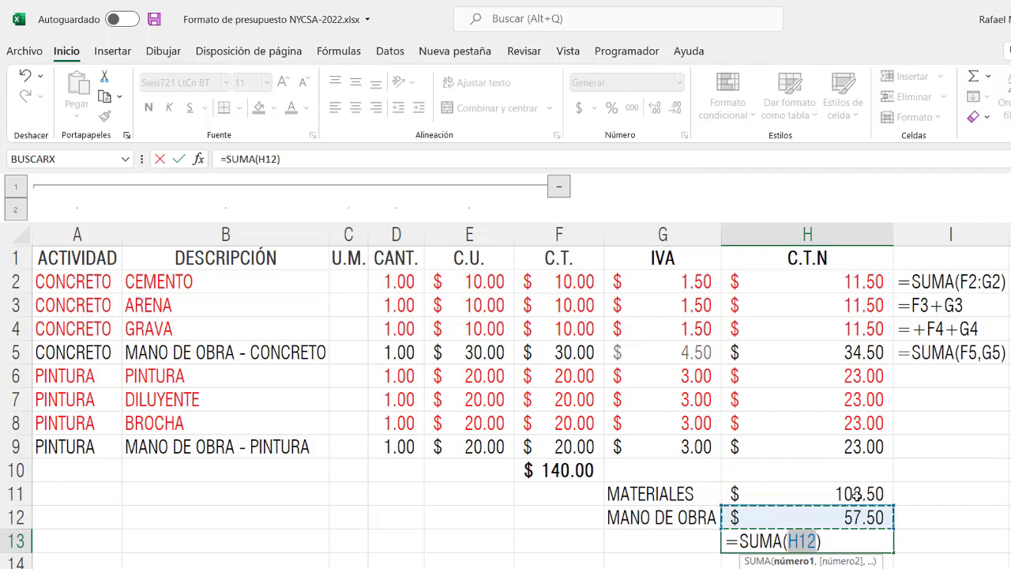
drag(977, 494, 963, 541)
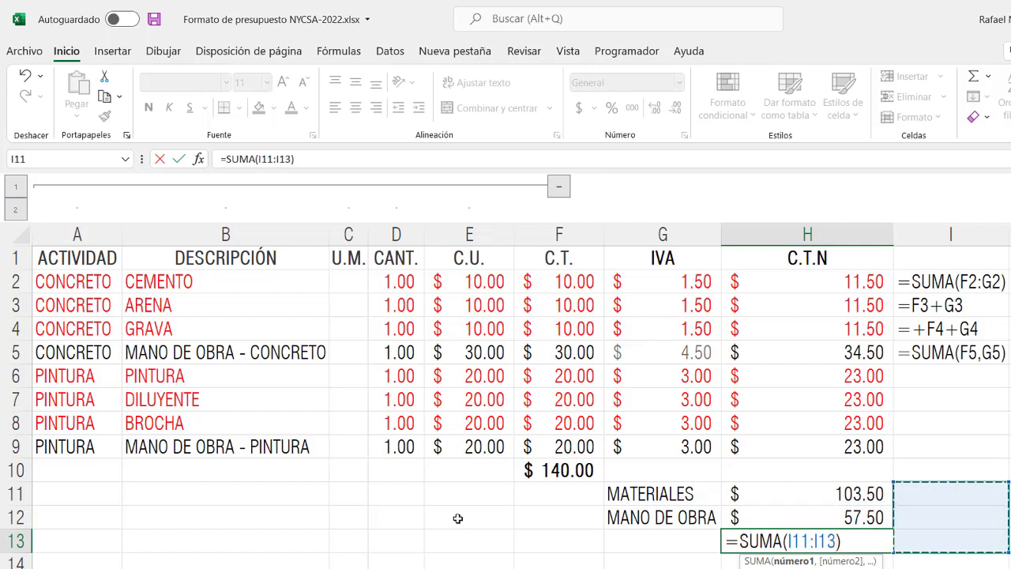
drag(404, 494, 403, 531)
drag(779, 377, 1010, 399)
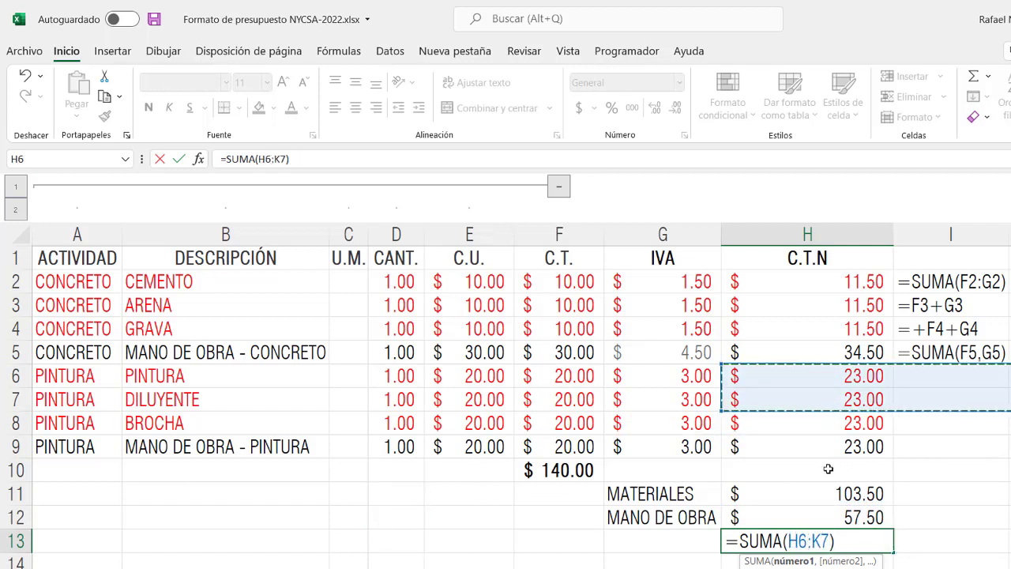
drag(830, 491, 832, 511)
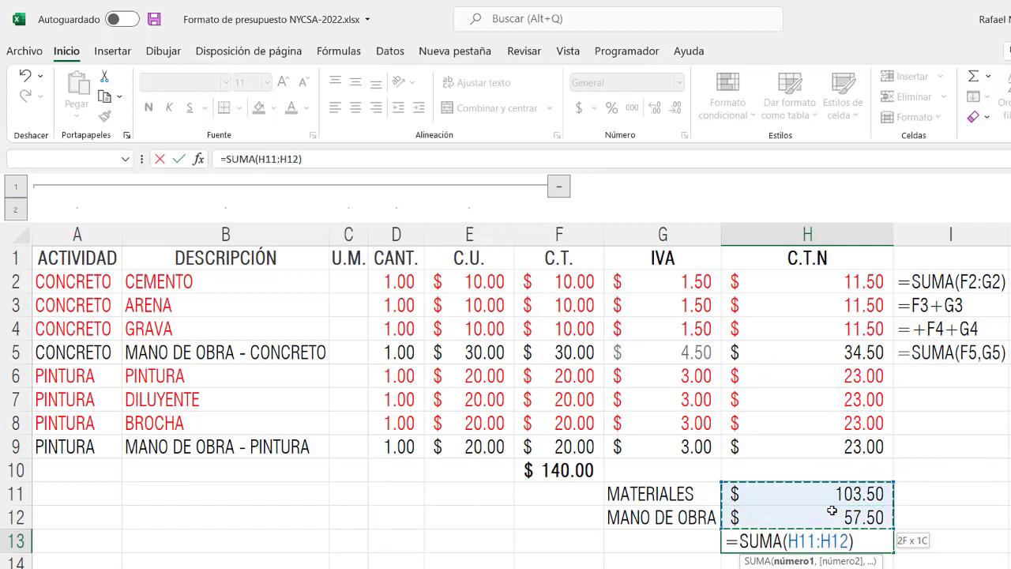
click(868, 543)
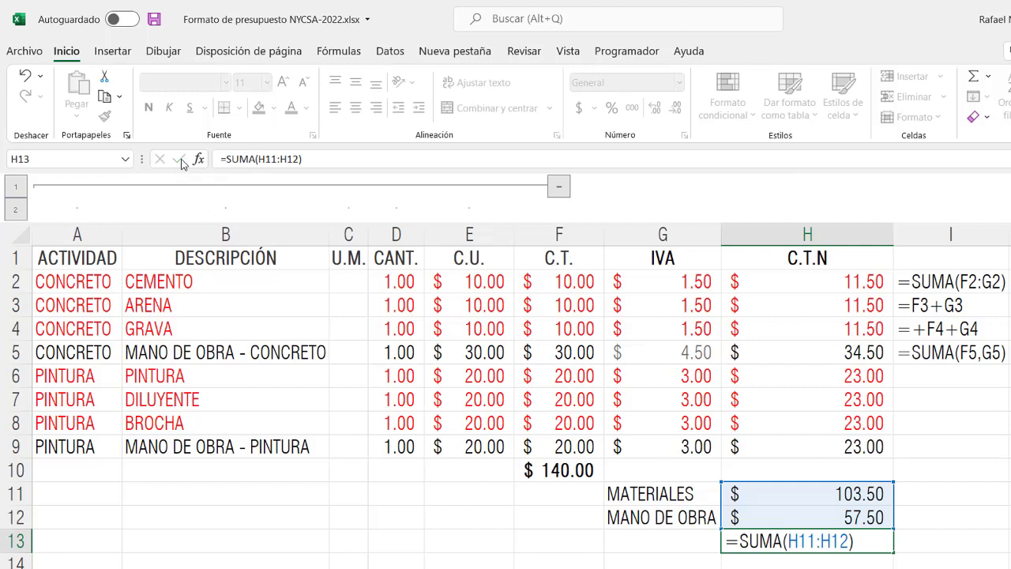
click(181, 162)
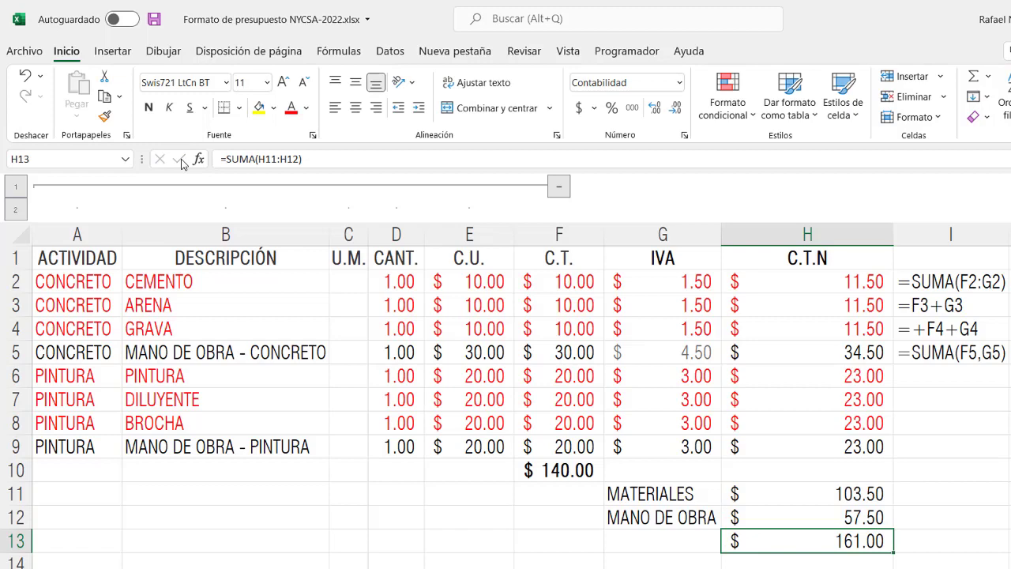
- Clear the example formulas in F16:H16
scroll(659, 488, down, 2)
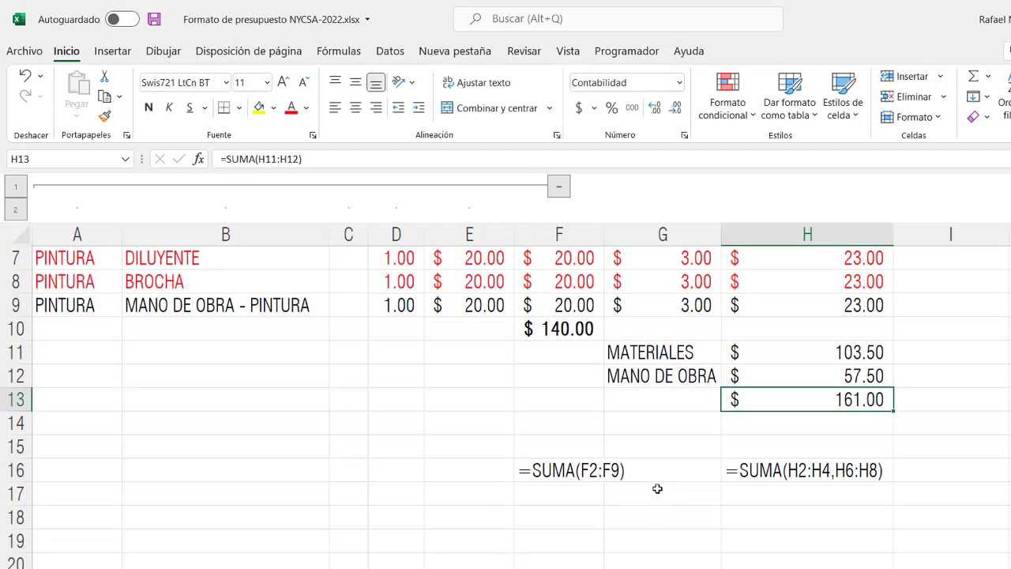
drag(543, 468, 801, 473)
key(Delete)
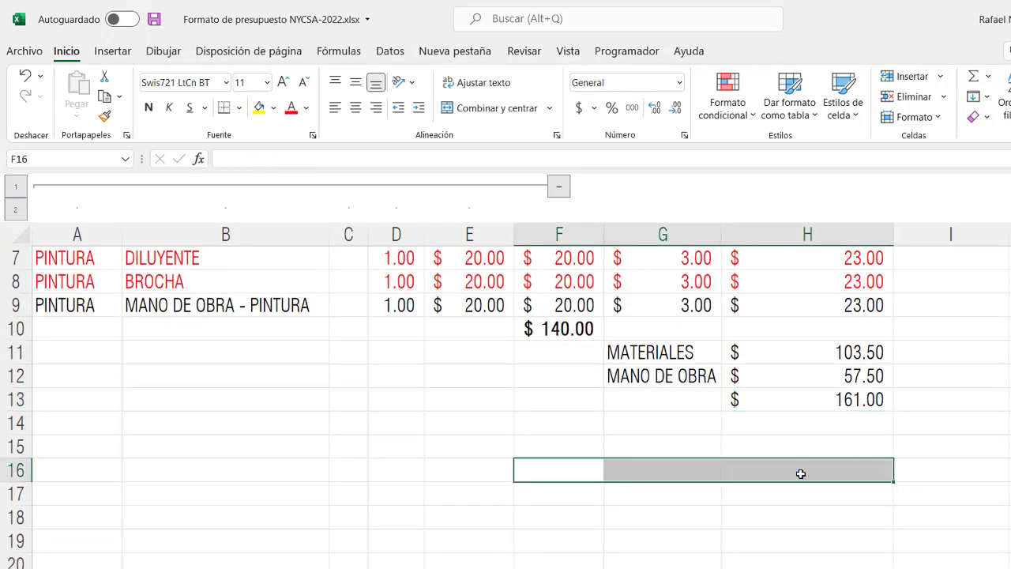
- Move the MATERIALES / MANO DE OBRA summary block from G11:H13 down to G15:H17
drag(685, 356, 835, 393)
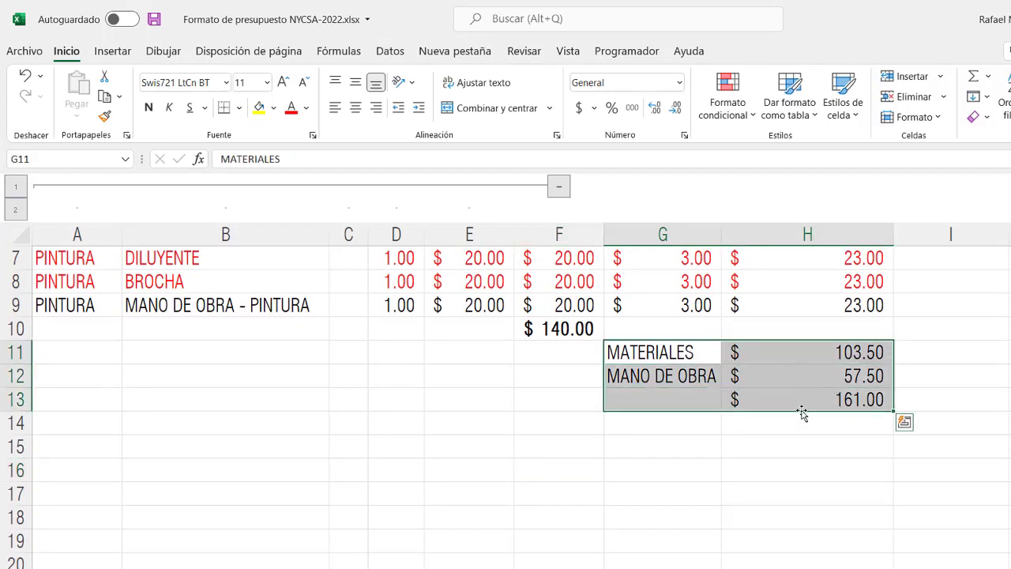
mouse_move(804, 412)
mouse_down()
mouse_move(802, 473)
mouse_move(797, 399)
mouse_up()
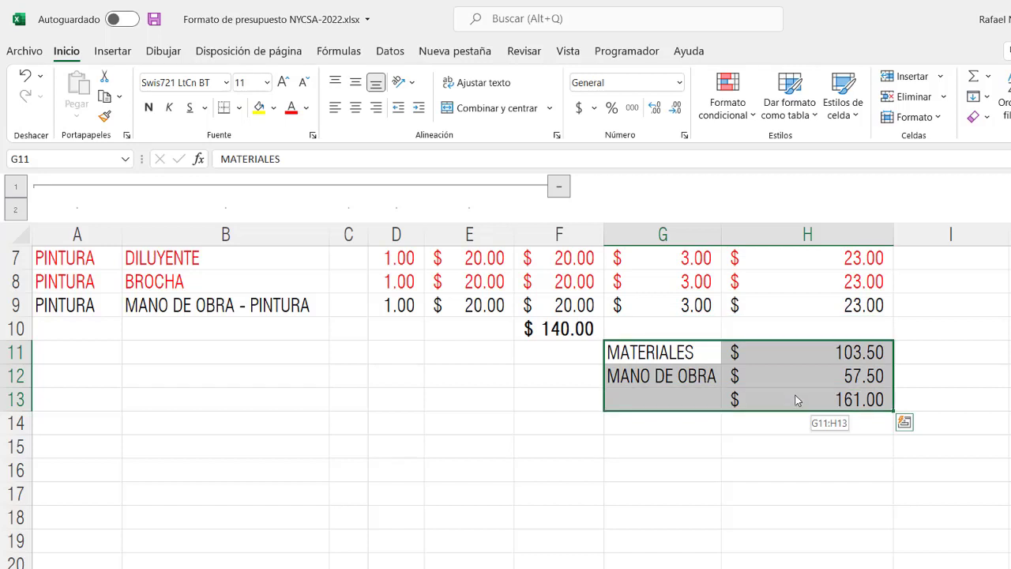
drag(796, 401, 805, 488)
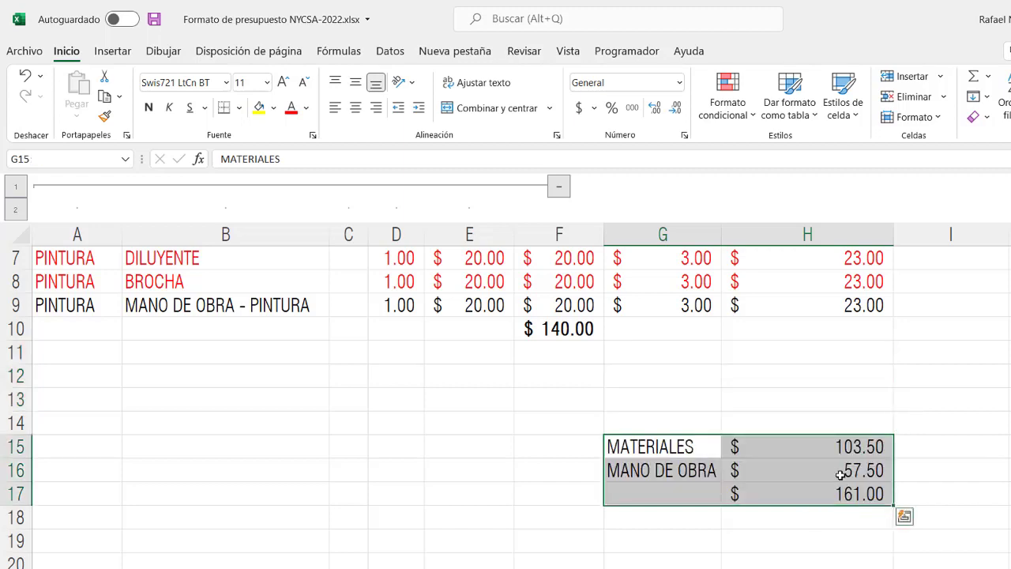
scroll(838, 474, up, 1)
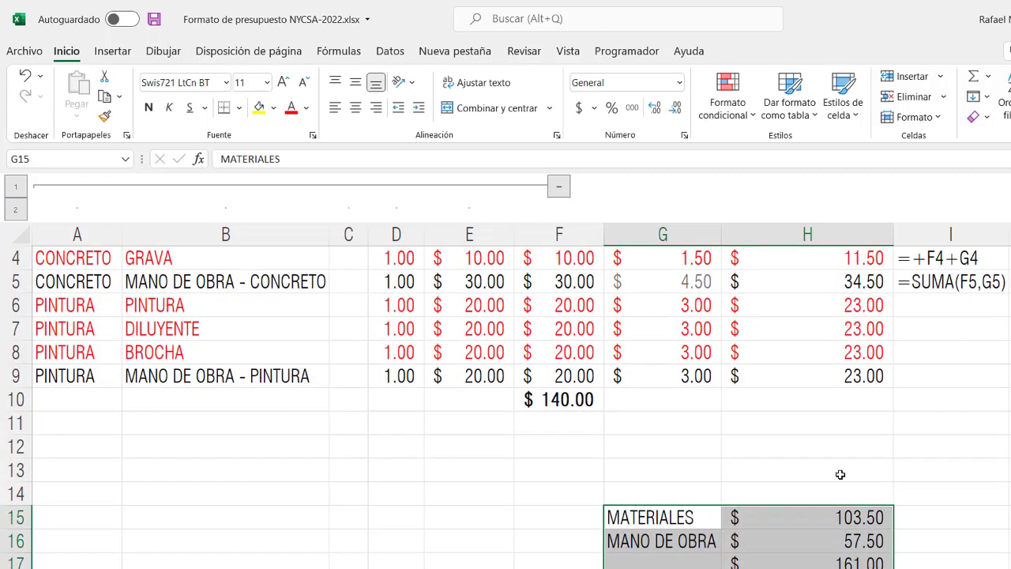
click(834, 395)
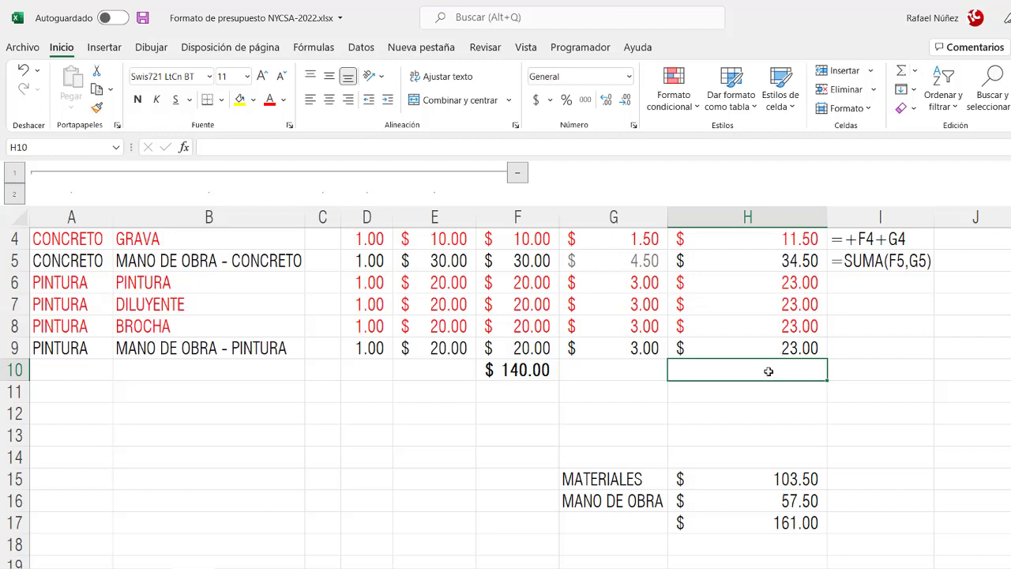
- Insert an AutoSum over H4:H9 in H10, then clear it to start over
key(alt+equal)
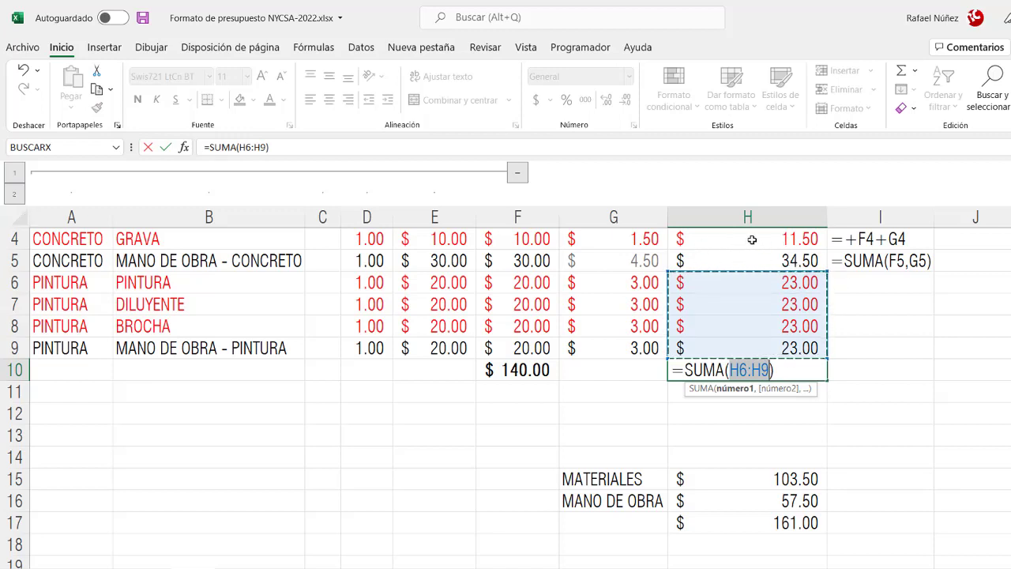
drag(753, 235, 756, 342)
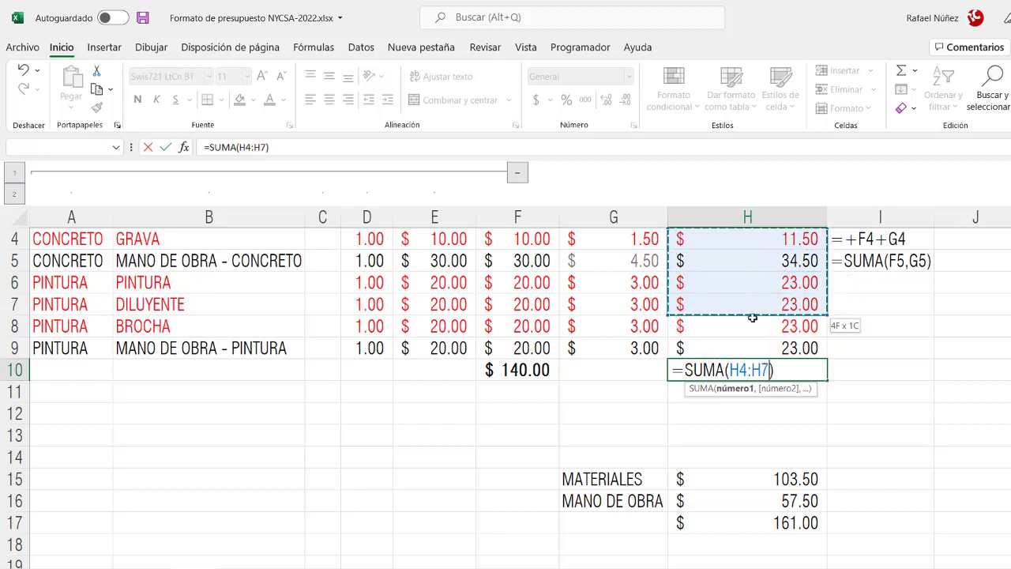
key(Return)
click(750, 237)
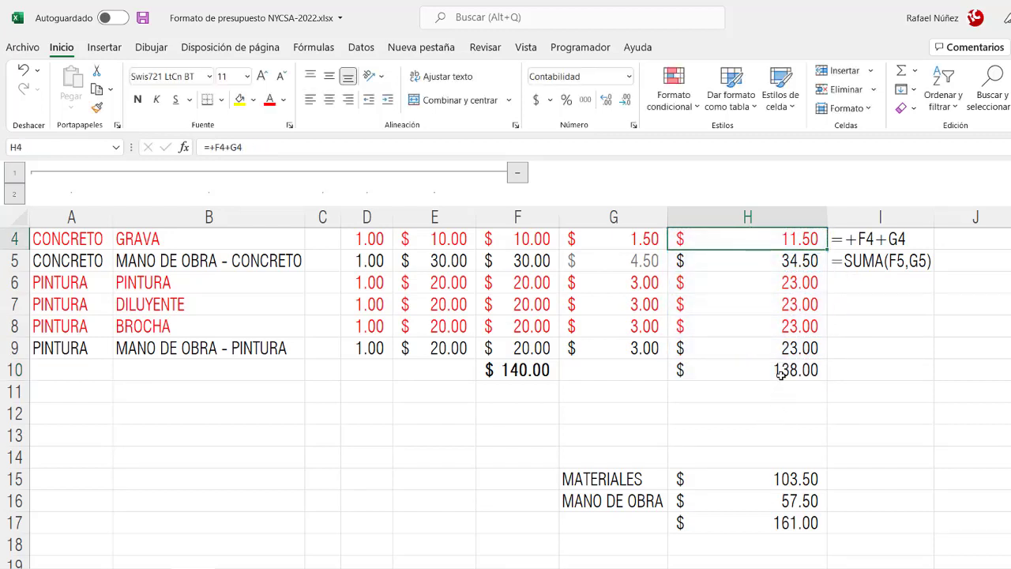
double_click(782, 371)
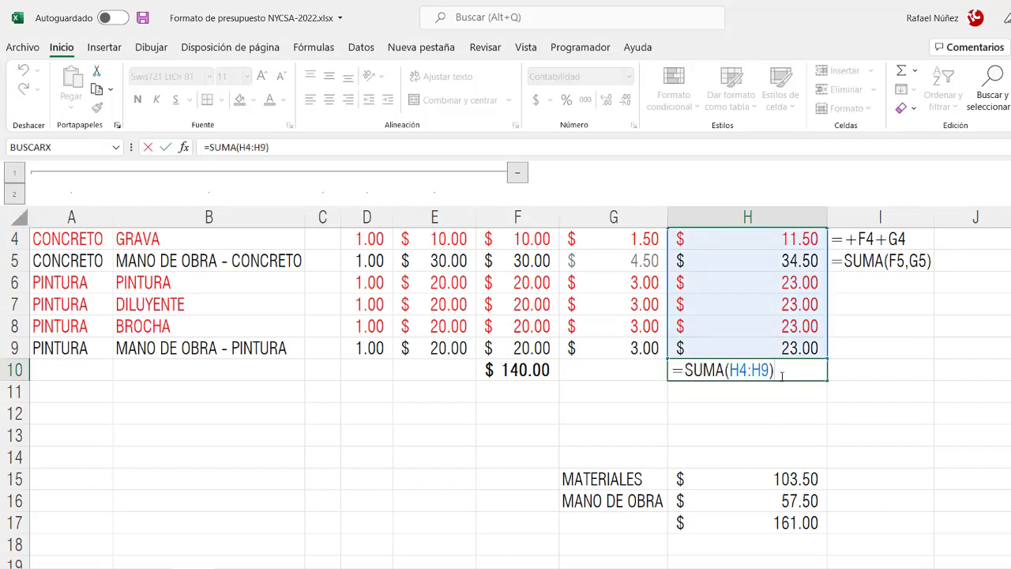
key(Escape)
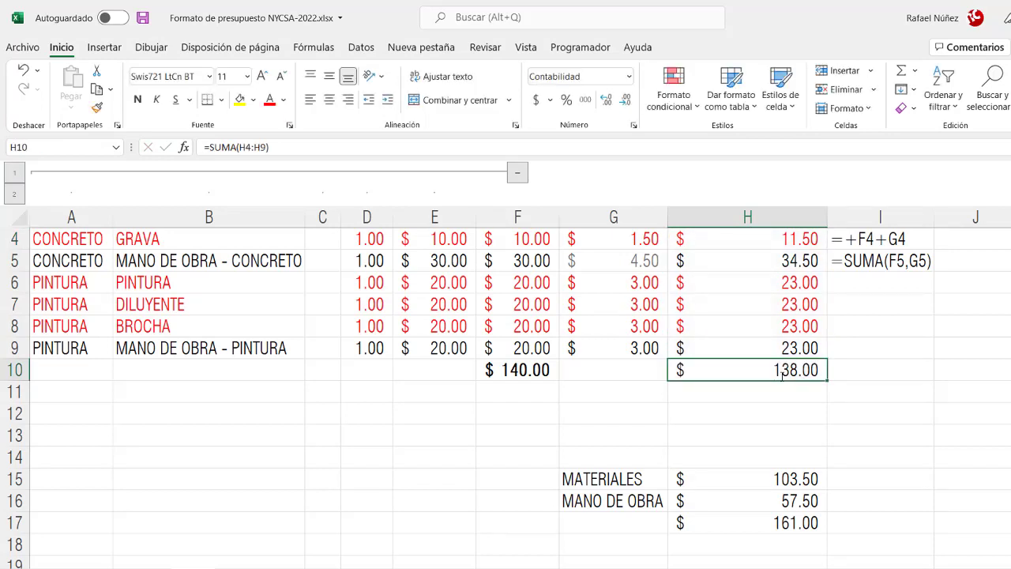
key(Delete)
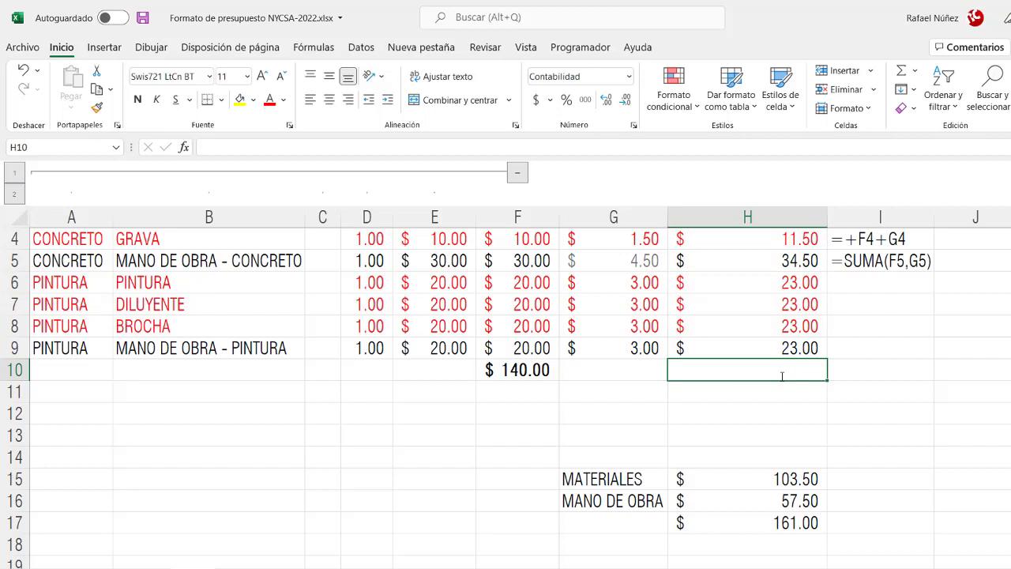
- Re-enter =SUMA(H4:H9) in H10, showing $138.00
key(alt+equal)
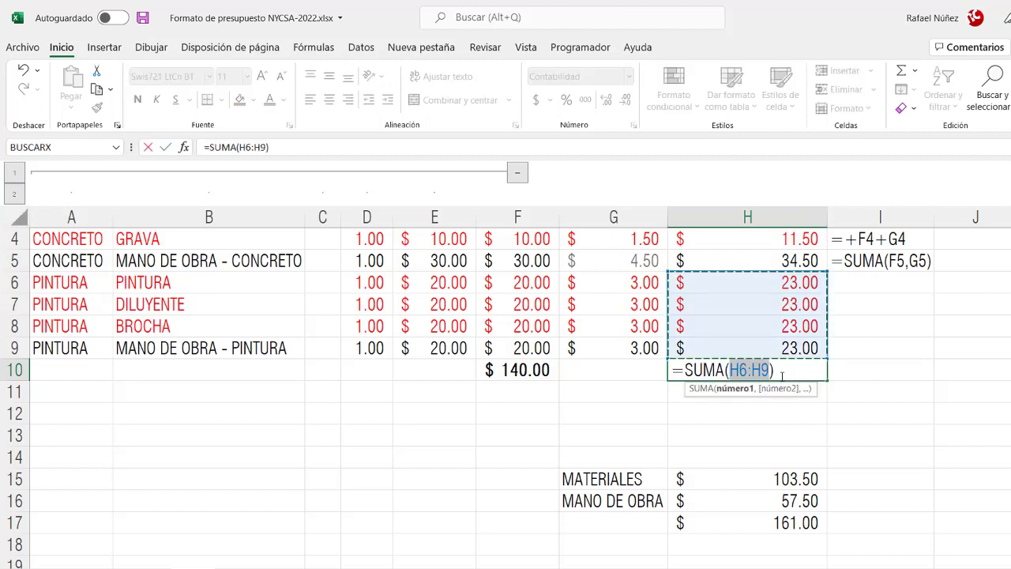
click(779, 239)
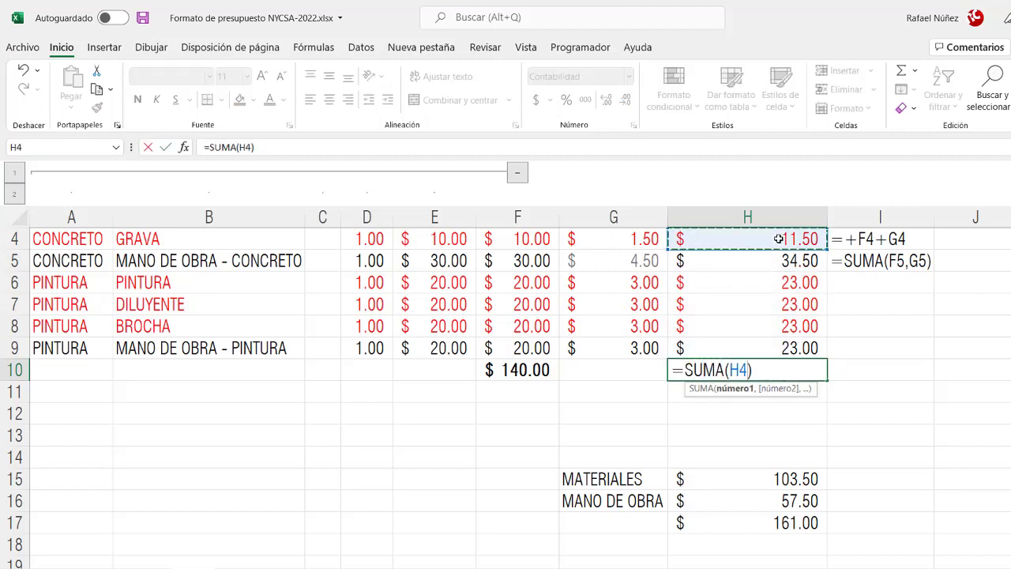
drag(779, 237, 779, 348)
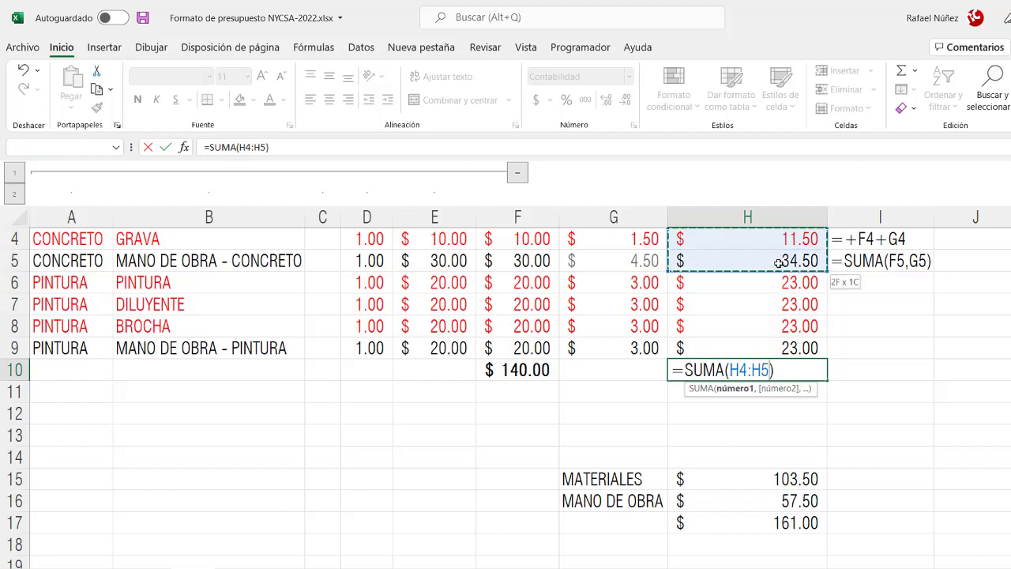
click(783, 374)
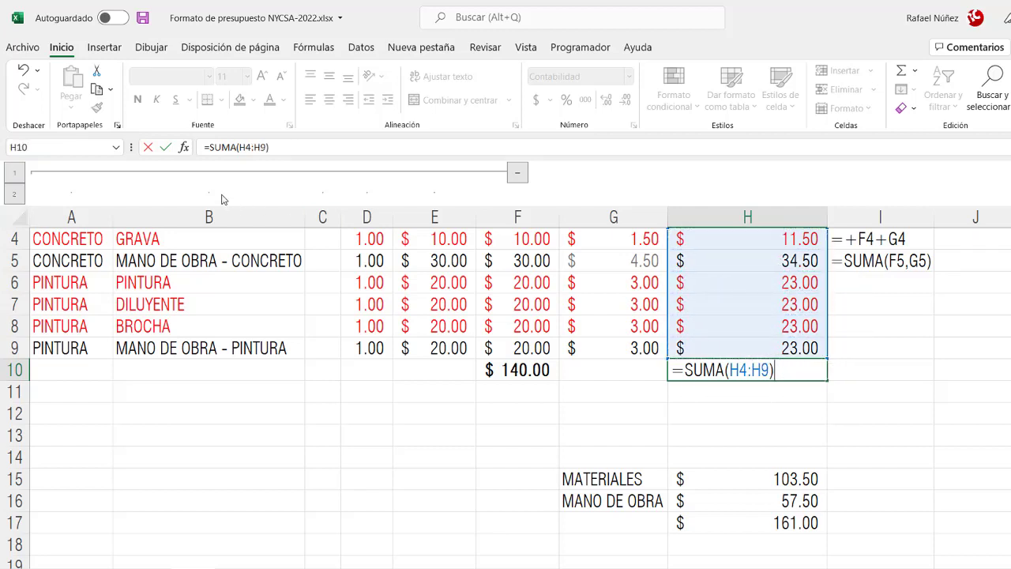
click(167, 149)
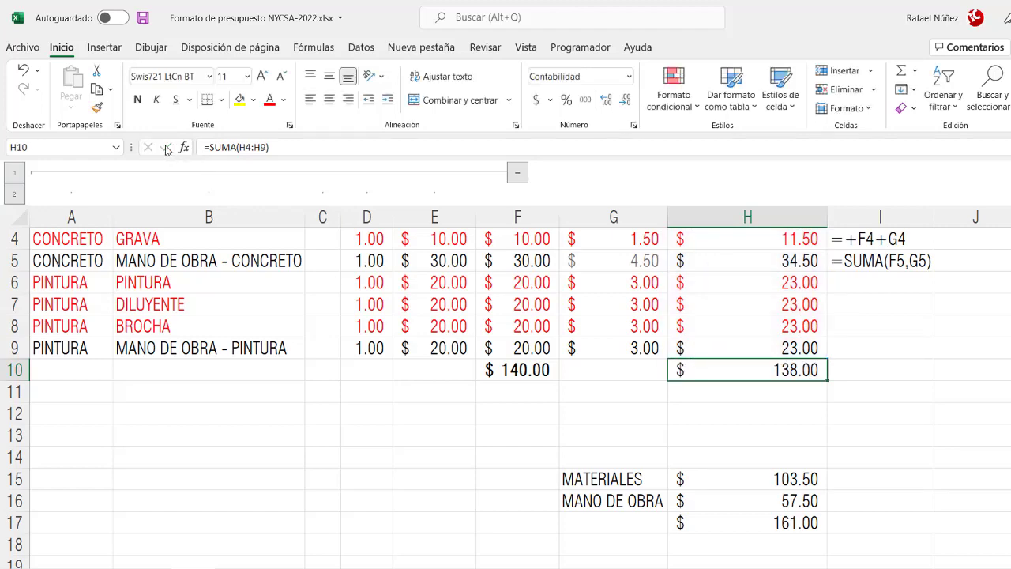
scroll(615, 405, up, 1)
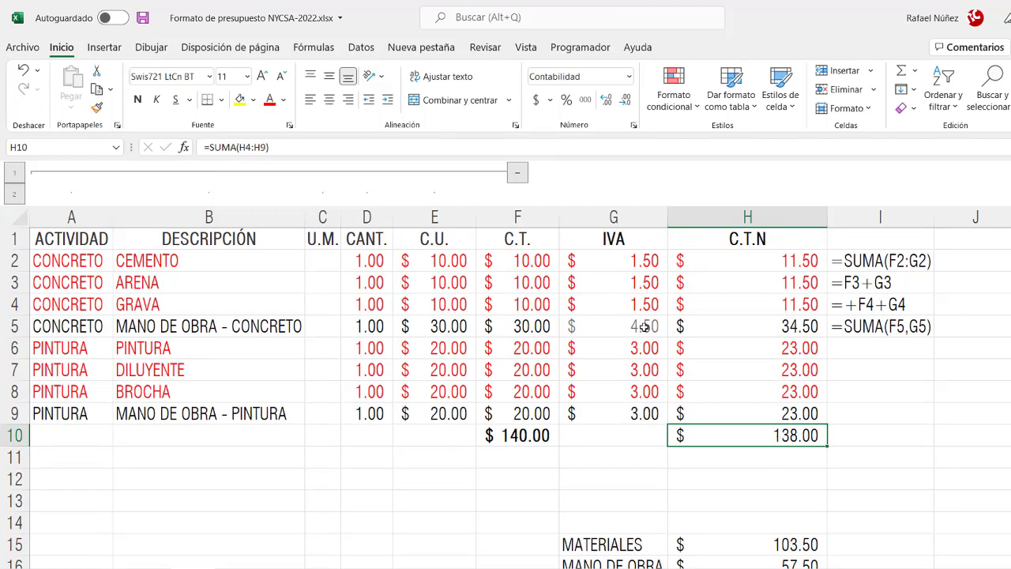
- Extend the H10 sum range up to H2:H9, giving $161.00
double_click(797, 435)
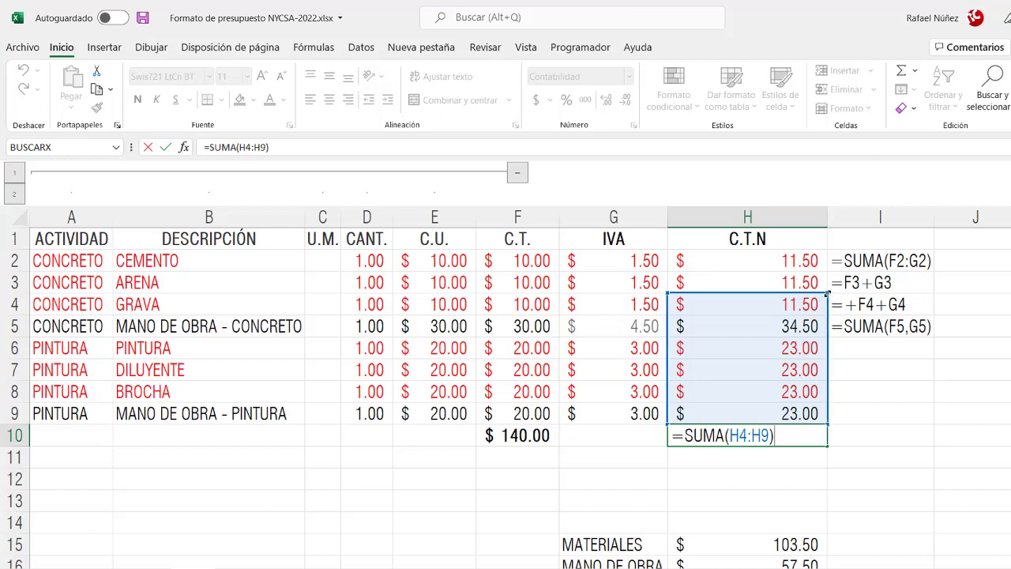
drag(828, 281, 830, 252)
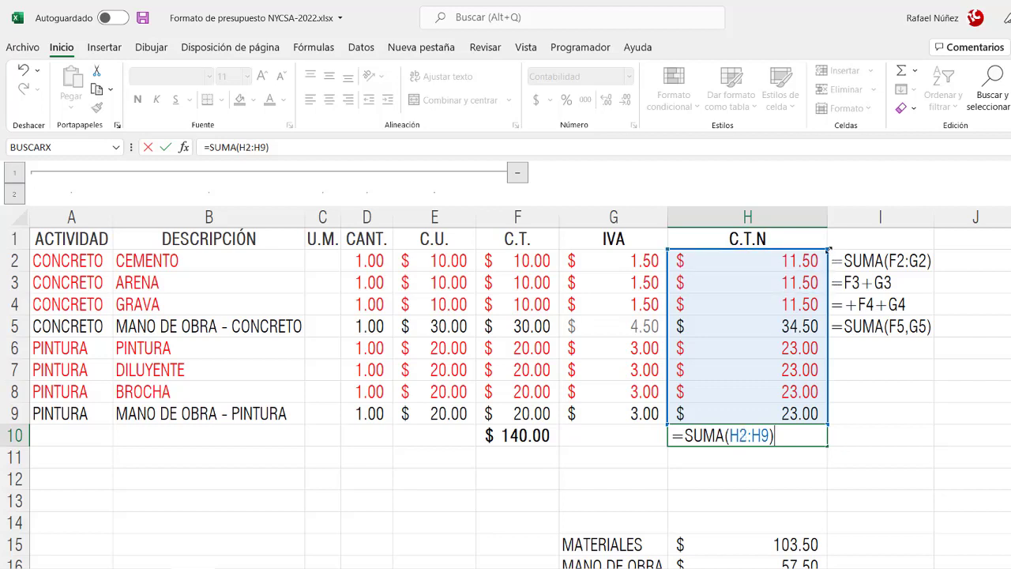
key(Return)
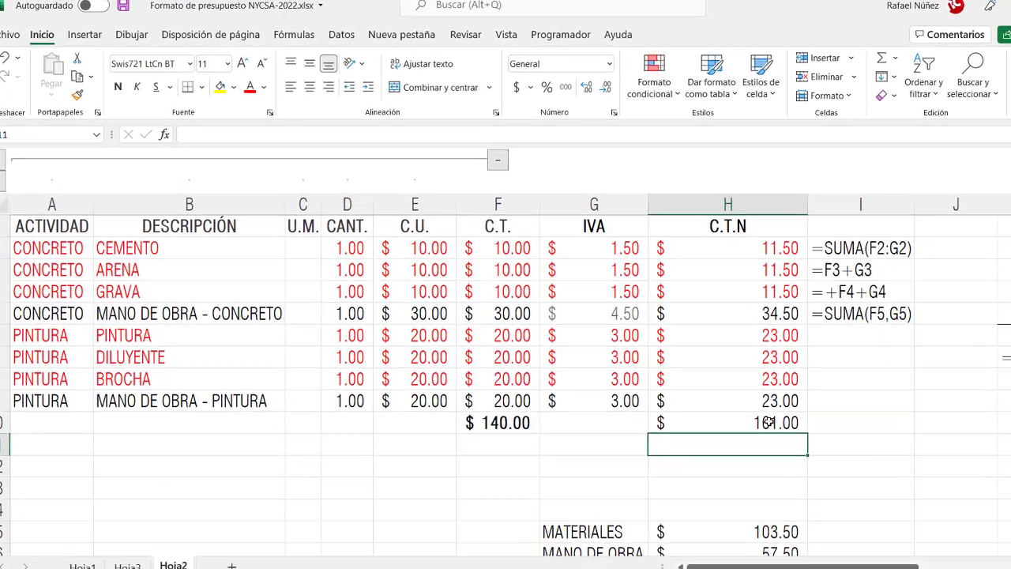
click(768, 423)
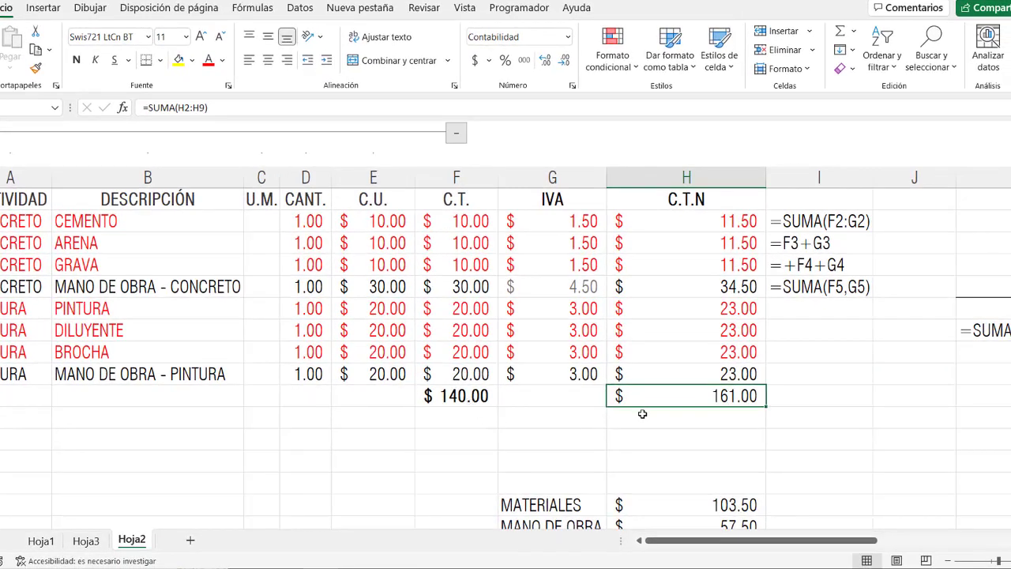
- Make both $161.00 totals, H10 and H17, bold with yellow fill
click(76, 60)
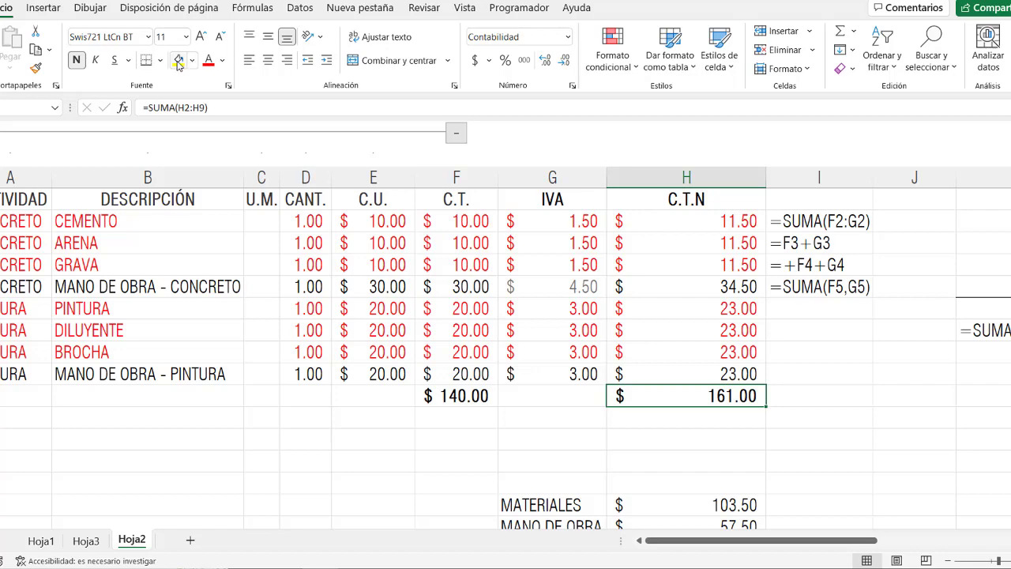
click(180, 62)
scroll(715, 336, down, 2)
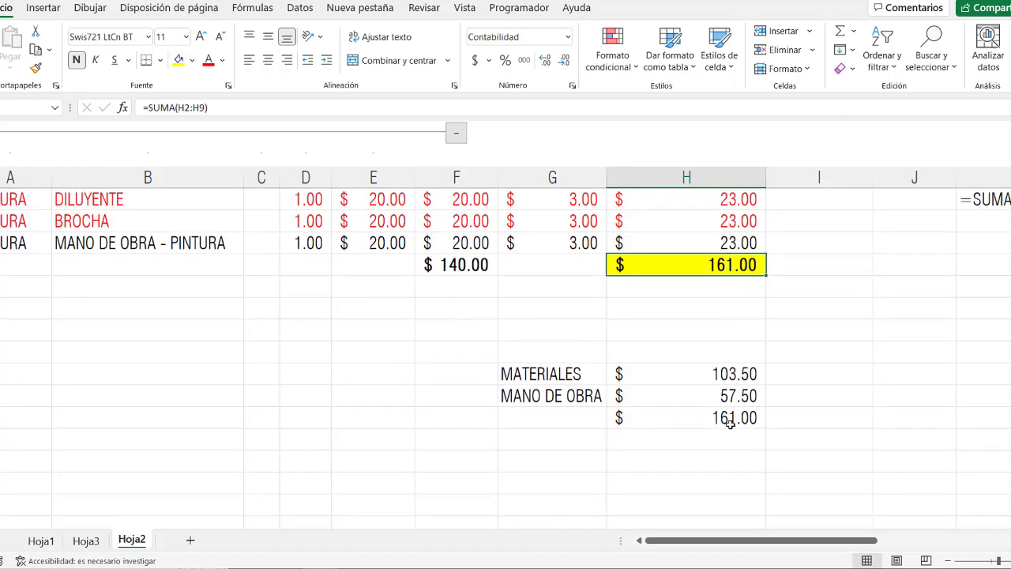
click(729, 419)
click(179, 63)
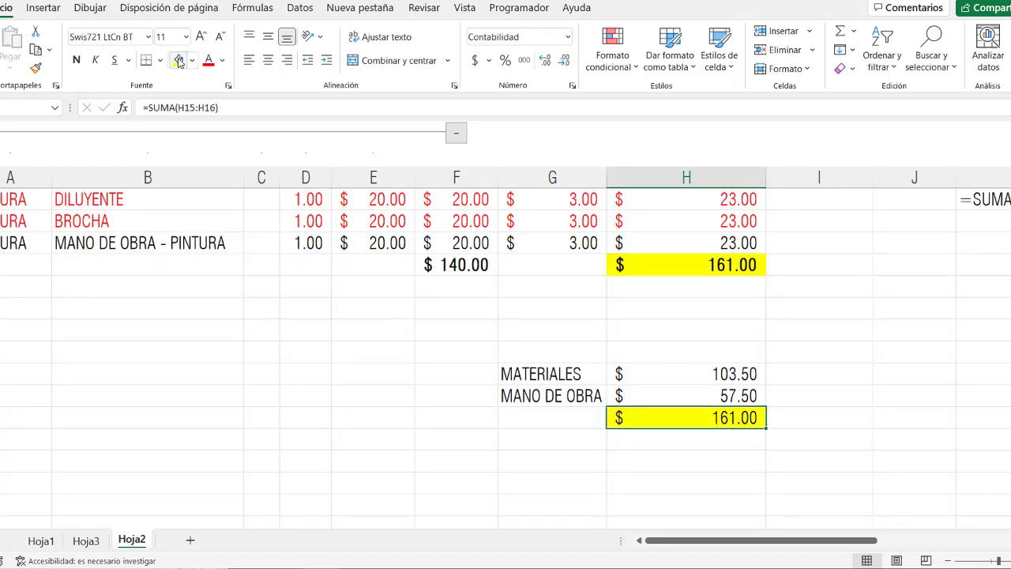
click(77, 61)
click(581, 382)
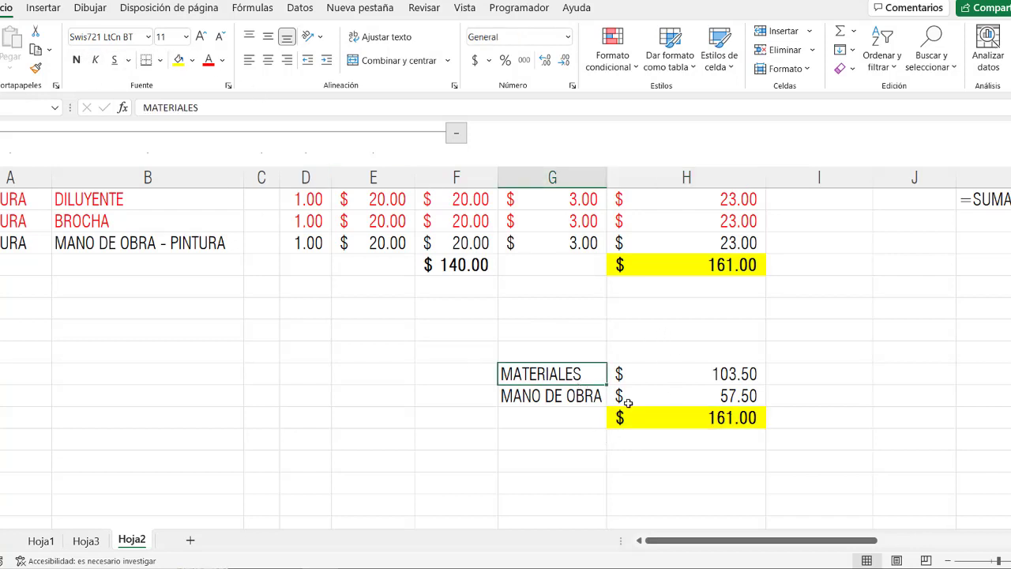
click(706, 418)
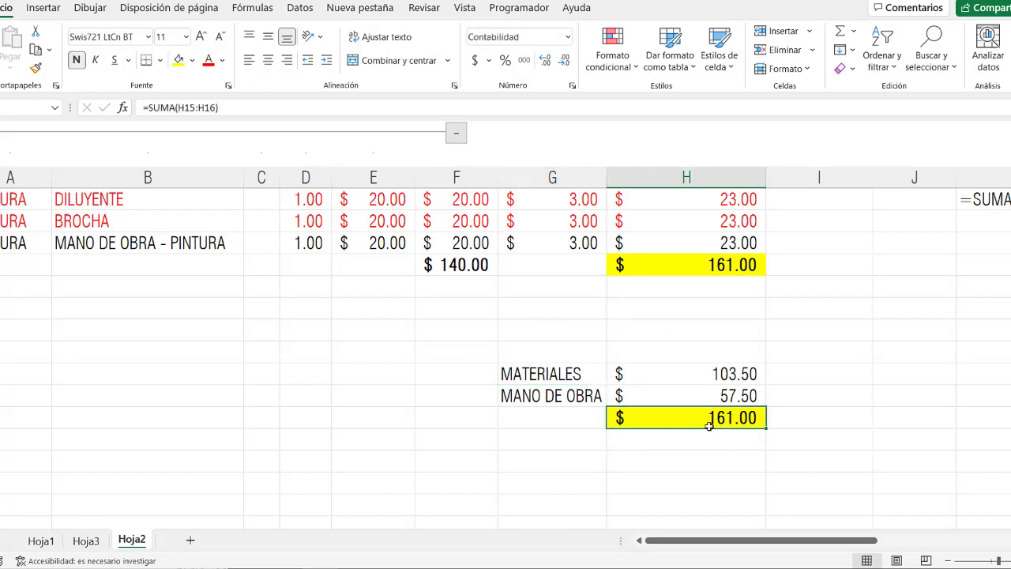
click(720, 263)
click(721, 419)
click(713, 437)
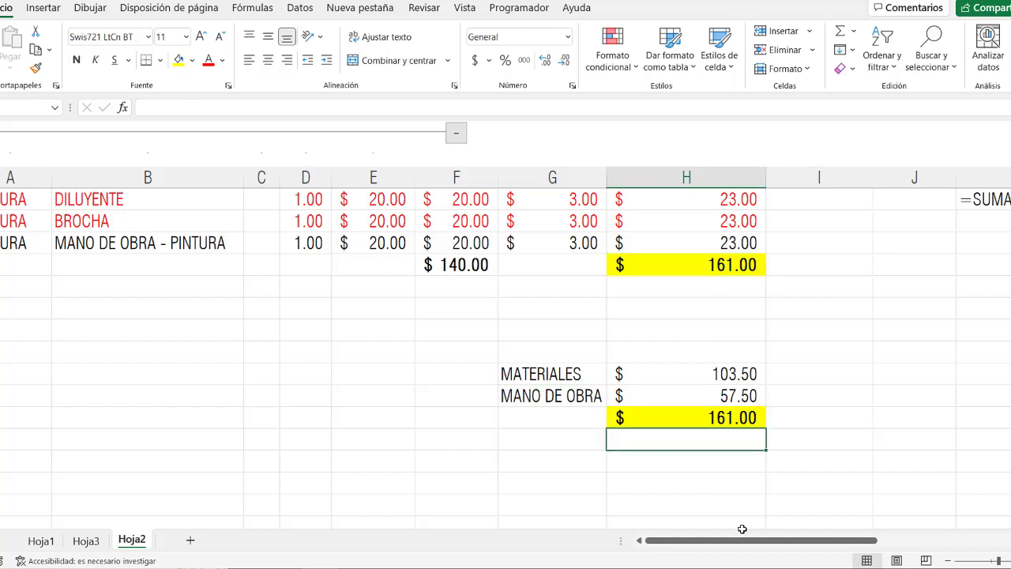
- Enter =H10-H17 in I17 to show the difference between the two totals
click(815, 417)
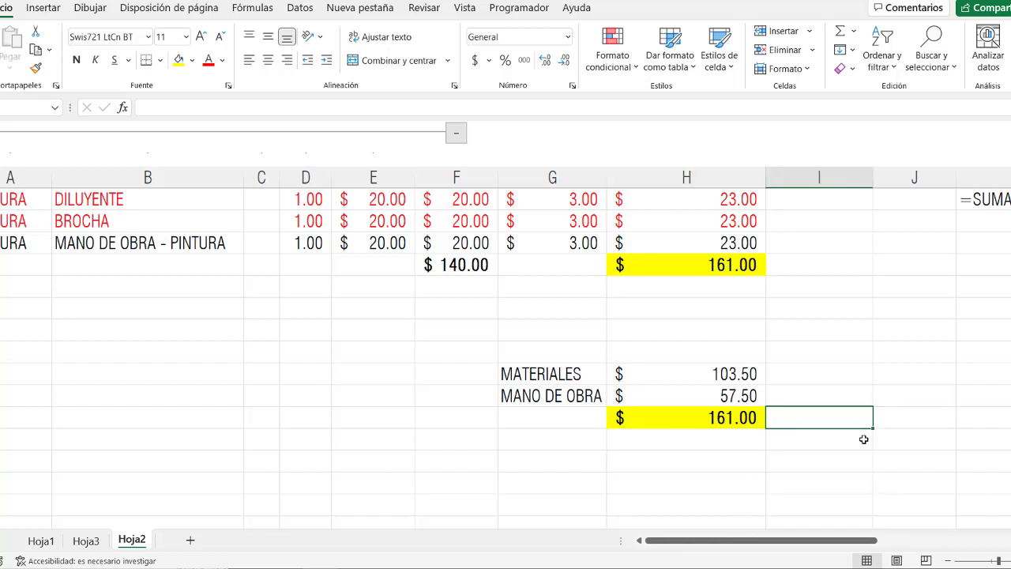
text(=)
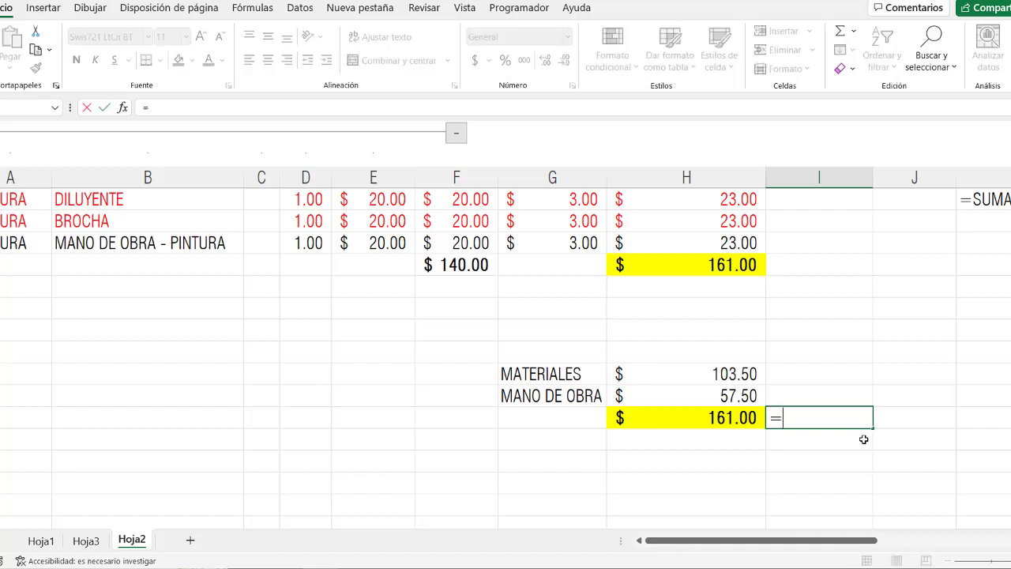
click(707, 266)
text(-)
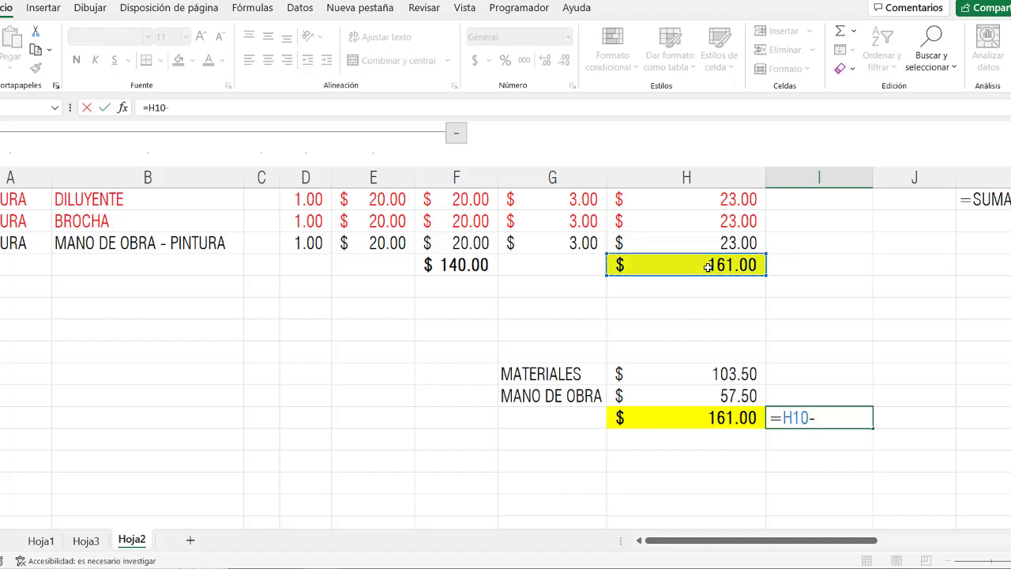
click(721, 421)
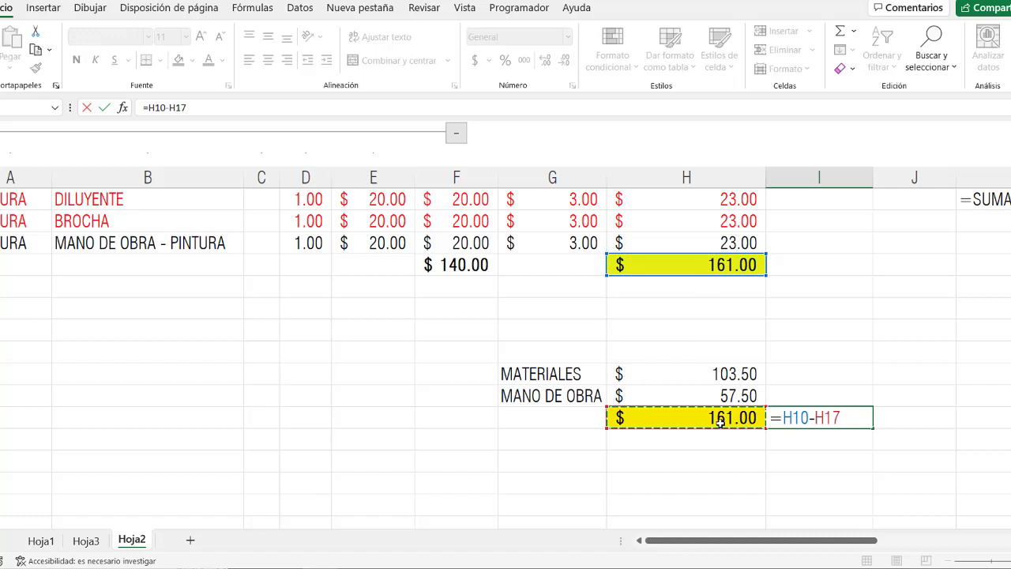
key(Return)
click(801, 418)
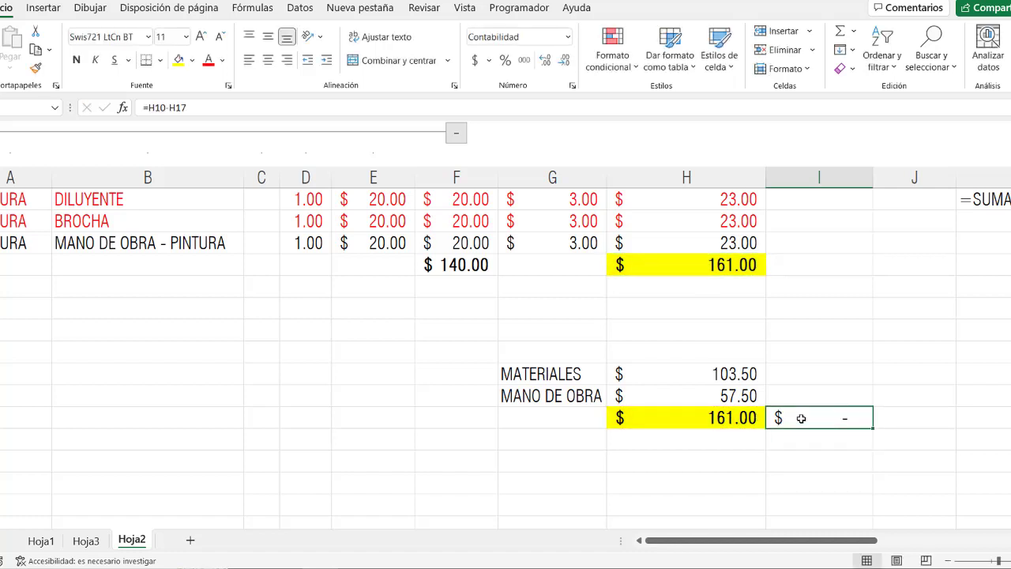
- Narrow the H10 total to =SUMA(H3:H9), giving $149.50 and a -$11.50 difference
scroll(801, 418, up, 1)
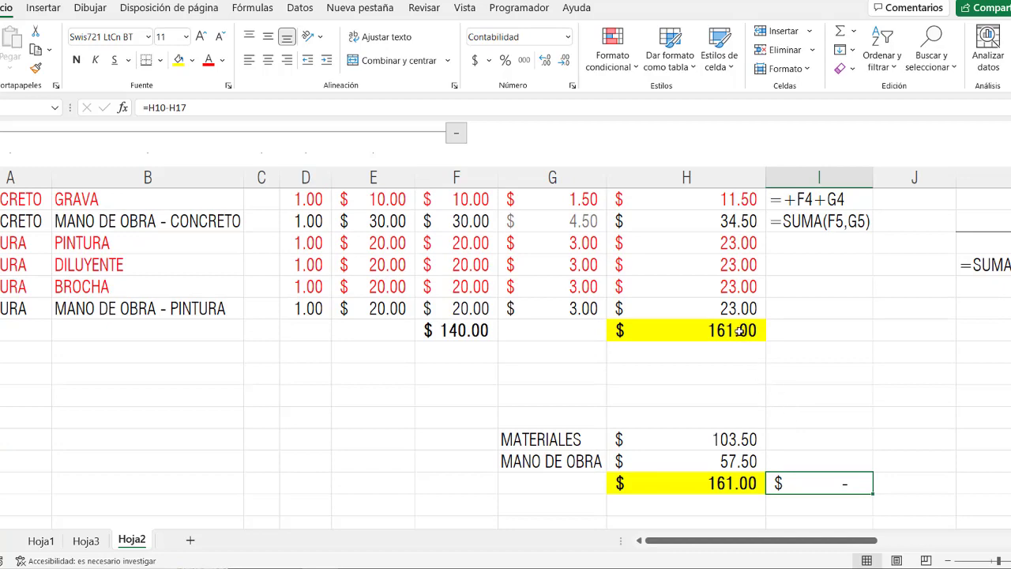
double_click(738, 332)
scroll(750, 355, up, 1)
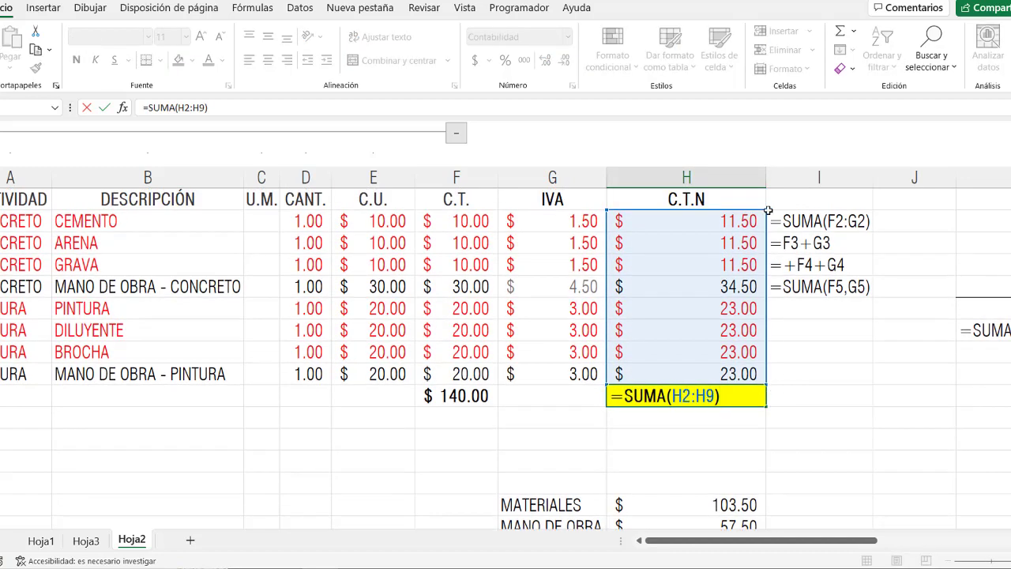
click(770, 215)
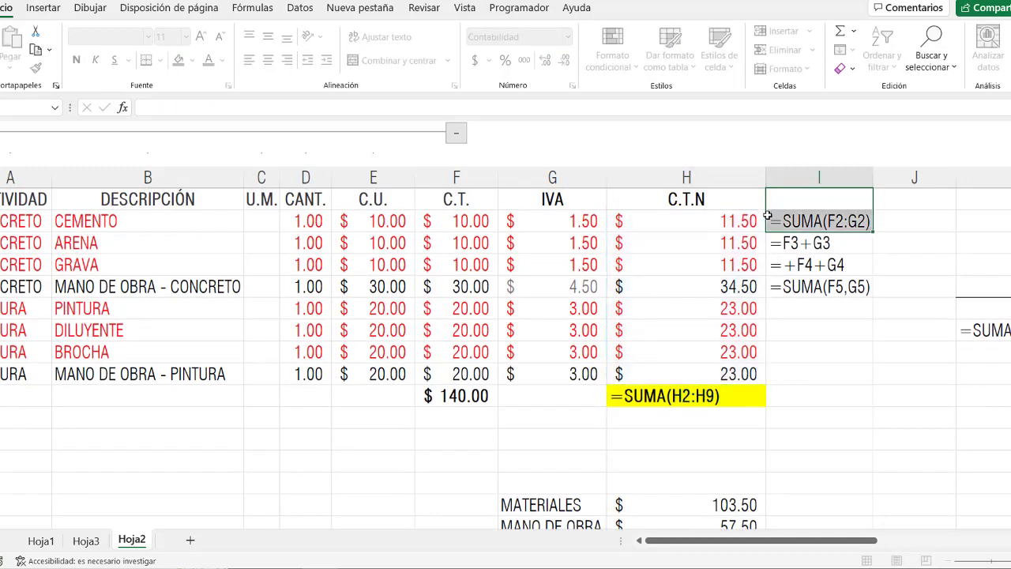
double_click(725, 401)
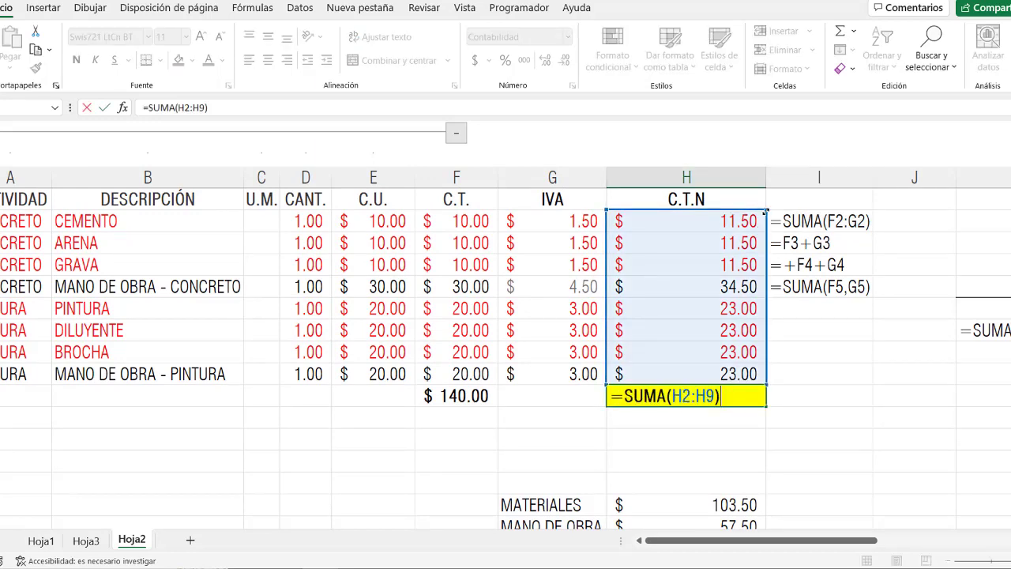
drag(765, 212, 763, 236)
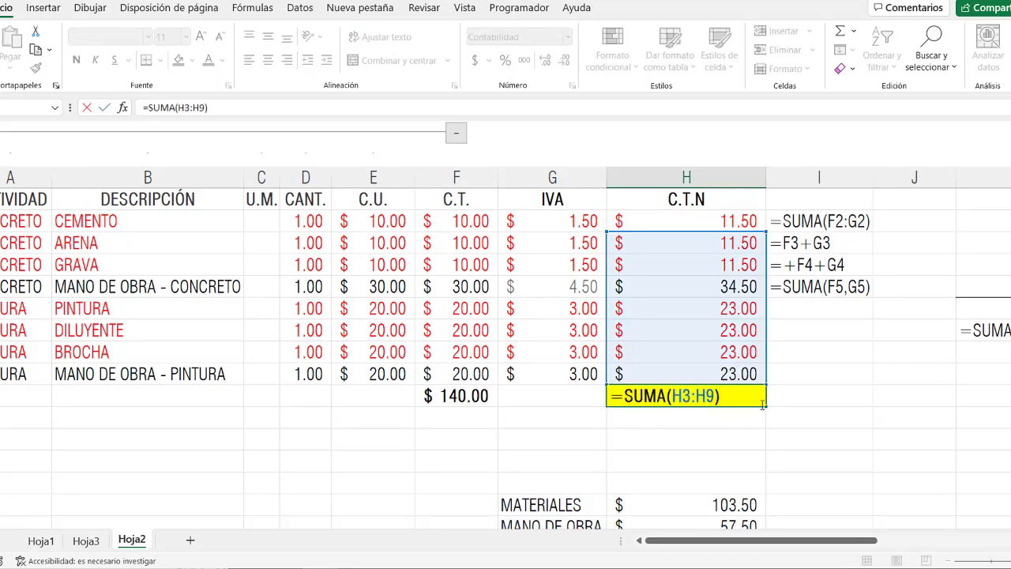
scroll(762, 405, down, 2)
key(Return)
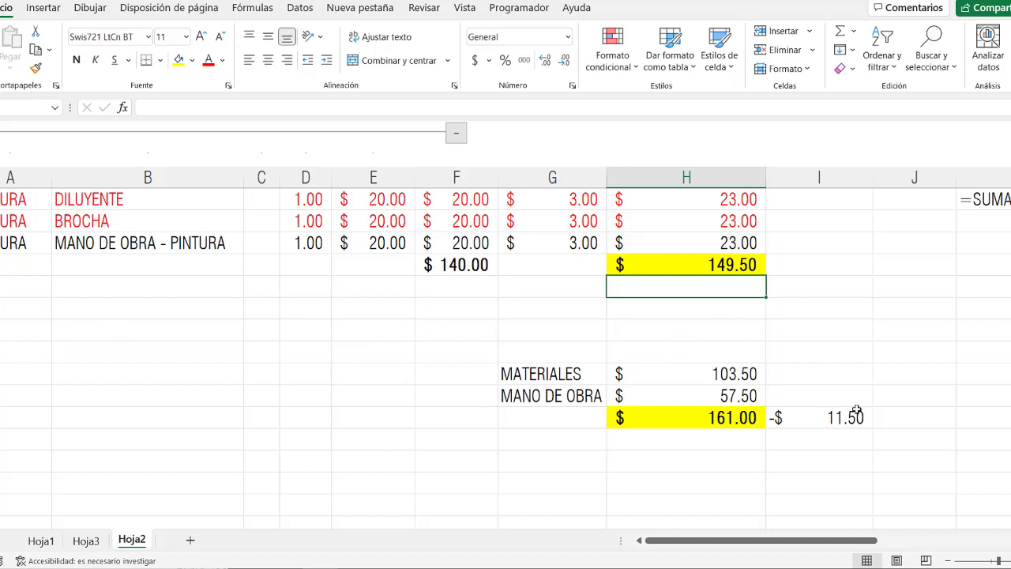
- Colour the -$11.50 difference in I17 red
click(851, 418)
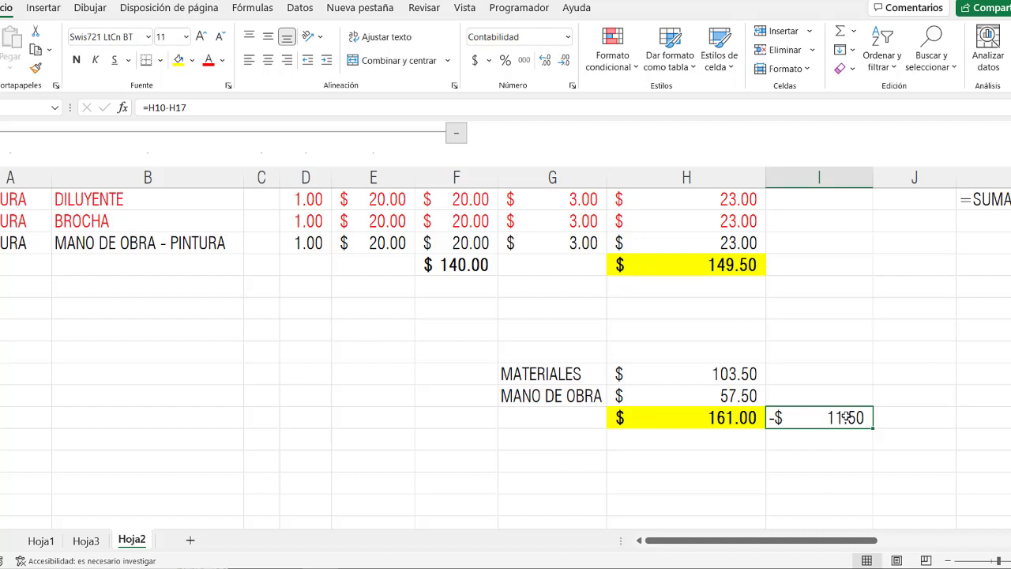
click(209, 60)
click(735, 415)
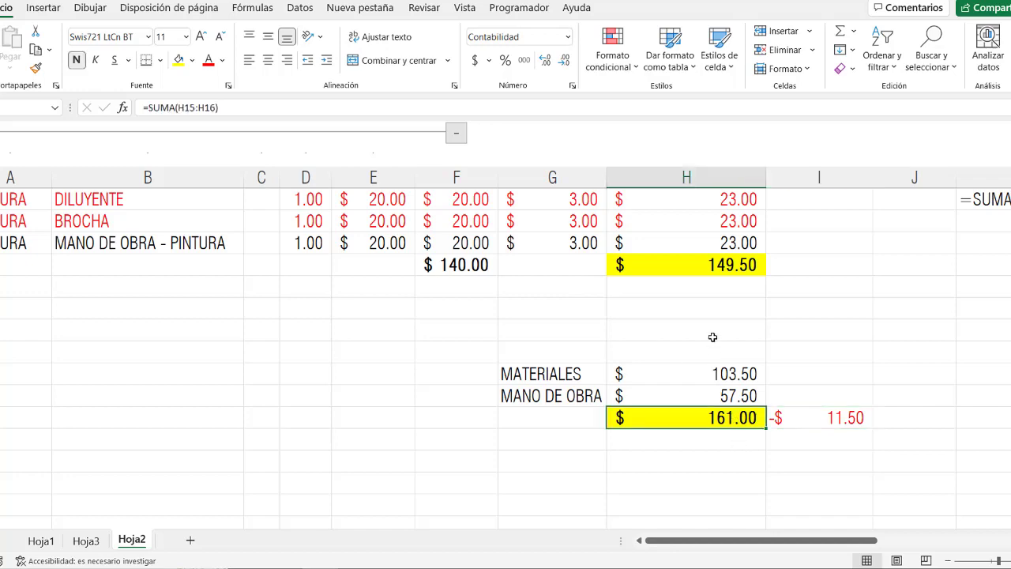
- Restore the H10 total to =SUMA(H2:H9), showing $161.00 again
scroll(712, 337, up, 2)
click(733, 399)
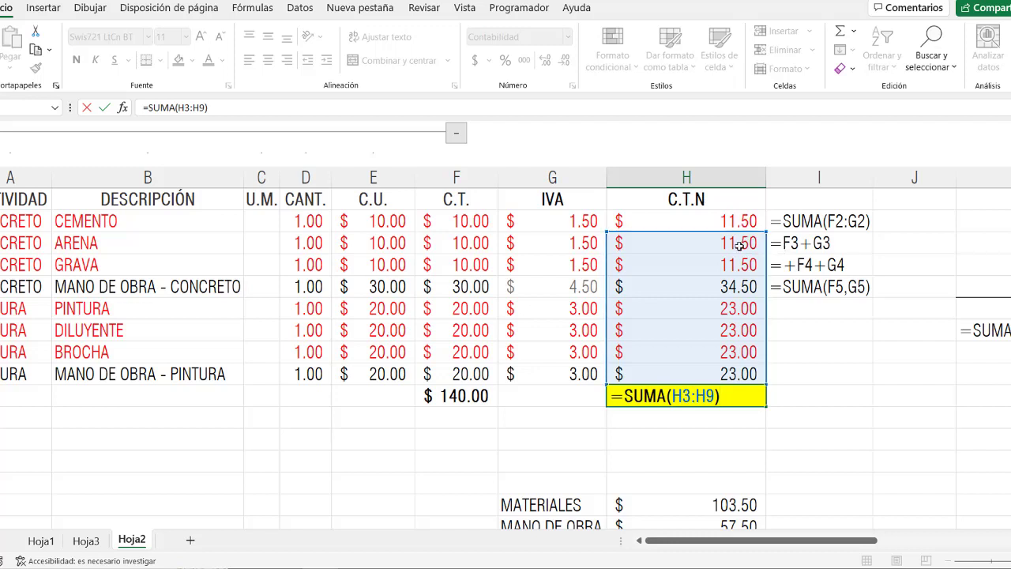
drag(738, 246, 737, 222)
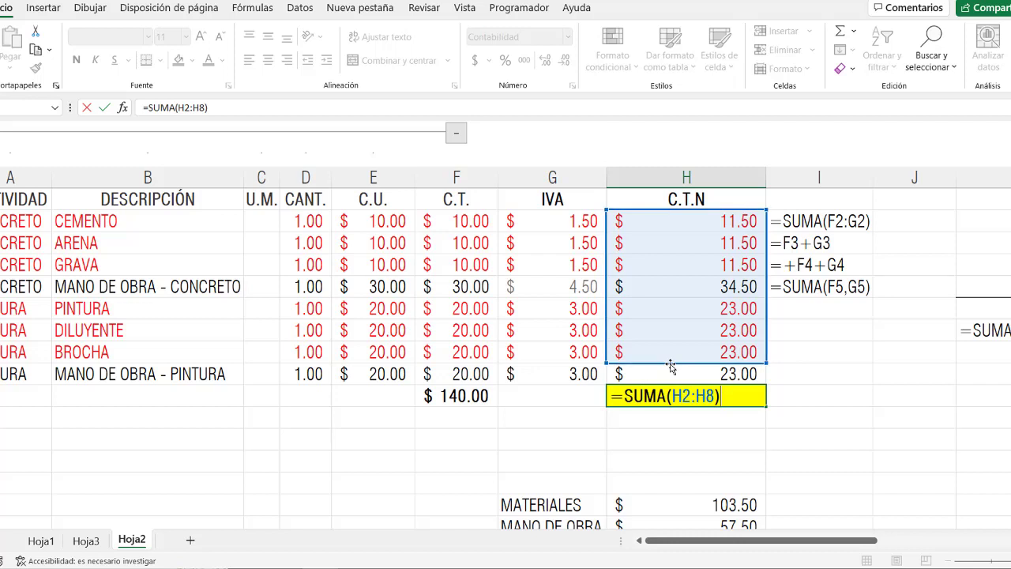
mouse_move(668, 370)
mouse_down()
mouse_move(638, 357)
mouse_move(732, 368)
mouse_move(733, 379)
mouse_up()
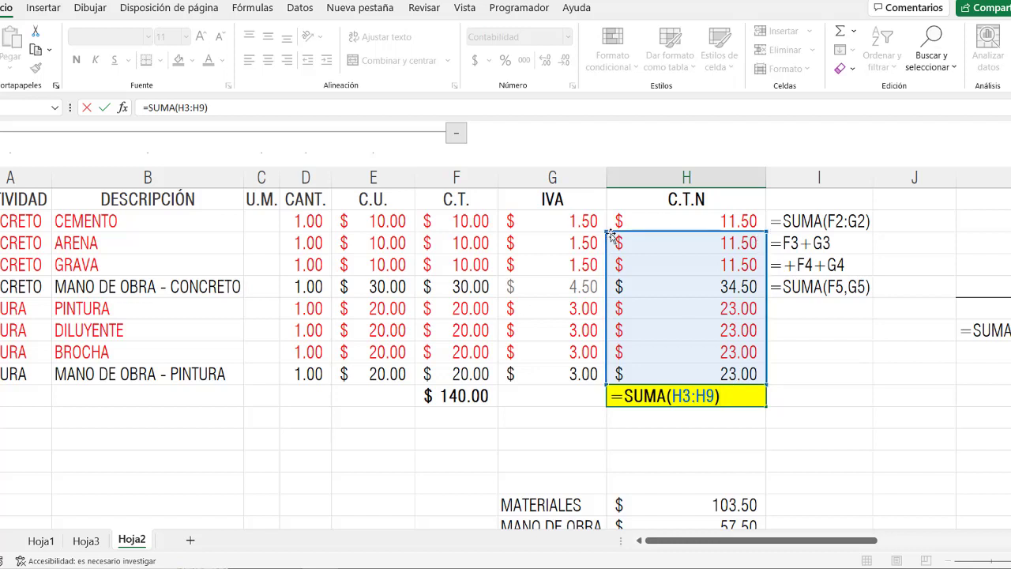
mouse_move(605, 231)
mouse_down()
mouse_move(605, 210)
mouse_move(606, 243)
mouse_move(605, 231)
mouse_up()
drag(606, 227, 605, 221)
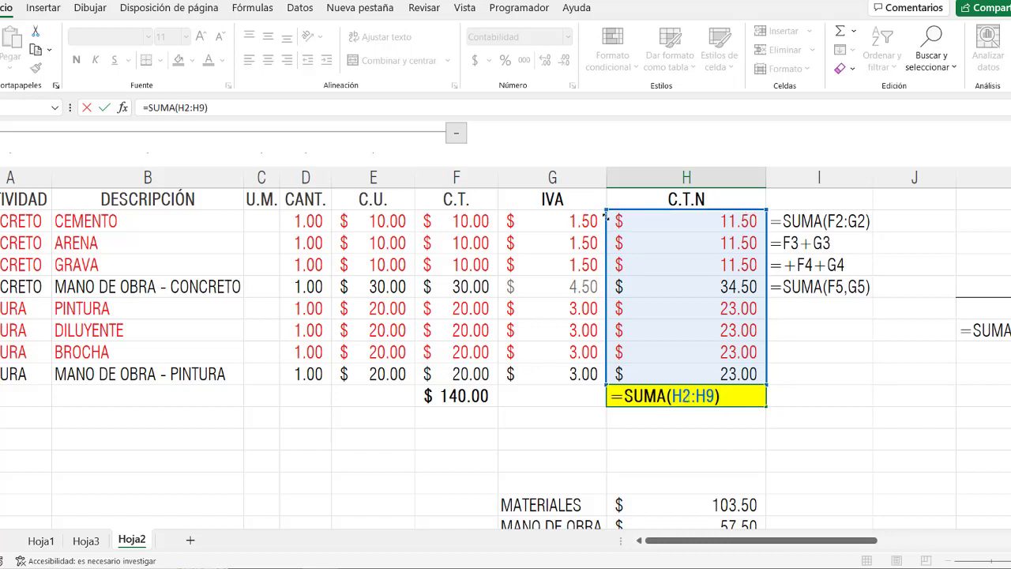
key(Return)
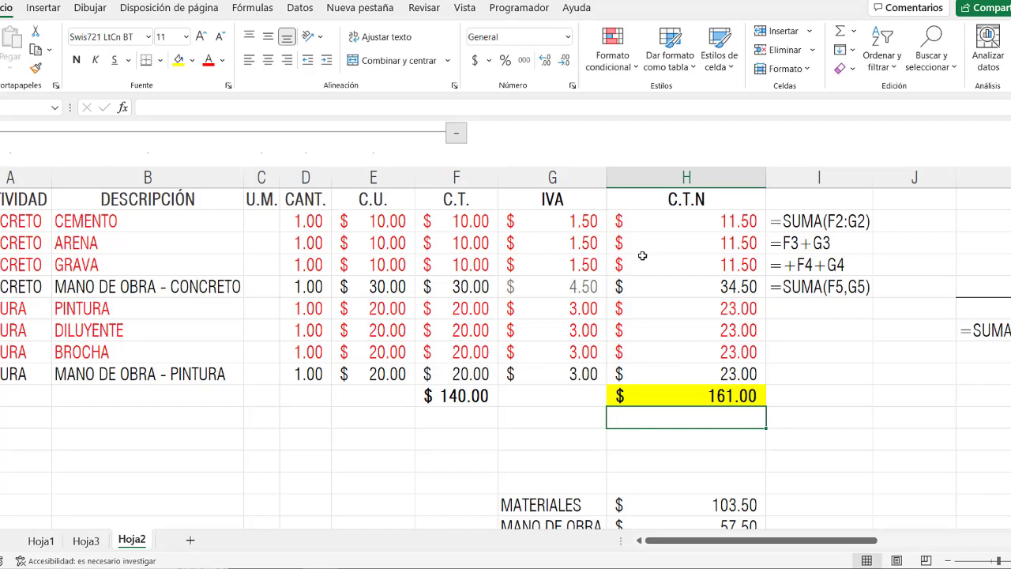
- Move the four example formula texts from I2:I5 into column E below the table
scroll(644, 267, down, 1)
scroll(745, 359, up, 1)
scroll(743, 348, down, 3)
scroll(747, 354, up, 1)
scroll(737, 375, up, 2)
drag(815, 221, 821, 289)
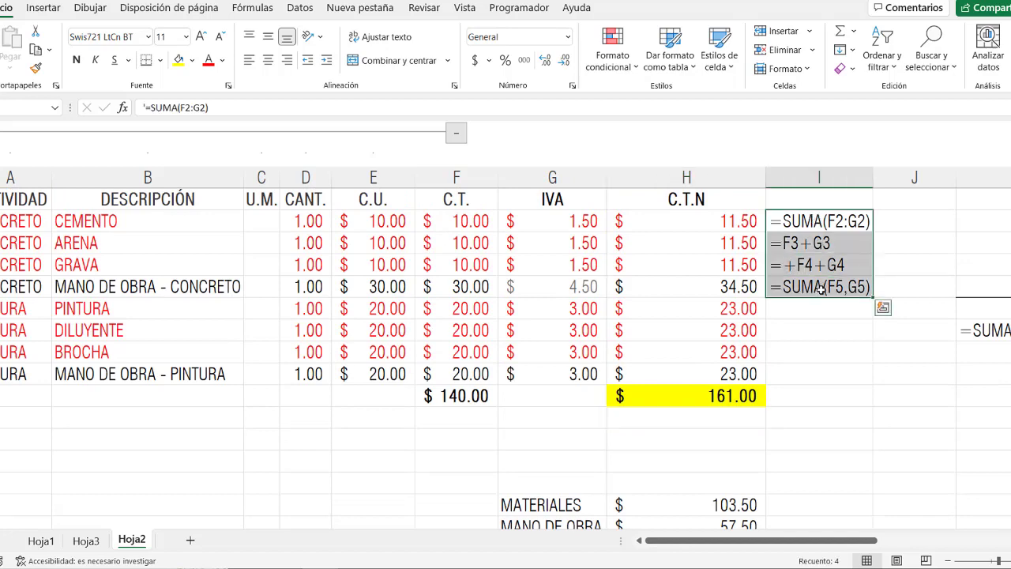
scroll(822, 289, down, 1)
mouse_move(830, 230)
mouse_down()
mouse_move(418, 424)
mouse_move(361, 440)
mouse_up()
- Move the =SUMA(K1:K5) example under the others in column E and start widening column E
scroll(461, 374, down, 2)
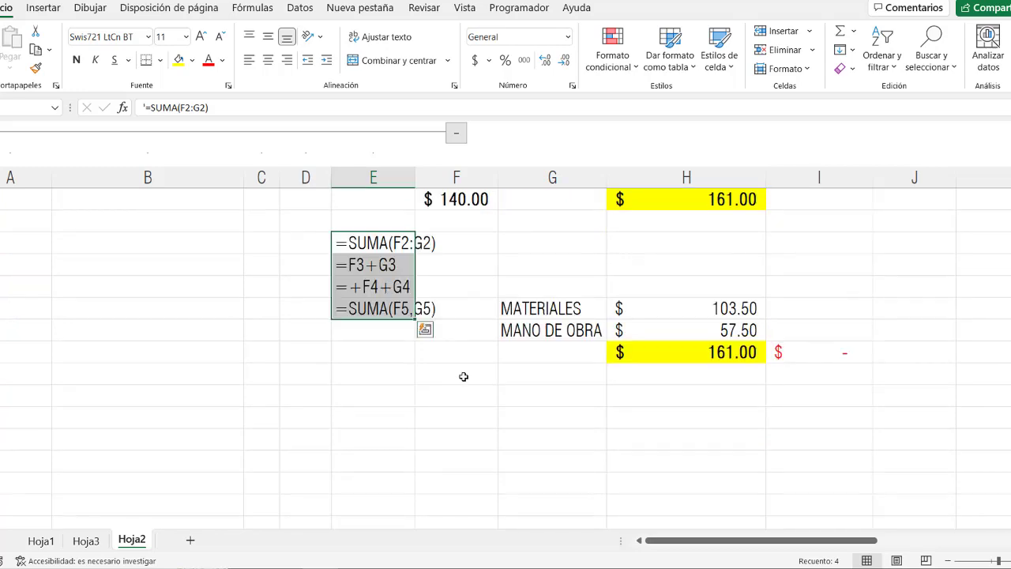
scroll(464, 377, up, 3)
scroll(950, 322, down, 3)
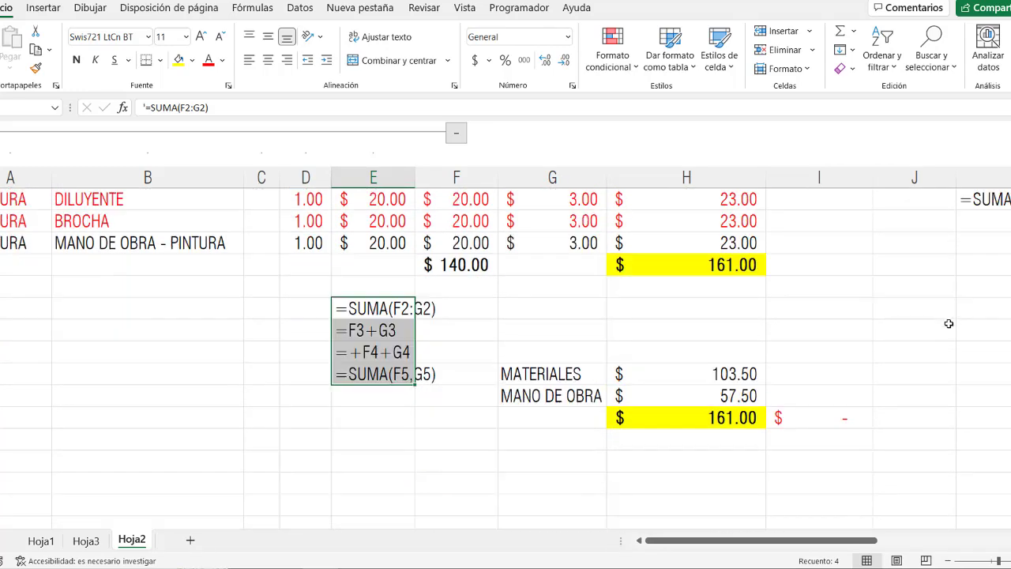
scroll(932, 324, down, 3)
scroll(908, 300, up, 4)
click(994, 202)
mouse_move(995, 209)
mouse_down()
mouse_move(351, 384)
mouse_move(353, 374)
mouse_up()
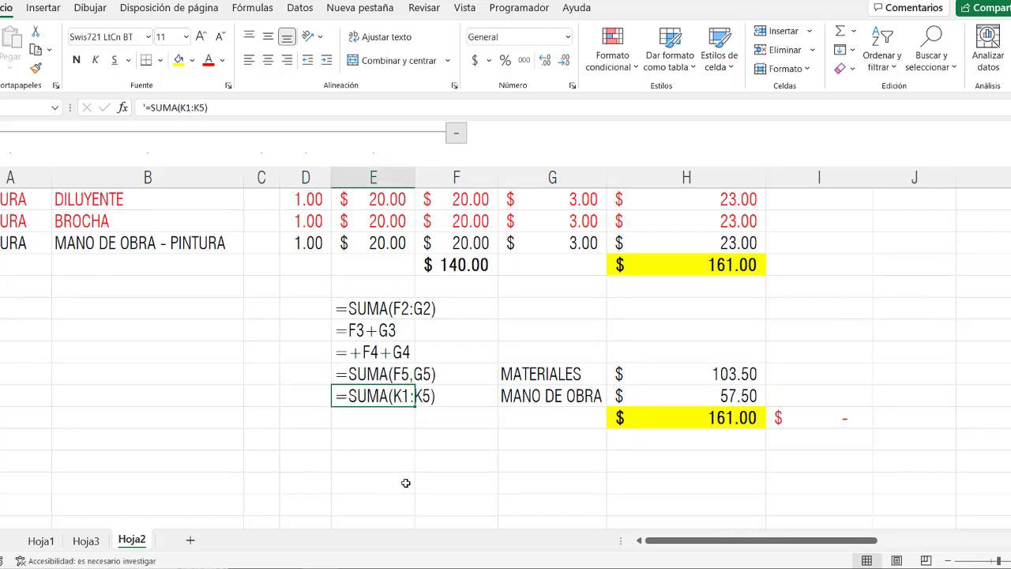
click(406, 482)
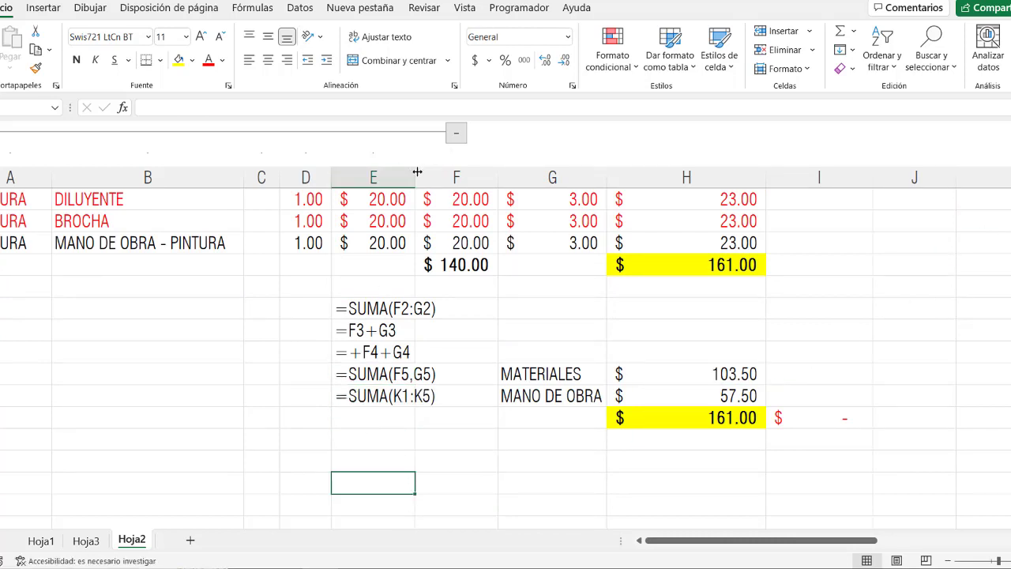
drag(417, 172, 442, 172)
click(429, 309)
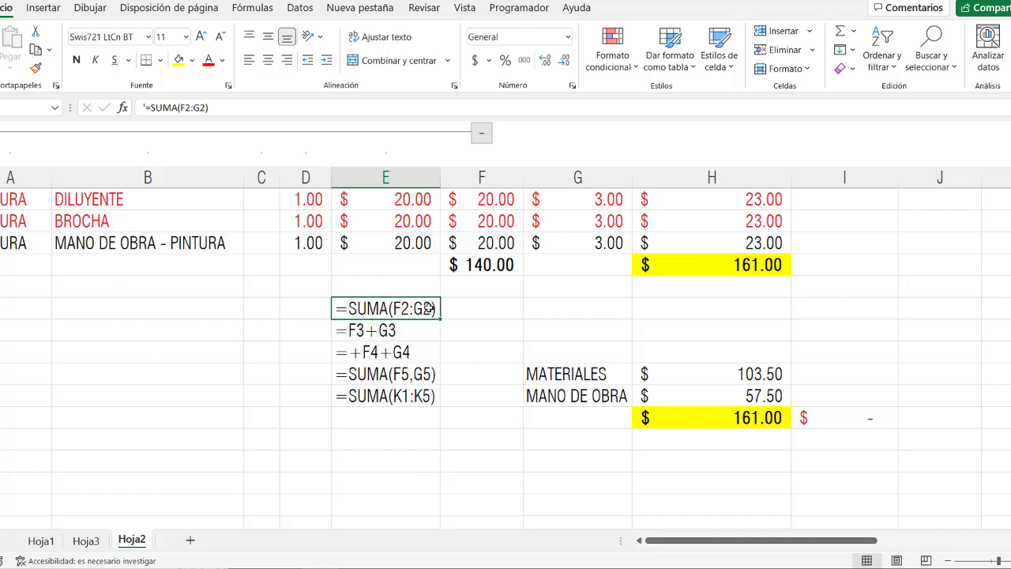
click(401, 331)
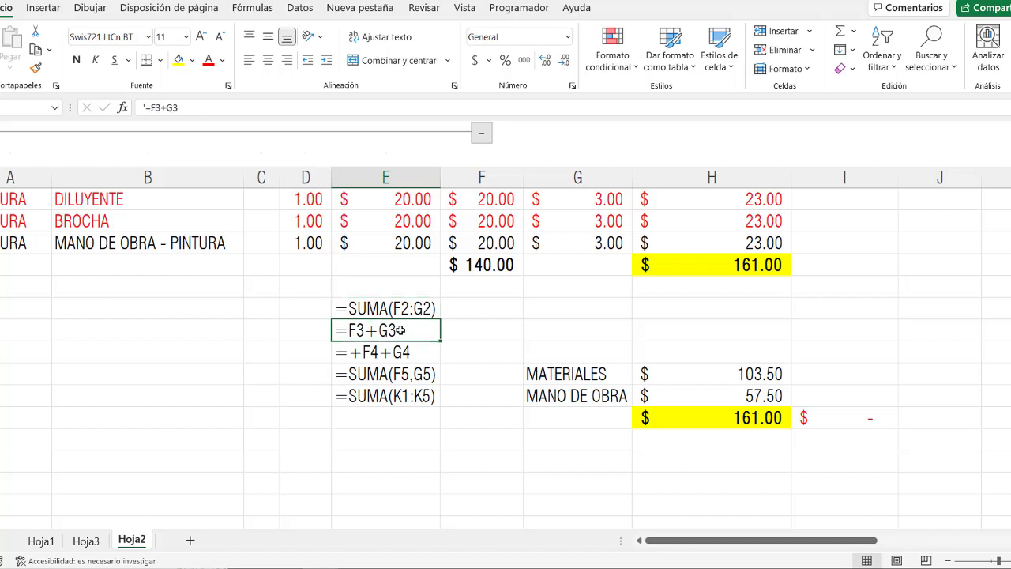
click(406, 352)
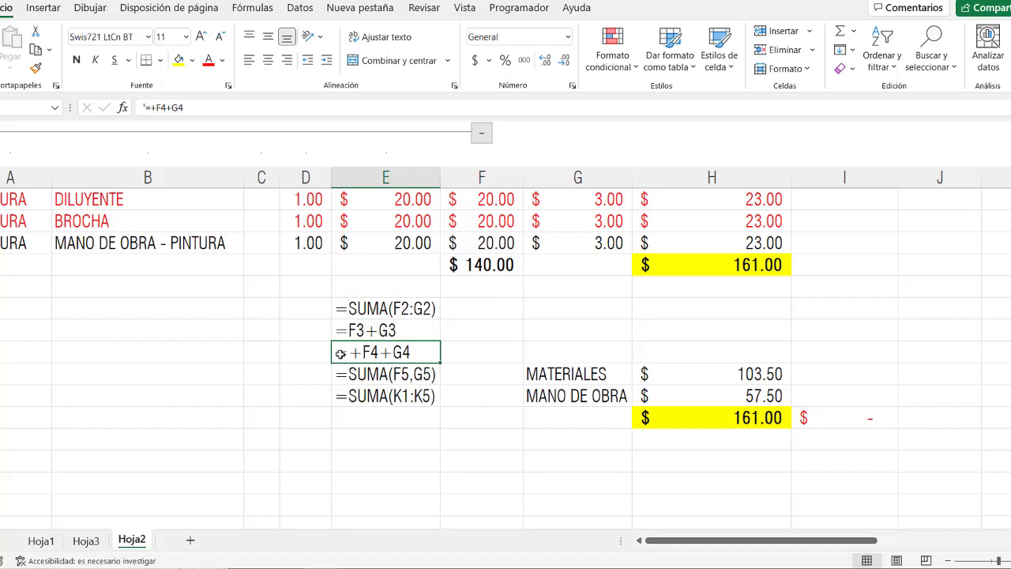
double_click(340, 353)
drag(338, 353, 347, 353)
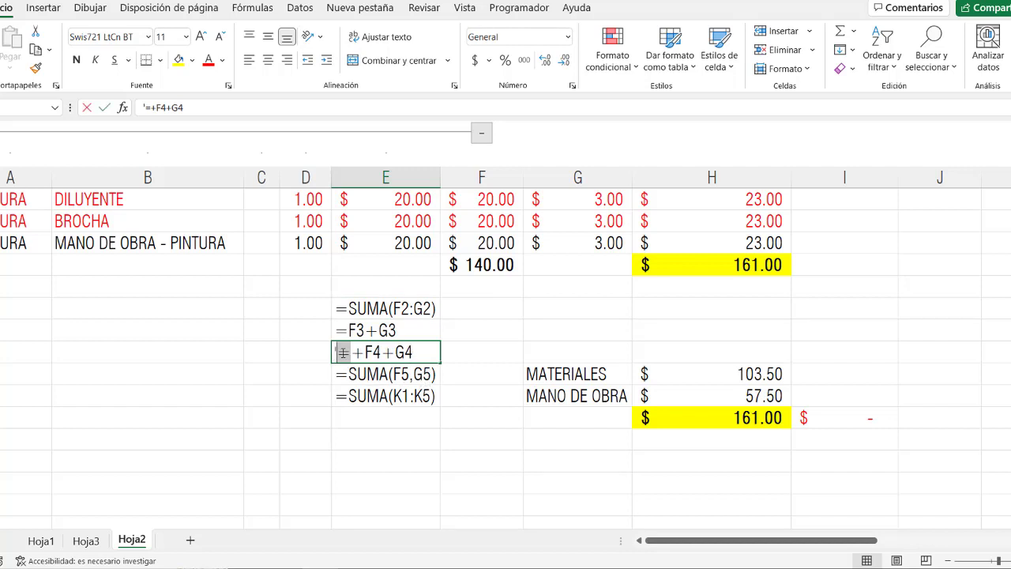
key(Escape)
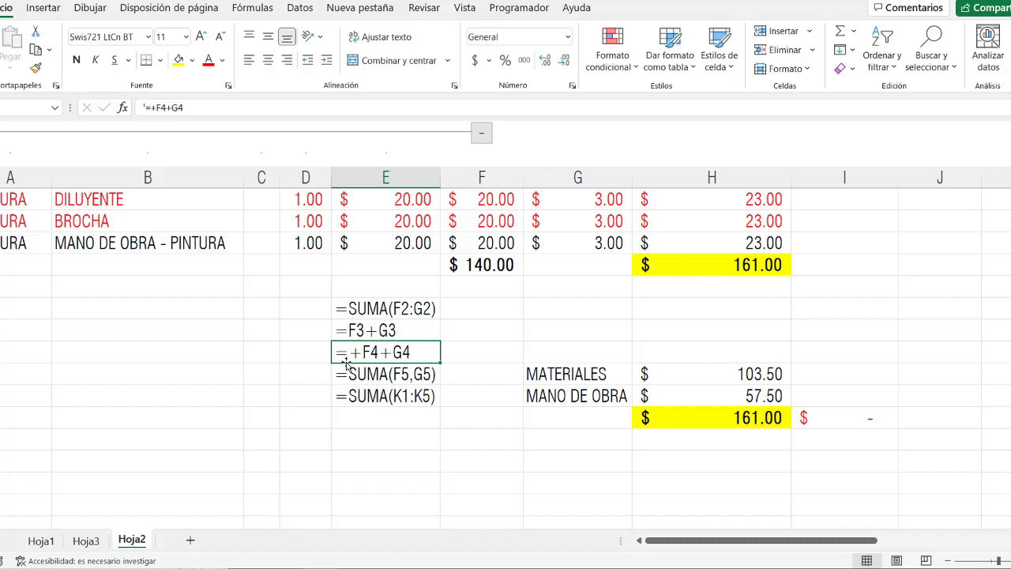
key(F2)
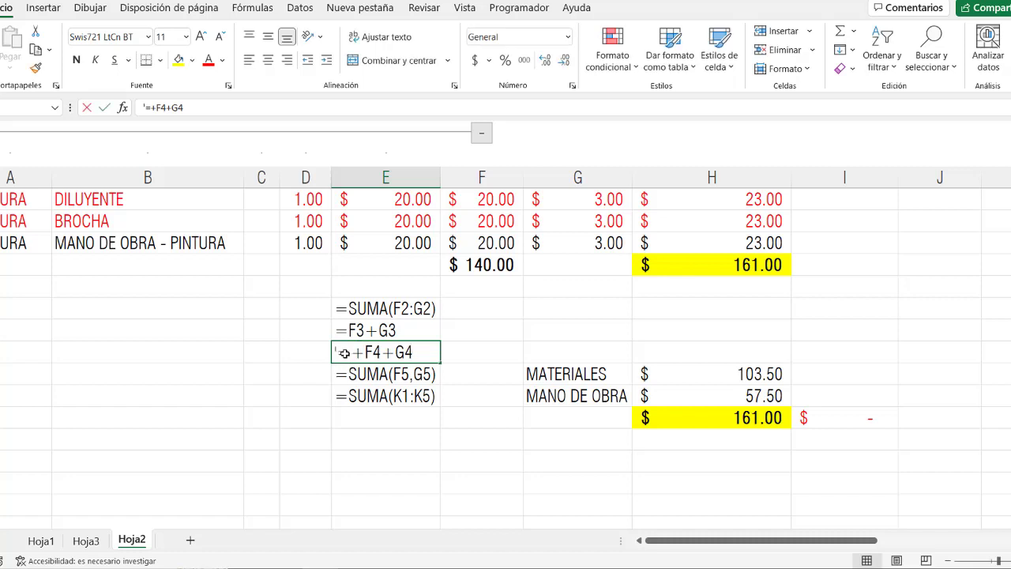
double_click(345, 353)
key(Escape)
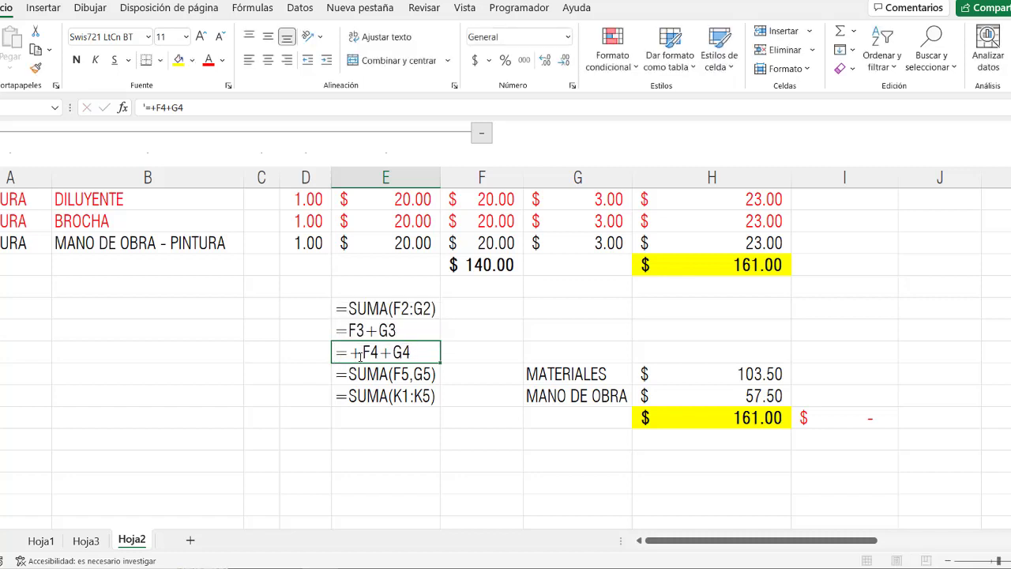
click(354, 373)
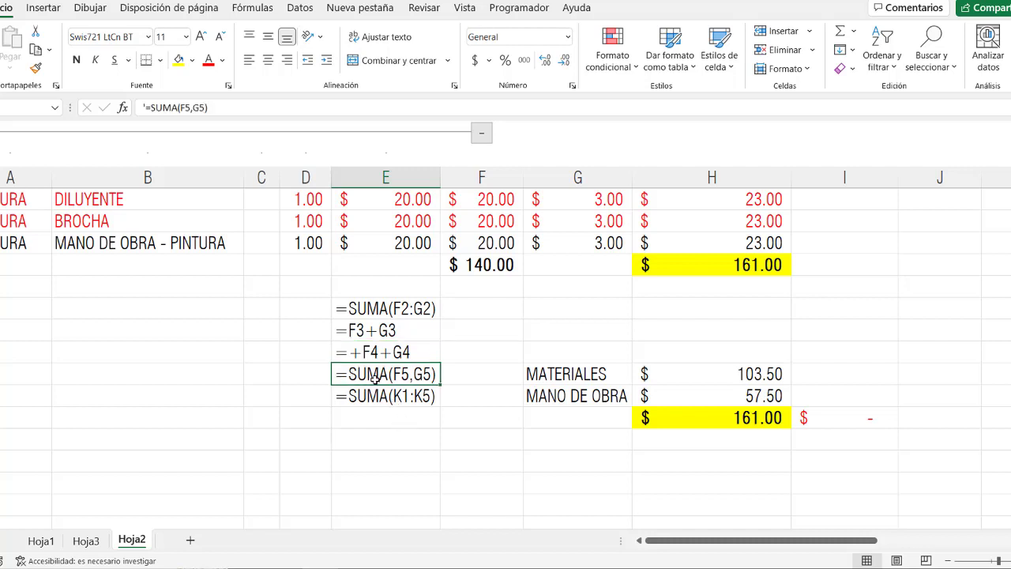
click(384, 311)
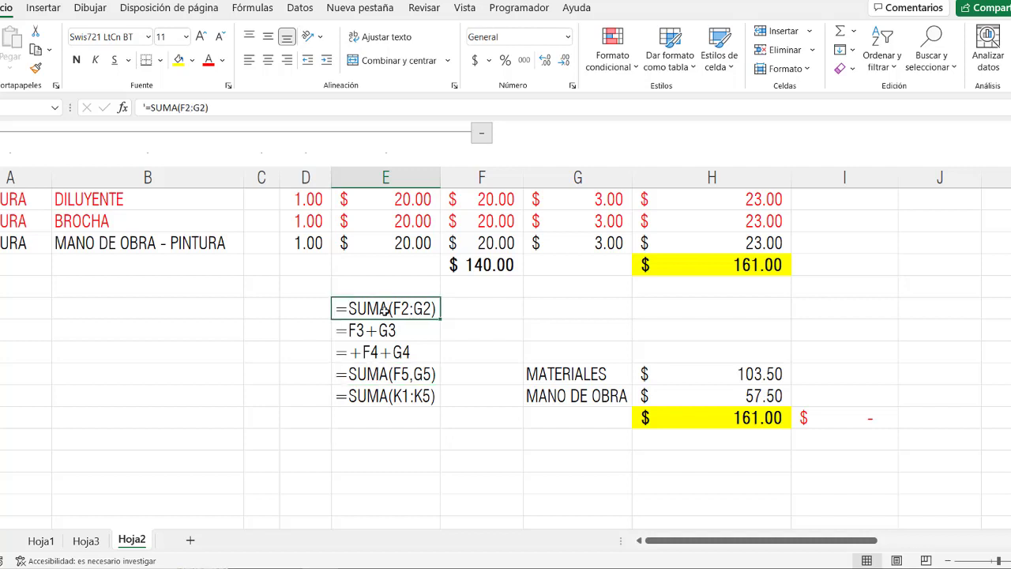
click(387, 375)
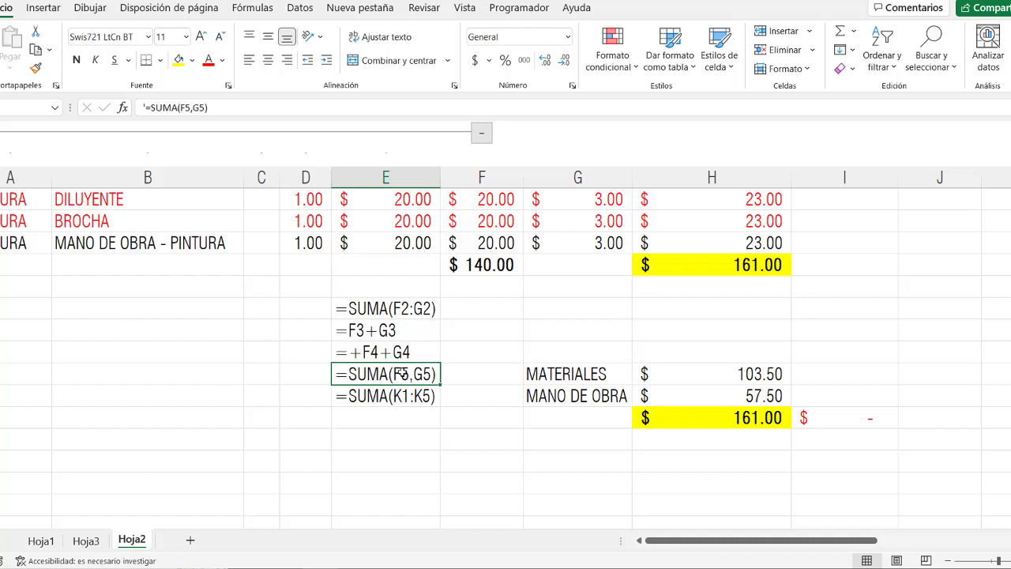
double_click(401, 374)
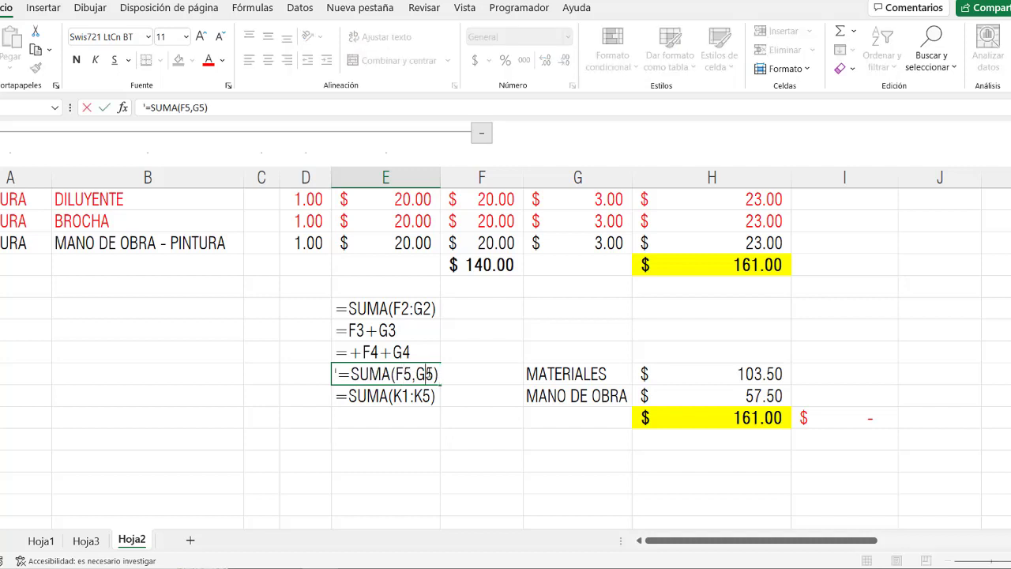
key(Escape)
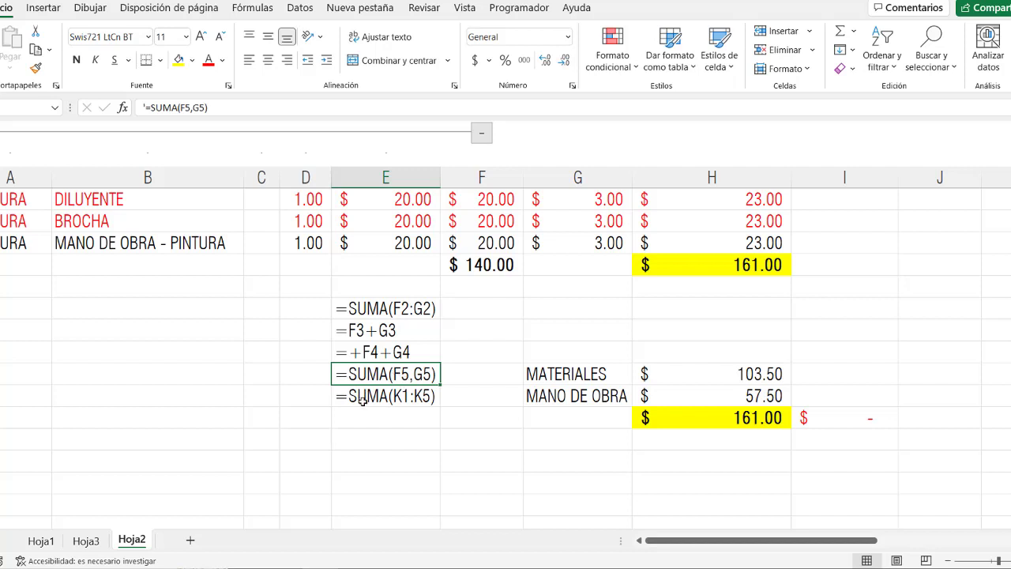
click(381, 391)
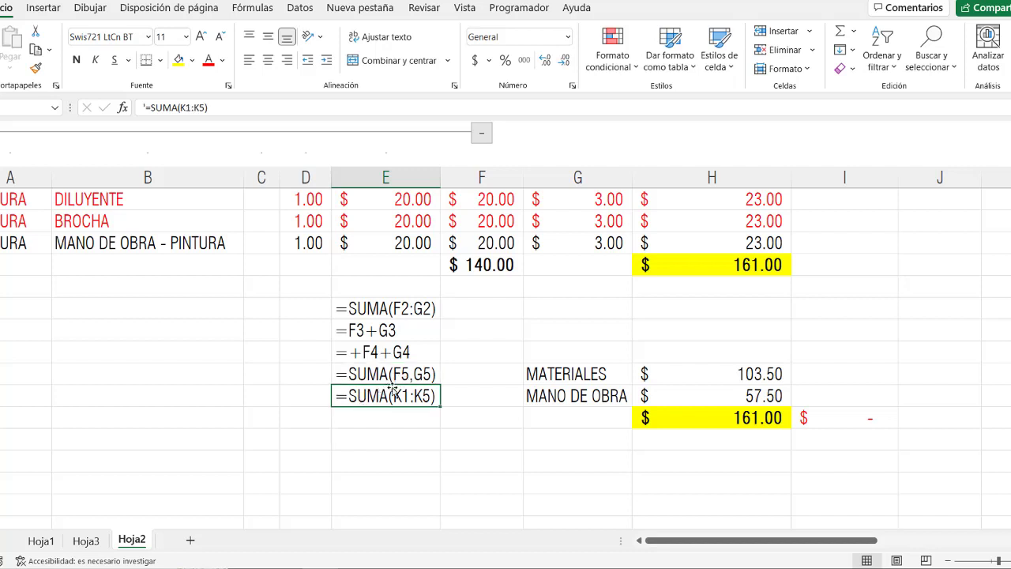
- Copy the MATERIALES total's formula =SUMA(H2:H4,H6:H8) and paste it as text below the list
click(735, 263)
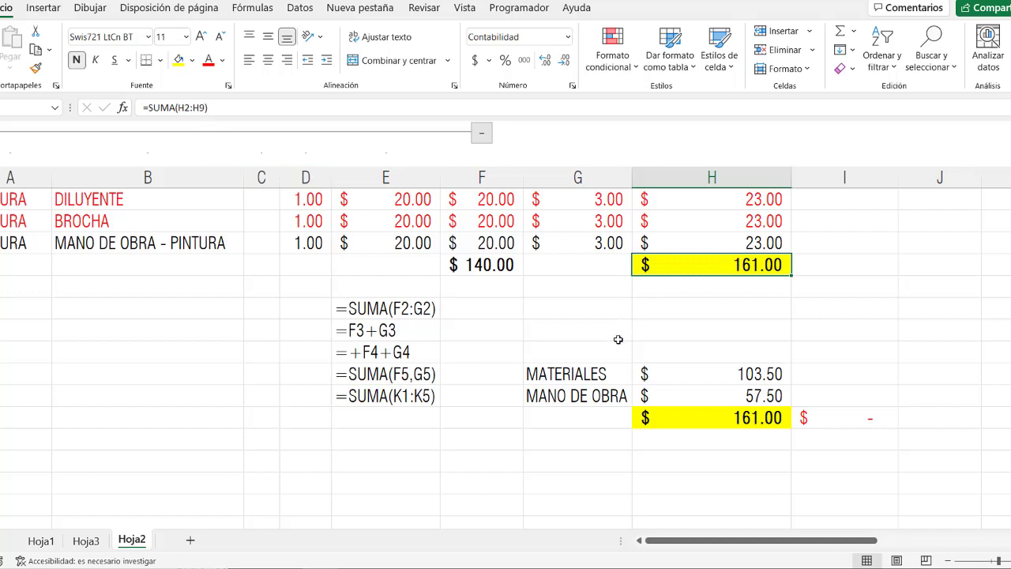
click(720, 376)
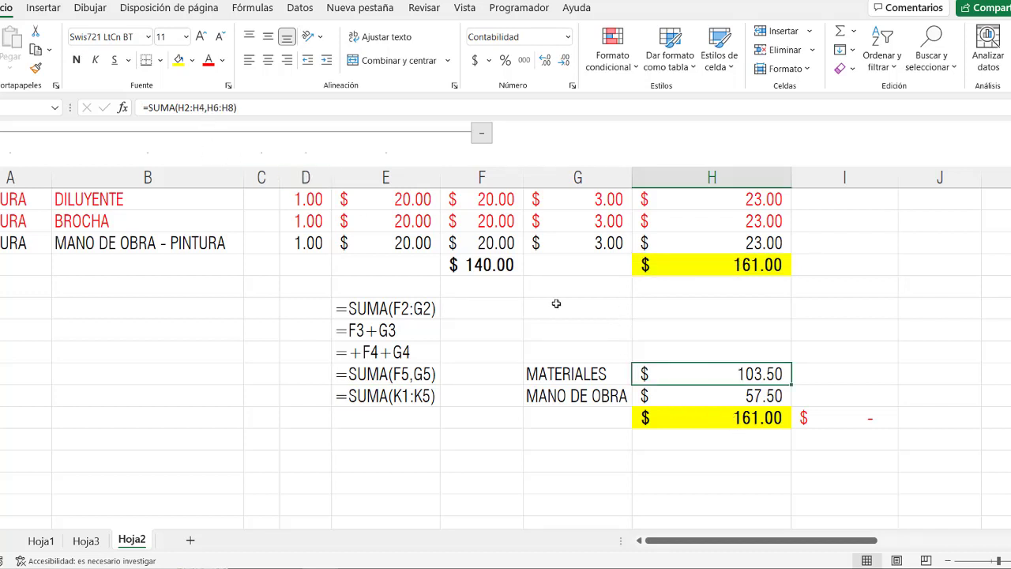
drag(266, 108, 144, 108)
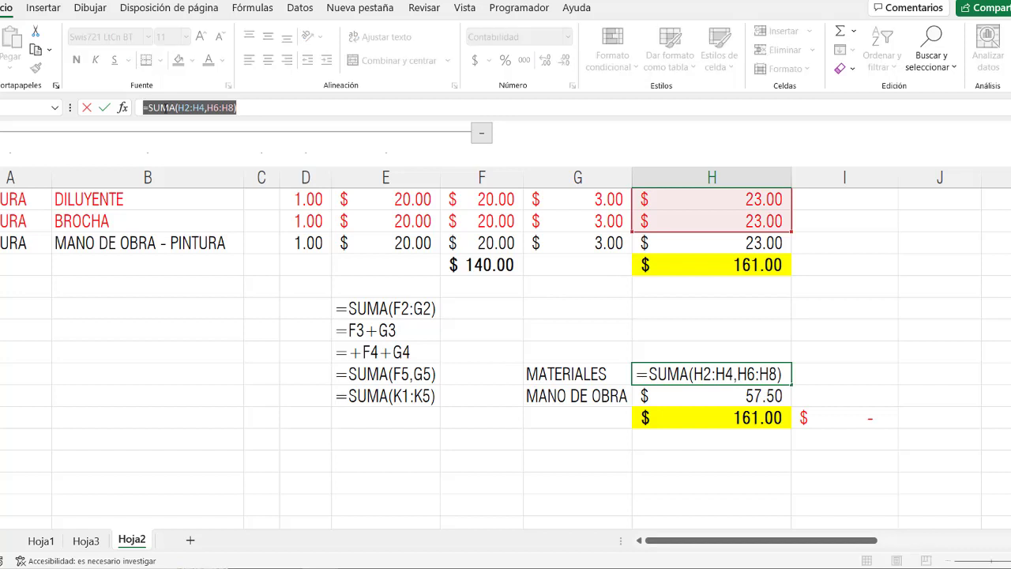
right_click(165, 108)
click(214, 145)
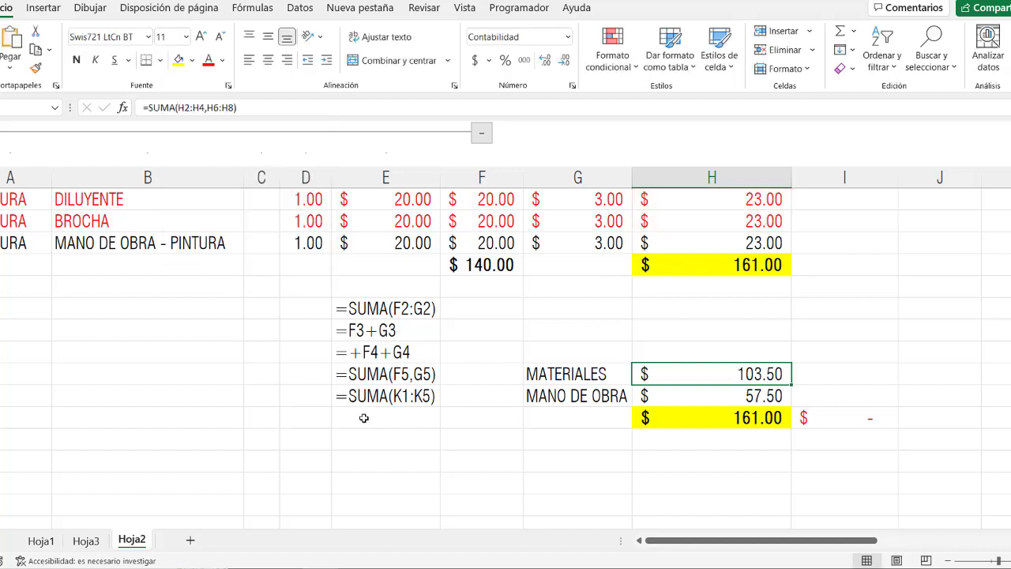
double_click(365, 418)
text(')
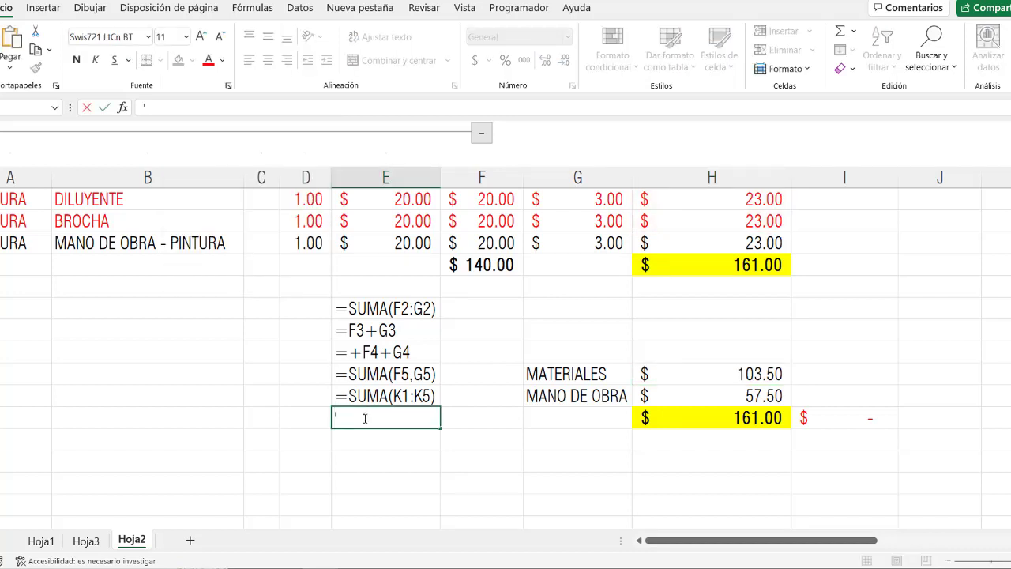
key(ctrl+v)
key(Return)
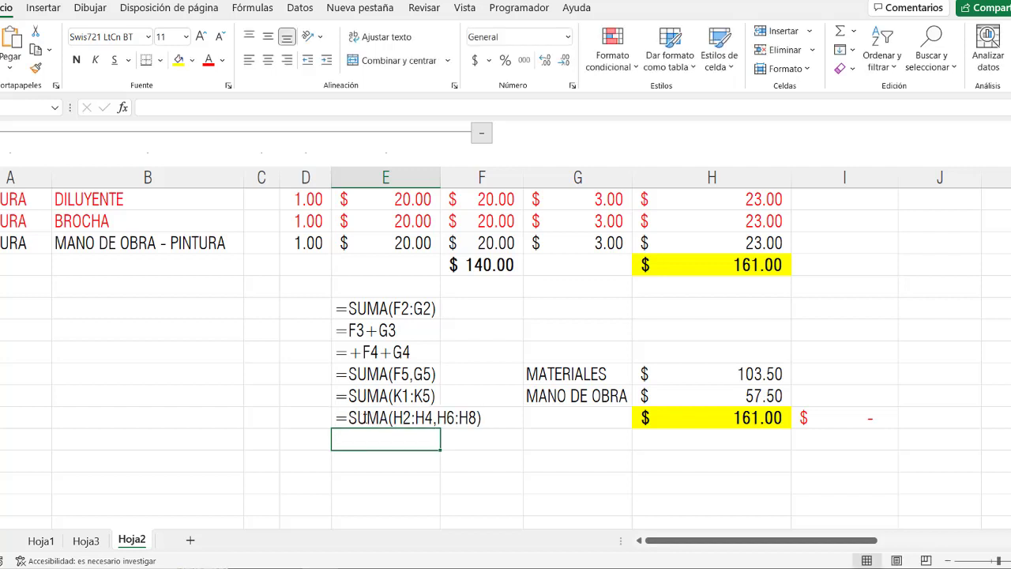
- Autofit column E and compare the new entry with the MATERIALES and MANO DE OBRA formulas
double_click(439, 178)
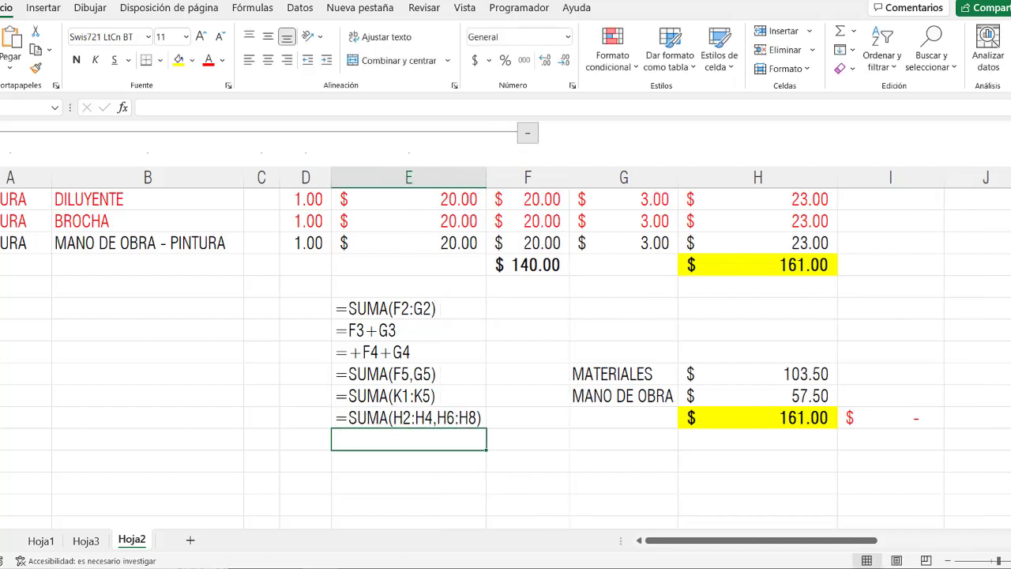
double_click(438, 418)
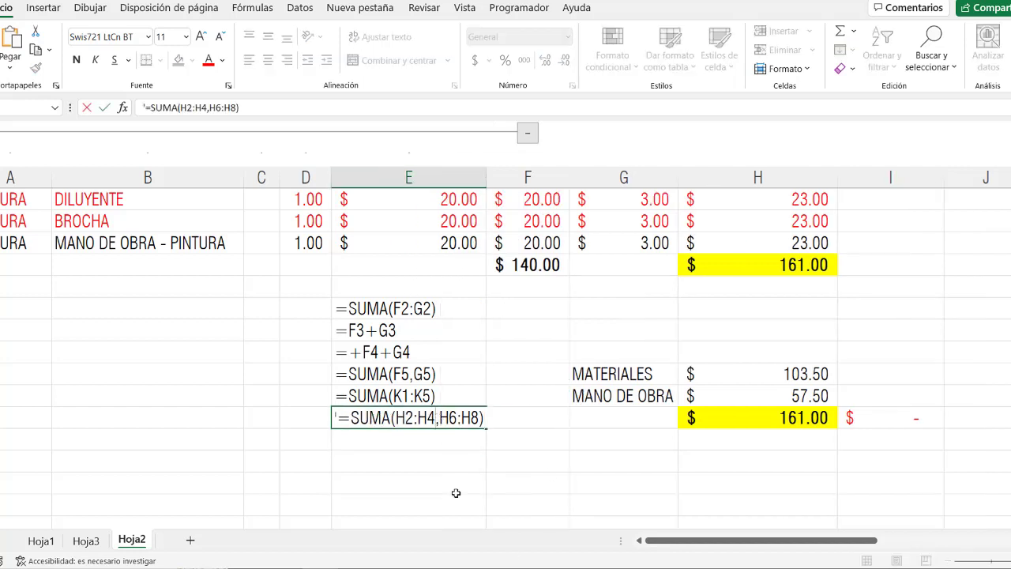
drag(436, 417, 397, 417)
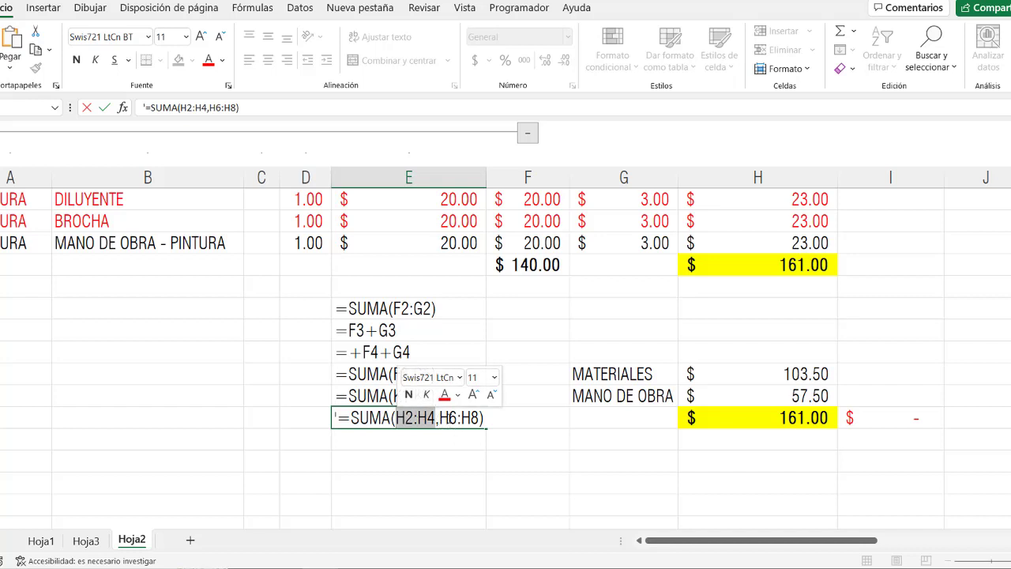
click(449, 418)
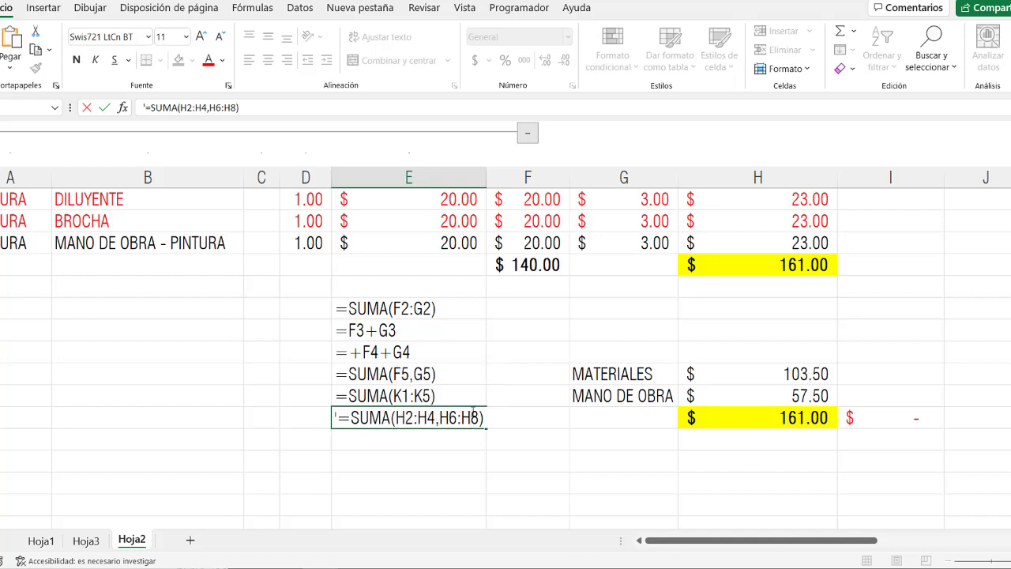
double_click(734, 377)
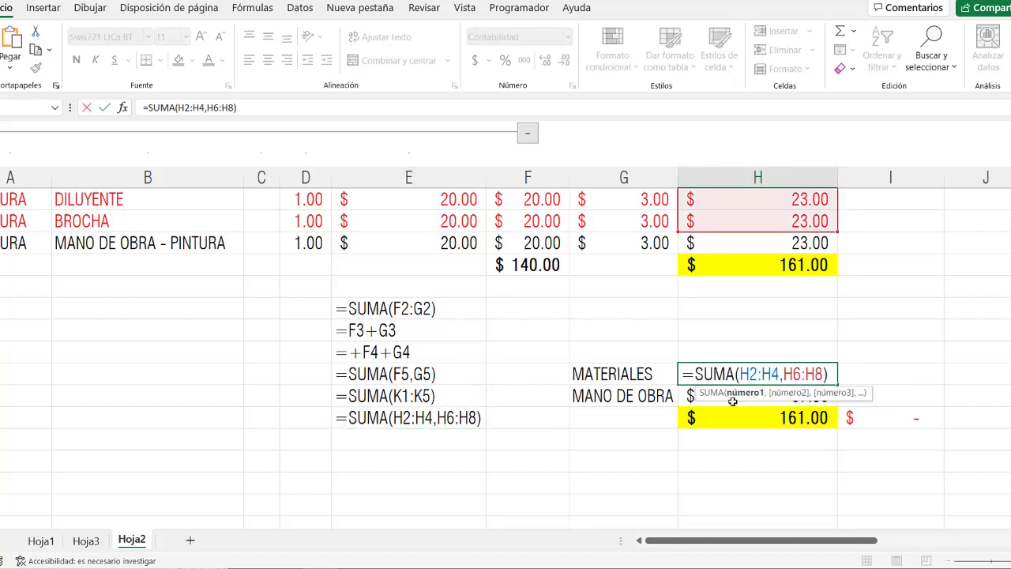
key(Return)
double_click(715, 395)
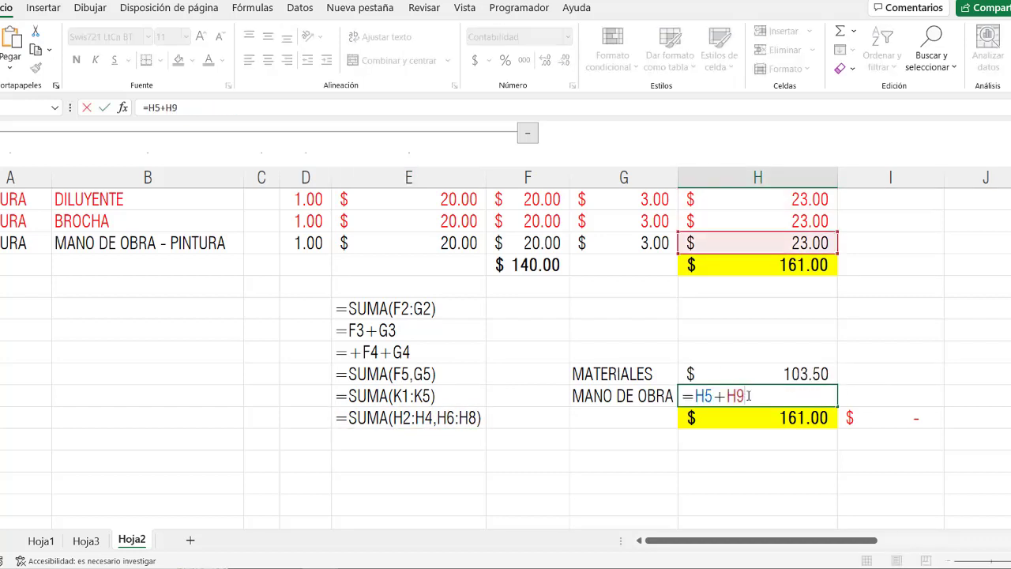
key(Escape)
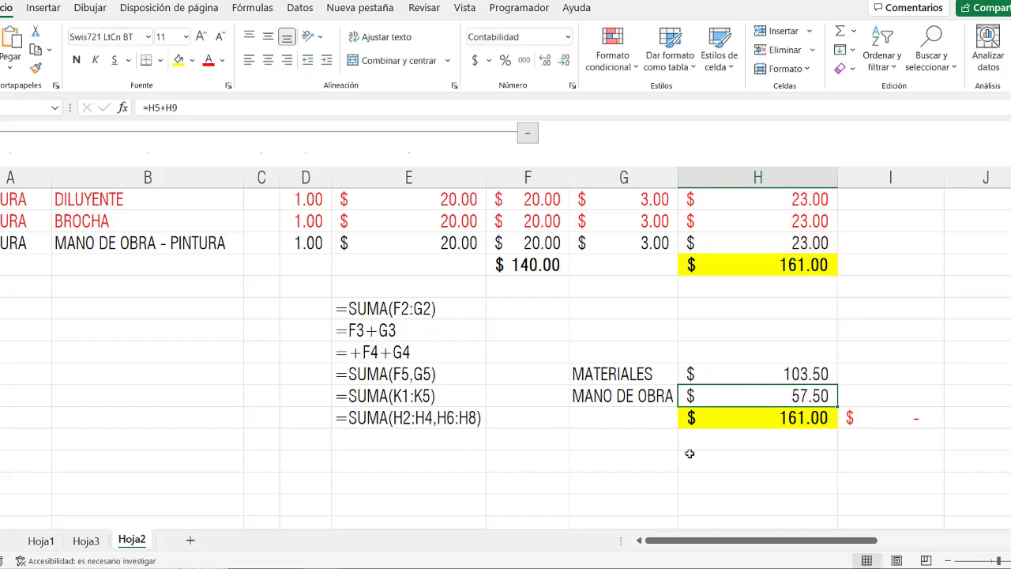
drag(421, 308, 413, 418)
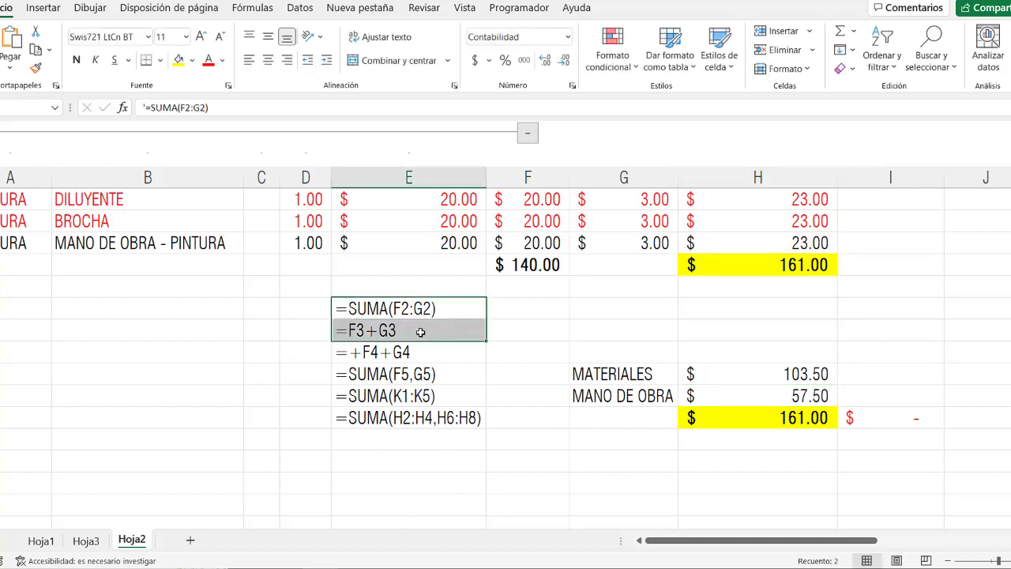
- Enter =356+3.25+58.55 in the cell under the formula list, showing 417.8
click(391, 439)
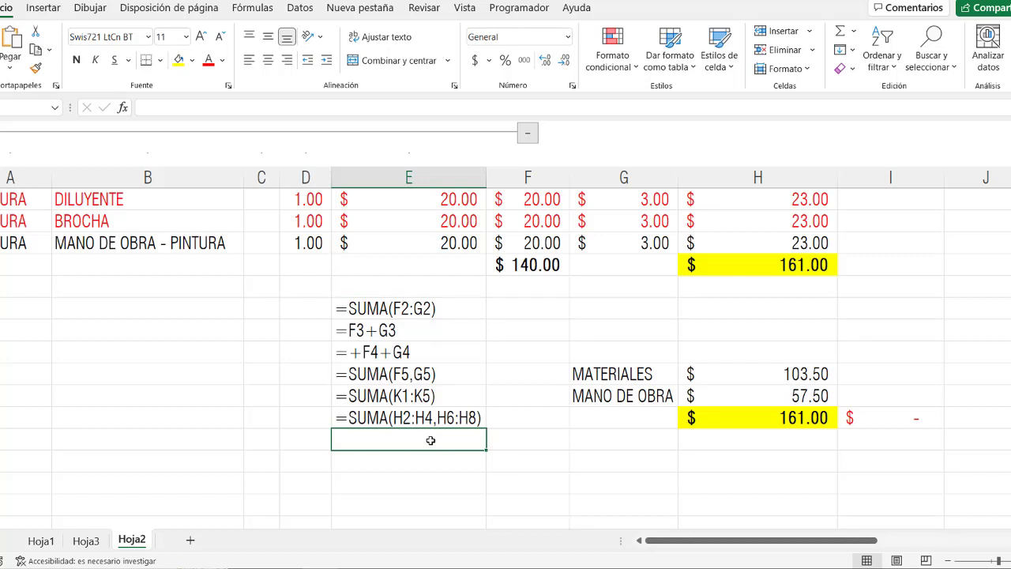
text(+35)
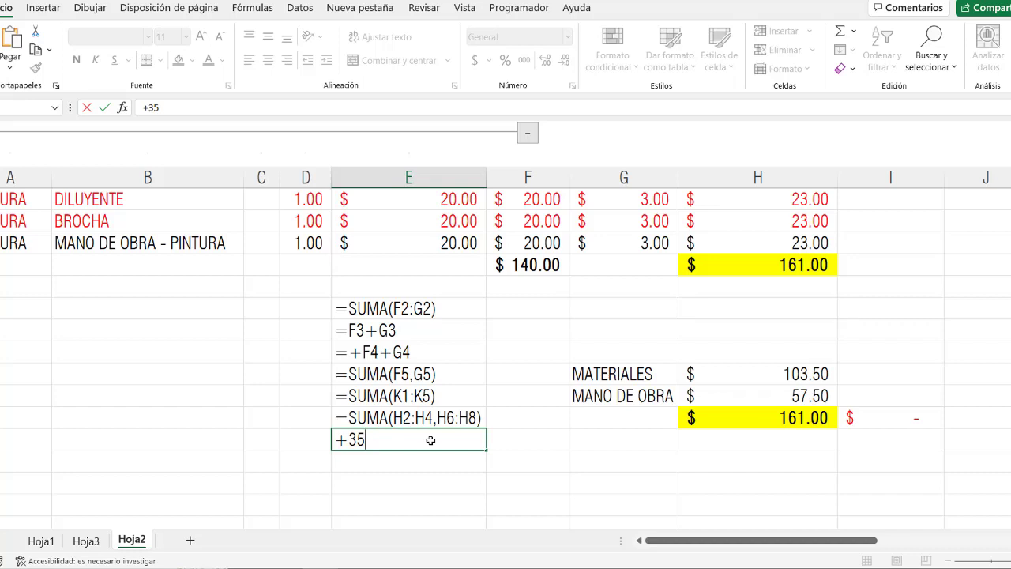
text(6+3.25)
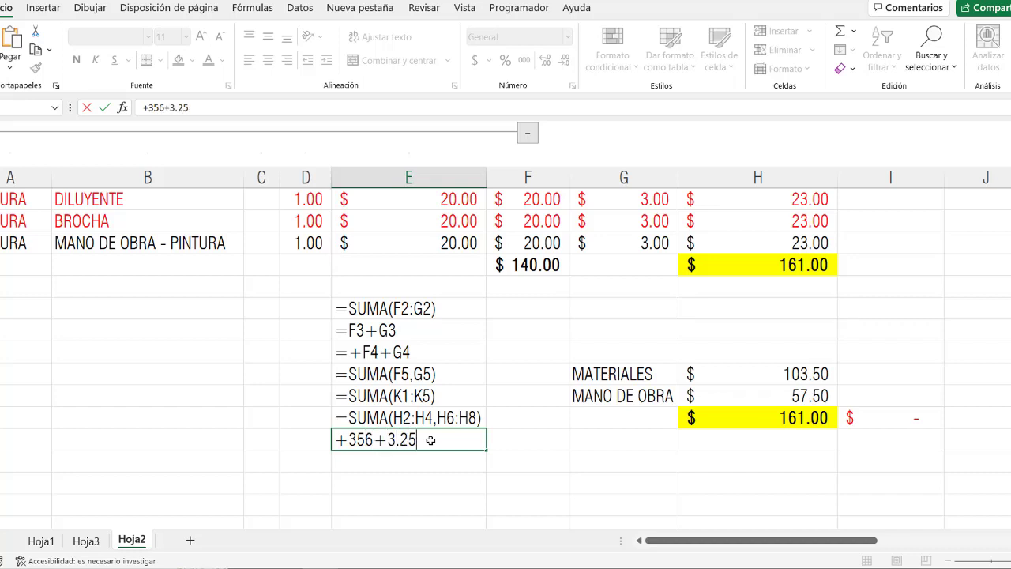
text(+58.55)
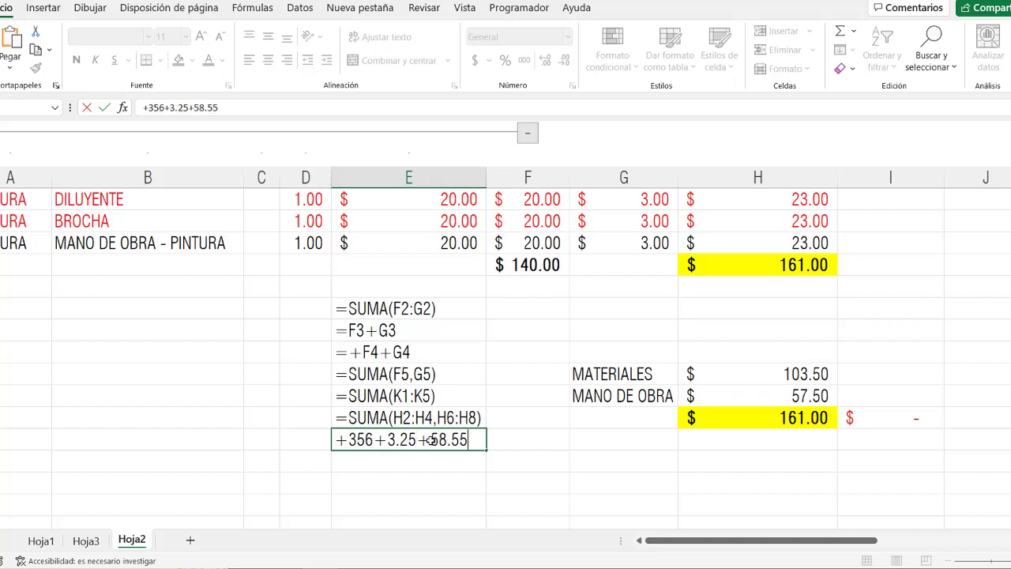
key(Return)
click(430, 440)
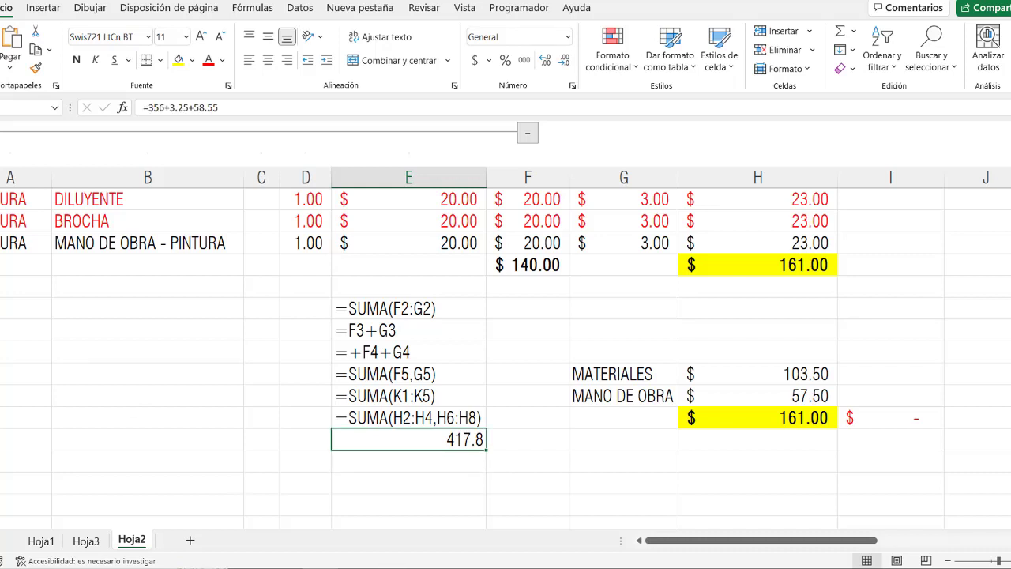
scroll(261, 401, up, 2)
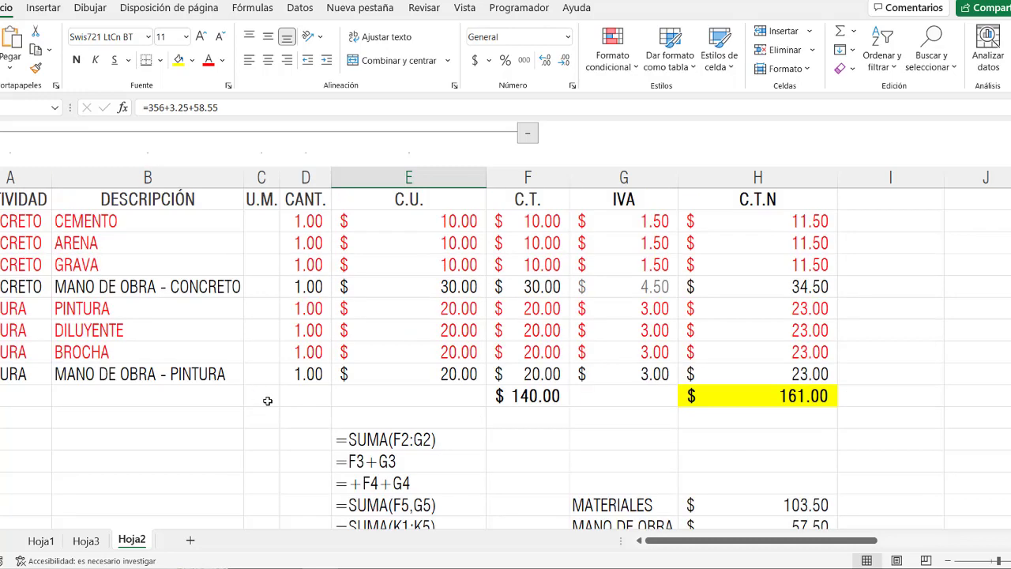